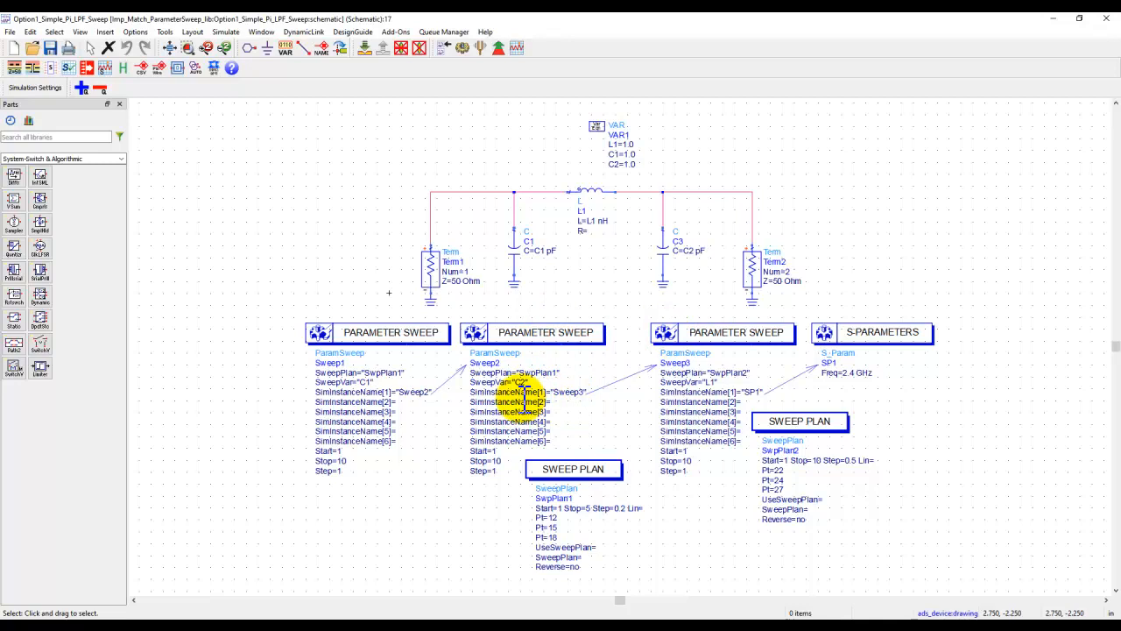
Step: Choose the Simulation-S_Param parts palette and place a Parameter Sweep component in the empty area beside the Term1 port
{"action": "scroll", "coordinate": [525, 385], "scroll_direction": "up", "scroll_amount": 3}
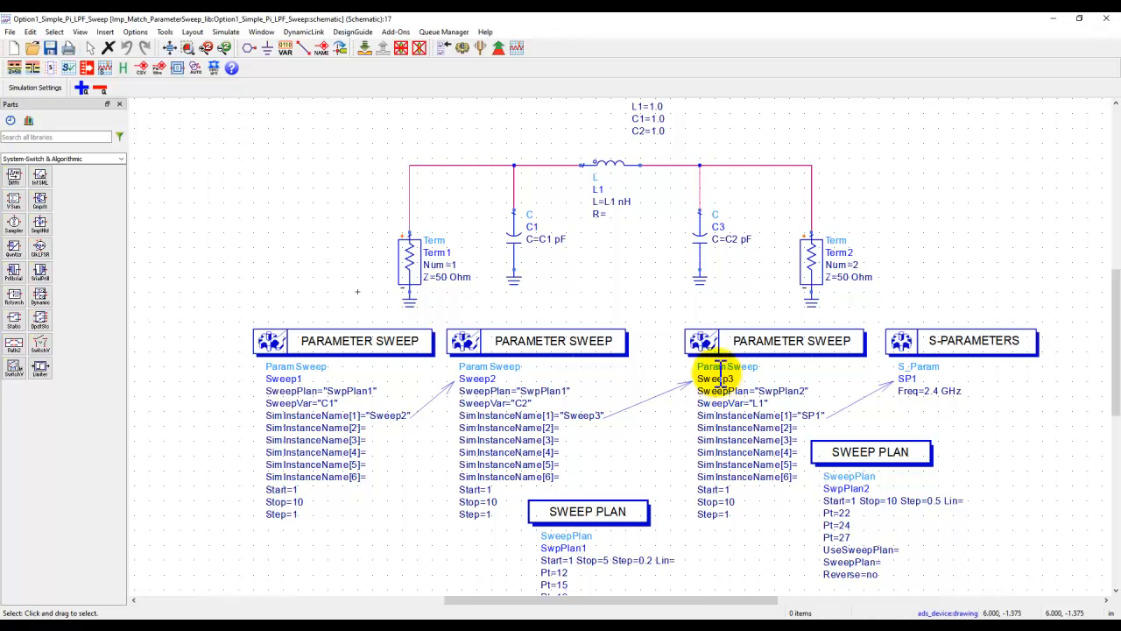
{"action": "left_click", "coordinate": [122, 159]}
{"action": "scroll", "coordinate": [123, 175], "scroll_direction": "down", "scroll_amount": 4}
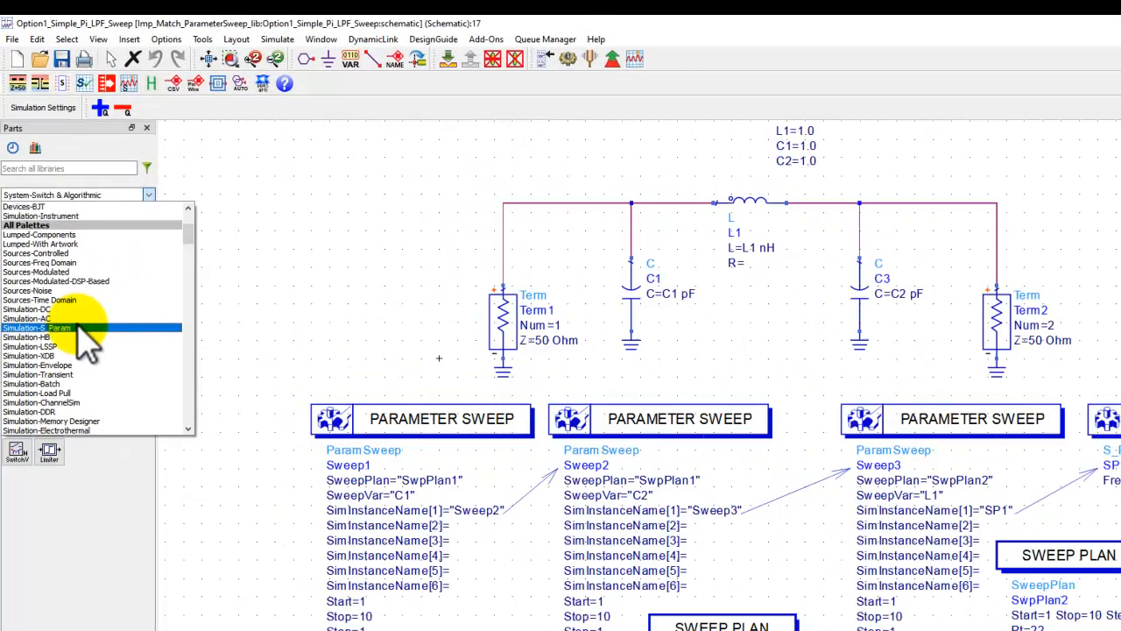
{"action": "left_click", "coordinate": [88, 289]}
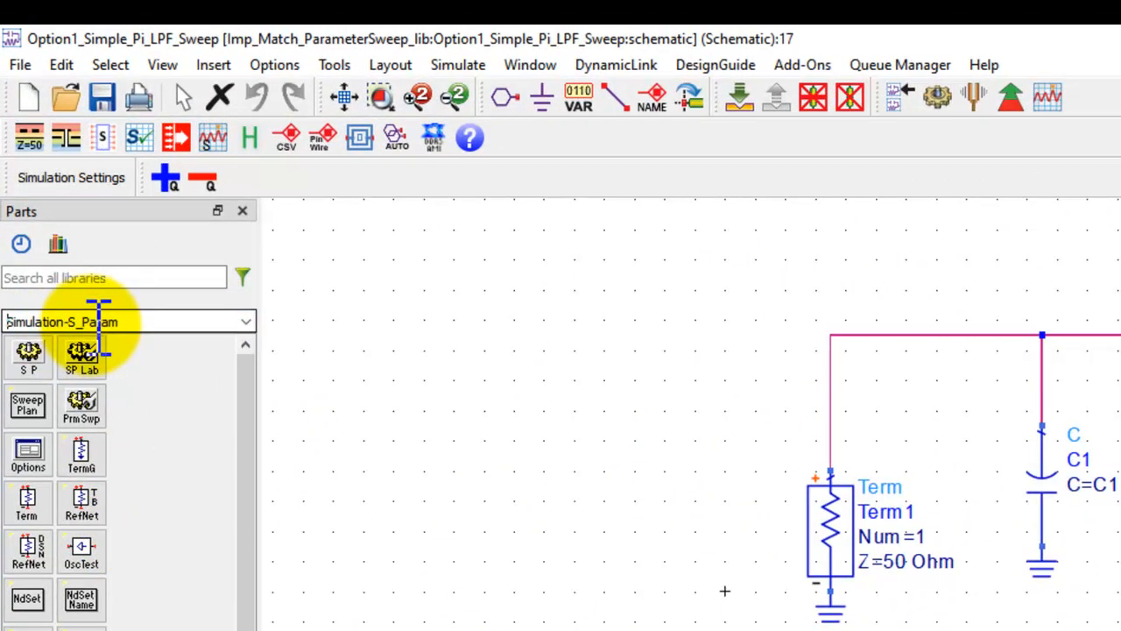
{"action": "left_click", "coordinate": [81, 405]}
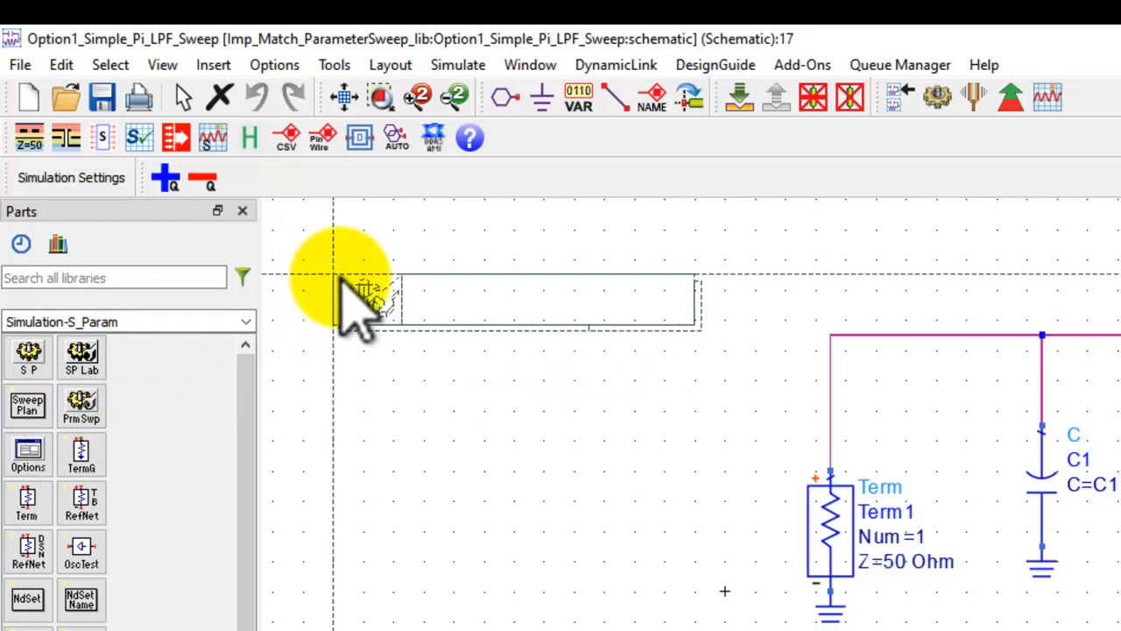
{"action": "left_click", "coordinate": [349, 279]}
{"action": "right_click", "coordinate": [312, 272]}
{"action": "left_click", "coordinate": [442, 280]}
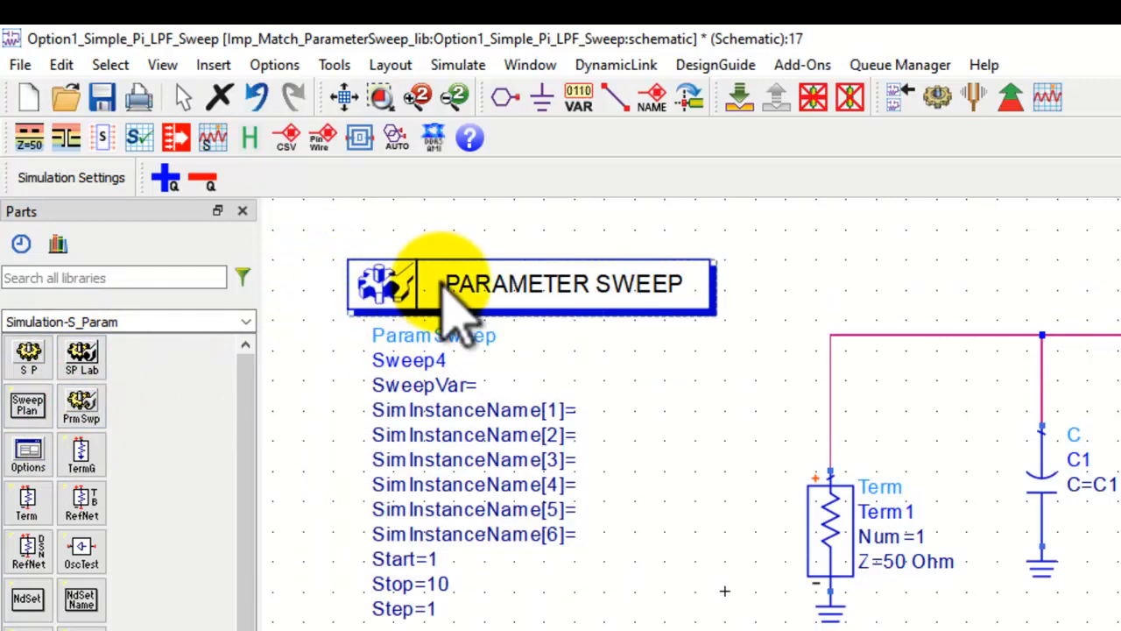
Step: Inspect the new parameter sweep's swept parameter, sweep type and range settings without changing them, and delete the component
{"action": "double_click", "coordinate": [448, 291]}
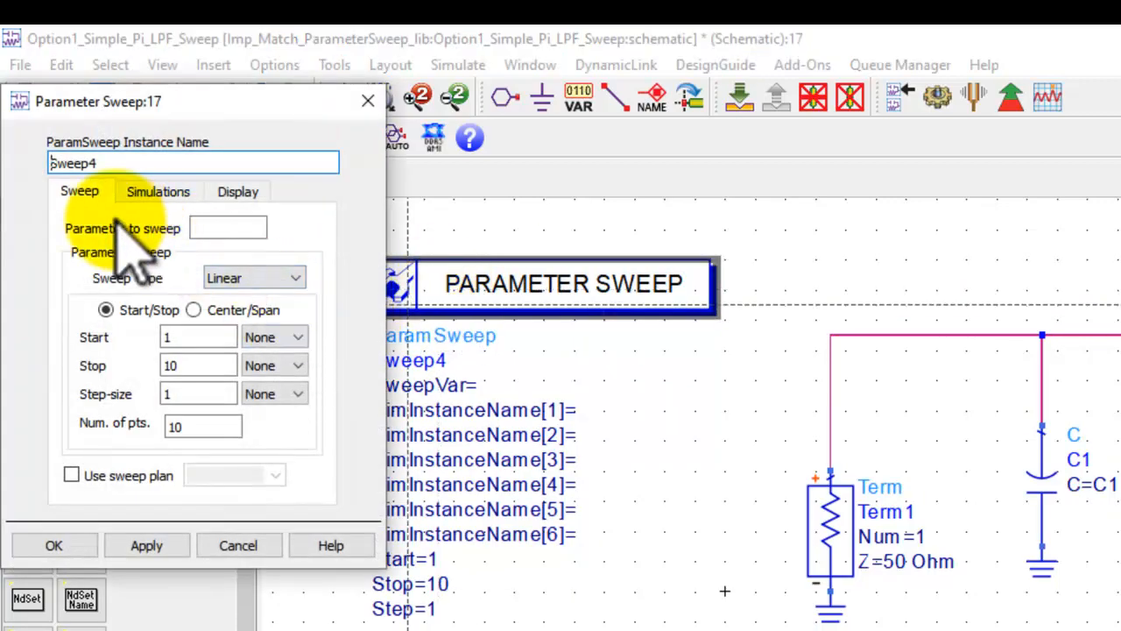
{"action": "left_click", "coordinate": [219, 230]}
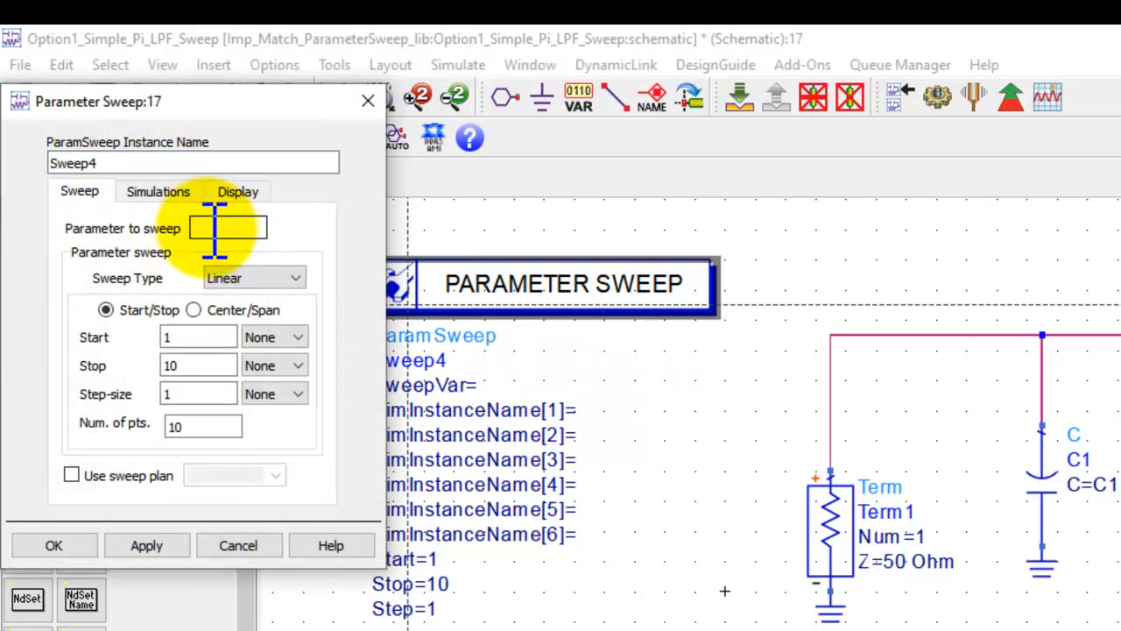
{"action": "left_click", "coordinate": [181, 338]}
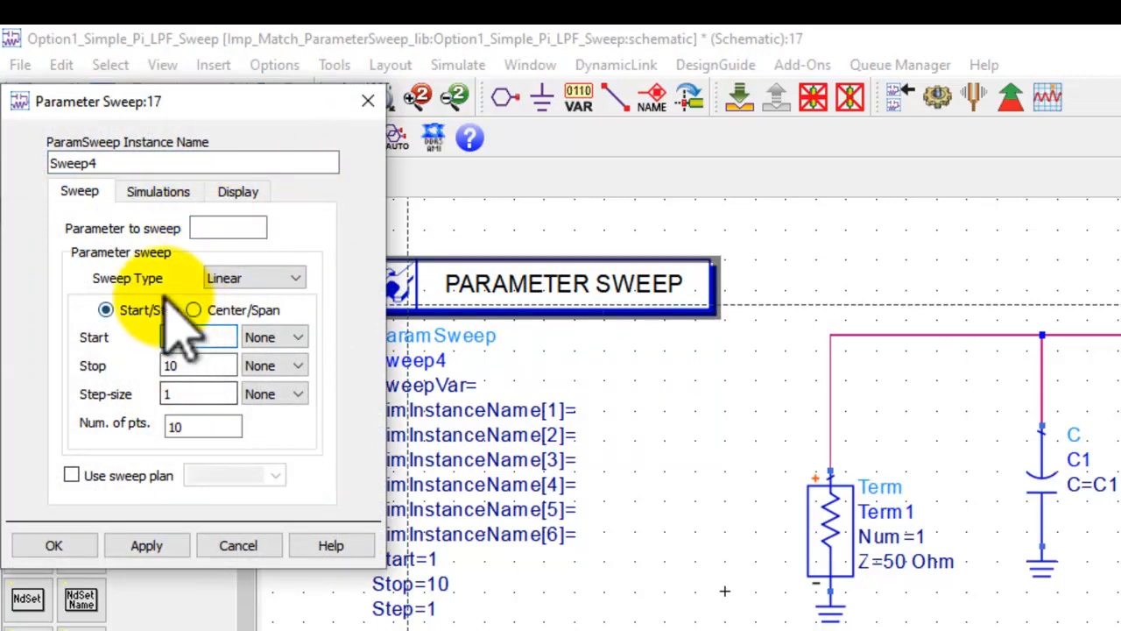
{"action": "left_click", "coordinate": [277, 275]}
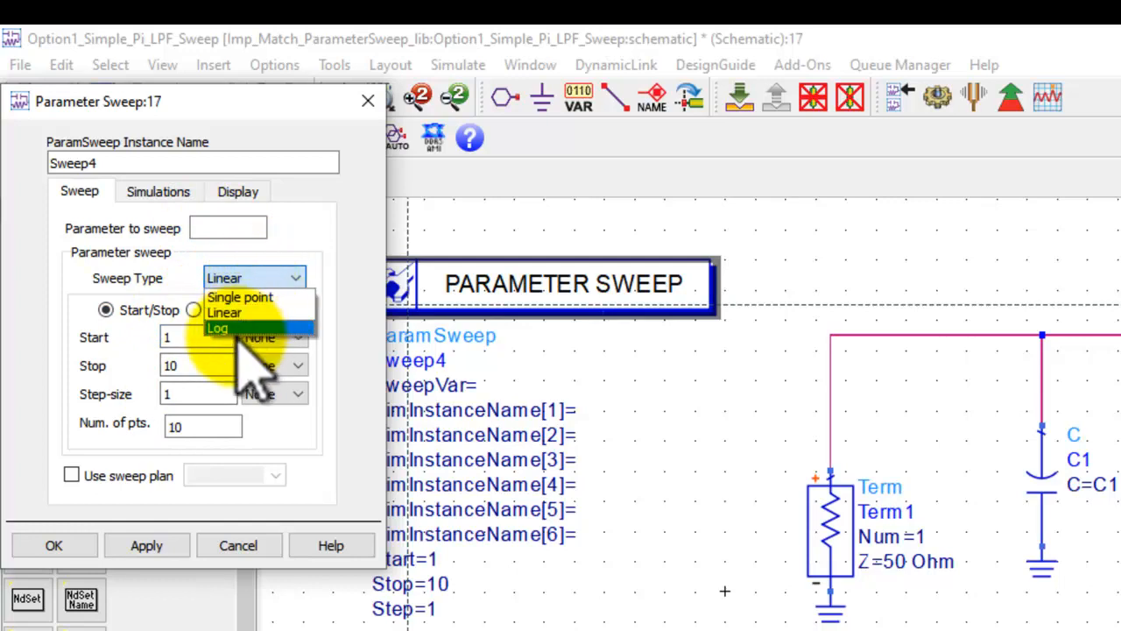
{"action": "left_click", "coordinate": [278, 278]}
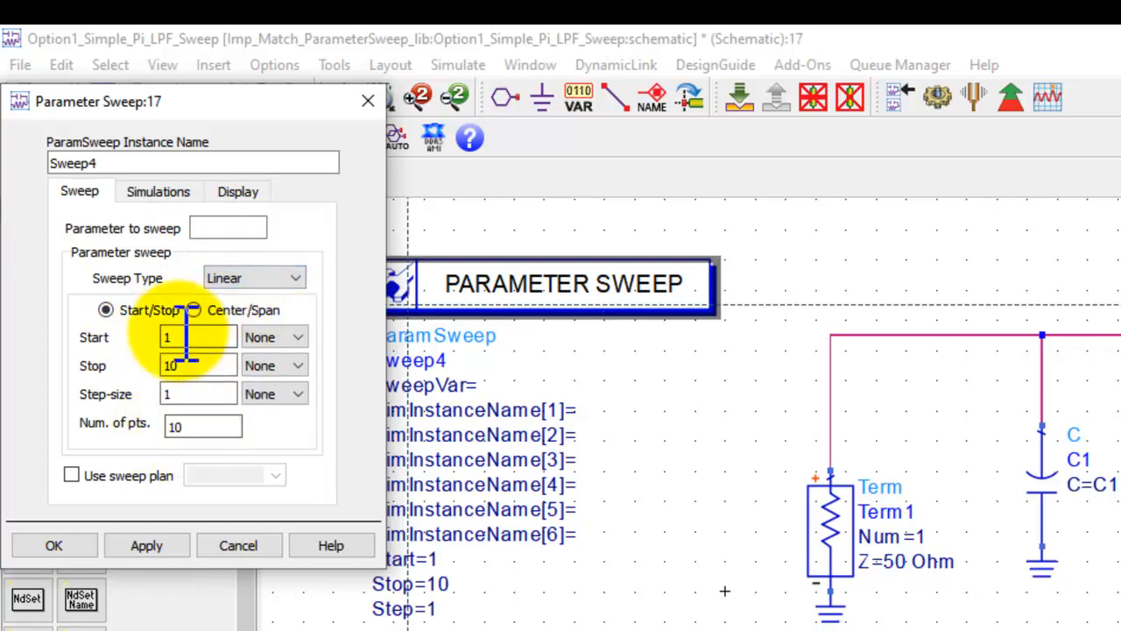
{"action": "left_click", "coordinate": [235, 541]}
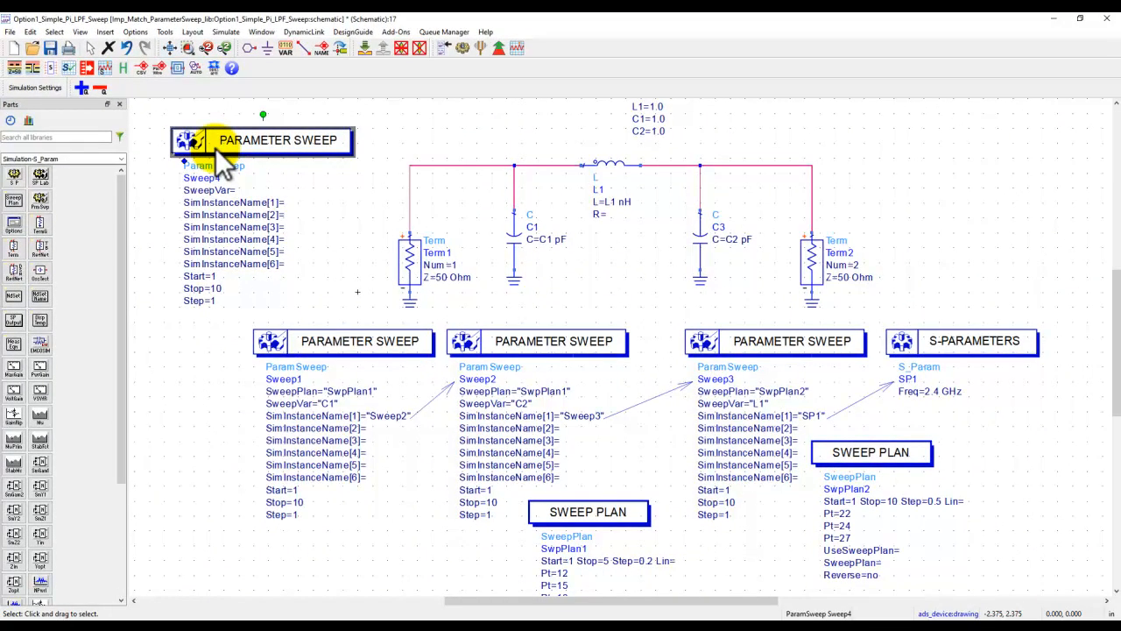
{"action": "key", "text": "Delete"}
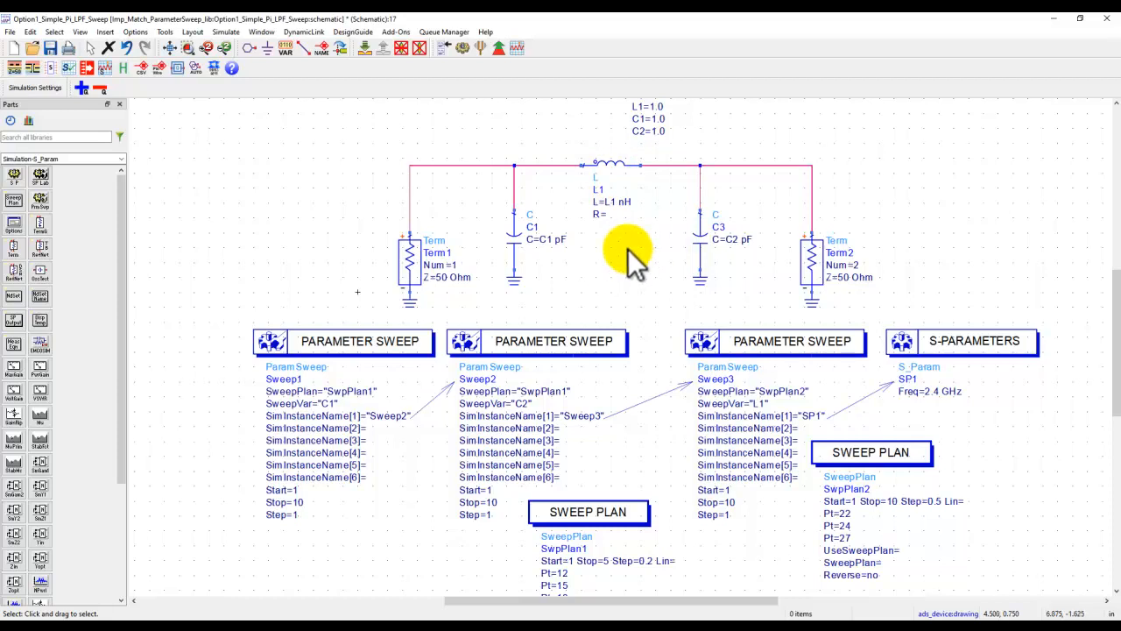
Step: Examine how the C1 parameter sweep, Sweep1, is set to use a sweep plan
{"action": "scroll", "coordinate": [628, 249], "scroll_direction": "down", "scroll_amount": 1}
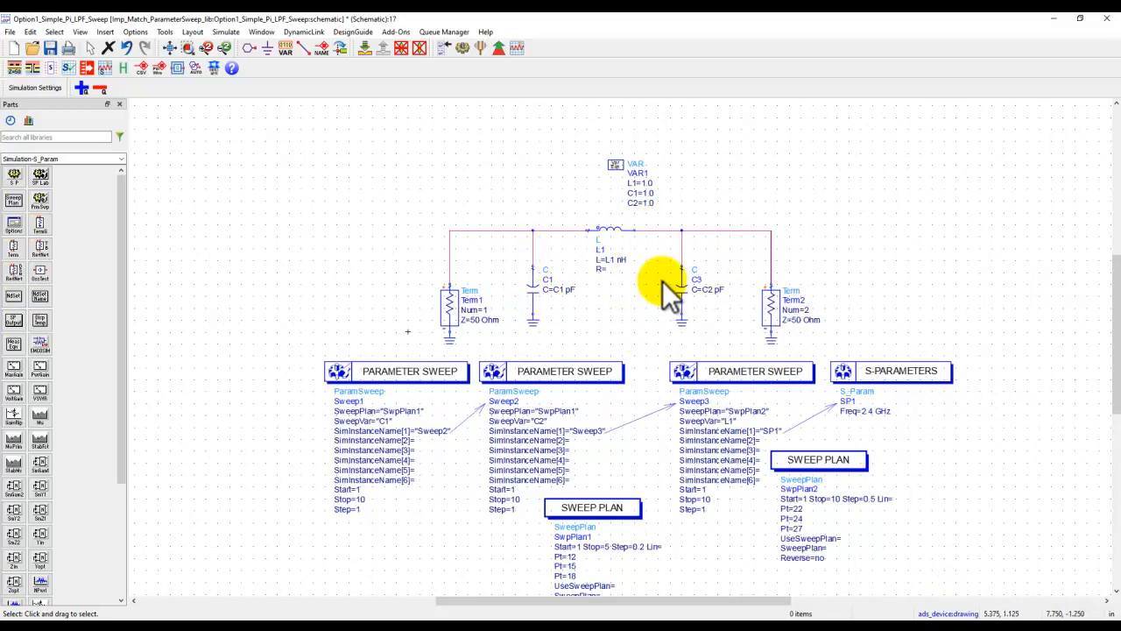
{"action": "left_click_drag", "start_coordinate": [624, 319], "coordinate": [572, 206]}
{"action": "scroll", "coordinate": [554, 424], "scroll_direction": "up", "scroll_amount": 1}
{"action": "scroll", "coordinate": [554, 424], "scroll_direction": "up", "scroll_amount": 1}
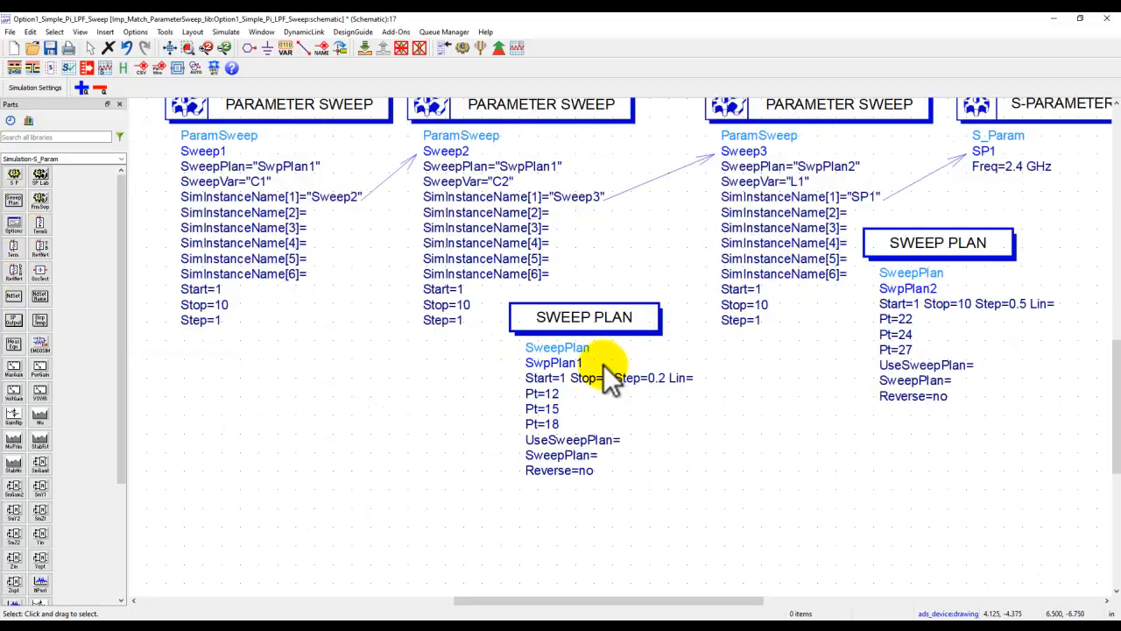
{"action": "double_click", "coordinate": [368, 130]}
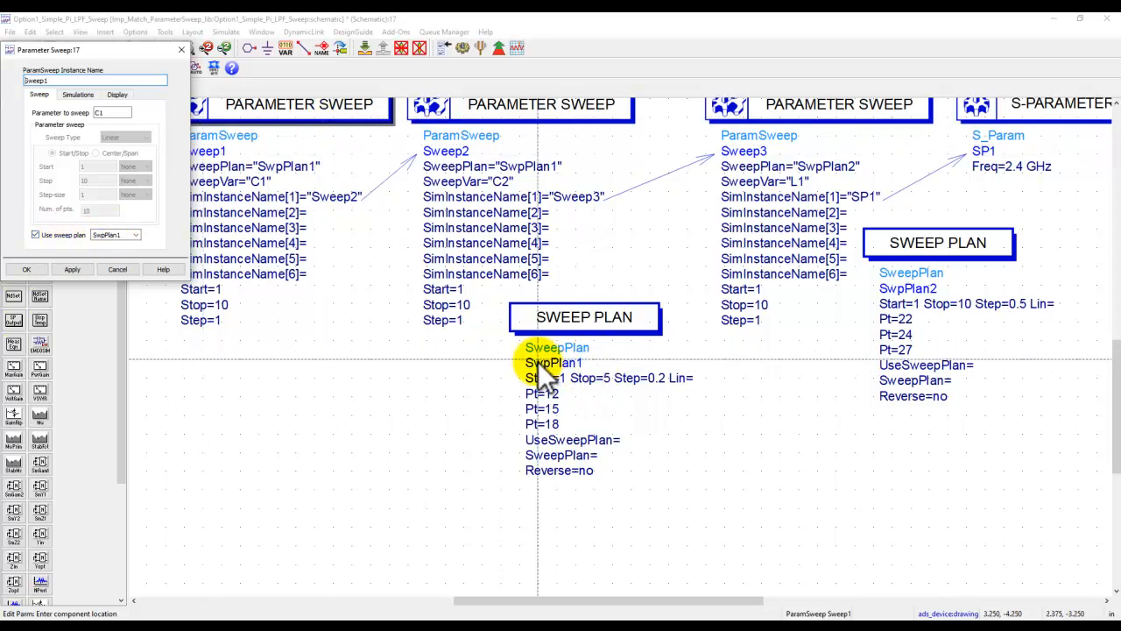
{"action": "left_click", "coordinate": [115, 269]}
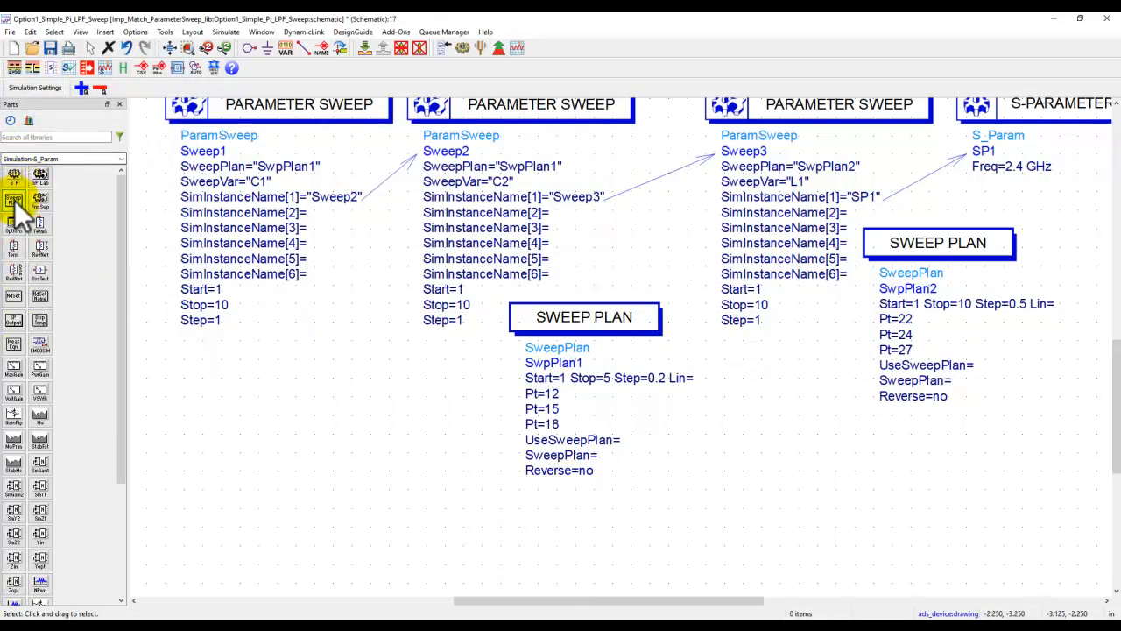
Step: Review the linear range and each single-point entry defined in sweep plan SwpPlan1
{"action": "double_click", "coordinate": [554, 316]}
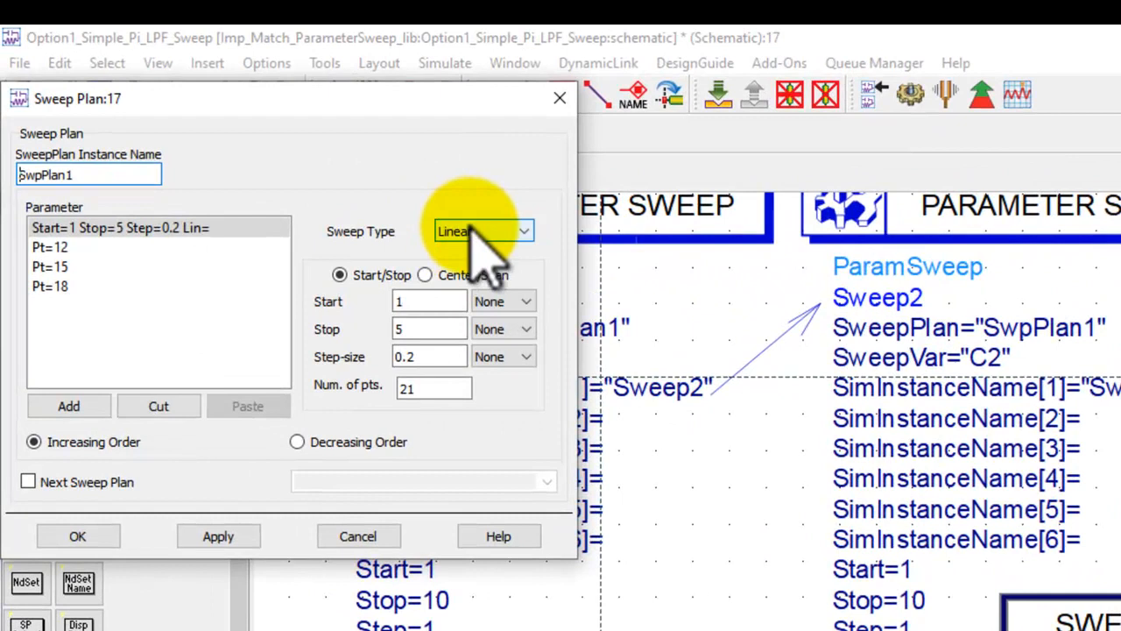
{"action": "left_click", "coordinate": [105, 230]}
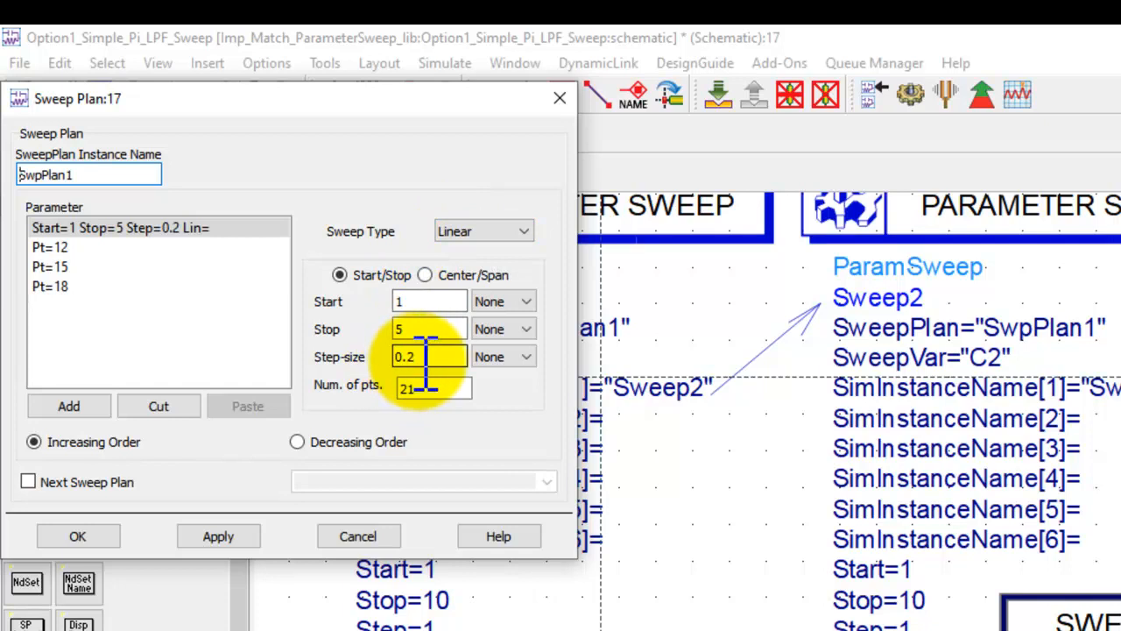
{"action": "left_click", "coordinate": [83, 248]}
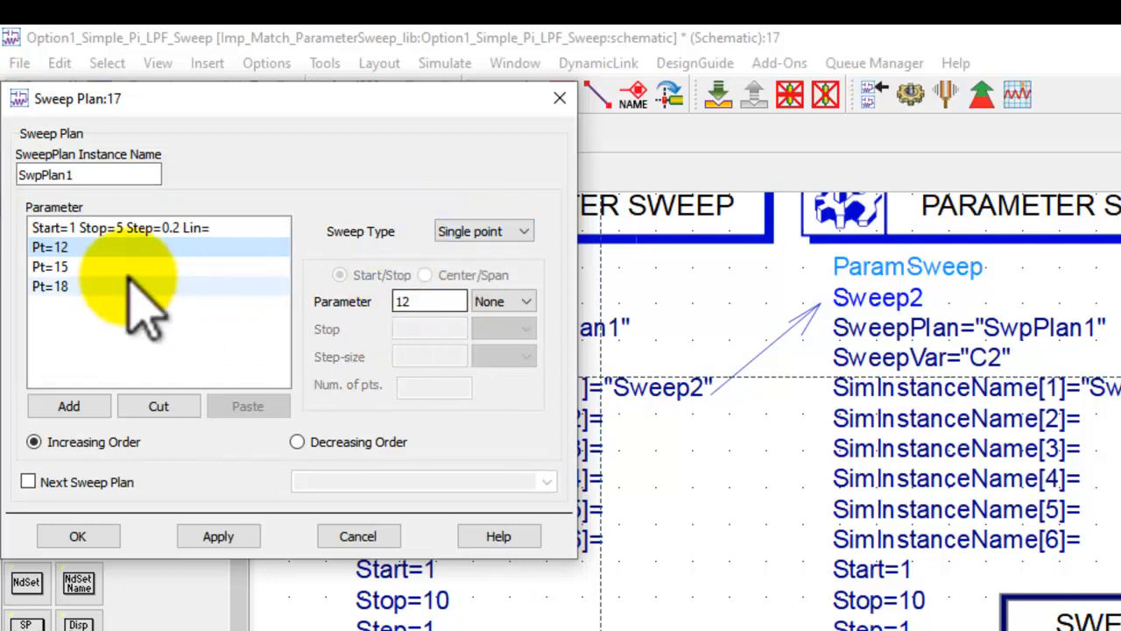
{"action": "left_click", "coordinate": [79, 267]}
{"action": "left_click", "coordinate": [79, 287]}
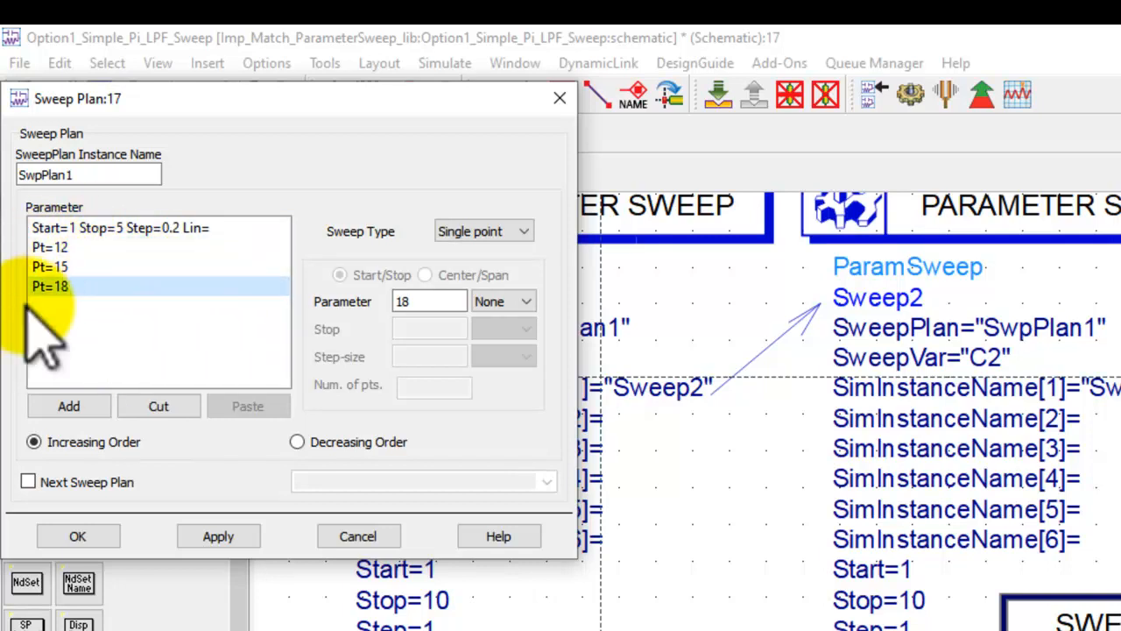
{"action": "left_click", "coordinate": [88, 534]}
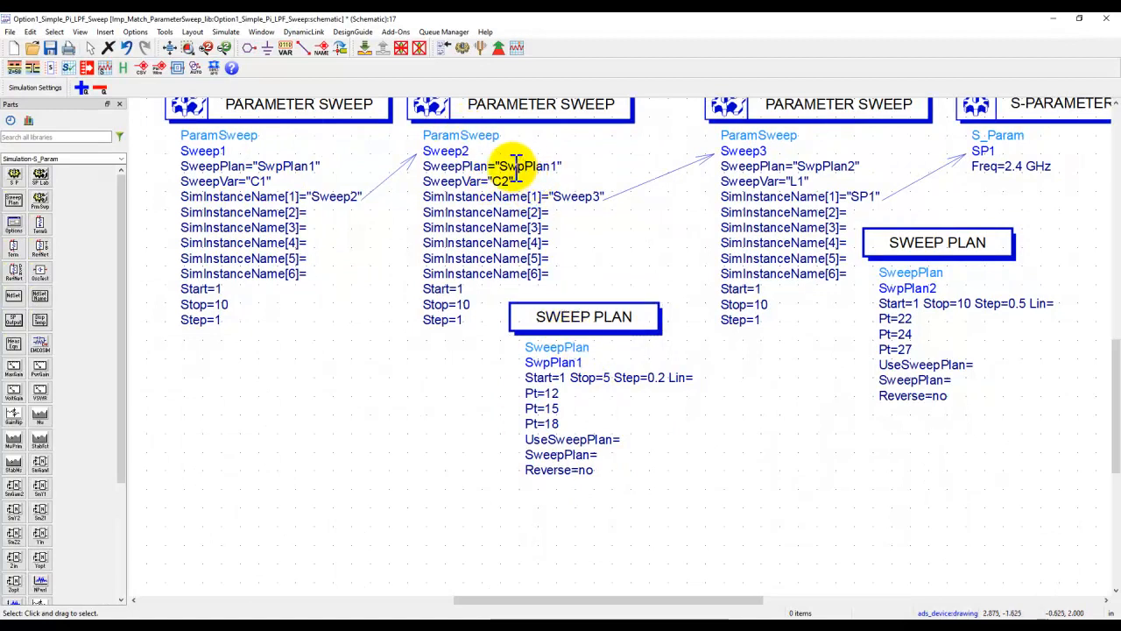
Step: Check the sweep plan name assigned to Sweep1 without changing it
{"action": "double_click", "coordinate": [302, 166]}
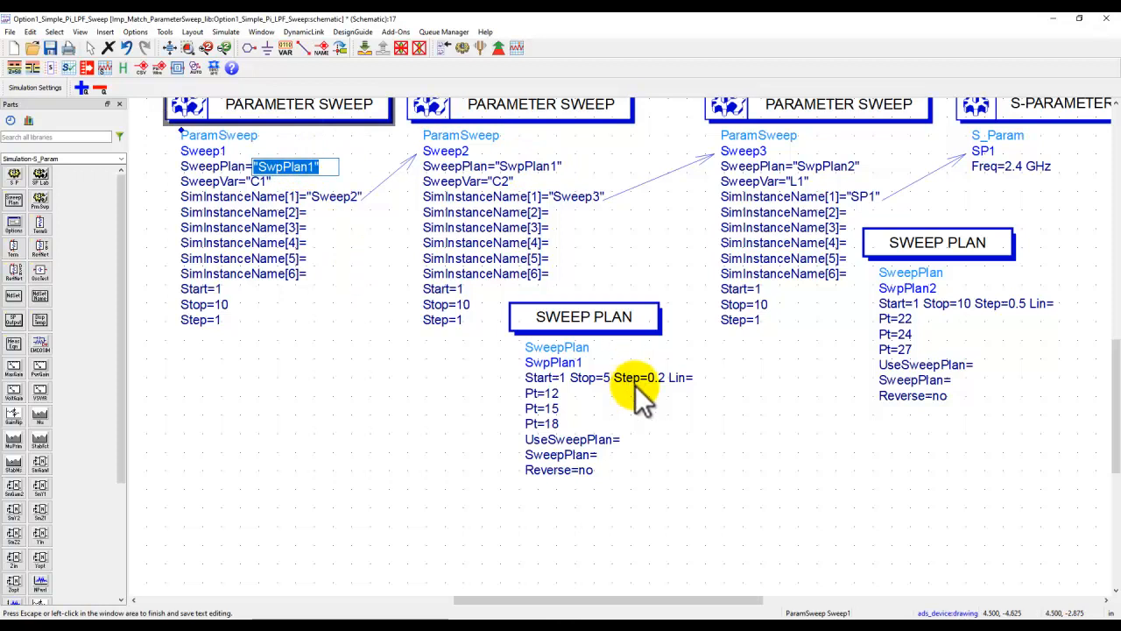
{"action": "left_click_drag", "start_coordinate": [653, 237], "coordinate": [419, 321]}
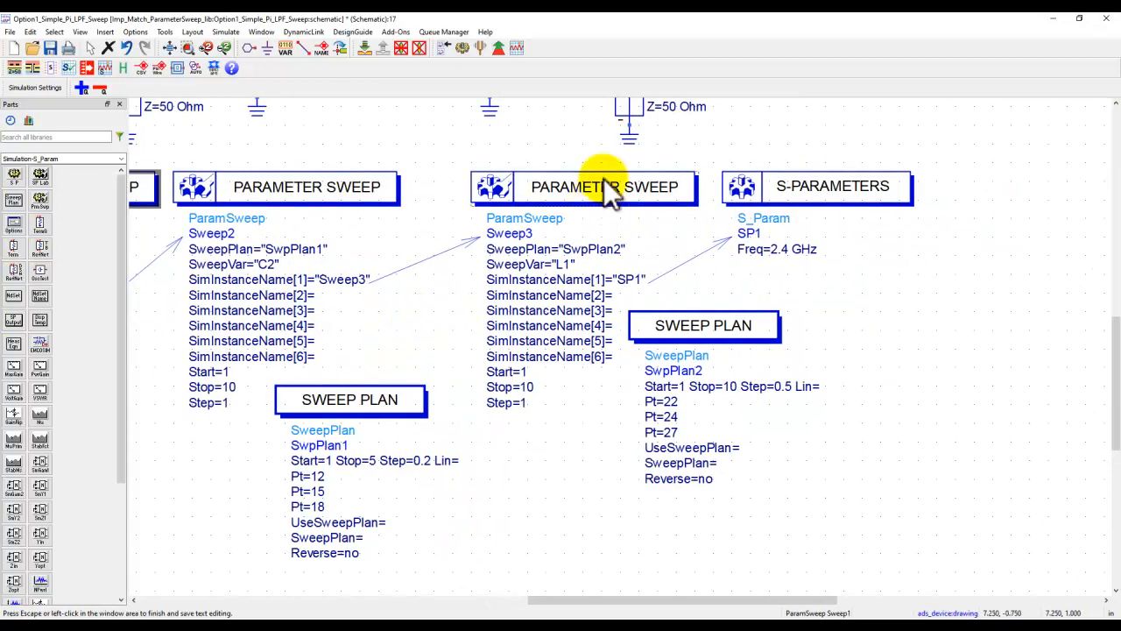
{"action": "left_click", "coordinate": [664, 246]}
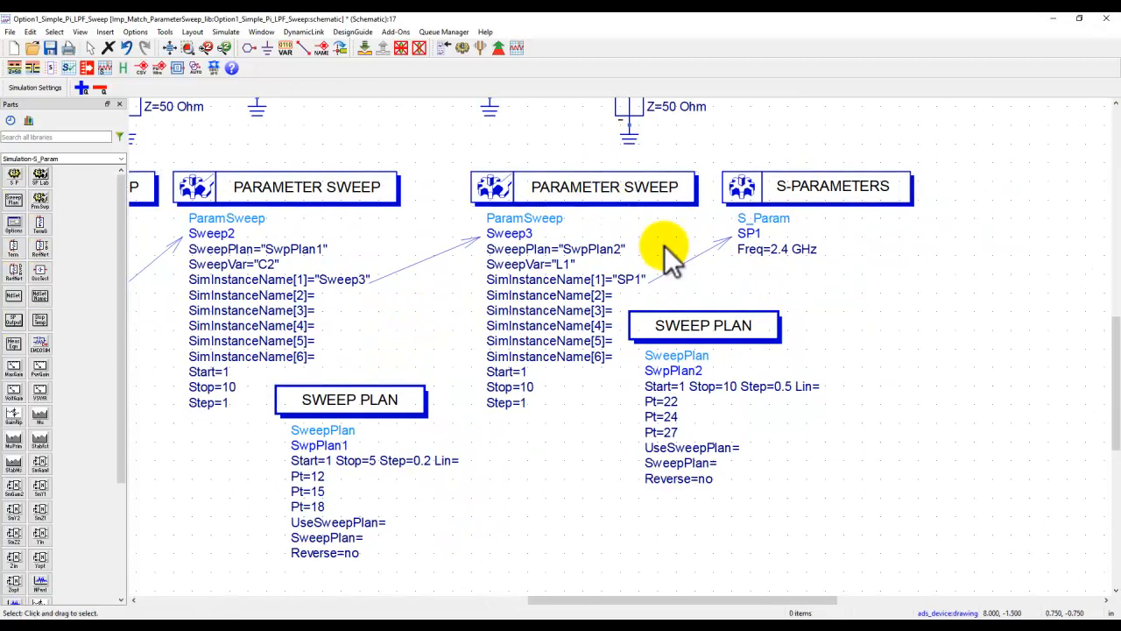
Step: Review the linear range and each single-point entry defined in sweep plan SwpPlan2
{"action": "double_click", "coordinate": [698, 332]}
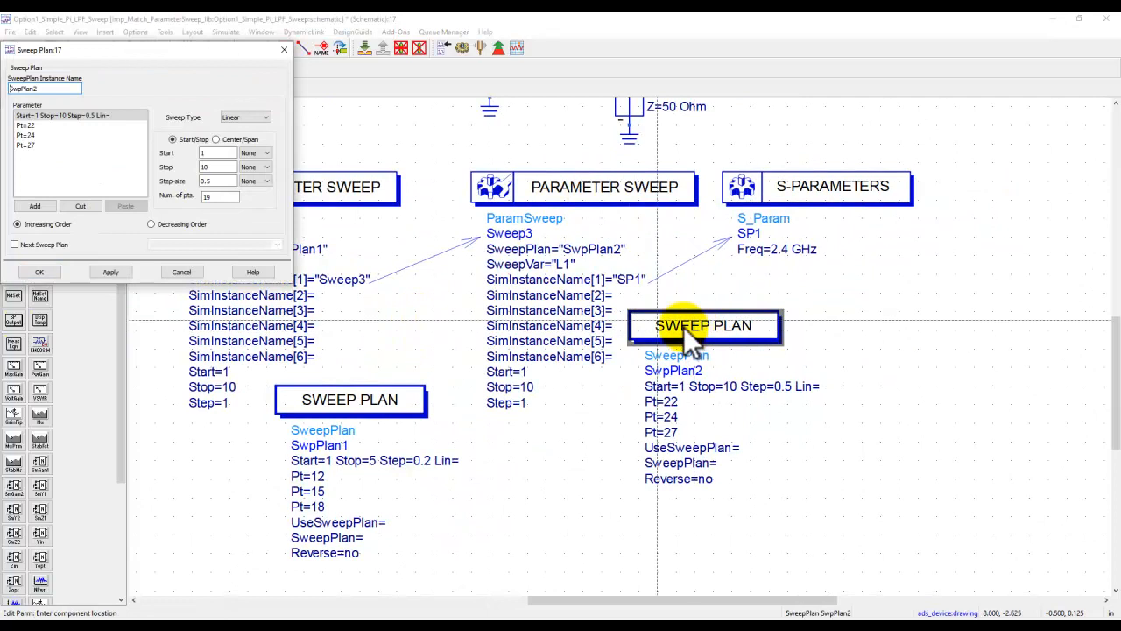
{"action": "left_click", "coordinate": [222, 156]}
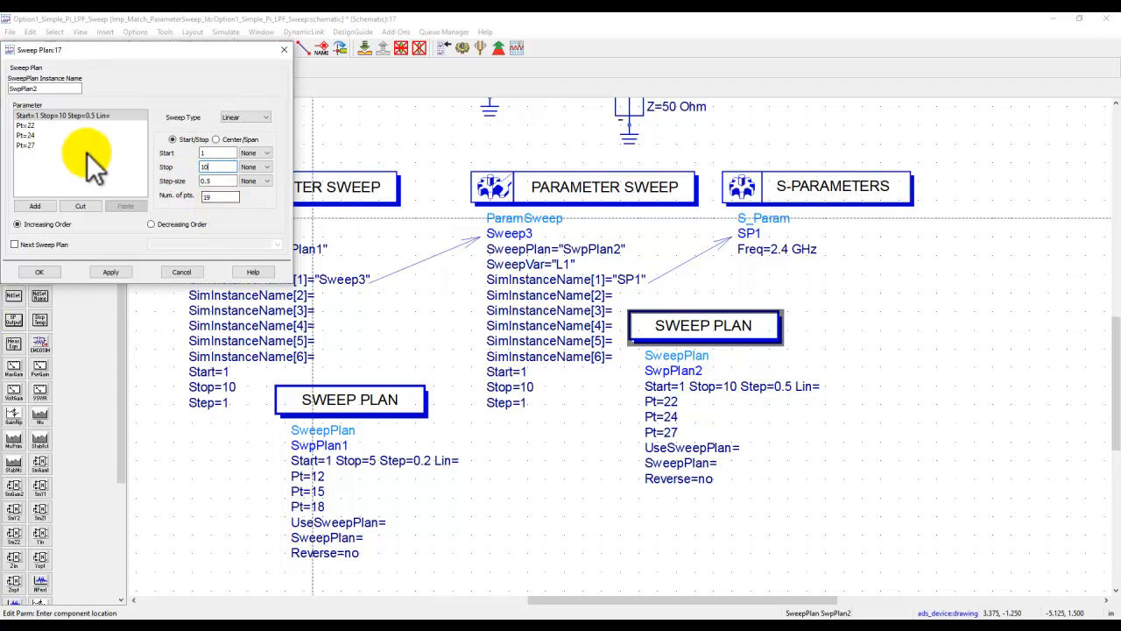
{"action": "left_click", "coordinate": [38, 128]}
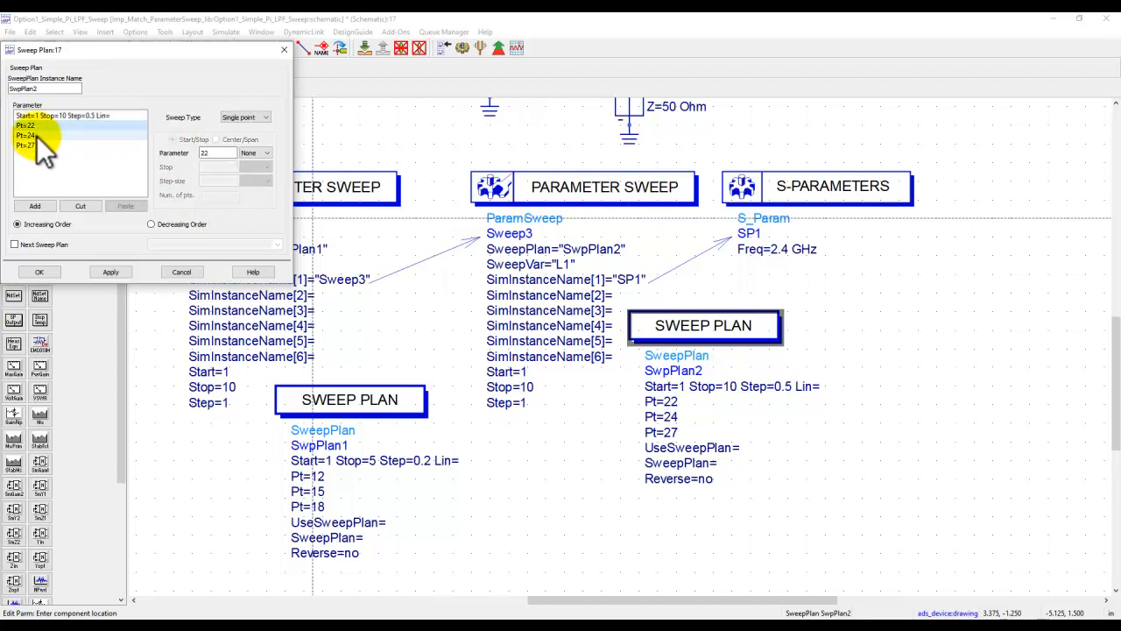
{"action": "left_click", "coordinate": [36, 137]}
{"action": "left_click", "coordinate": [38, 143]}
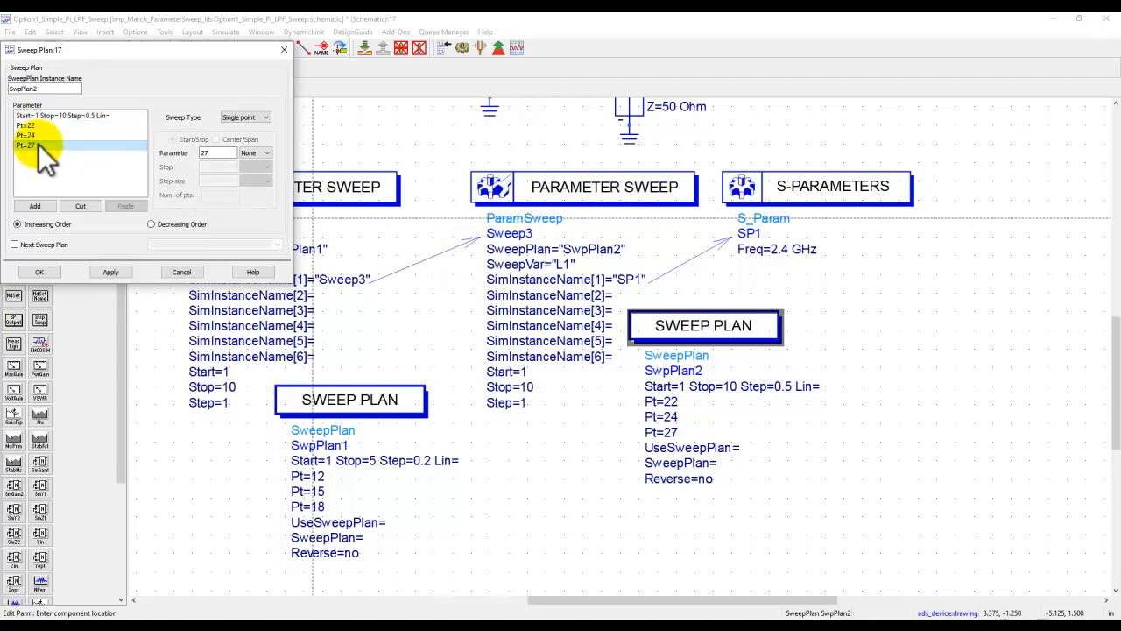
{"action": "left_click", "coordinate": [39, 271]}
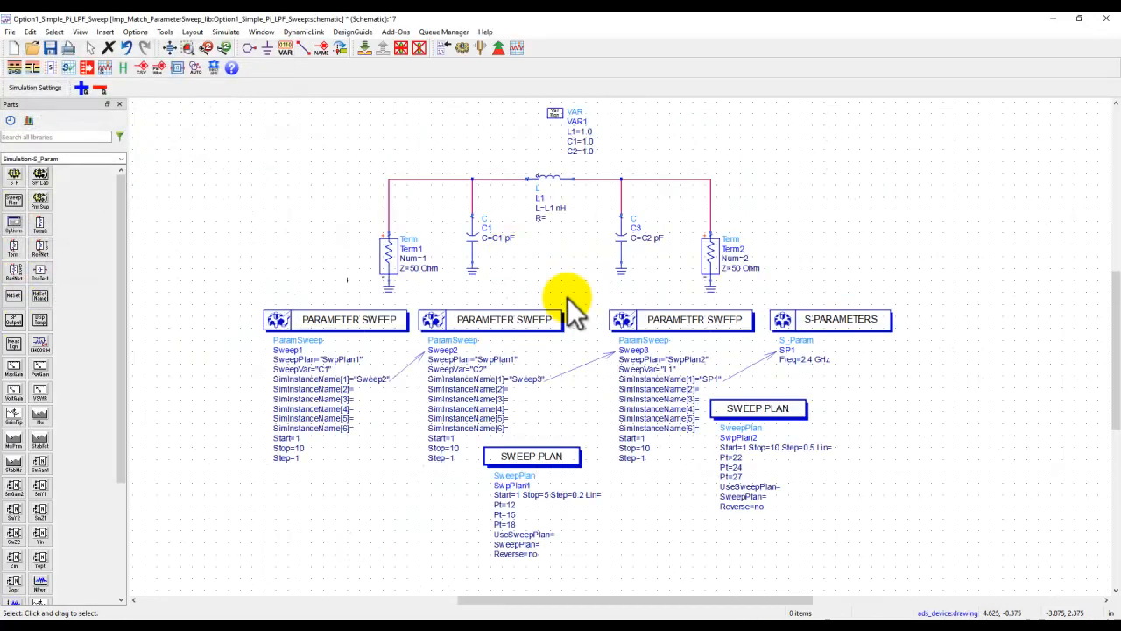
Step: Fit the whole Pi filter schematic in the view and run the swept S-parameter simulation
{"action": "scroll", "coordinate": [578, 265], "scroll_direction": "up", "scroll_amount": 3}
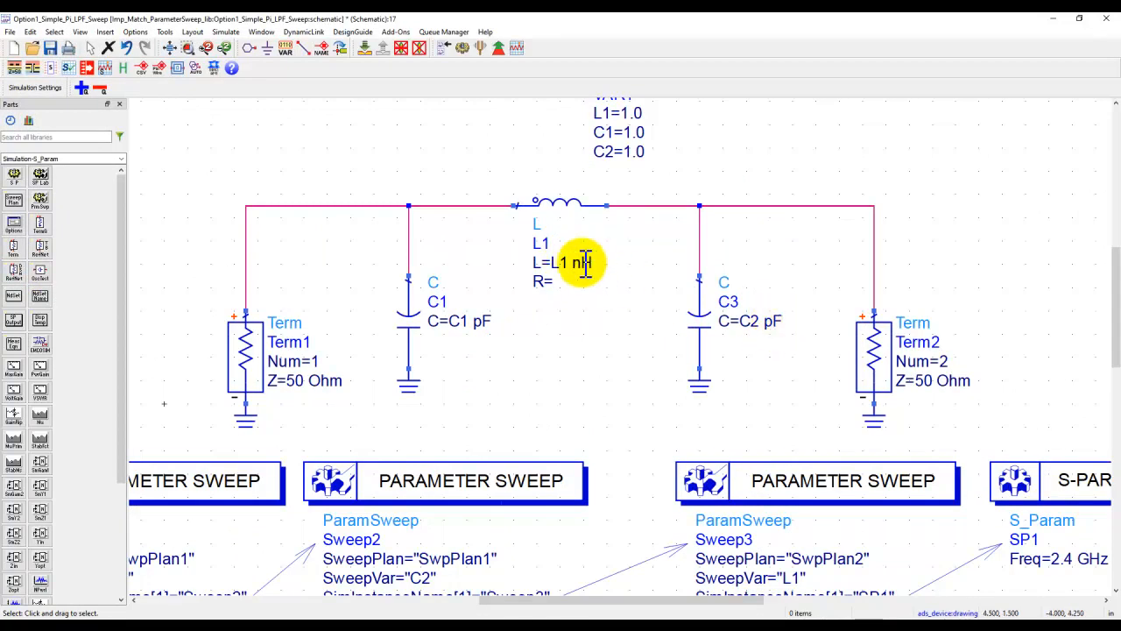
{"action": "left_click", "coordinate": [173, 47]}
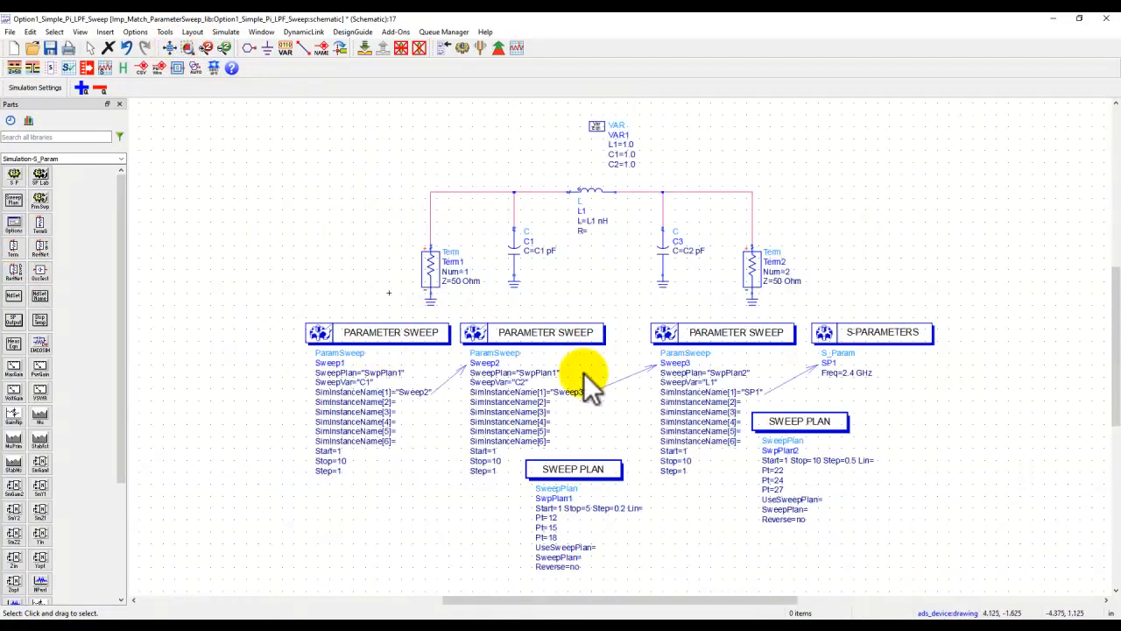
{"action": "left_click", "coordinate": [461, 47]}
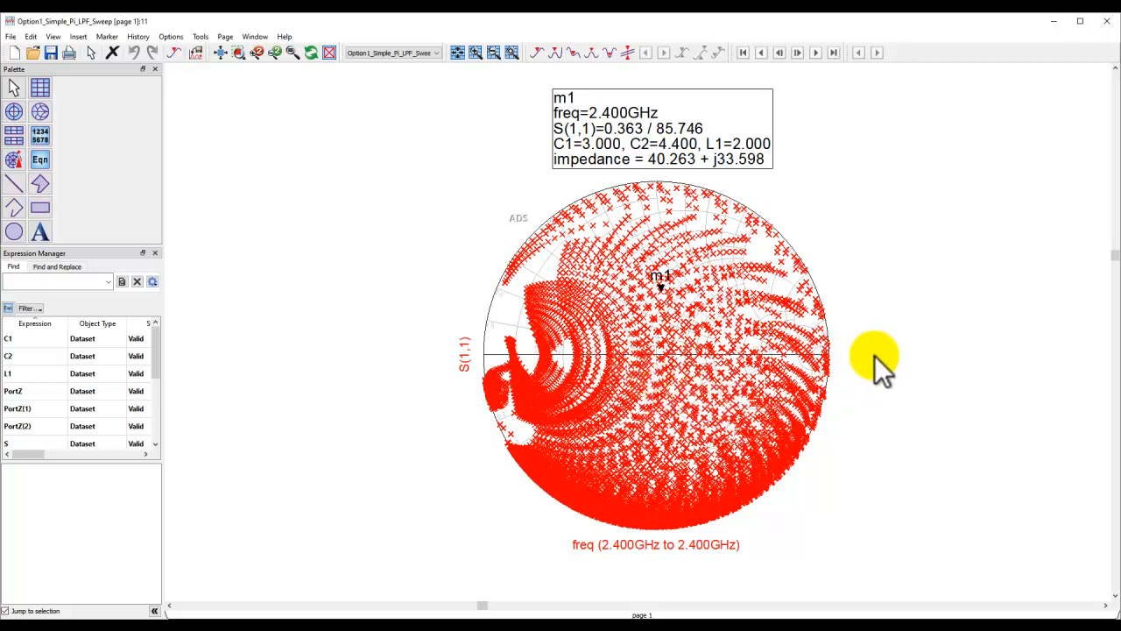
Step: Move marker m1 on the S(1,1) Smith chart to the point for C1=4.4, C2=12 and L1=1 near its outer edge
{"action": "left_click_drag", "start_coordinate": [661, 289], "coordinate": [611, 263]}
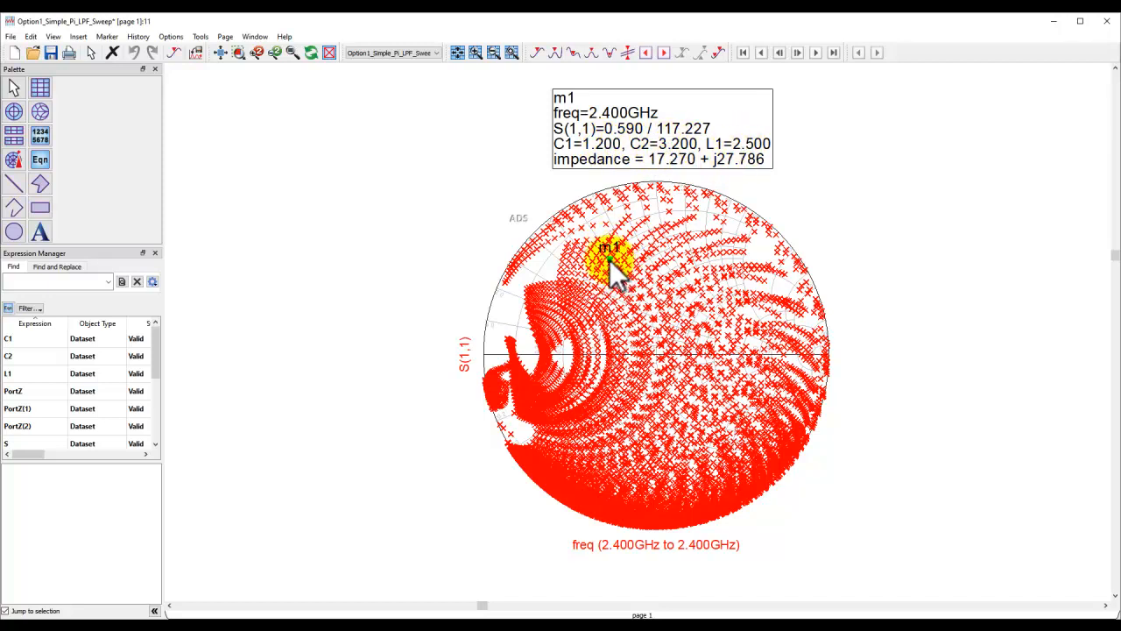
{"action": "left_click_drag", "start_coordinate": [609, 258], "coordinate": [570, 226]}
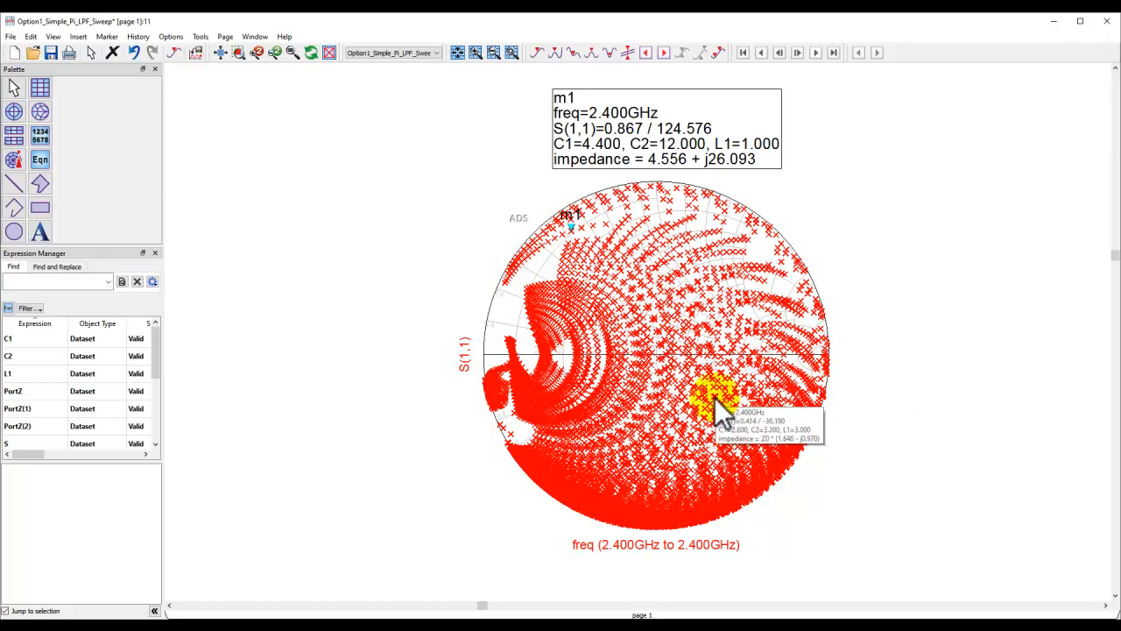
{"action": "mouse_move", "coordinate": [648, 407]}
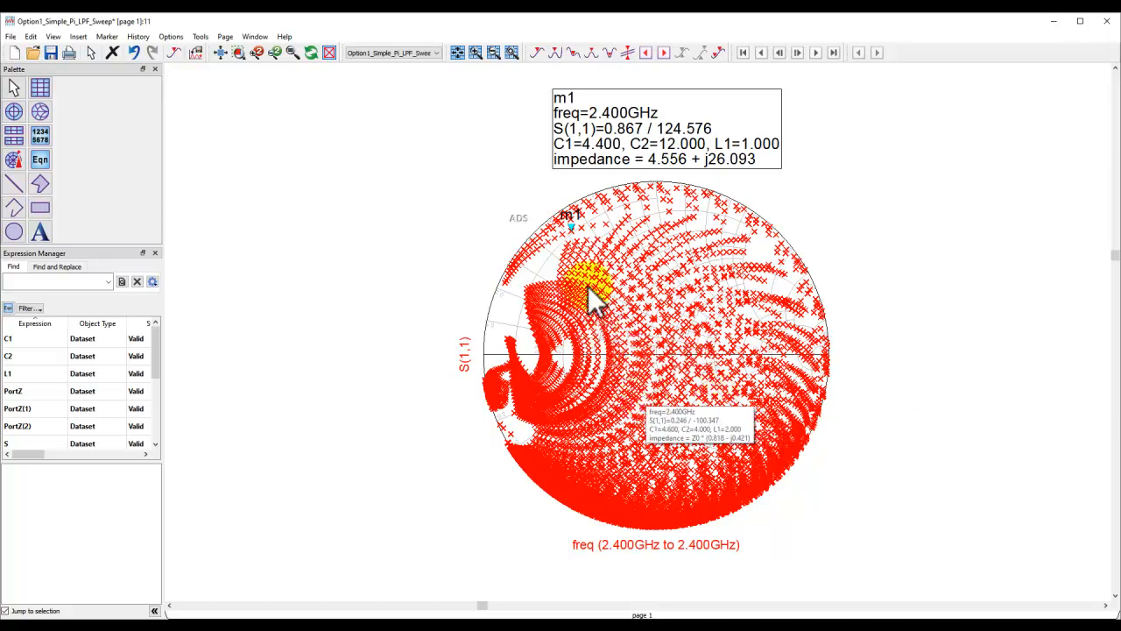
Step: Move marker m1 on the S(1,1) Smith chart to the point for C1=4.8, C2=15 and L1=1
{"action": "left_click_drag", "start_coordinate": [569, 227], "coordinate": [655, 249]}
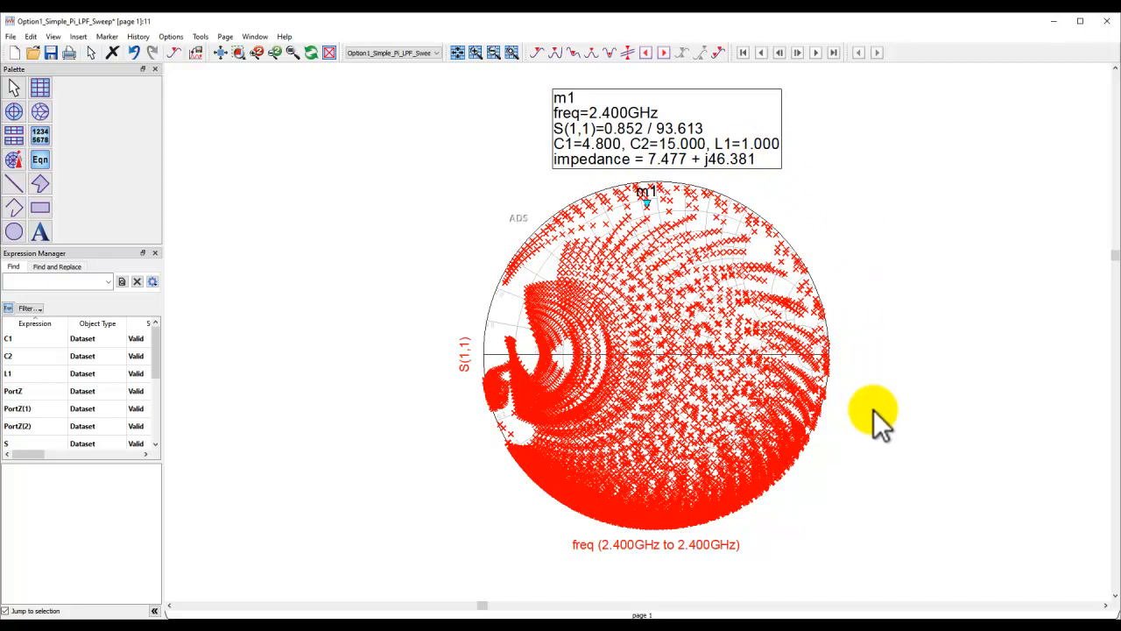
Step: Return to the low-pass schematic, set the SP1 S-parameter frequency to 1 GHz and rerun the swept simulation
{"action": "mouse_move", "coordinate": [753, 617]}
{"action": "left_click", "coordinate": [769, 598]}
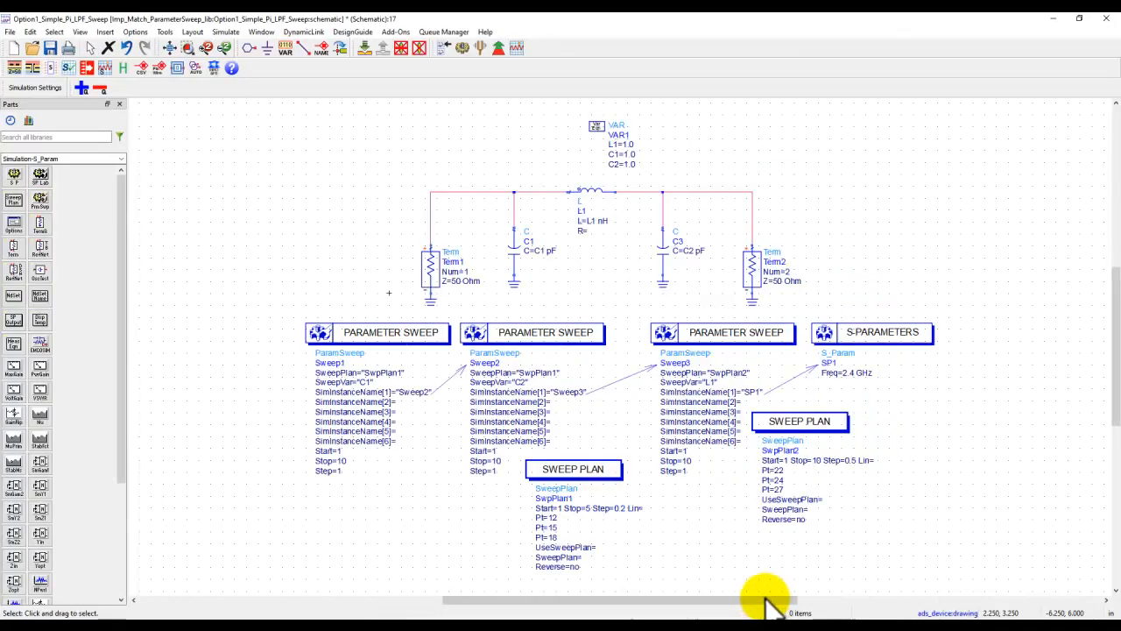
{"action": "double_click", "coordinate": [856, 375]}
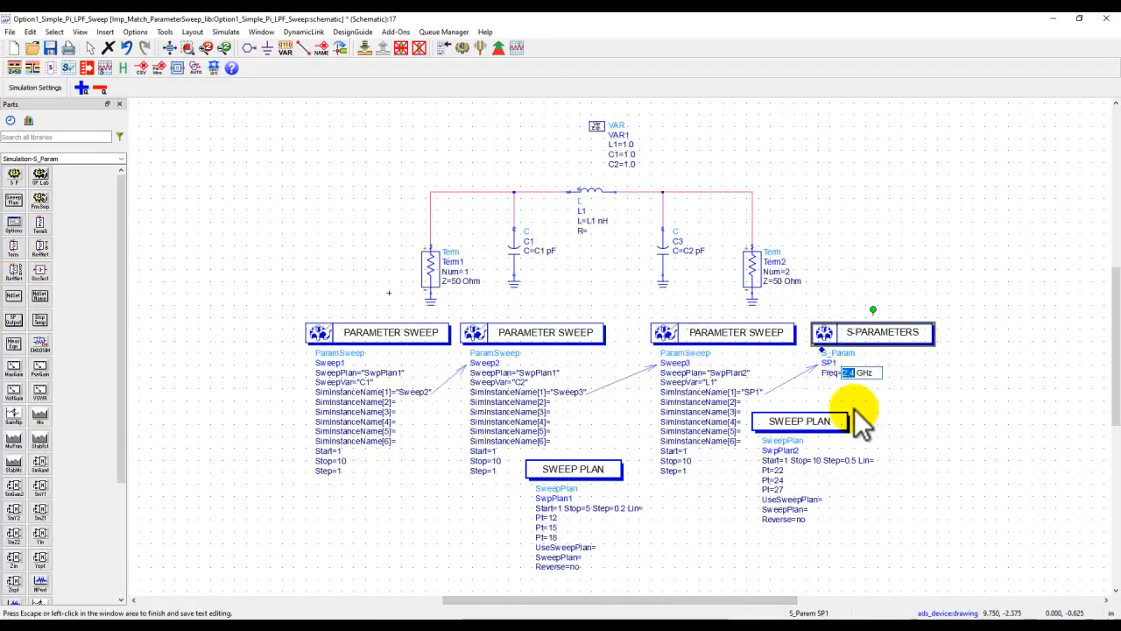
{"action": "type", "text": "1"}
{"action": "left_click", "coordinate": [858, 375]}
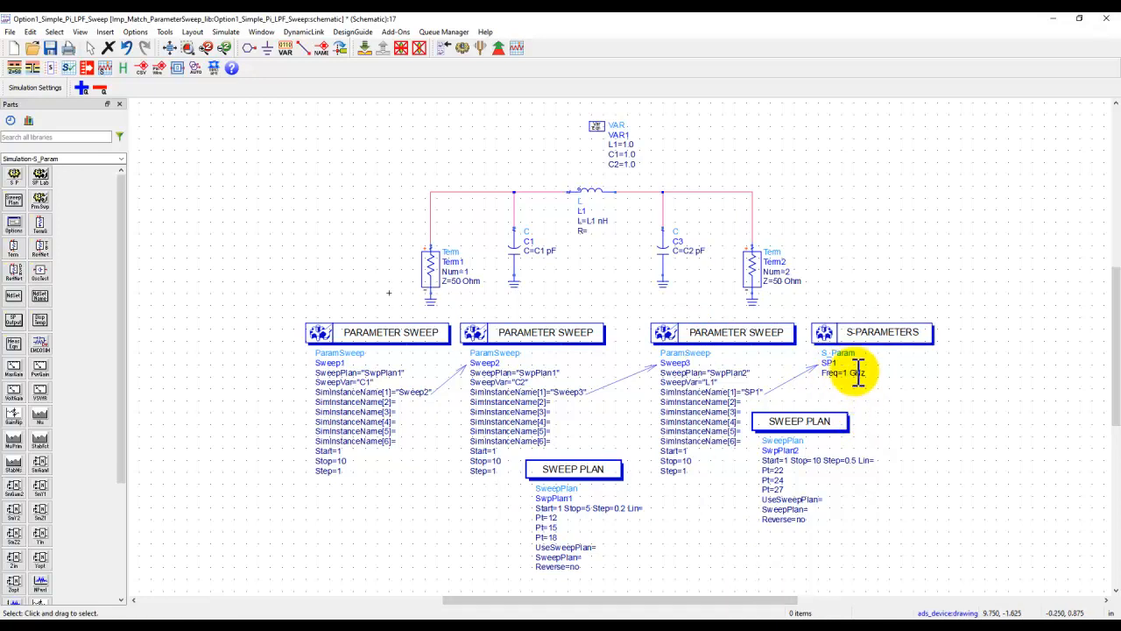
{"action": "left_click", "coordinate": [466, 48]}
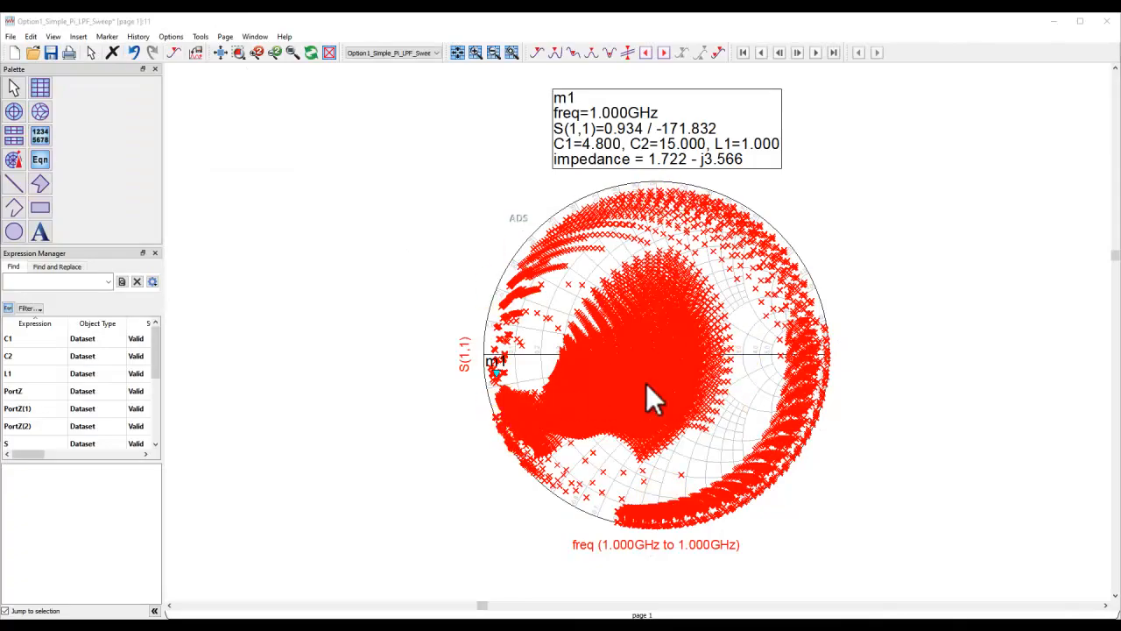
Step: Move marker m1 on the 1 GHz Smith chart to the point for C1=2.4, C2=12 and L1=4
{"action": "left_click", "coordinate": [497, 373]}
{"action": "mouse_move", "coordinate": [499, 378]}
{"action": "left_mouse_down"}
{"action": "mouse_move", "coordinate": [540, 280]}
{"action": "mouse_move", "coordinate": [552, 297]}
{"action": "left_mouse_up"}
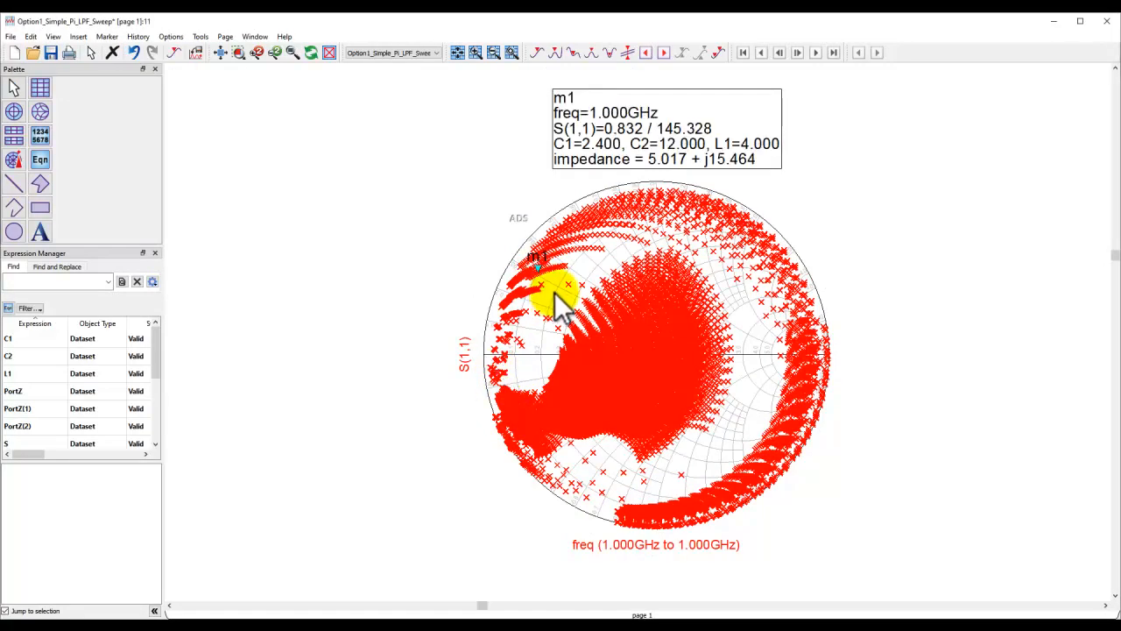
Step: Close the low-pass data display, simulation status window and schematic, saving the changes
{"action": "left_click", "coordinate": [1105, 21]}
{"action": "left_click", "coordinate": [585, 338]}
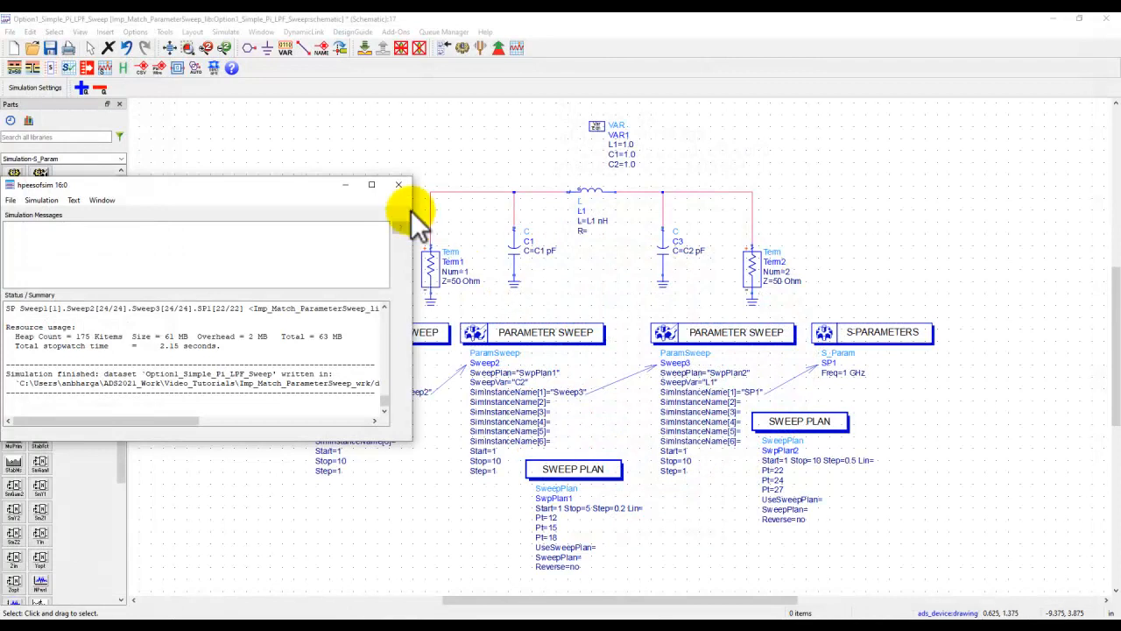
{"action": "left_click", "coordinate": [399, 184]}
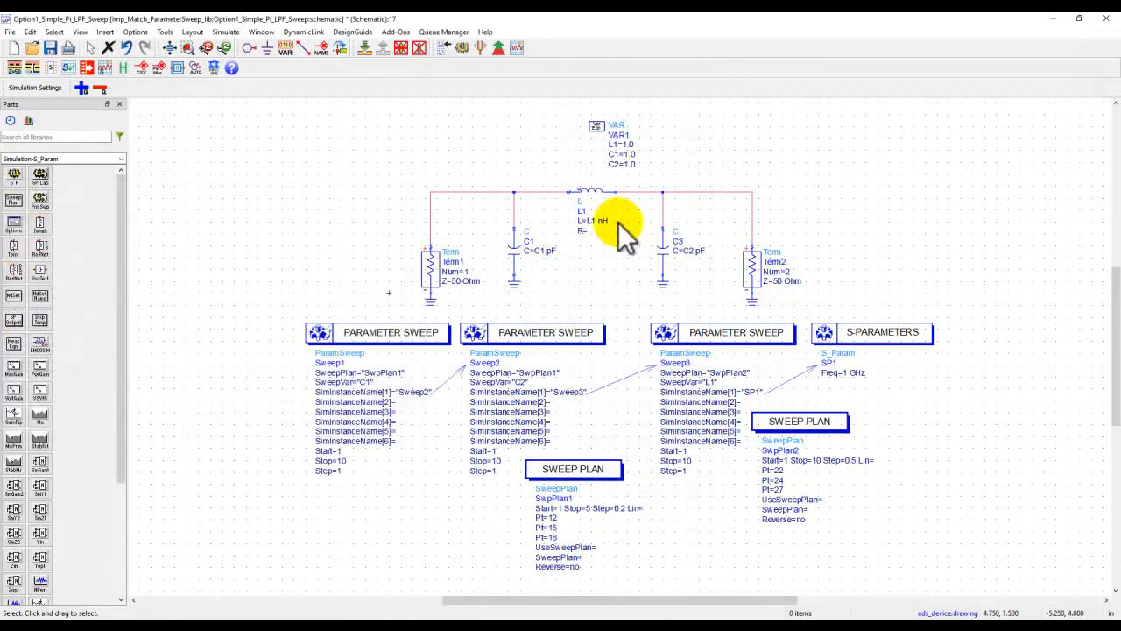
{"action": "left_click", "coordinate": [1105, 18]}
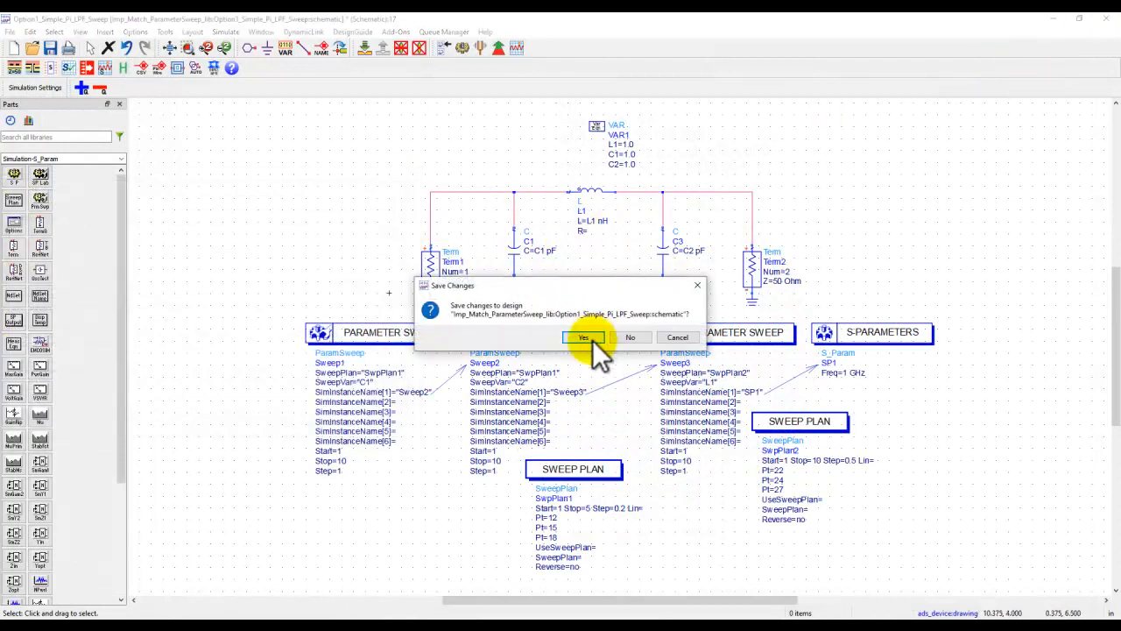
{"action": "left_click", "coordinate": [589, 338]}
Step: Open the Option2_Simple_Pi_HPF_Sweep schematic and run its swept S-parameter simulation
{"action": "double_click", "coordinate": [119, 142]}
{"action": "double_click", "coordinate": [91, 151]}
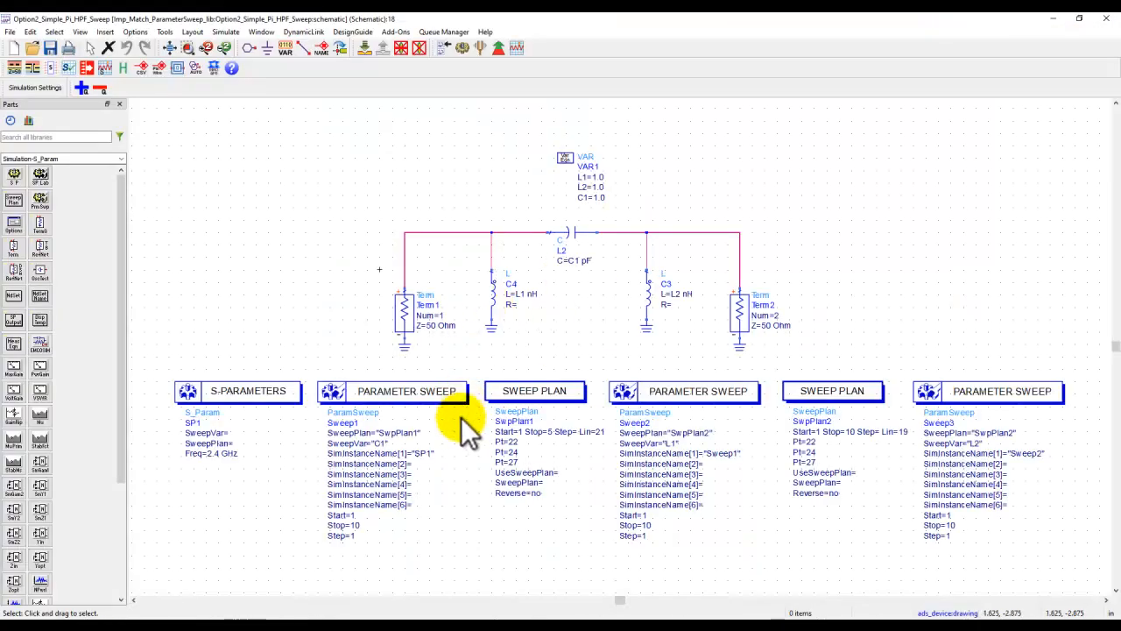
{"action": "left_click", "coordinate": [460, 51]}
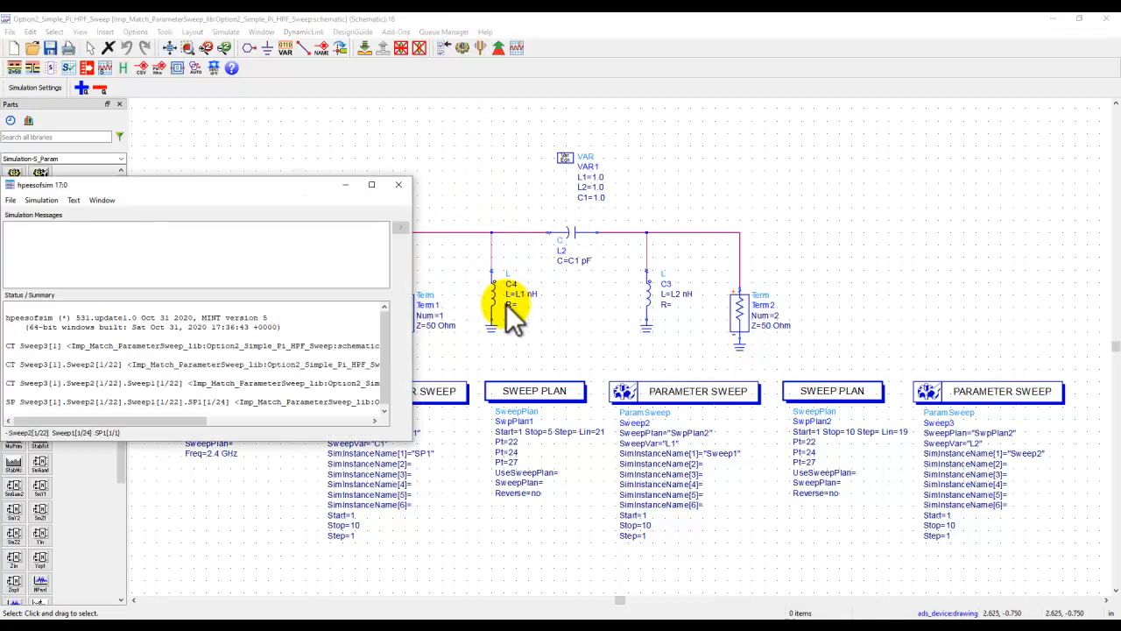
{"action": "left_click", "coordinate": [574, 303]}
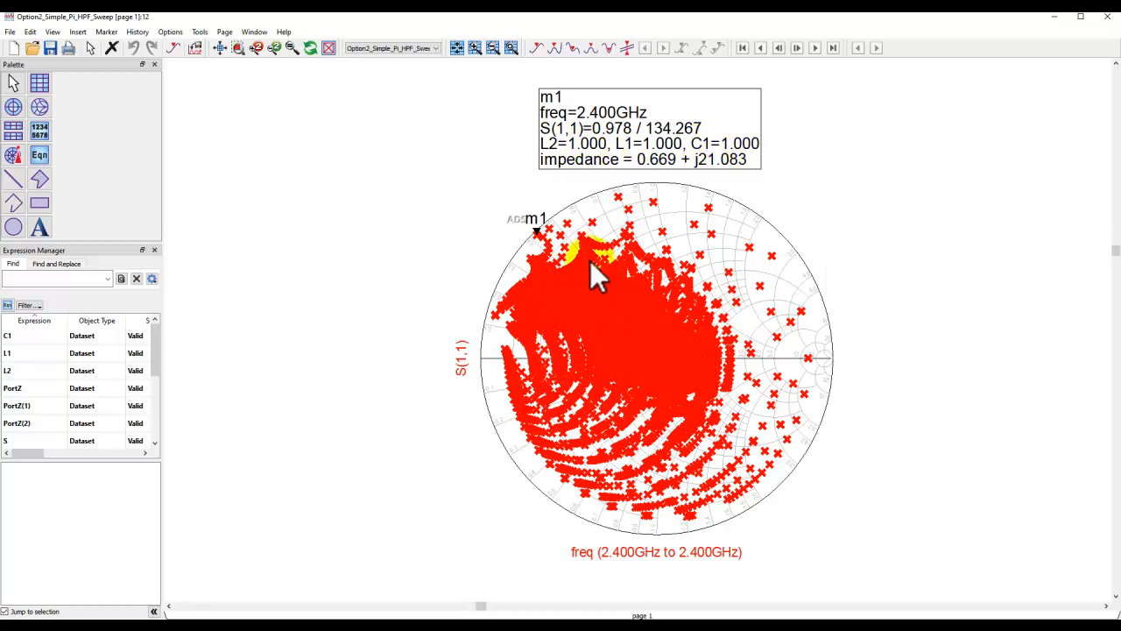
Step: Close all the high-pass sweep windows and open the Option3_Nested_LPF_HPF_Sweep schematic
{"action": "left_click", "coordinate": [1107, 18]}
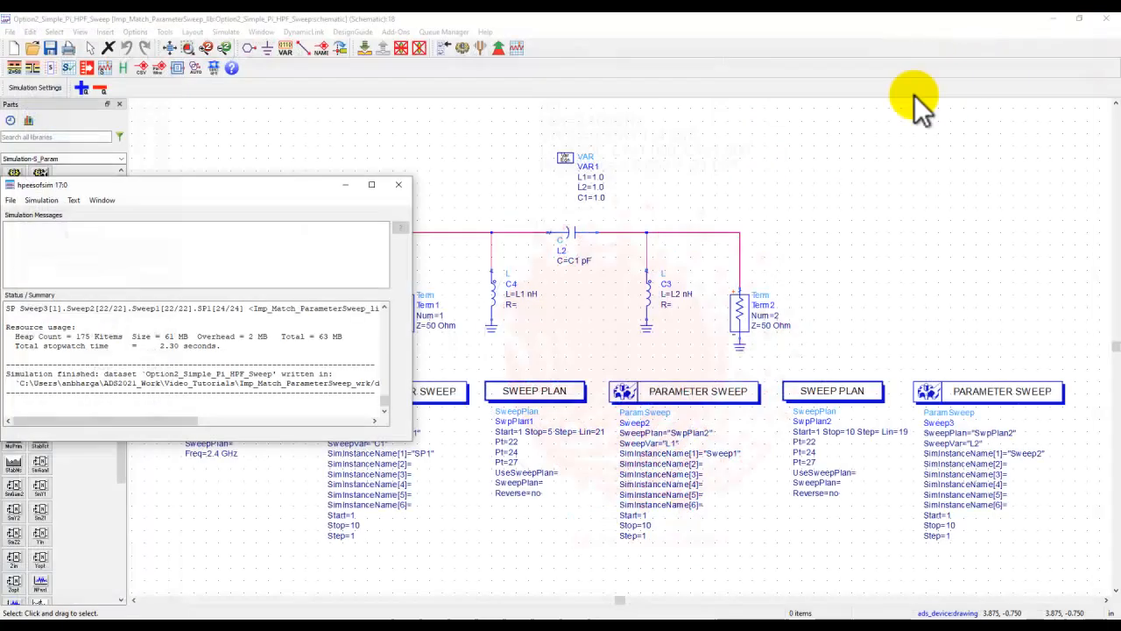
{"action": "left_click", "coordinate": [396, 188]}
{"action": "left_click", "coordinate": [1107, 18]}
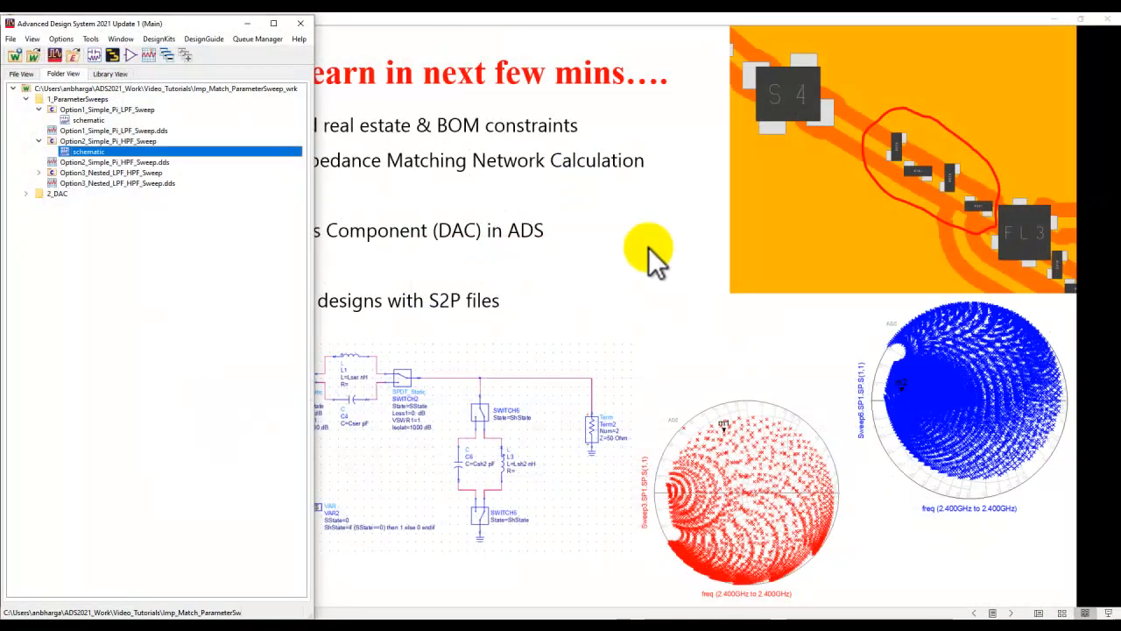
{"action": "double_click", "coordinate": [85, 172]}
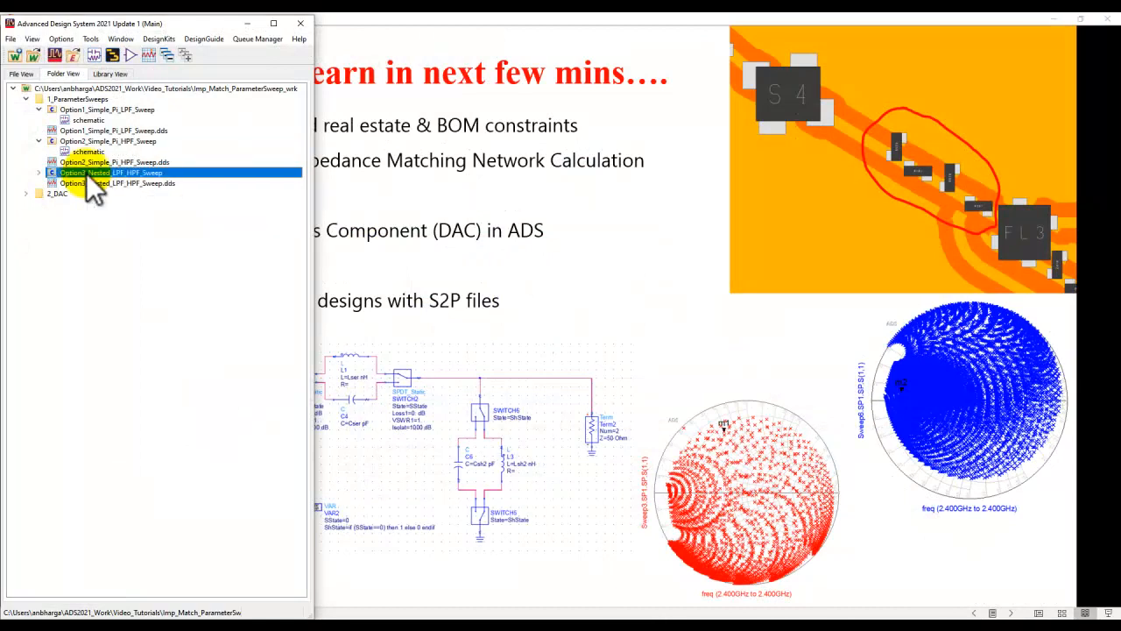
{"action": "left_click", "coordinate": [85, 184]}
{"action": "double_click", "coordinate": [86, 184]}
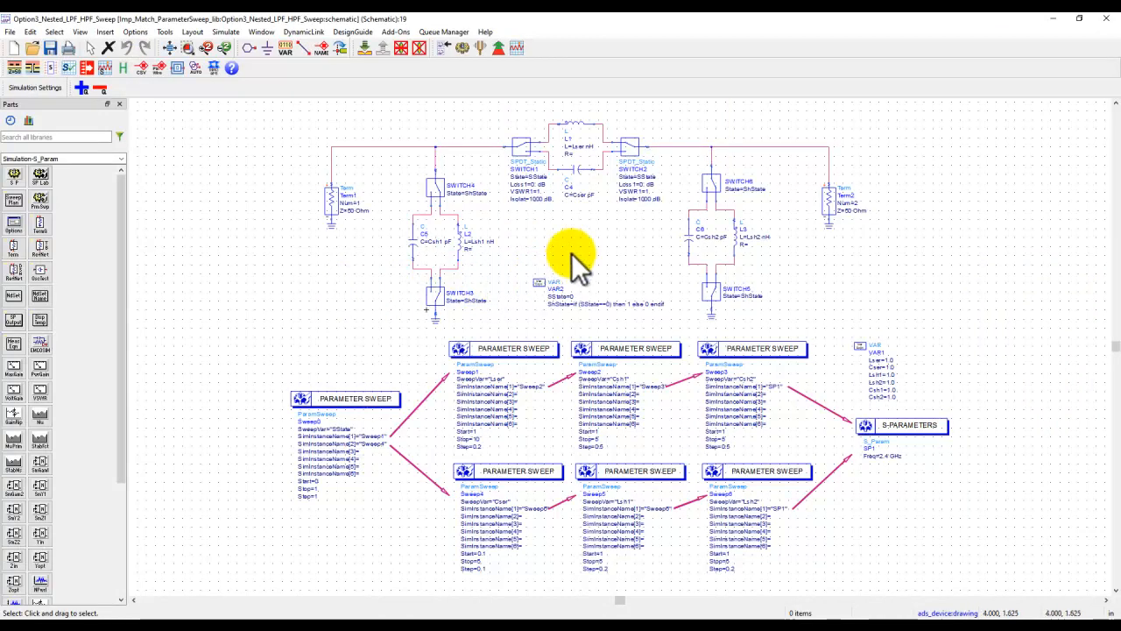
Step: Examine SWITCH1 and SWITCH2 around the series L1 and C4 branch, including the variable controlling their State
{"action": "scroll", "coordinate": [584, 230], "scroll_direction": "up", "scroll_amount": 2}
{"action": "scroll", "coordinate": [658, 333], "scroll_direction": "up", "scroll_amount": 1}
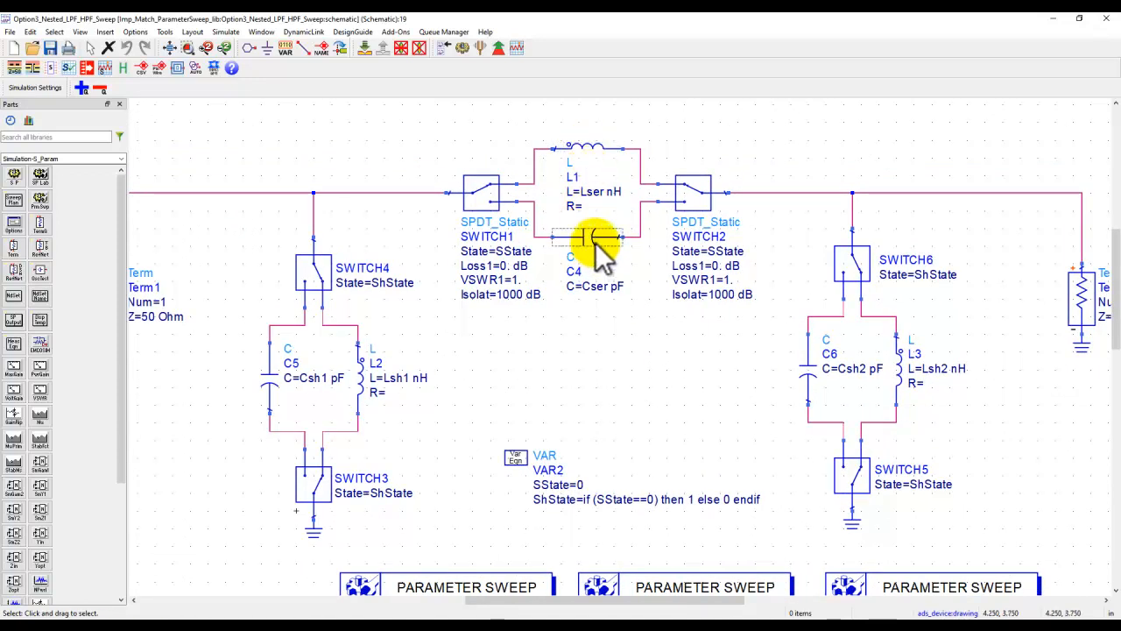
{"action": "left_click", "coordinate": [478, 195]}
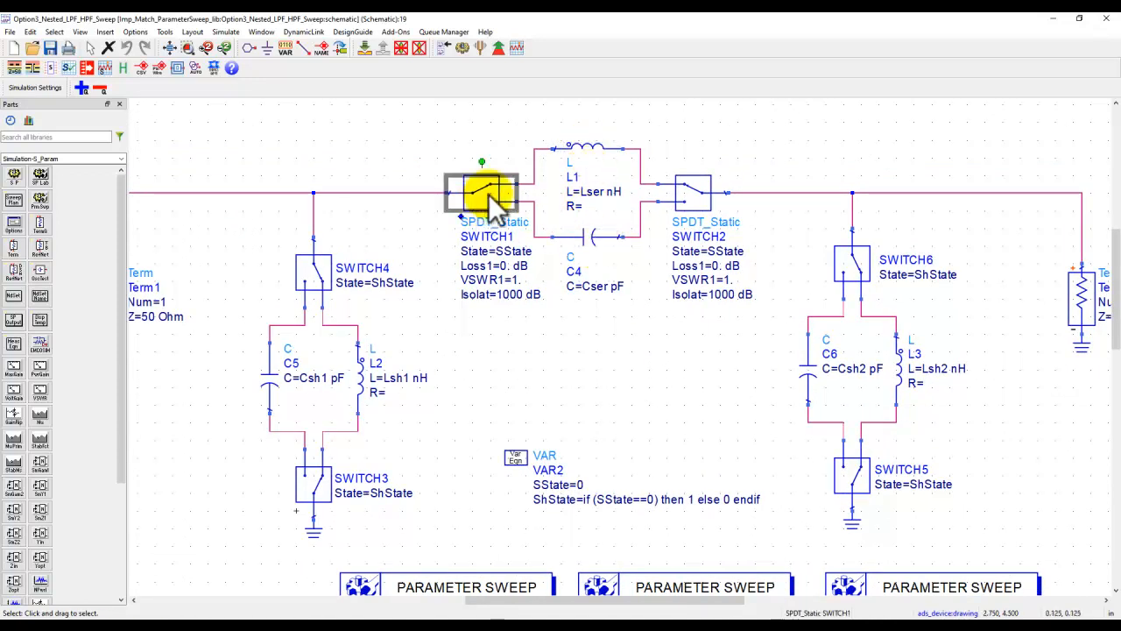
{"action": "left_click", "coordinate": [691, 203]}
{"action": "scroll", "coordinate": [639, 263], "scroll_direction": "up", "scroll_amount": 2}
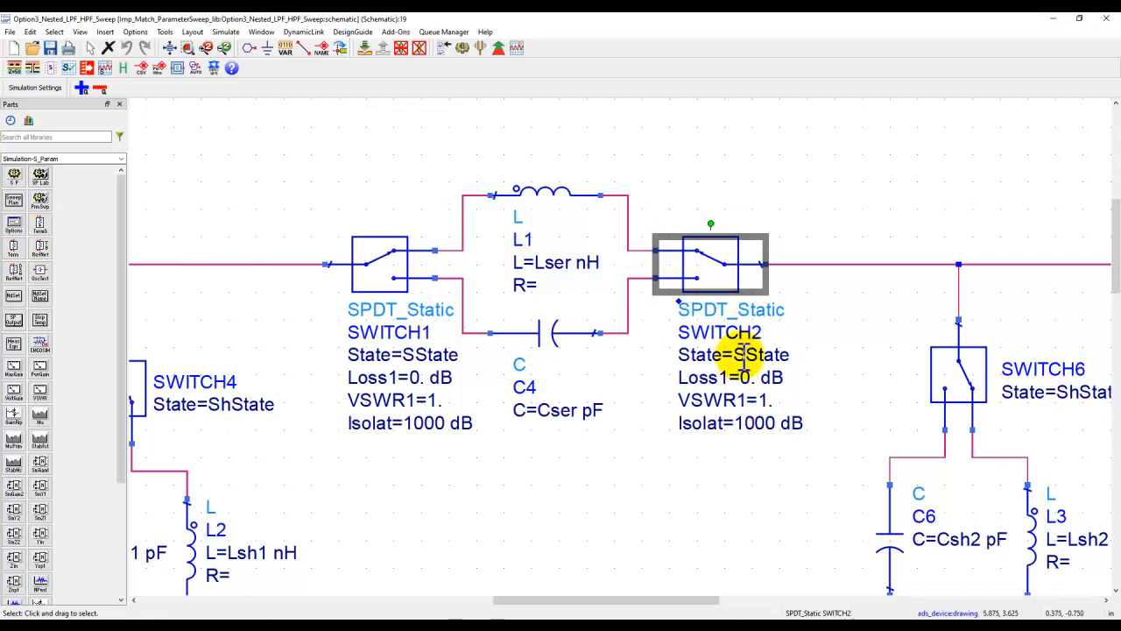
{"action": "double_click", "coordinate": [431, 354]}
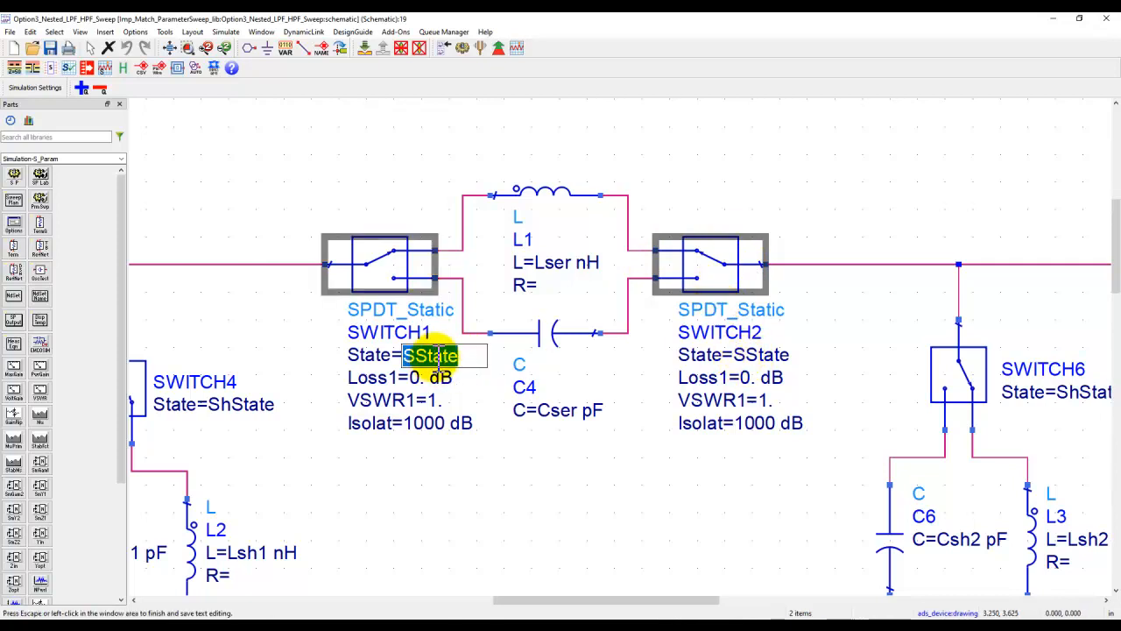
{"action": "left_click", "coordinate": [481, 498]}
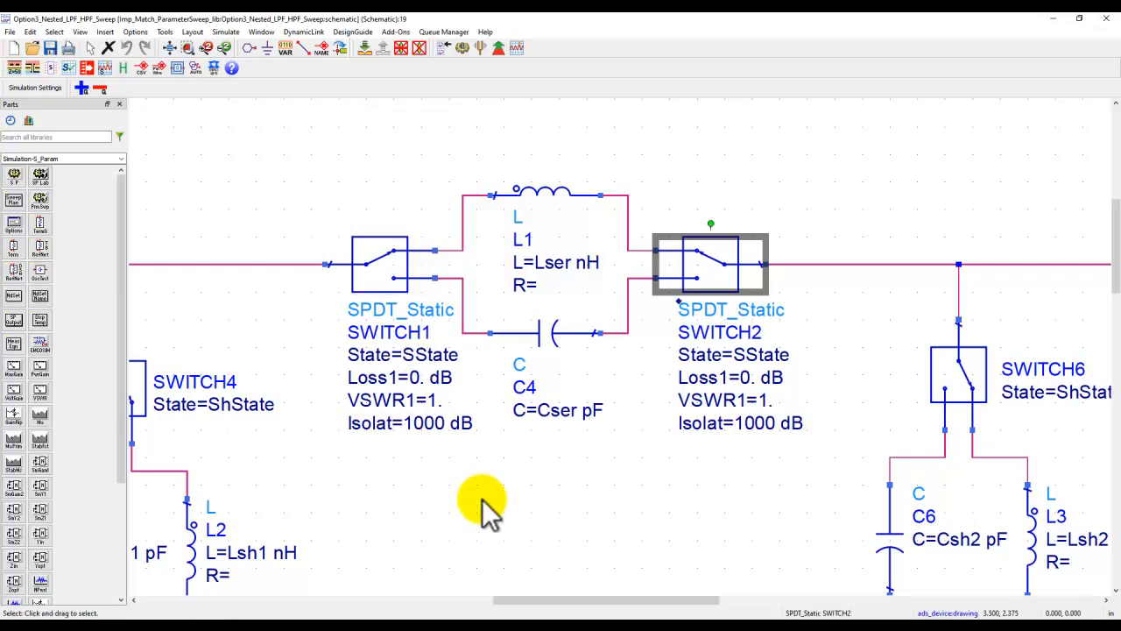
Step: Review the switched shunt branches and the VAR2 equation that derives ShState from SState
{"action": "scroll", "coordinate": [482, 497], "scroll_direction": "down", "scroll_amount": 1}
{"action": "left_click_drag", "start_coordinate": [466, 448], "coordinate": [554, 300]}
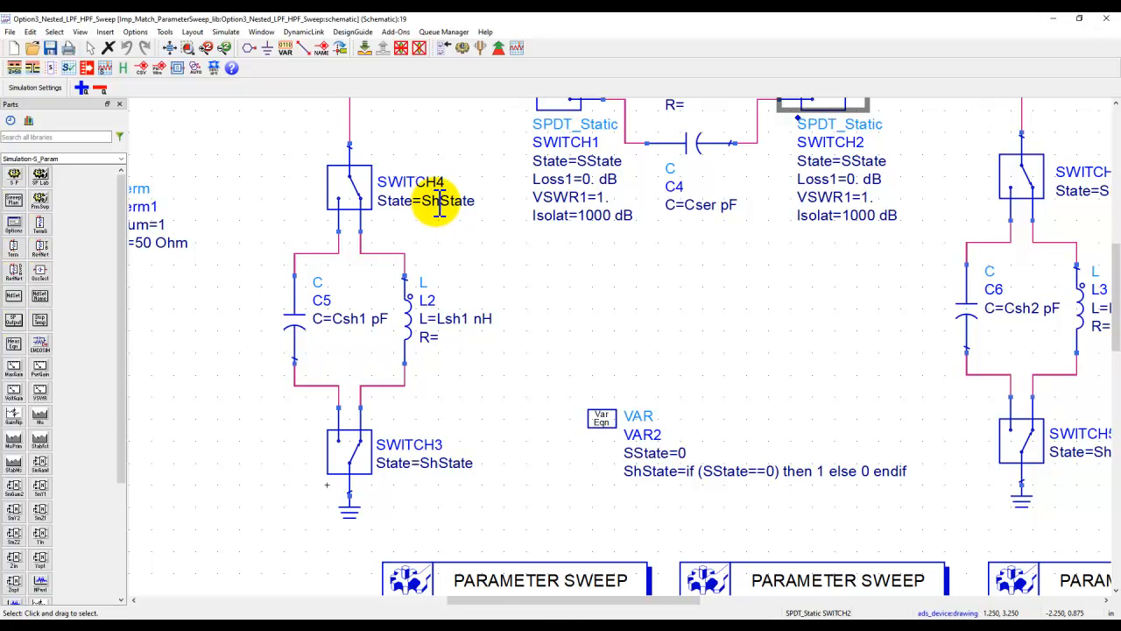
{"action": "left_click_drag", "start_coordinate": [508, 246], "coordinate": [429, 318]}
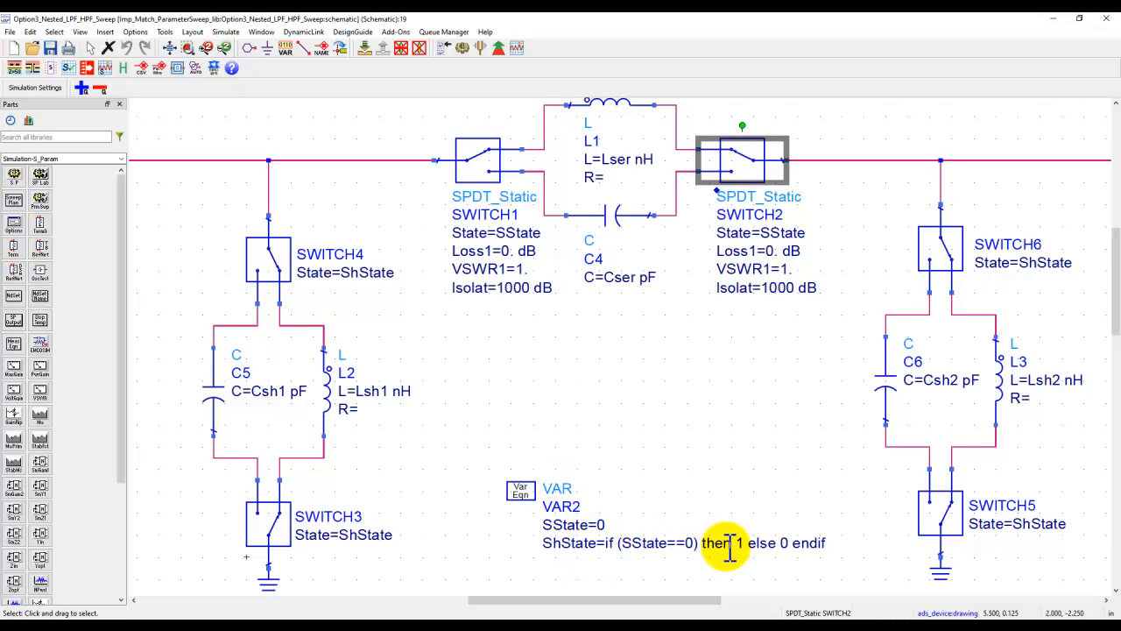
{"action": "left_click", "coordinate": [558, 549]}
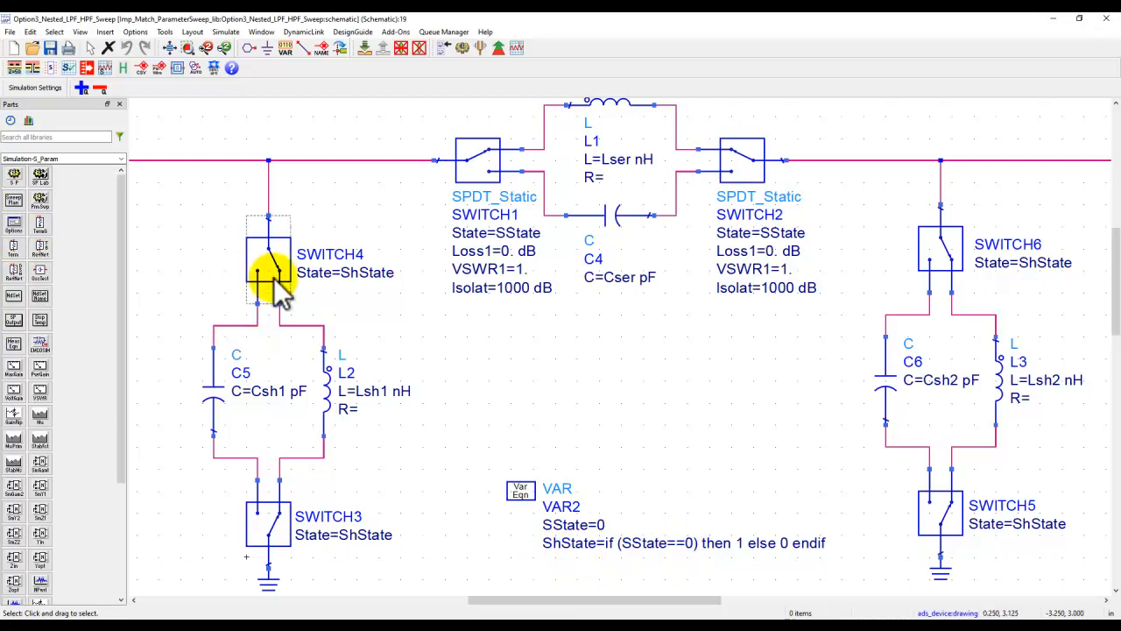
{"action": "double_click", "coordinate": [603, 523]}
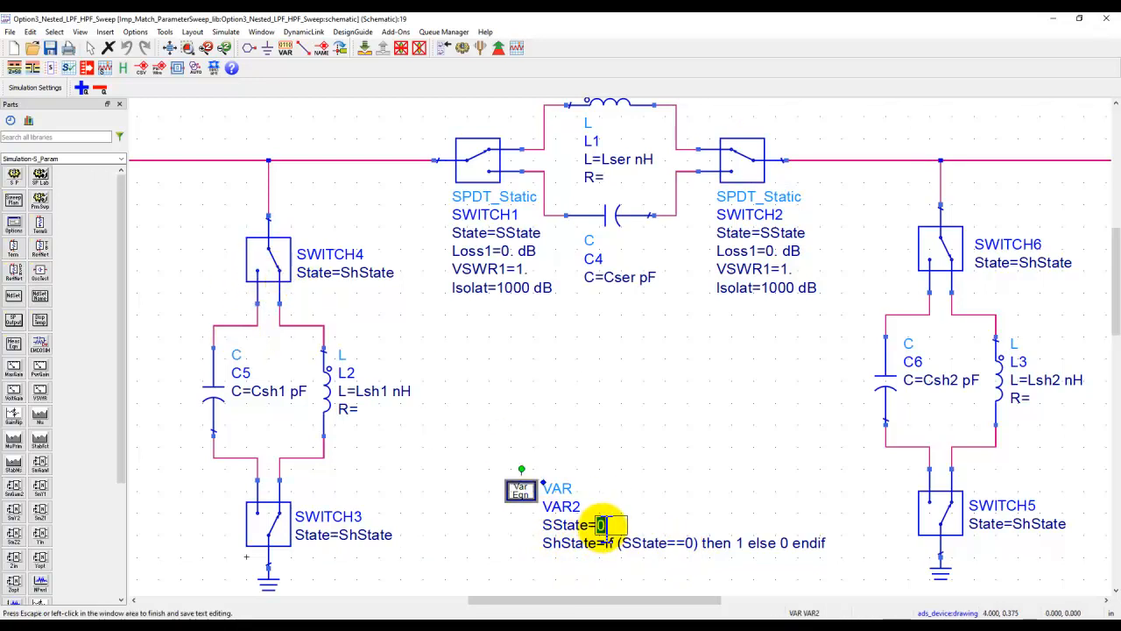
{"action": "double_click", "coordinate": [738, 543]}
{"action": "left_click", "coordinate": [226, 412]}
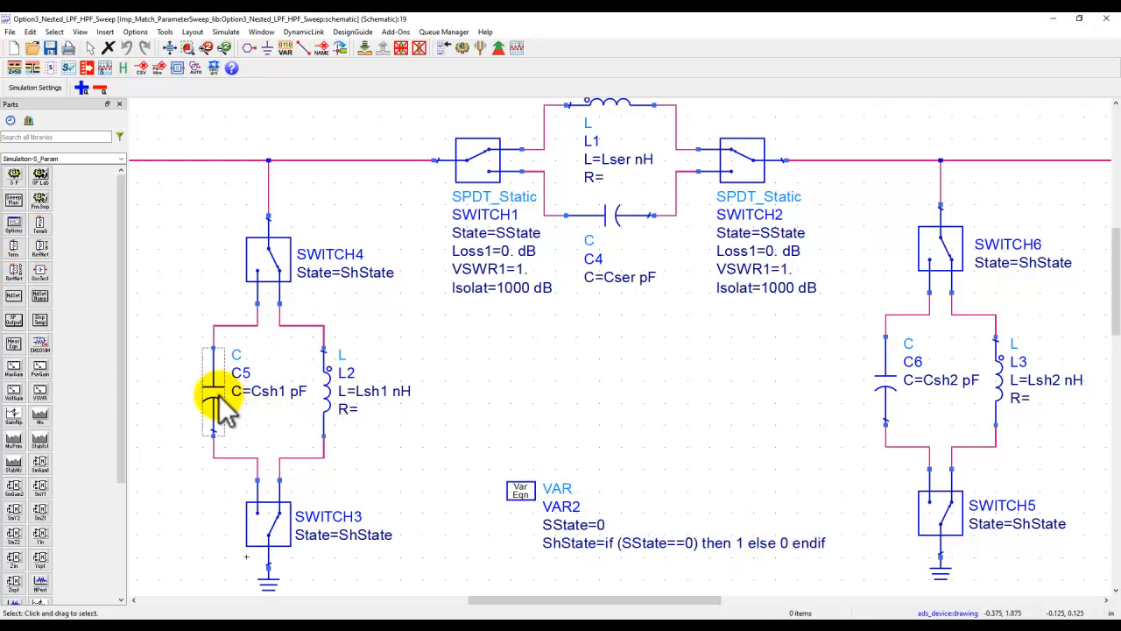
{"action": "left_click", "coordinate": [219, 399]}
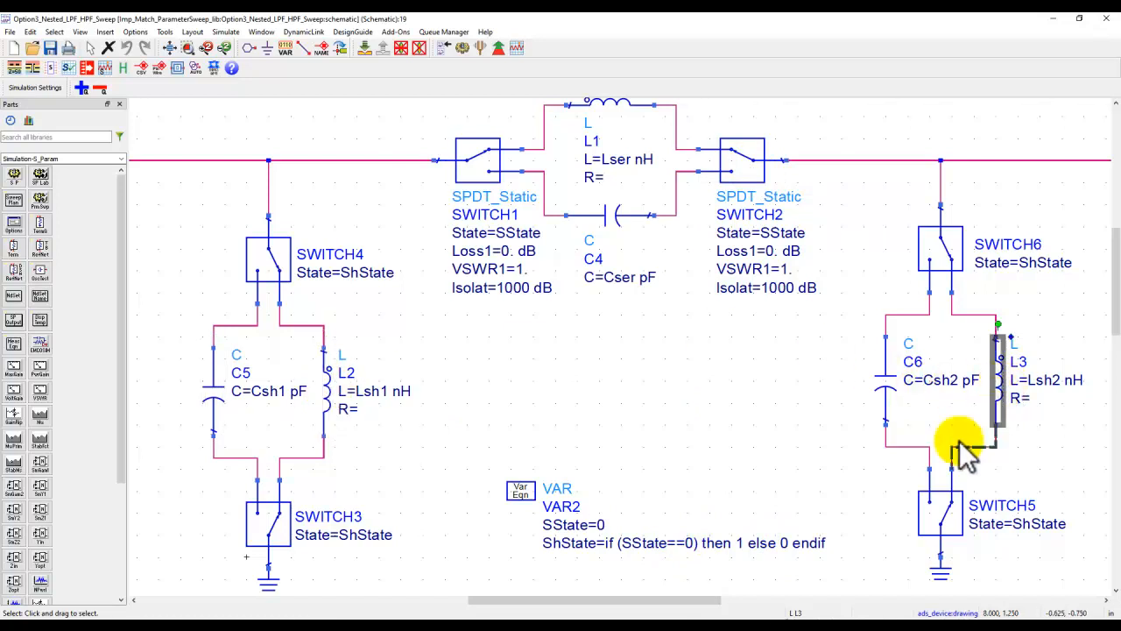
Step: Fit the whole nested schematic in the view and inspect the Sweep1 to Sweep3 and Sweep4 to Sweep6 chains
{"action": "left_click", "coordinate": [170, 47]}
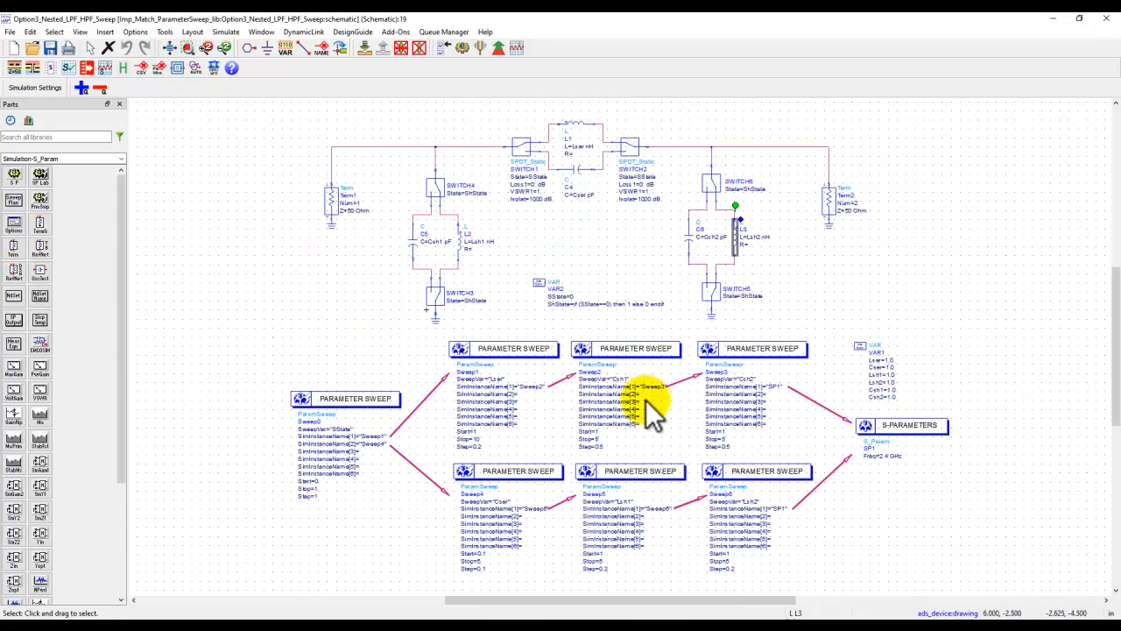
{"action": "left_click_drag", "start_coordinate": [427, 335], "coordinate": [826, 430]}
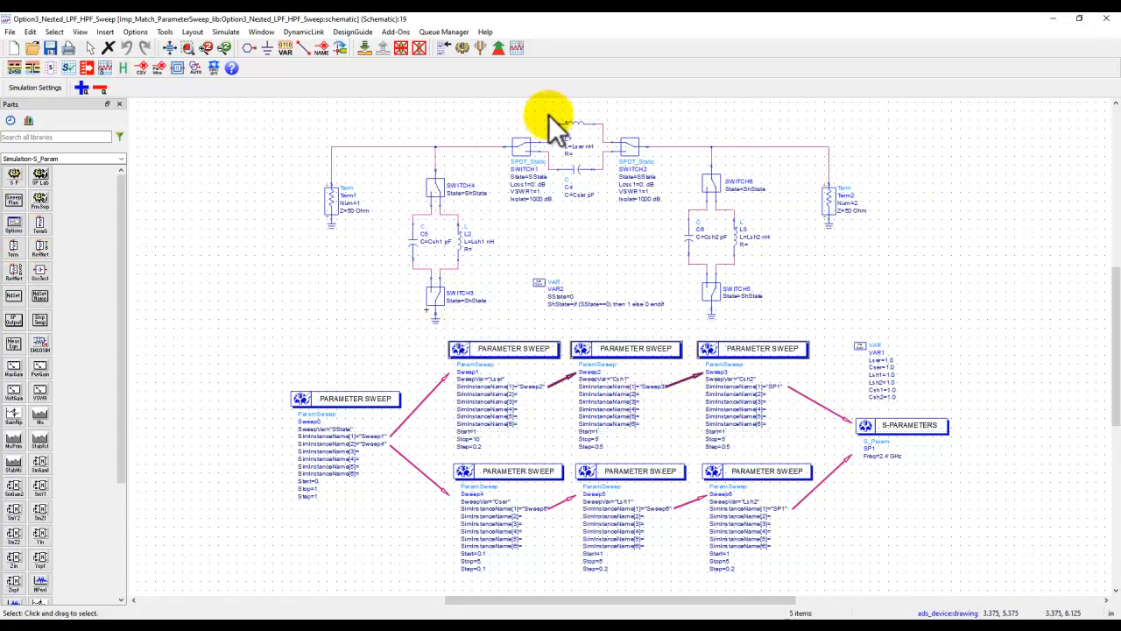
{"action": "left_click_drag", "start_coordinate": [424, 443], "coordinate": [814, 518]}
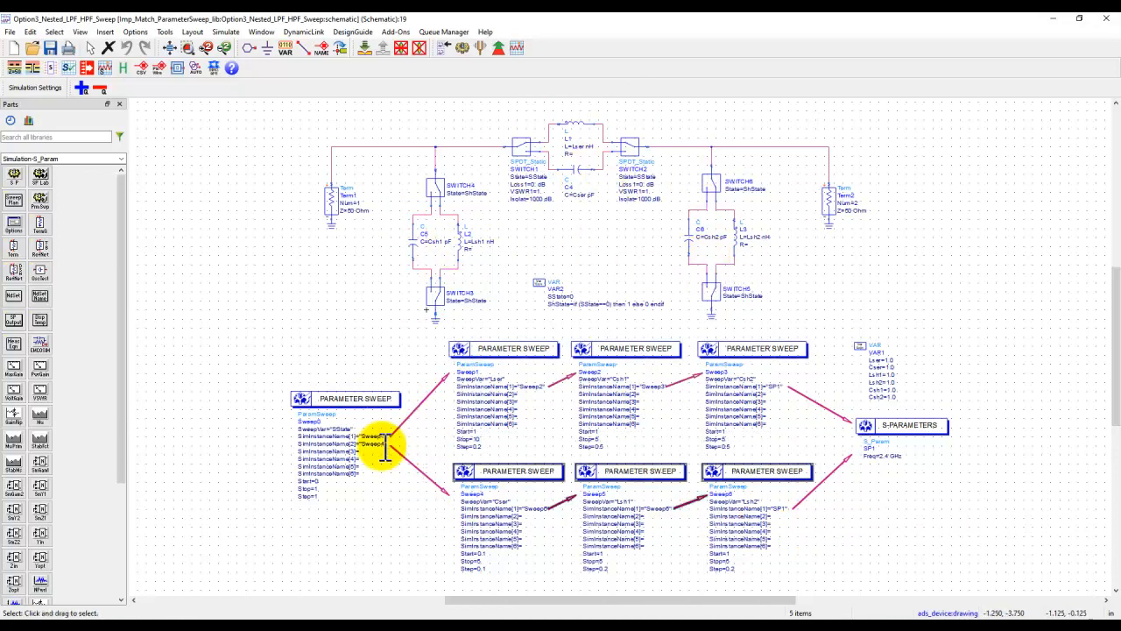
Step: Review Sweep0's sweep variable, start and stop values, and its links to Sweep1 and Sweep4
{"action": "scroll", "coordinate": [376, 445], "scroll_direction": "up", "scroll_amount": 5}
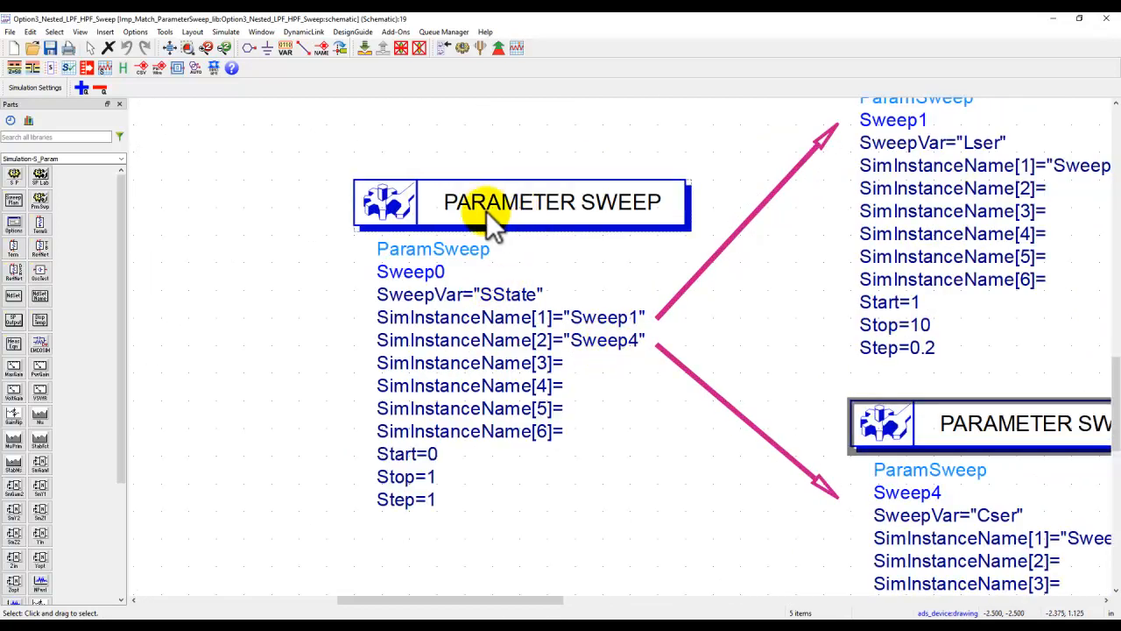
{"action": "double_click", "coordinate": [499, 298]}
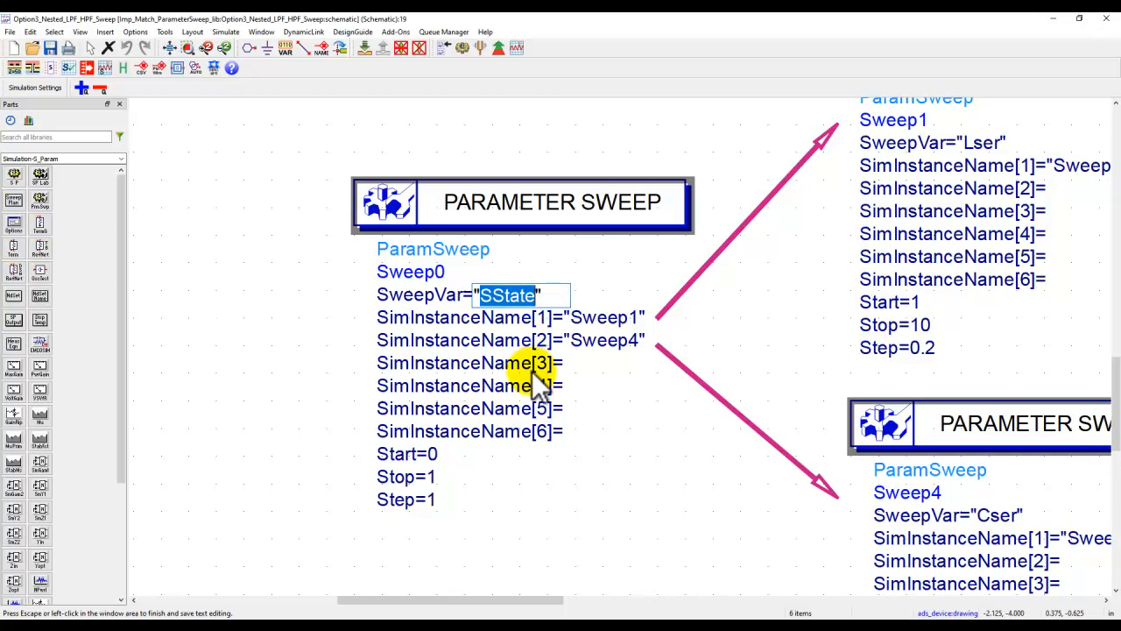
{"action": "left_click", "coordinate": [431, 455]}
{"action": "double_click", "coordinate": [432, 454]}
{"action": "left_click", "coordinate": [429, 477]}
{"action": "double_click", "coordinate": [430, 476]}
{"action": "left_click", "coordinate": [436, 511]}
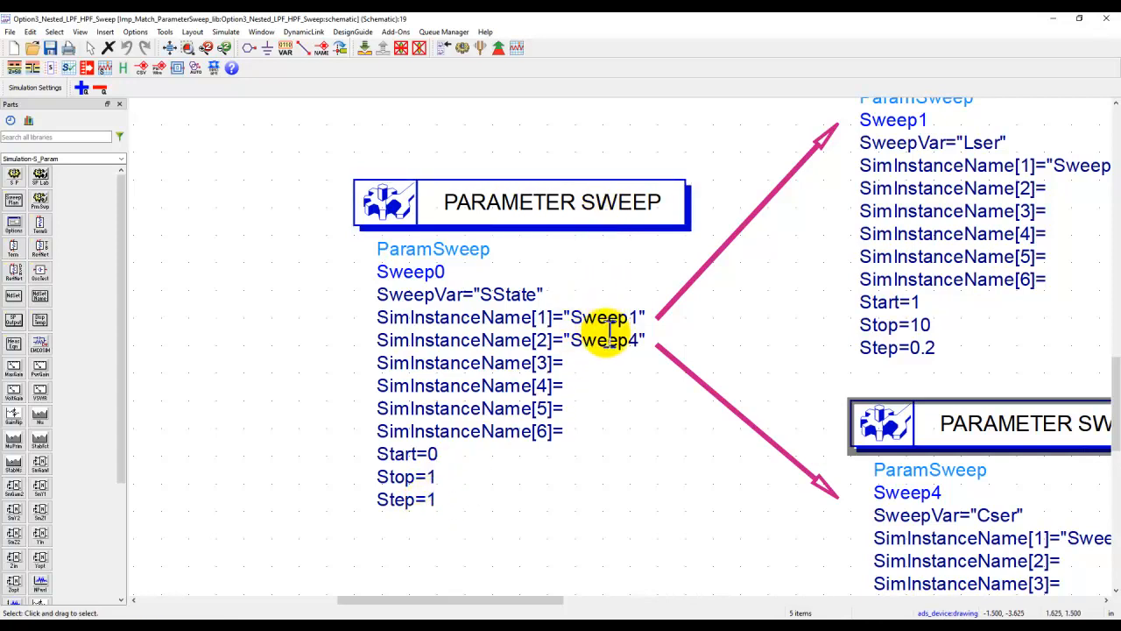
{"action": "left_click_drag", "start_coordinate": [774, 290], "coordinate": [488, 380]}
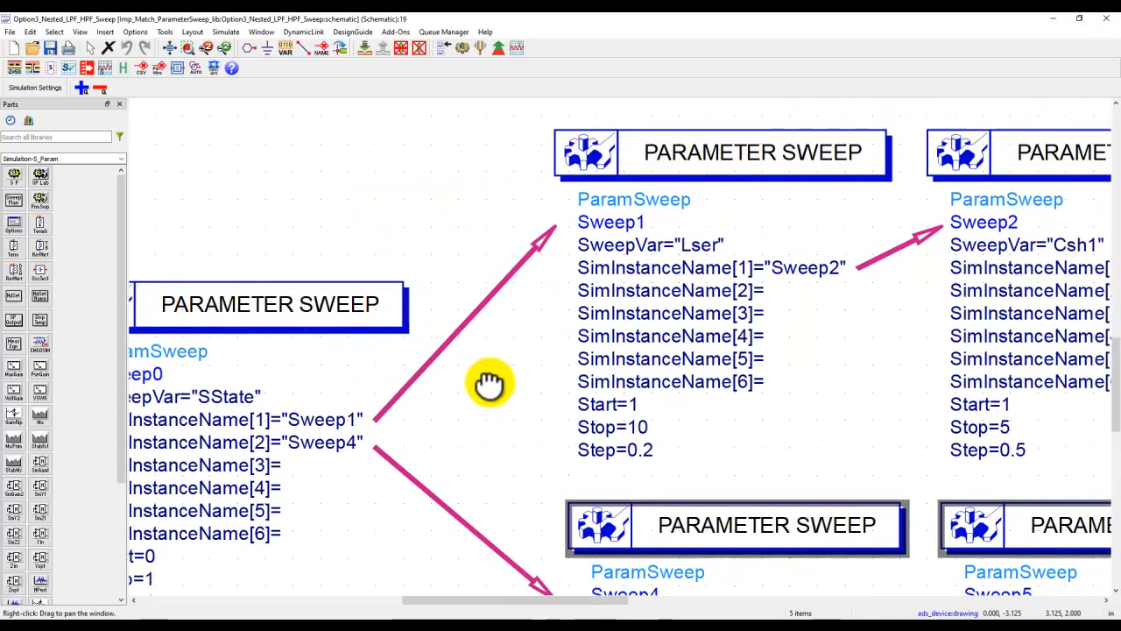
{"action": "scroll", "coordinate": [629, 218], "scroll_direction": "down", "scroll_amount": 4}
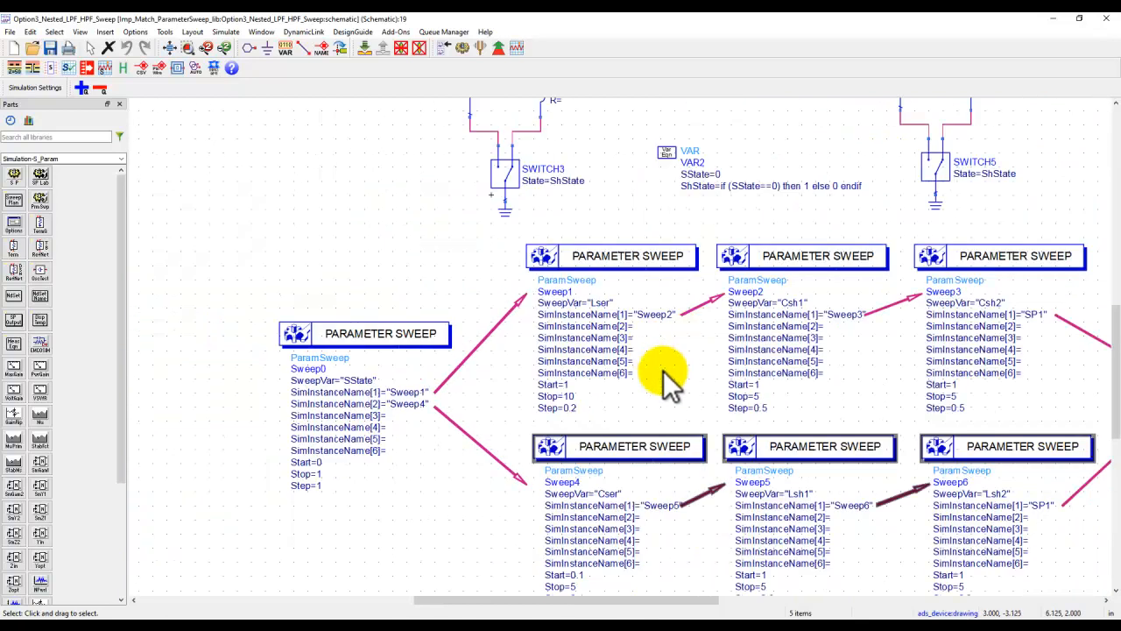
Step: Follow the Sweep1, Sweep2 and Sweep3 chain through its sweep variables and linked instances to the SP1 S-parameter controller
{"action": "left_click_drag", "start_coordinate": [574, 254], "coordinate": [581, 254]}
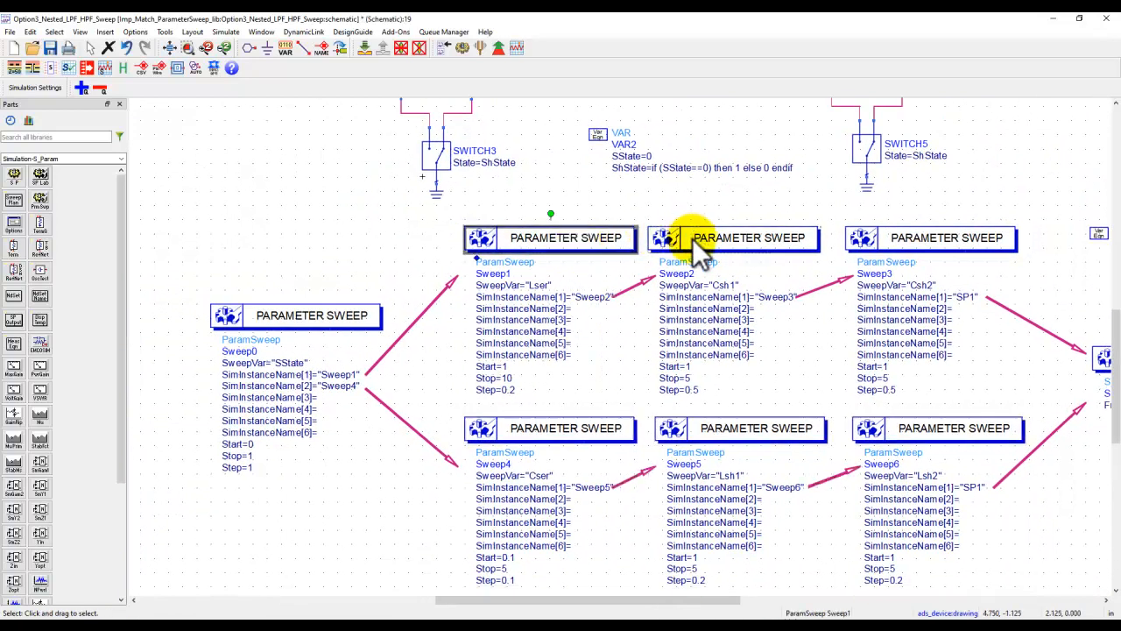
{"action": "left_click", "coordinate": [698, 235]}
{"action": "left_click", "coordinate": [875, 247]}
{"action": "left_click_drag", "start_coordinate": [613, 243], "coordinate": [606, 242]}
{"action": "left_click_drag", "start_coordinate": [1069, 370], "coordinate": [980, 354]}
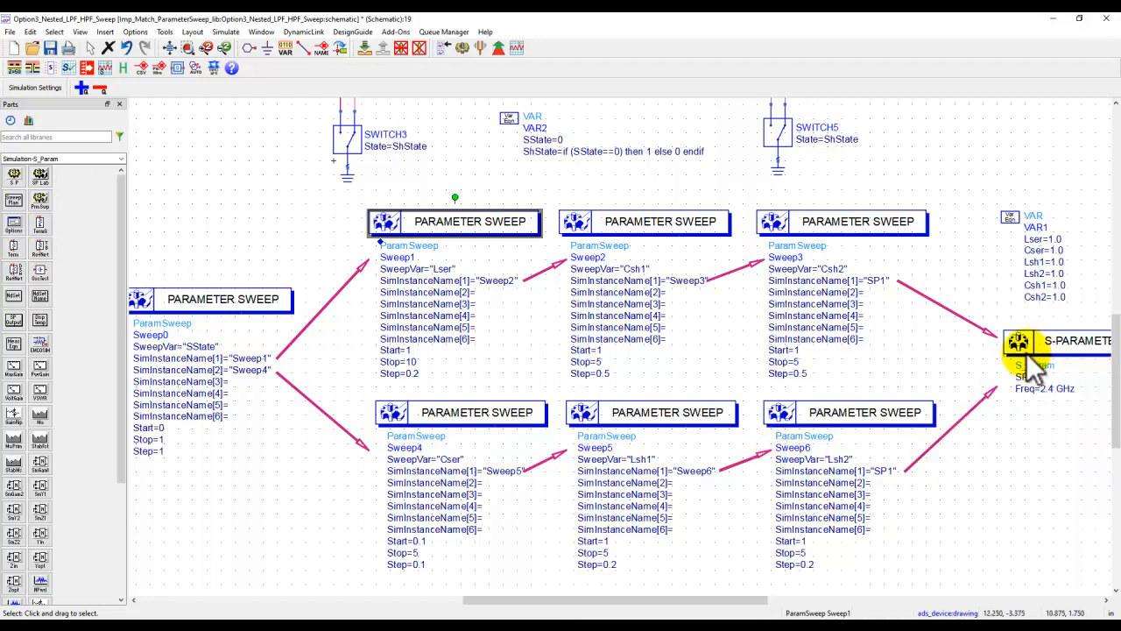
Step: Inspect the instance names of Sweep3 and Sweep6, the last parameter sweeps linked to SP1 in the two chains
{"action": "double_click", "coordinate": [804, 258]}
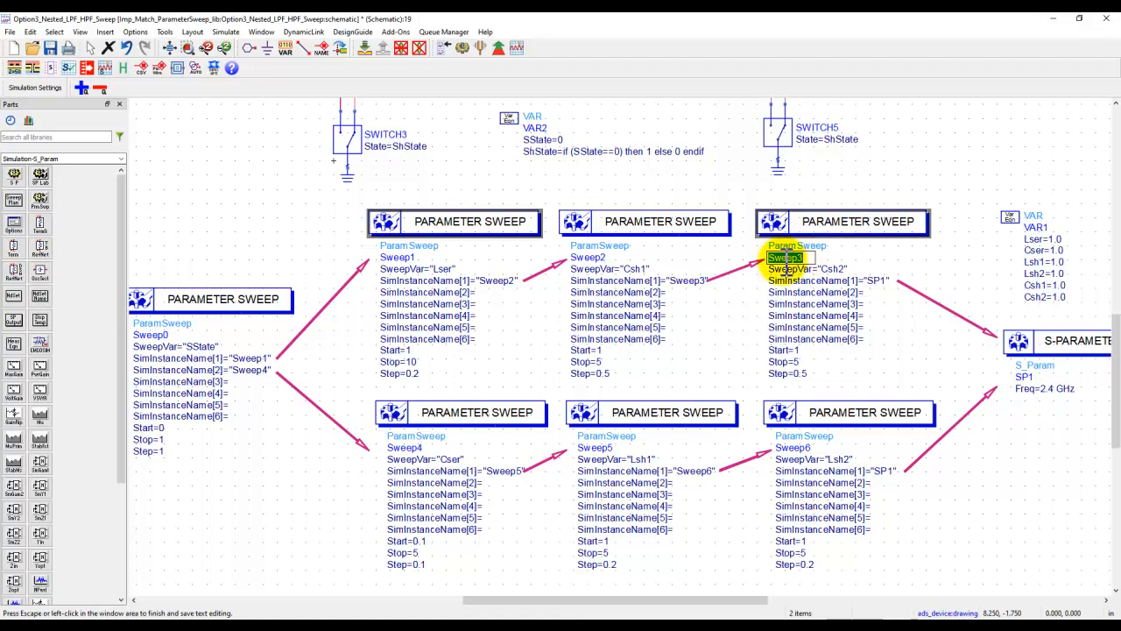
{"action": "left_click_drag", "start_coordinate": [769, 258], "coordinate": [810, 258]}
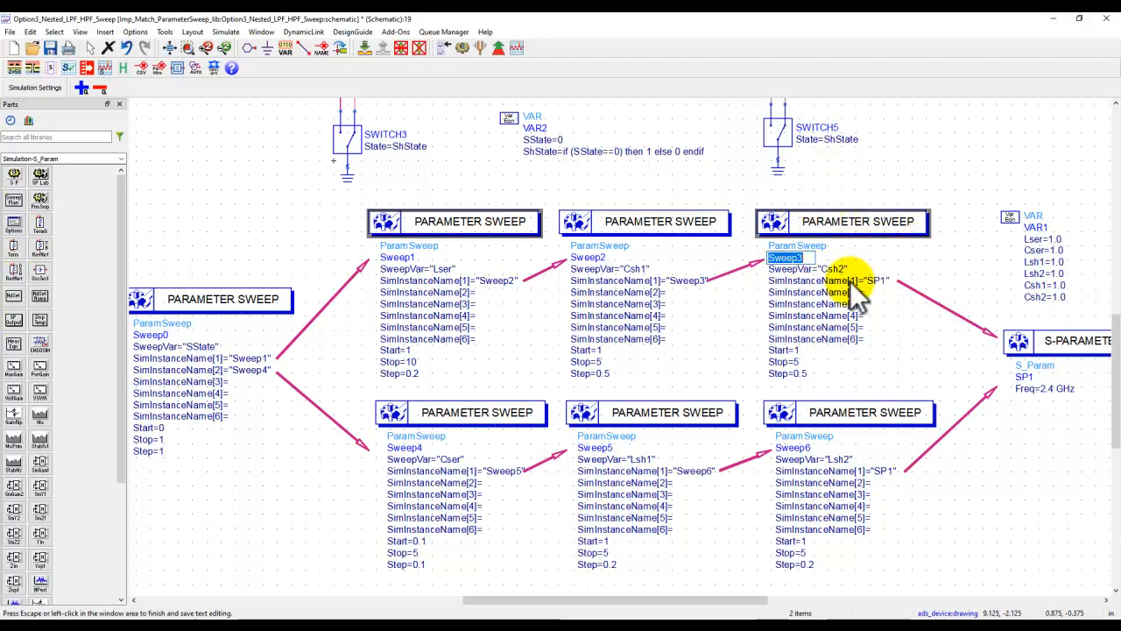
{"action": "left_click", "coordinate": [804, 454]}
{"action": "double_click", "coordinate": [811, 448]}
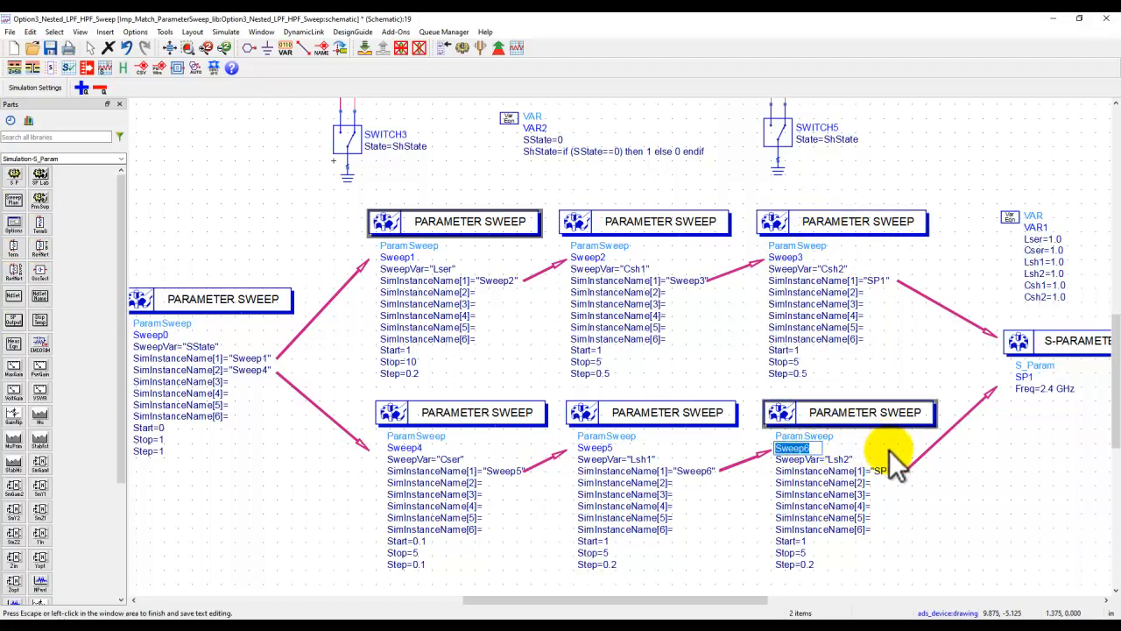
{"action": "left_click", "coordinate": [893, 460]}
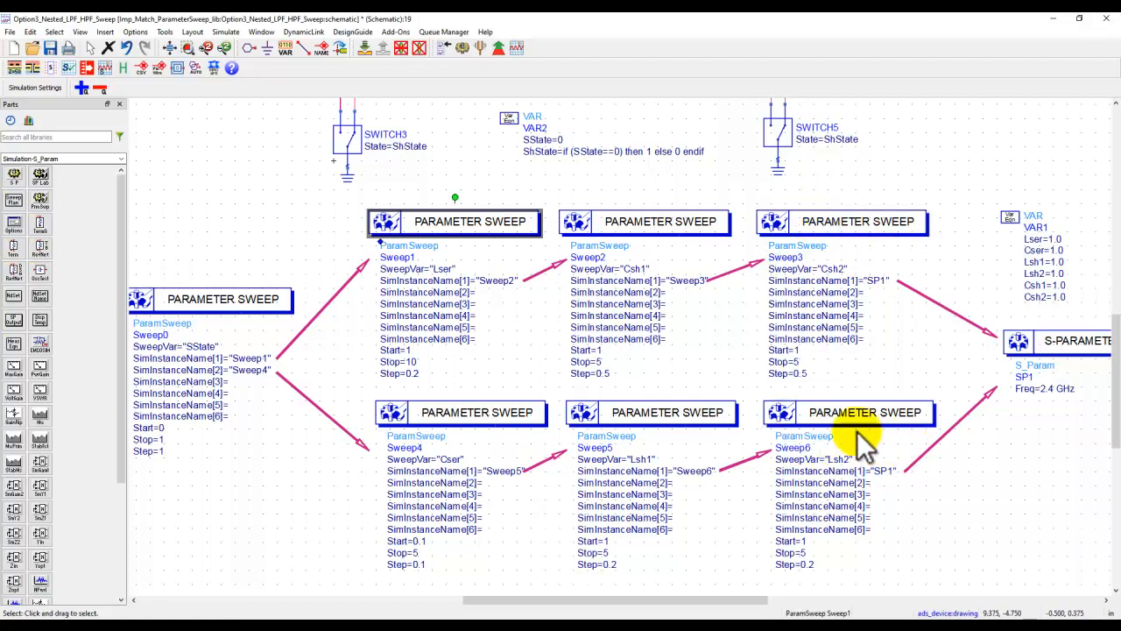
Step: Simulate the nested LPF/HPF sweep and compare the Smith charts for the LPF Pi and HPF Pi topologies
{"action": "left_click", "coordinate": [171, 47]}
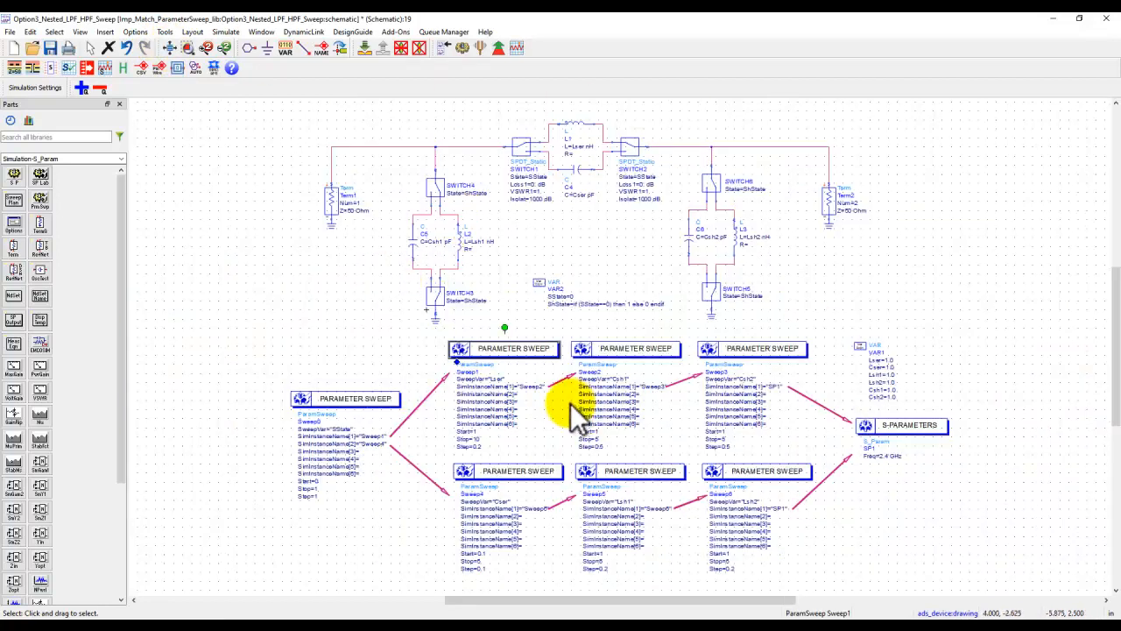
{"action": "left_click", "coordinate": [462, 47]}
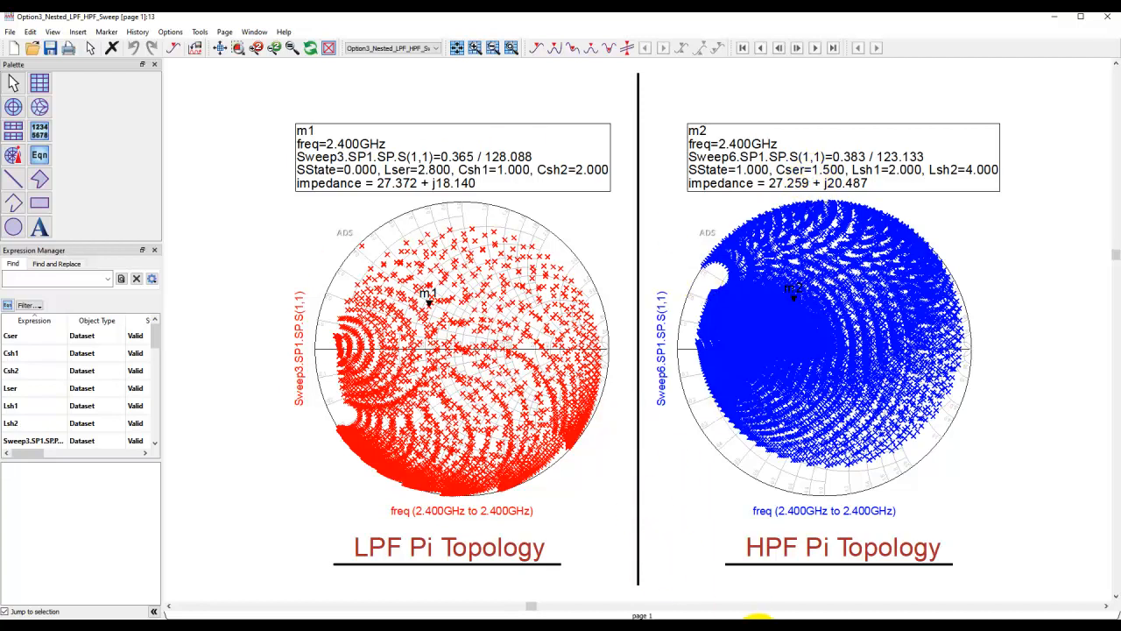
{"action": "mouse_move", "coordinate": [757, 618]}
{"action": "left_click", "coordinate": [762, 592]}
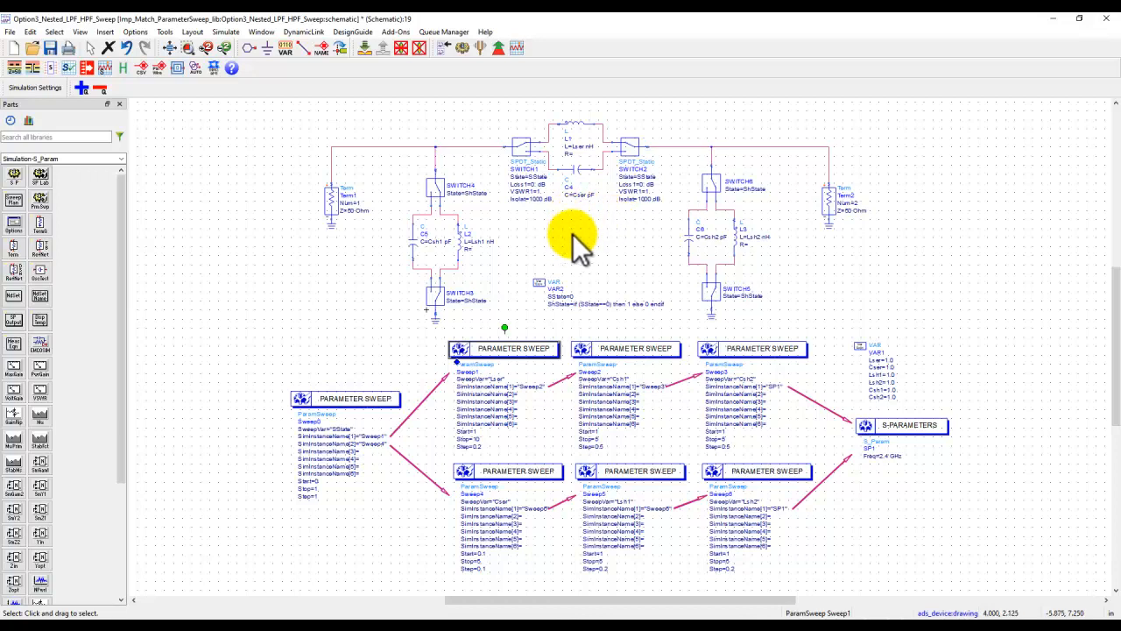
Step: Close the Option3_Nested_LPF_HPF_Sweep schematic together with its results display and simulation status window
{"action": "left_click", "coordinate": [598, 277]}
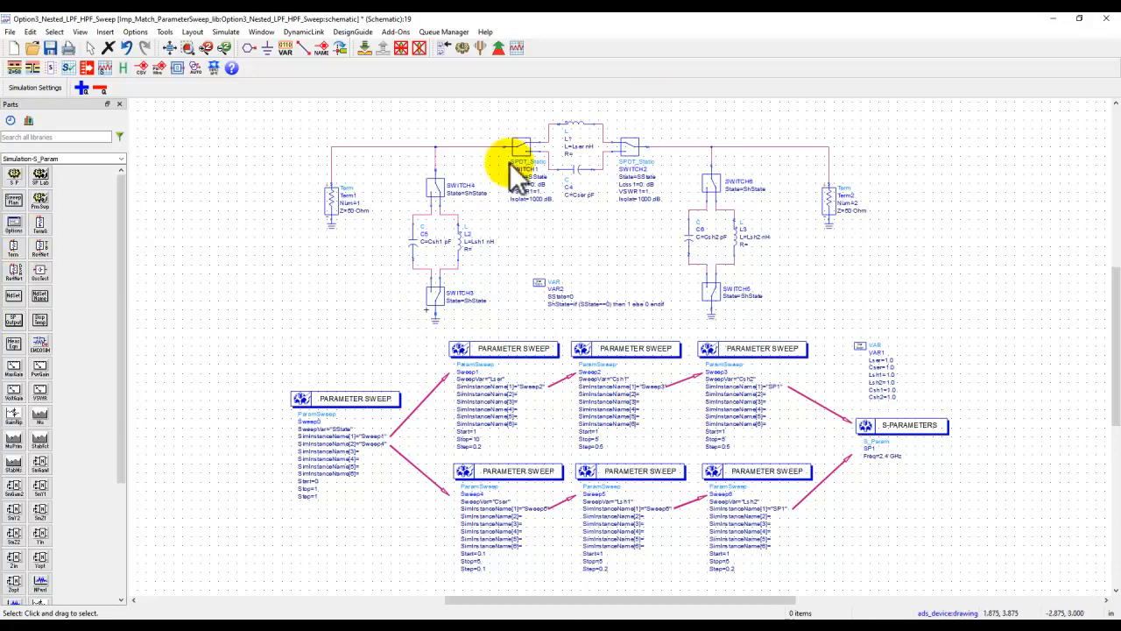
{"action": "left_click", "coordinate": [1106, 23]}
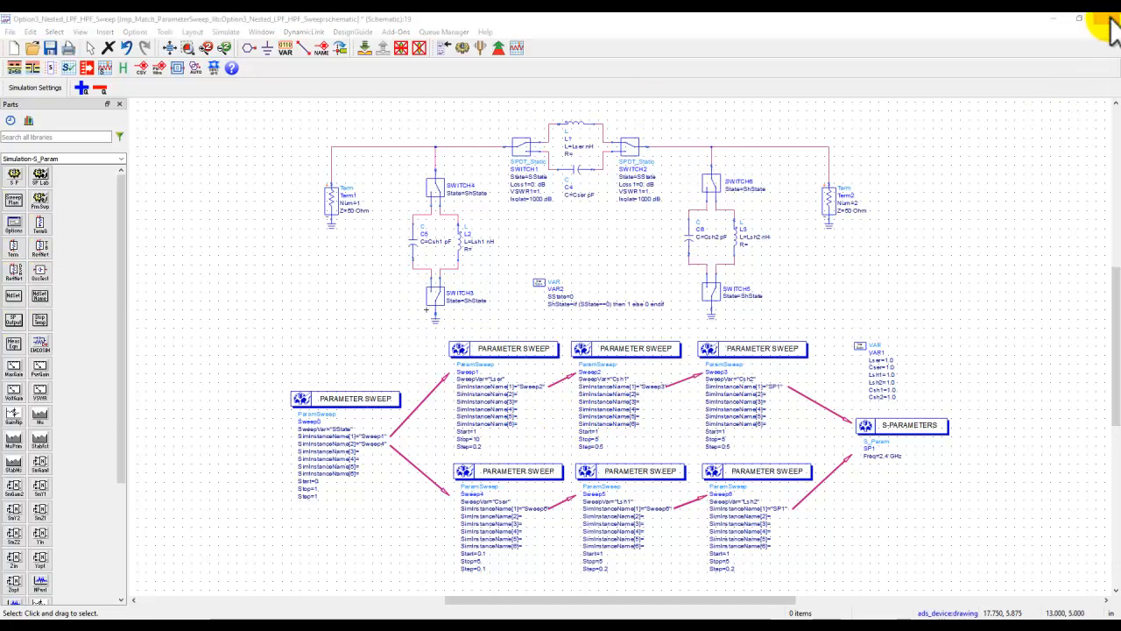
{"action": "left_click", "coordinate": [595, 336]}
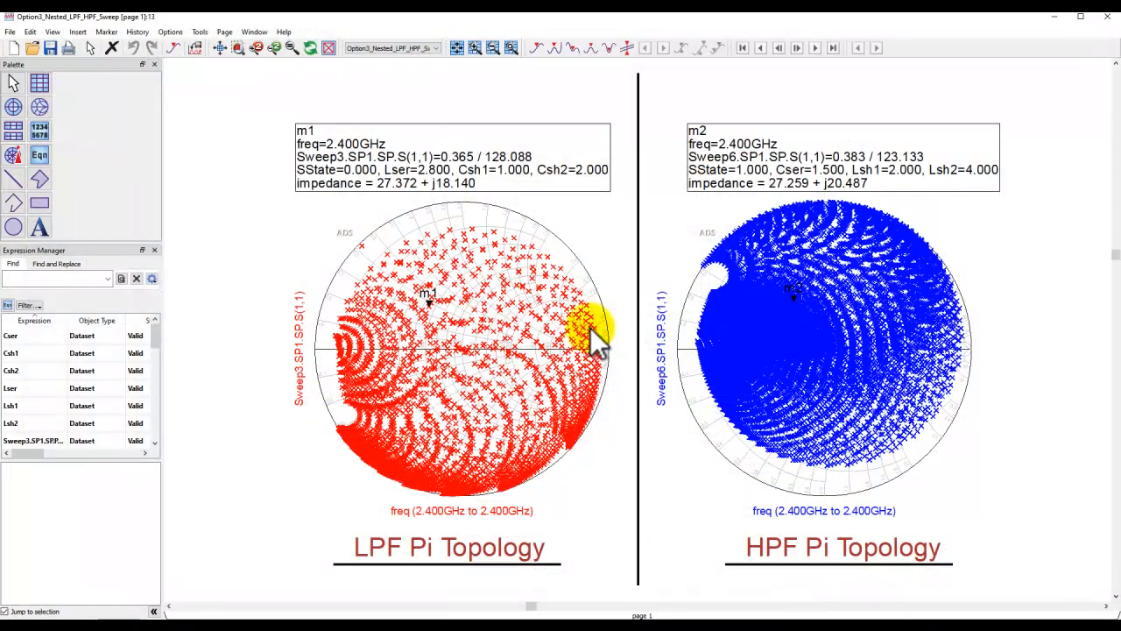
{"action": "left_click", "coordinate": [1104, 19]}
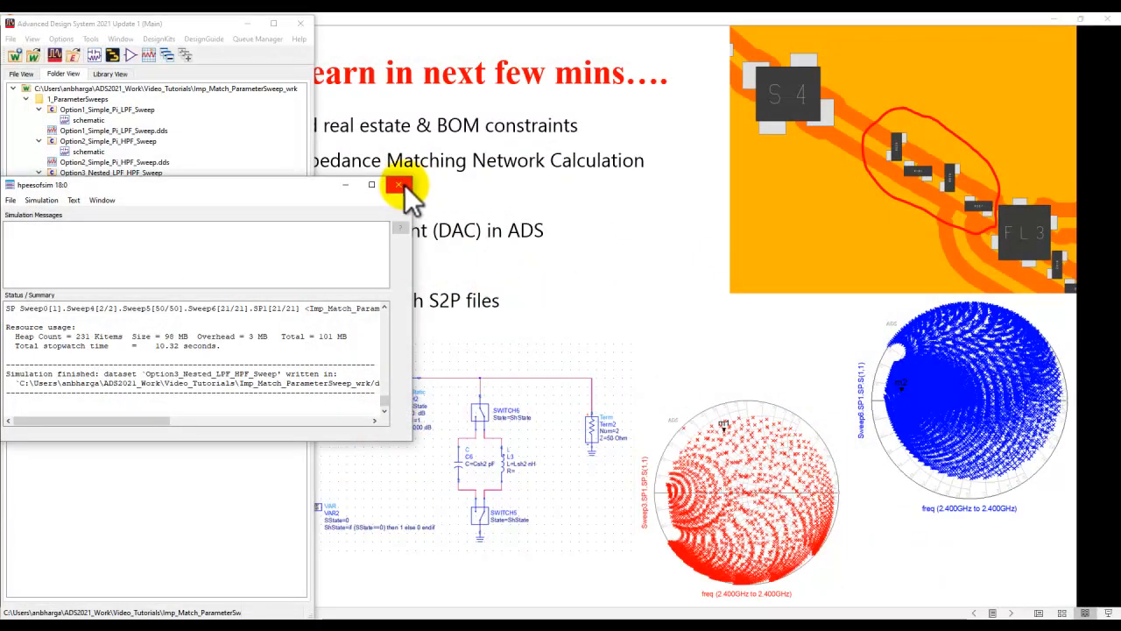
{"action": "left_click", "coordinate": [397, 185]}
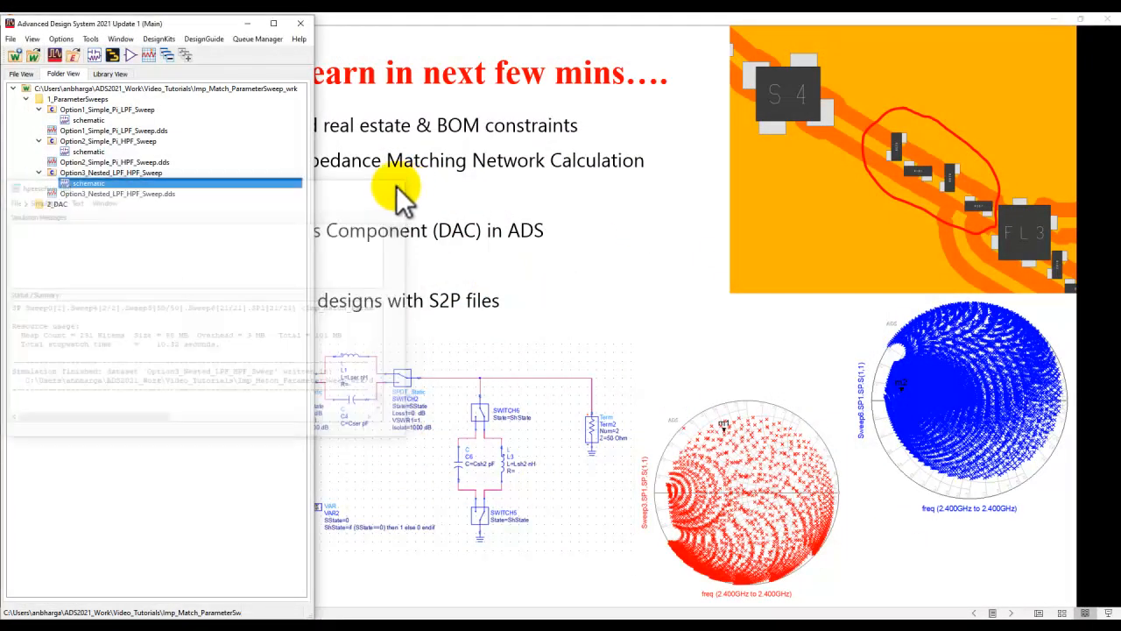
Step: Collapse the 1_ParameterSweeps folder and open the Demo1_DAC_Basics schematic from the 2_DAC folder
{"action": "left_click", "coordinate": [25, 99]}
{"action": "left_click", "coordinate": [26, 110]}
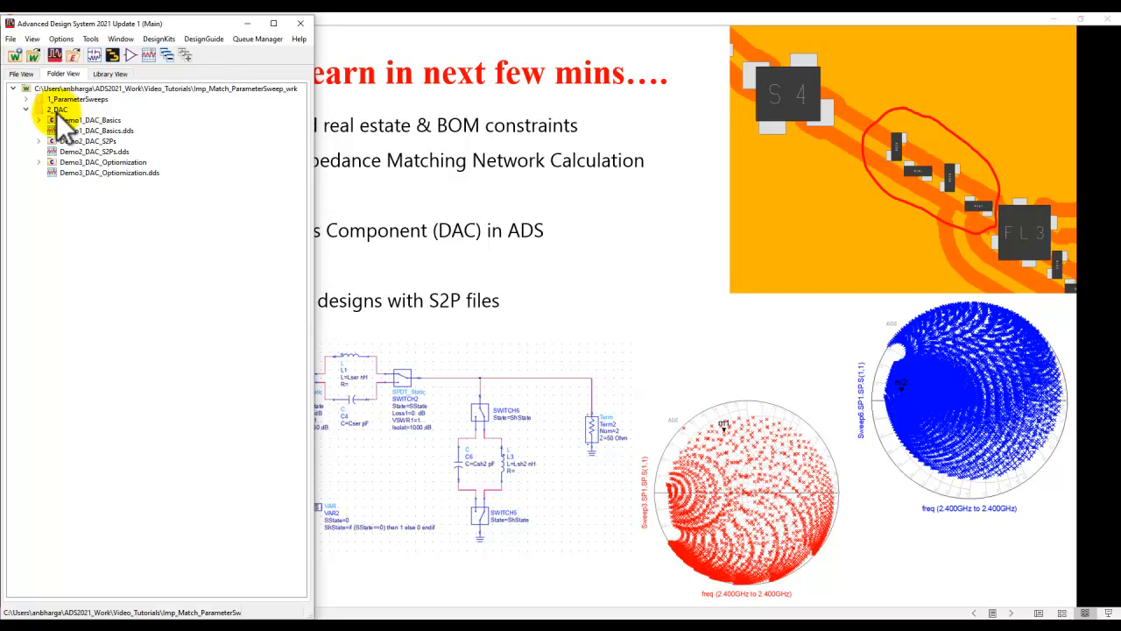
{"action": "left_click", "coordinate": [38, 120]}
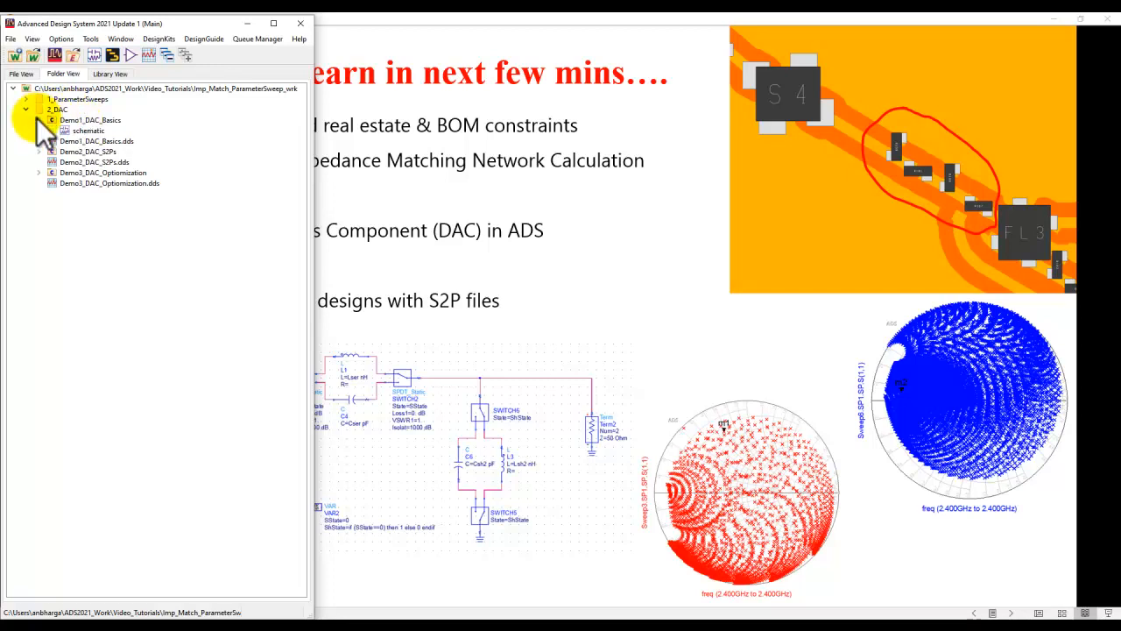
{"action": "double_click", "coordinate": [74, 132]}
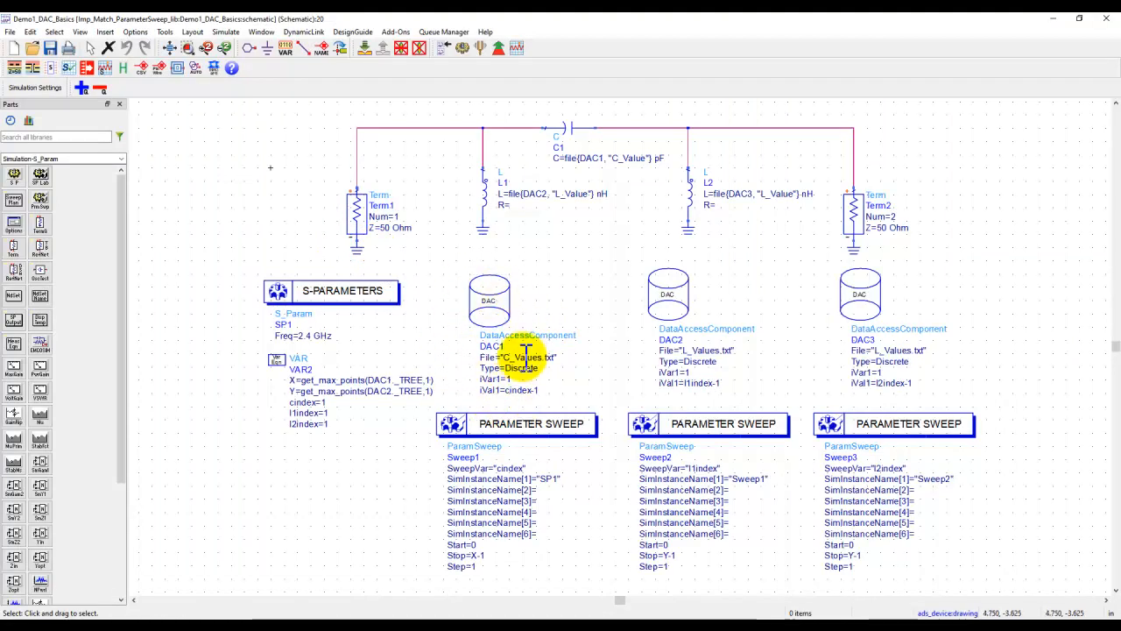
Step: Find the DataAccessComponent by searching parts for "data", place one beside Term1 and open its parameters
{"action": "left_click", "coordinate": [50, 136]}
{"action": "type", "text": "data"}
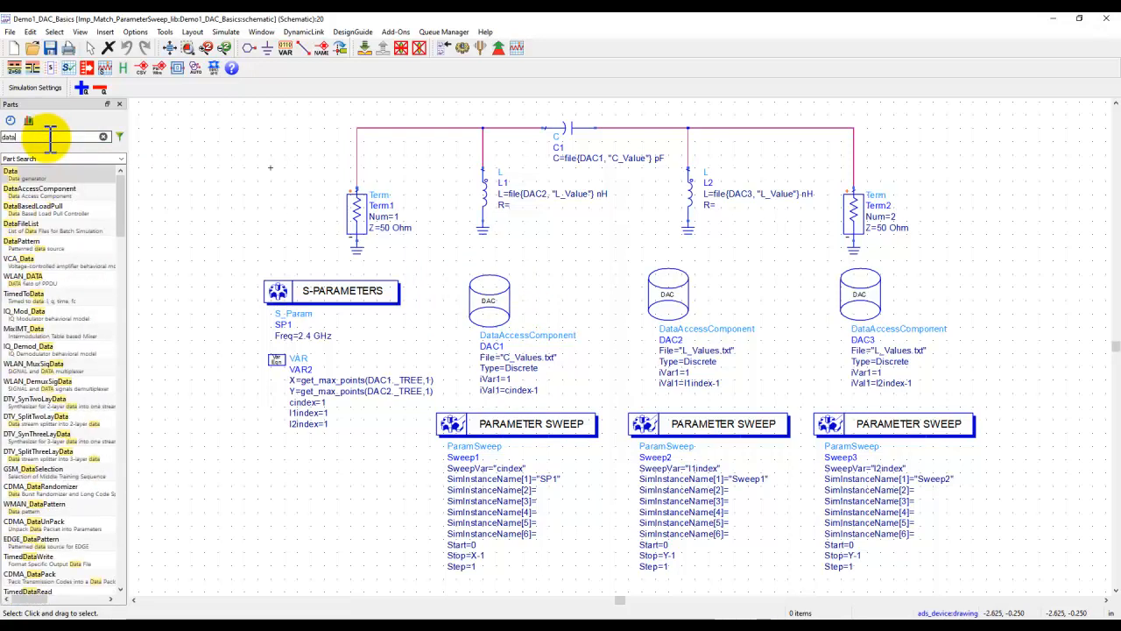
{"action": "left_click", "coordinate": [63, 191]}
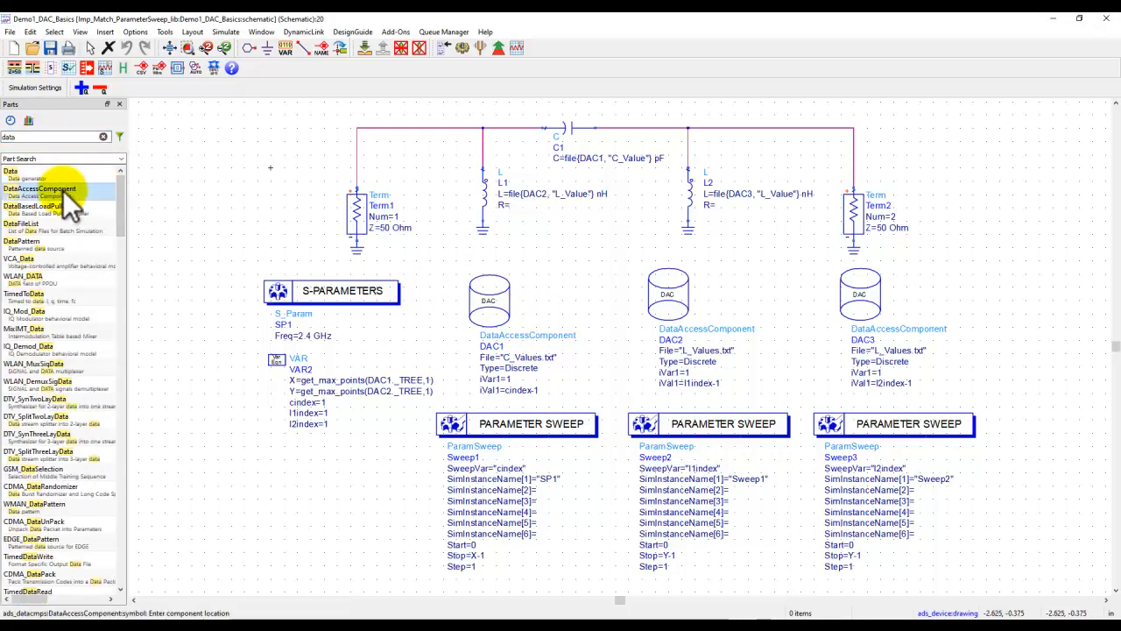
{"action": "left_click", "coordinate": [179, 188]}
{"action": "key", "text": "Escape"}
{"action": "scroll", "coordinate": [228, 186], "scroll_direction": "up", "scroll_amount": 2}
{"action": "left_click_drag", "start_coordinate": [445, 222], "coordinate": [418, 206]}
{"action": "double_click", "coordinate": [414, 202]}
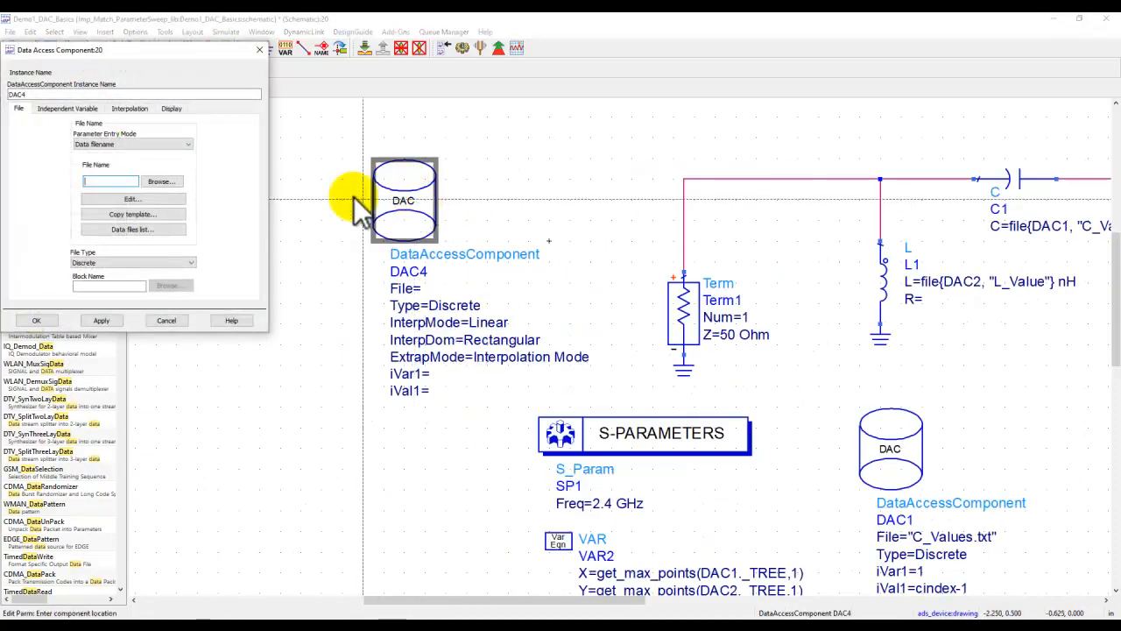
Step: Review the File Type options of the newly placed data access component, cancel its settings and delete it
{"action": "left_click", "coordinate": [165, 263]}
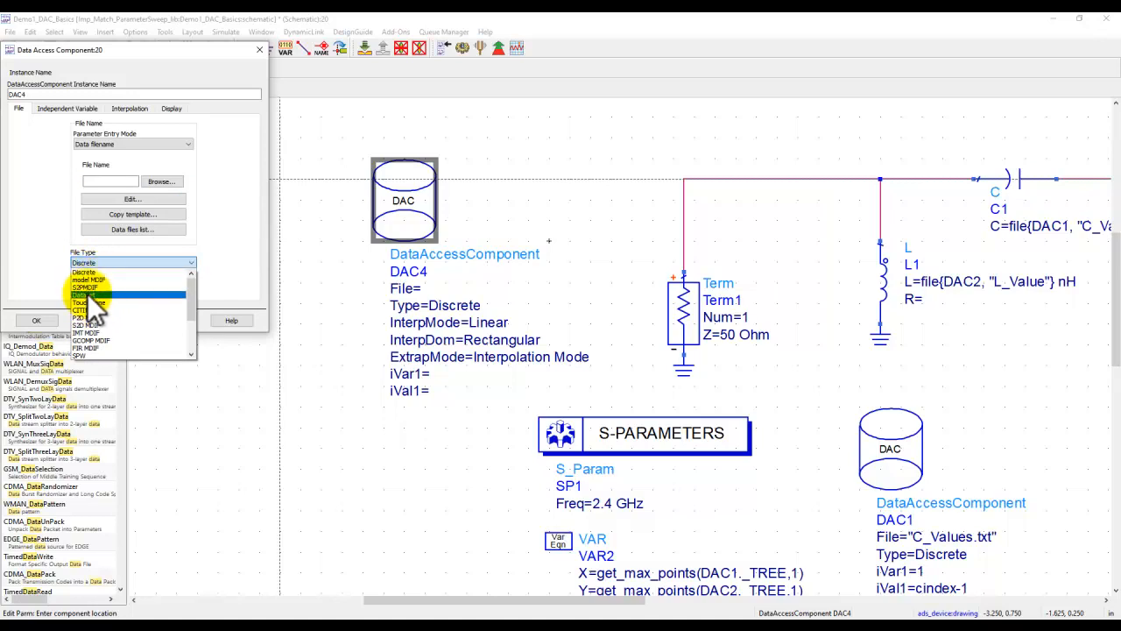
{"action": "scroll", "coordinate": [112, 315], "scroll_direction": "down", "scroll_amount": 3}
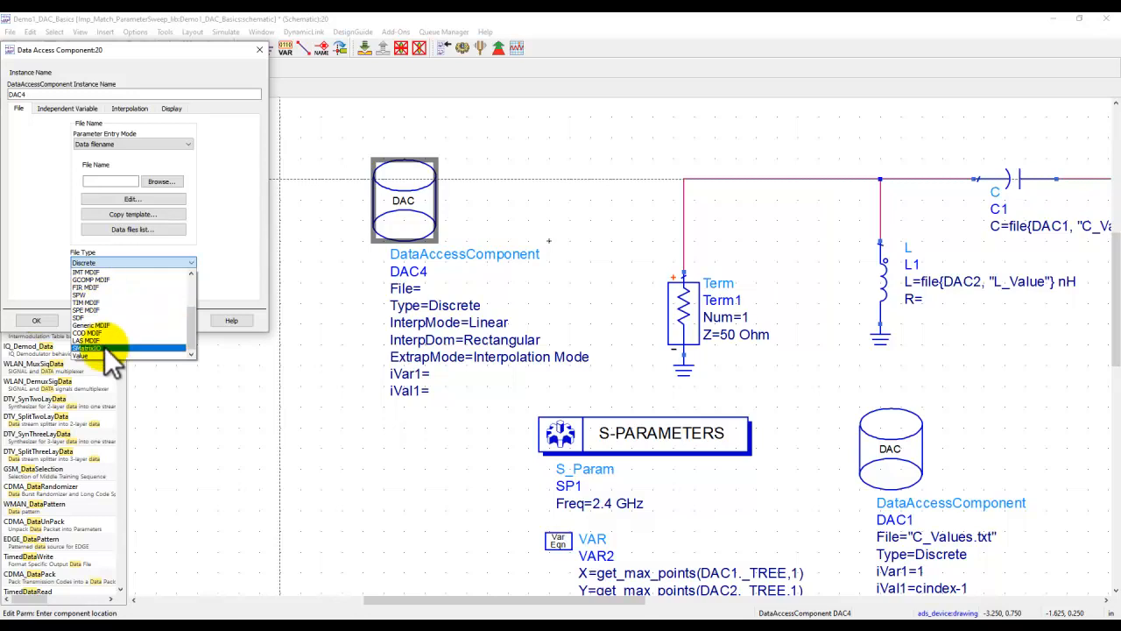
{"action": "left_click", "coordinate": [226, 263]}
{"action": "left_click", "coordinate": [169, 317]}
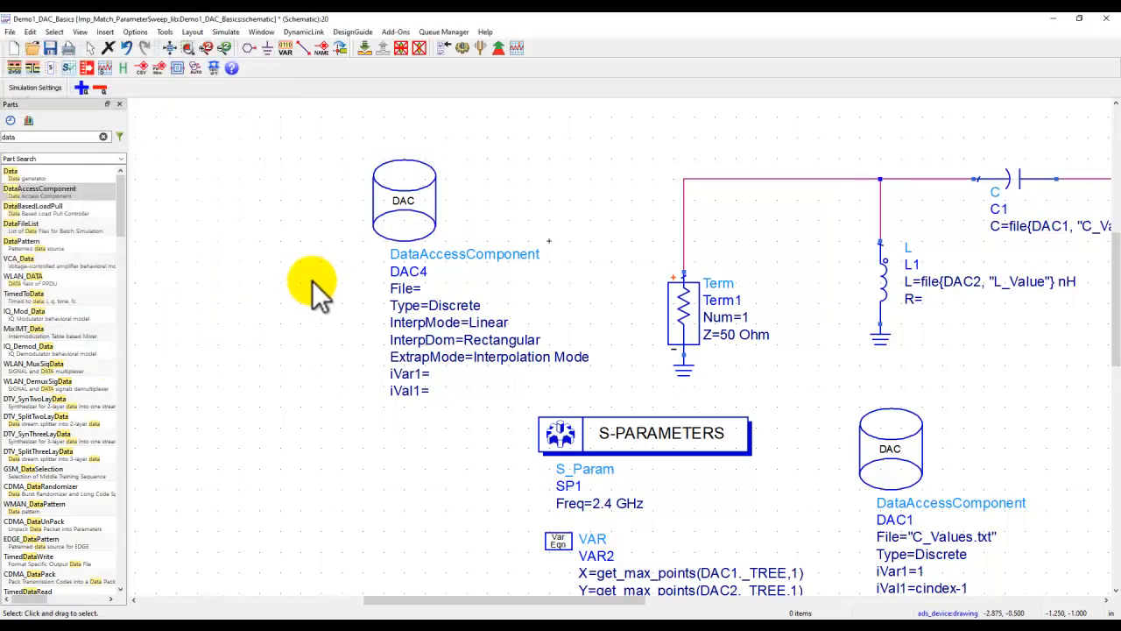
{"action": "left_click", "coordinate": [411, 219]}
{"action": "key", "text": "Delete"}
Step: Examine the file names, types and index variables of DAC1, DAC2 and DAC3
{"action": "left_click_drag", "start_coordinate": [832, 345], "coordinate": [478, 166]}
{"action": "scroll", "coordinate": [591, 370], "scroll_direction": "up", "scroll_amount": 1}
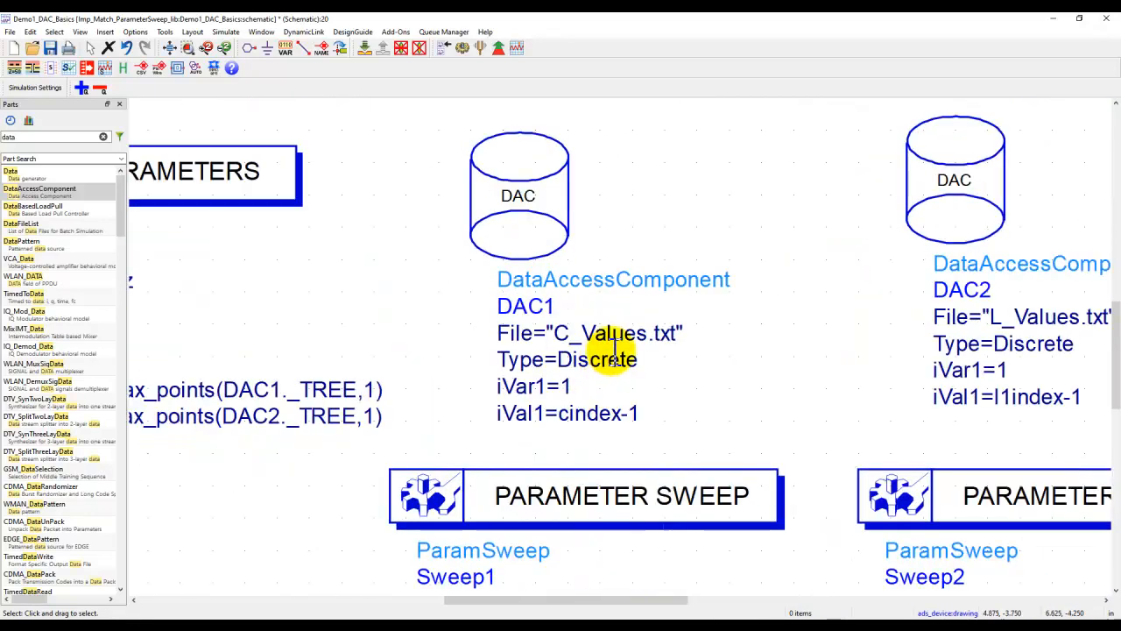
{"action": "scroll", "coordinate": [676, 317], "scroll_direction": "down", "scroll_amount": 1}
{"action": "left_click_drag", "start_coordinate": [643, 340], "coordinate": [476, 363]}
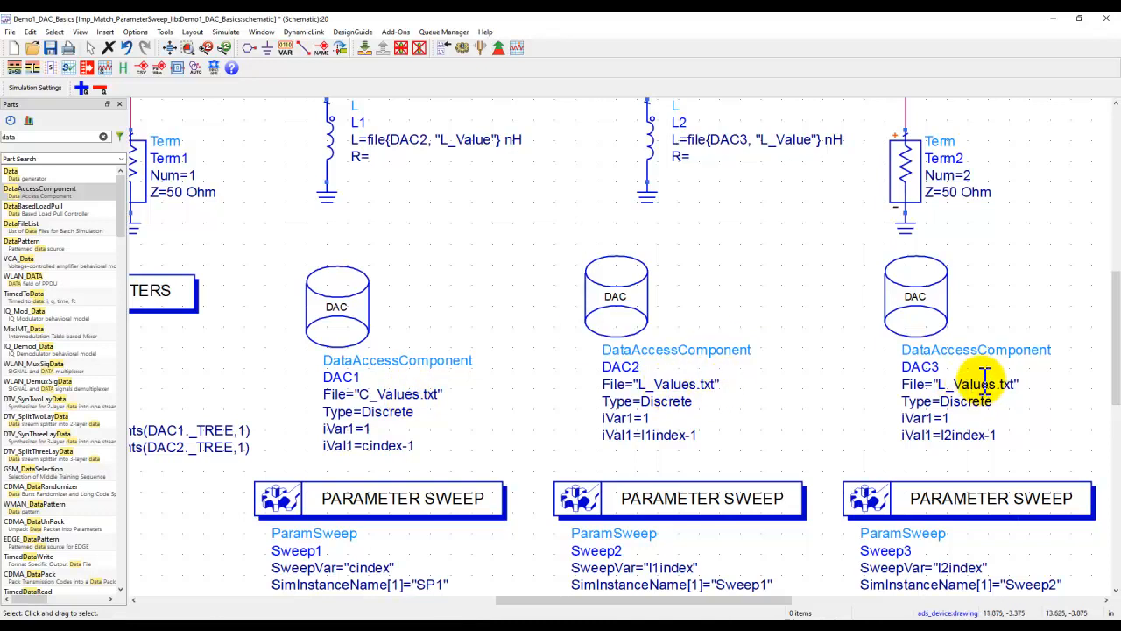
{"action": "double_click", "coordinate": [644, 384]}
{"action": "left_click_drag", "start_coordinate": [640, 385], "coordinate": [705, 390]}
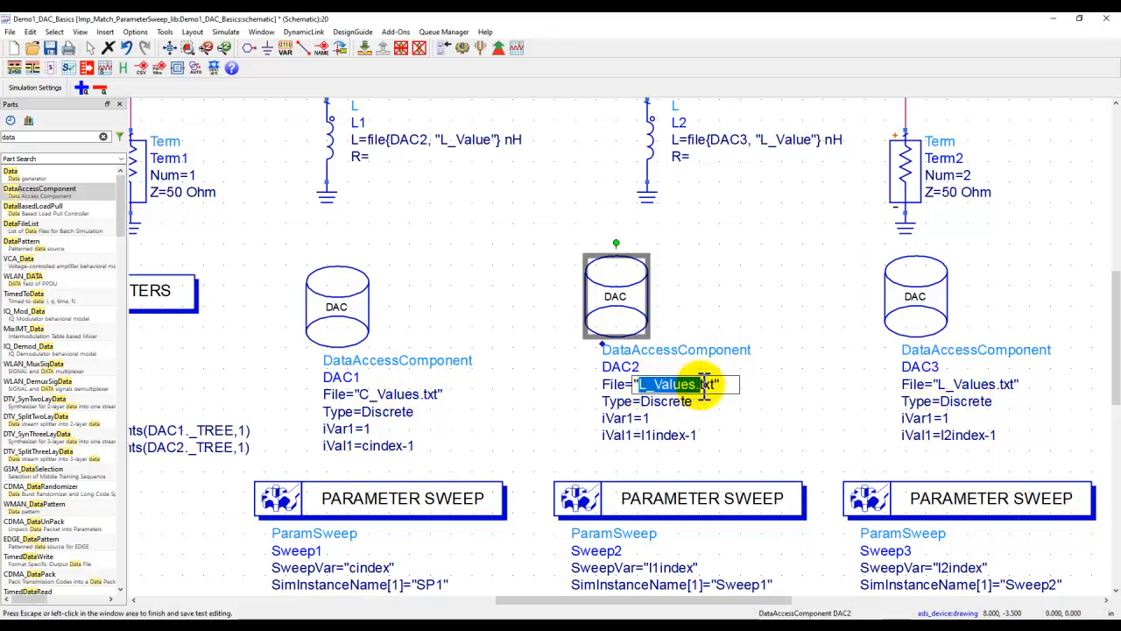
{"action": "left_click", "coordinate": [553, 279]}
Step: Examine the file expressions that link C1, L1 and L2 to their data access components
{"action": "left_click_drag", "start_coordinate": [555, 195], "coordinate": [492, 362]}
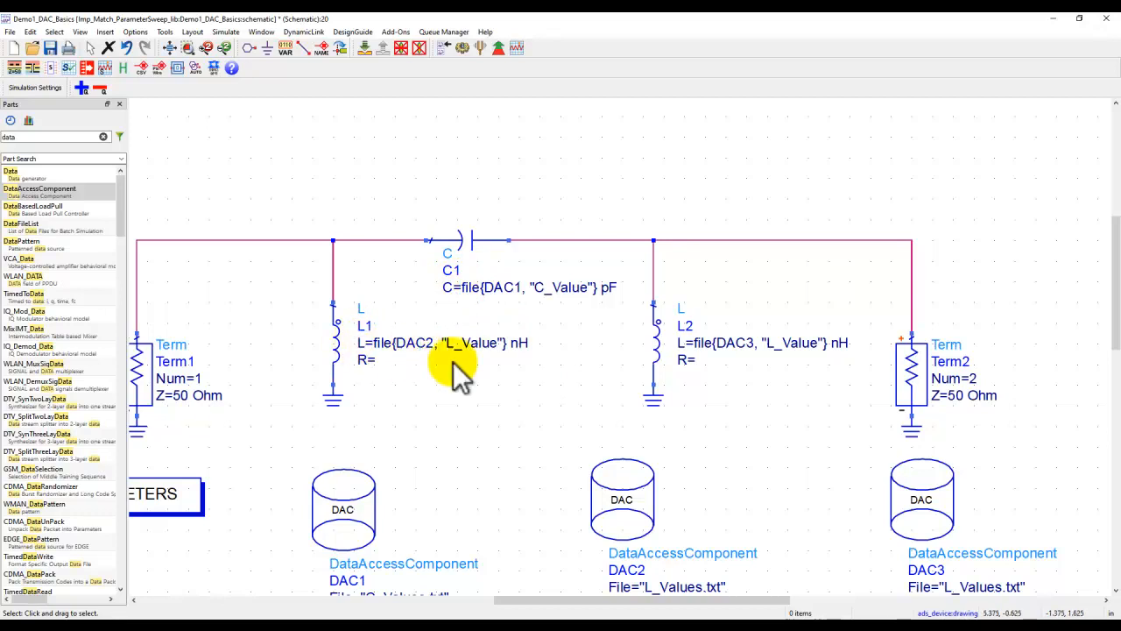
{"action": "double_click", "coordinate": [507, 289]}
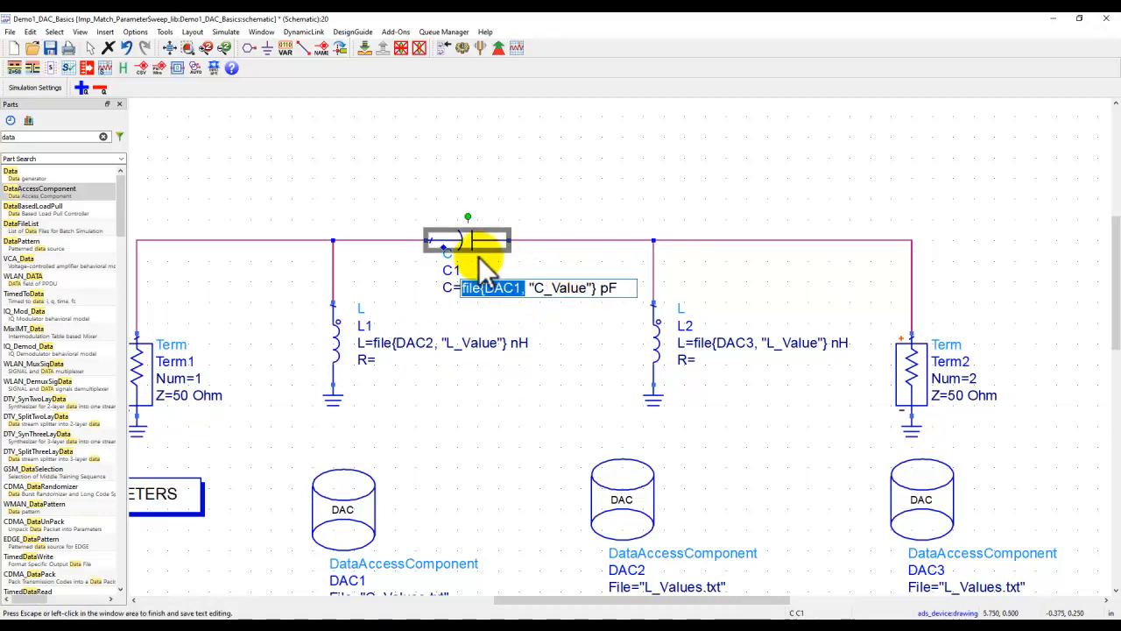
{"action": "left_click", "coordinate": [451, 385]}
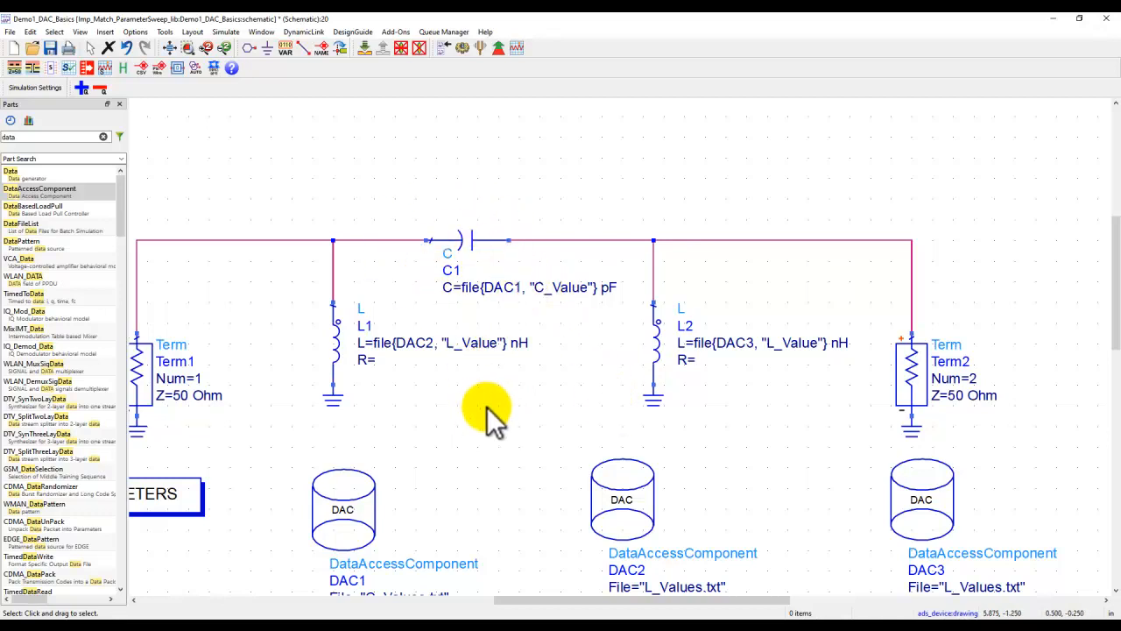
{"action": "scroll", "coordinate": [488, 415], "scroll_direction": "down", "scroll_amount": 1}
{"action": "left_click_drag", "start_coordinate": [568, 402], "coordinate": [539, 292]}
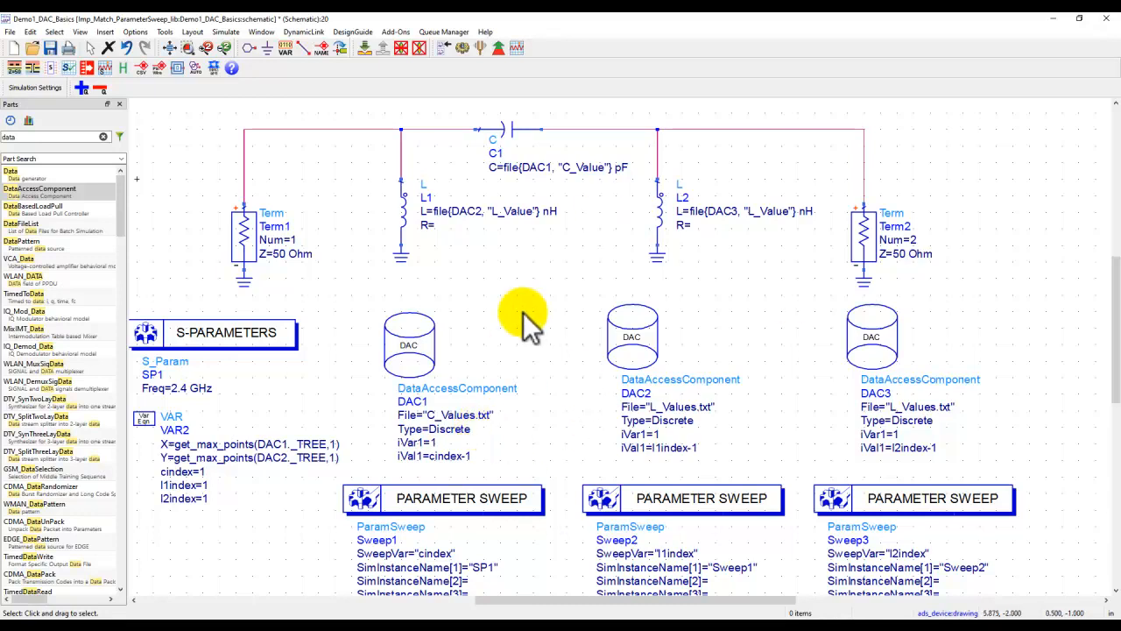
Step: Switch to the workspace's data folder in File Explorer, open L_Values in Notepad++ and enlarge its text
{"action": "scroll", "coordinate": [542, 364], "scroll_direction": "down", "scroll_amount": 1}
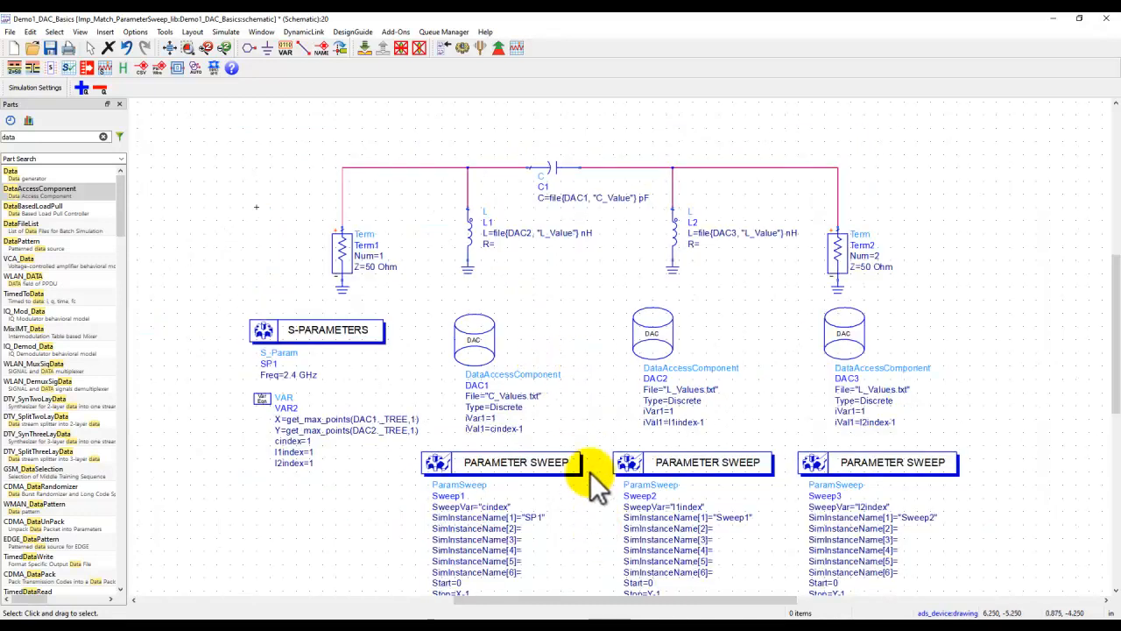
{"action": "left_click", "coordinate": [366, 617]}
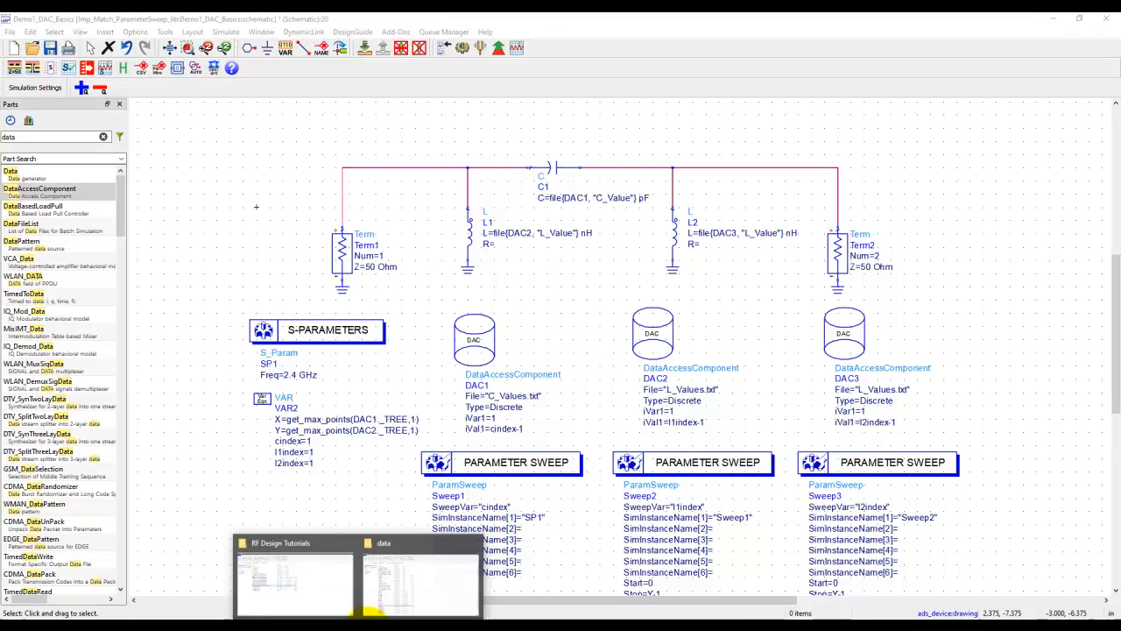
{"action": "left_click", "coordinate": [408, 603]}
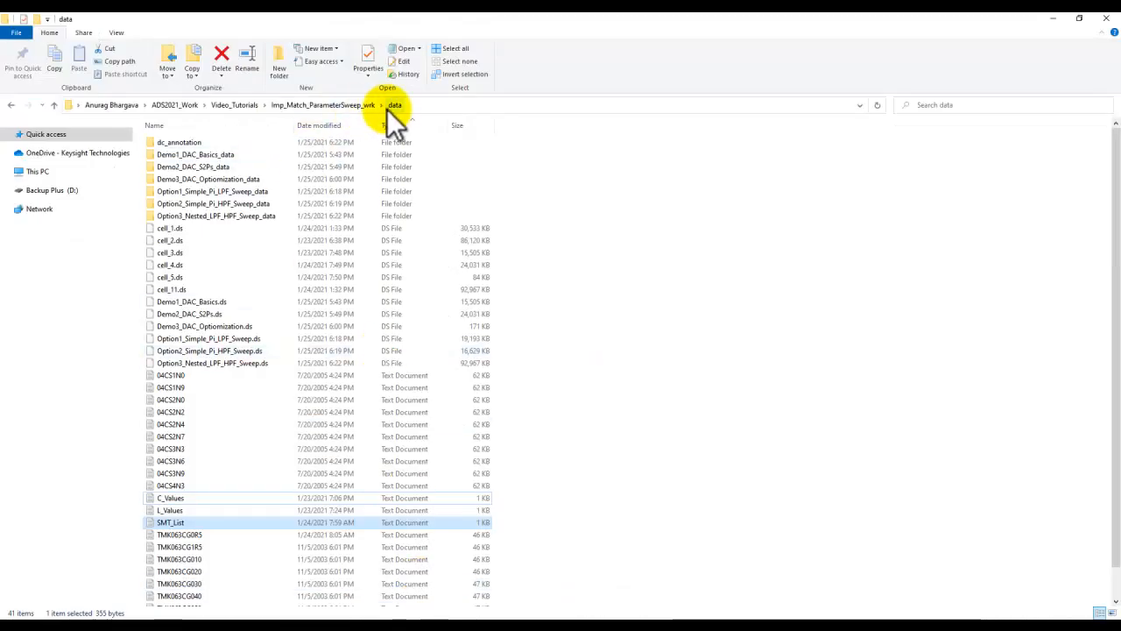
{"action": "left_click", "coordinate": [174, 509]}
{"action": "left_click", "coordinate": [169, 496]}
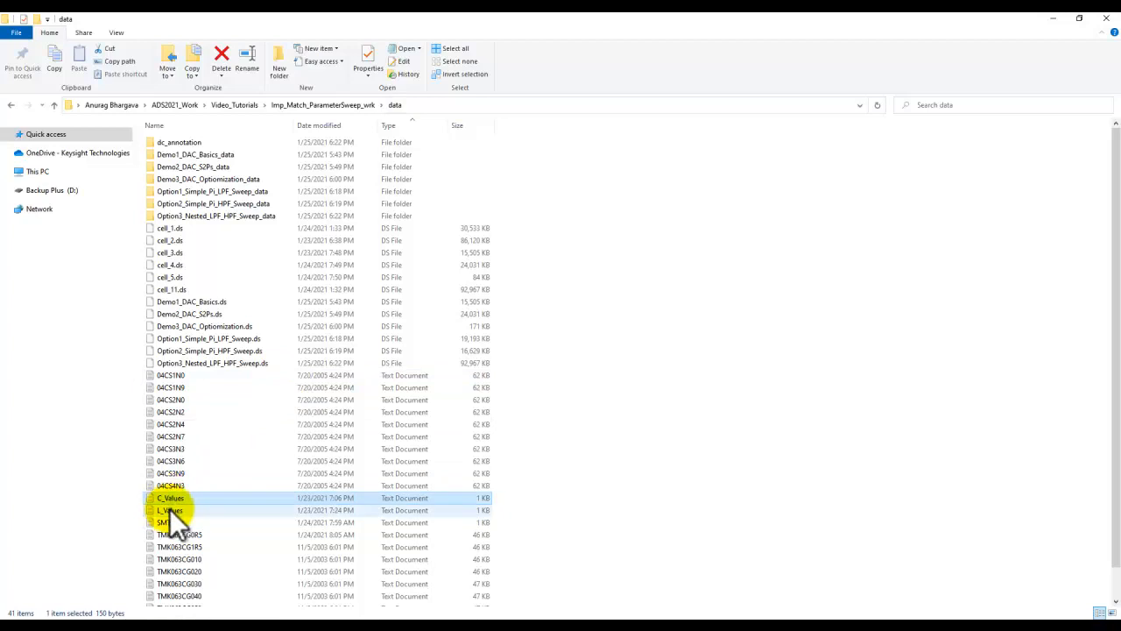
{"action": "right_click", "coordinate": [170, 509]}
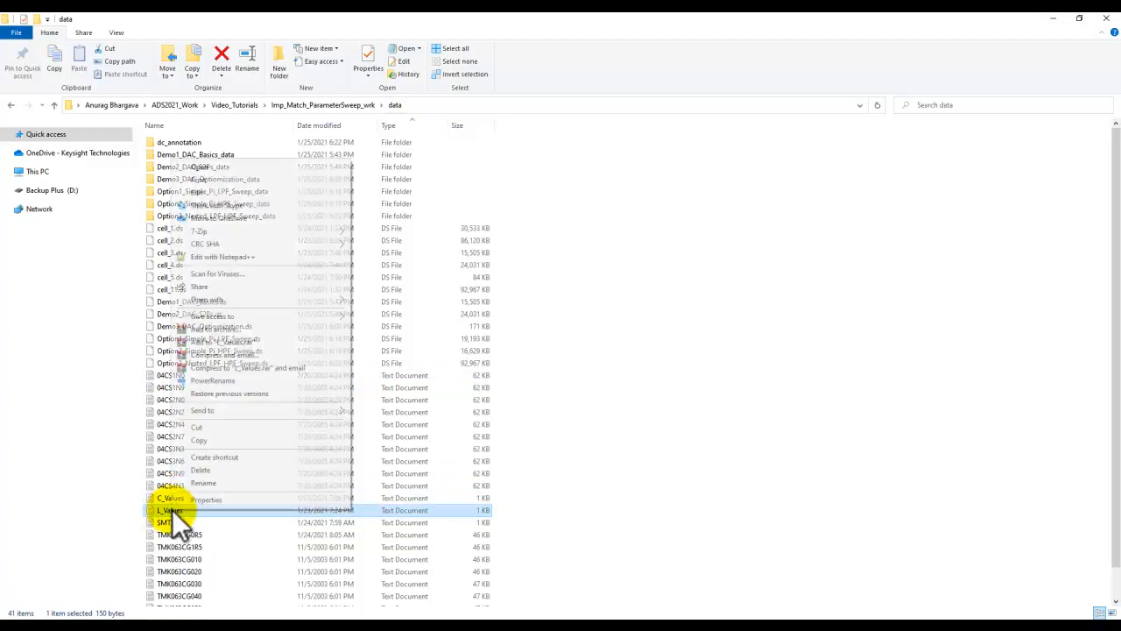
{"action": "left_click", "coordinate": [225, 256]}
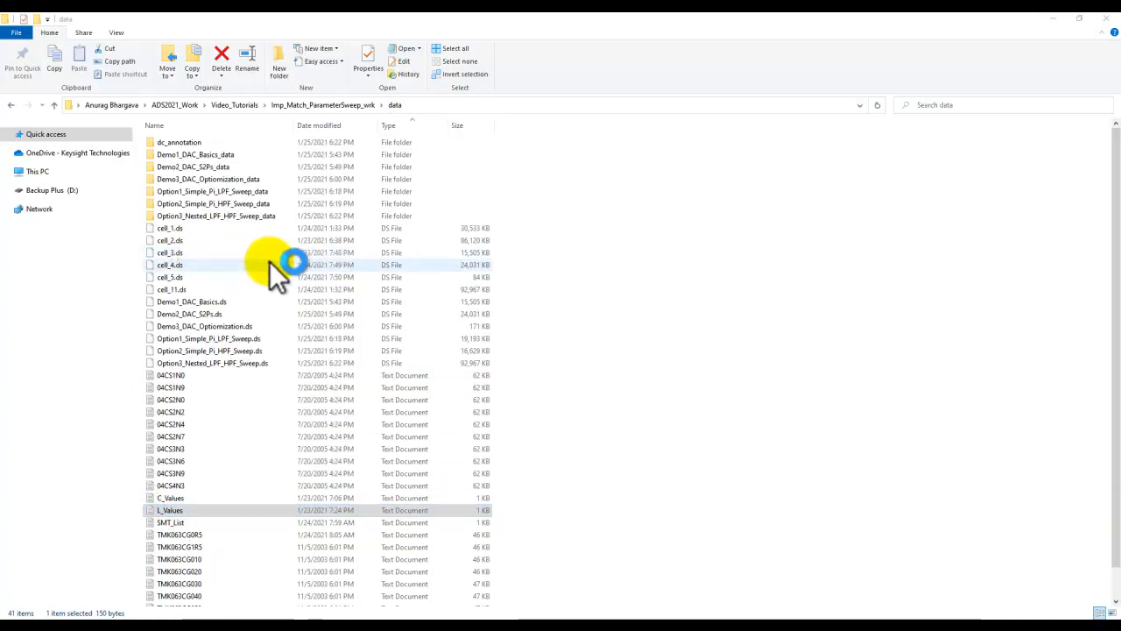
{"action": "scroll", "coordinate": [110, 180], "scroll_direction": "up", "scroll_amount": 5}
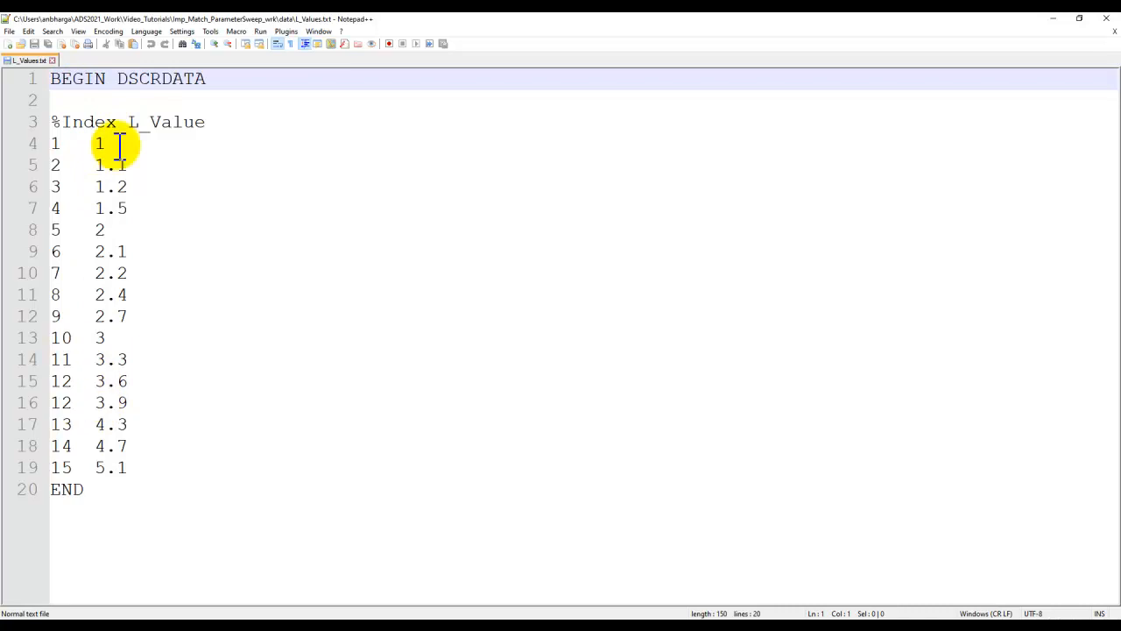
Step: Examine the BEGIN DSCRDATA and END lines that enclose the discrete data in L_Values.txt
{"action": "left_click_drag", "start_coordinate": [56, 79], "coordinate": [212, 87]}
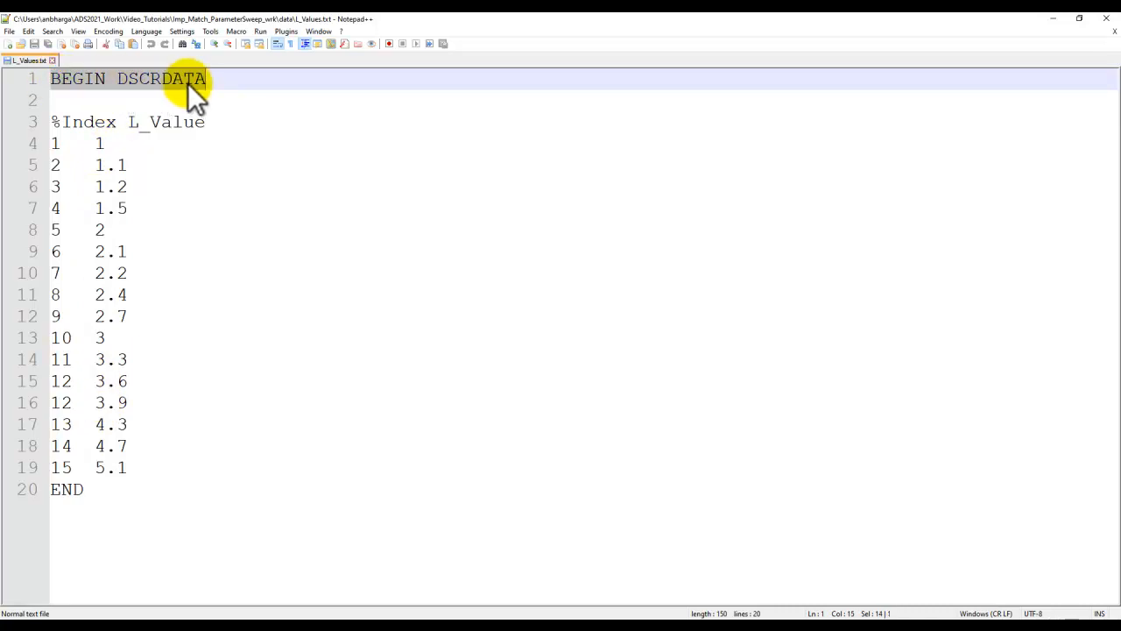
{"action": "left_click", "coordinate": [188, 82]}
{"action": "double_click", "coordinate": [70, 497]}
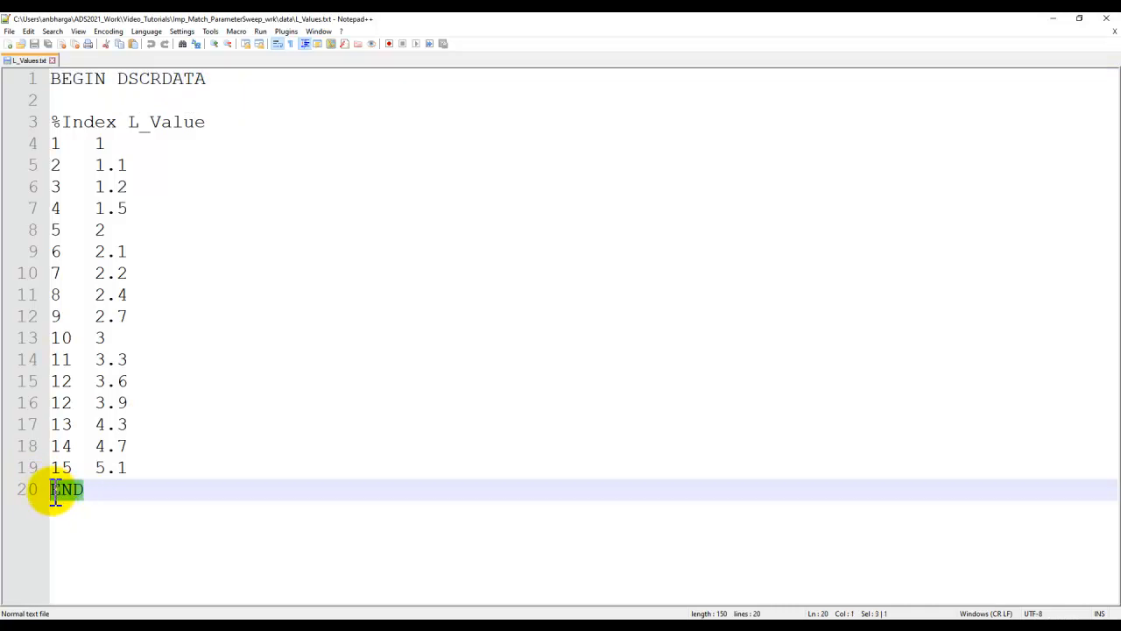
{"action": "left_click", "coordinate": [85, 83]}
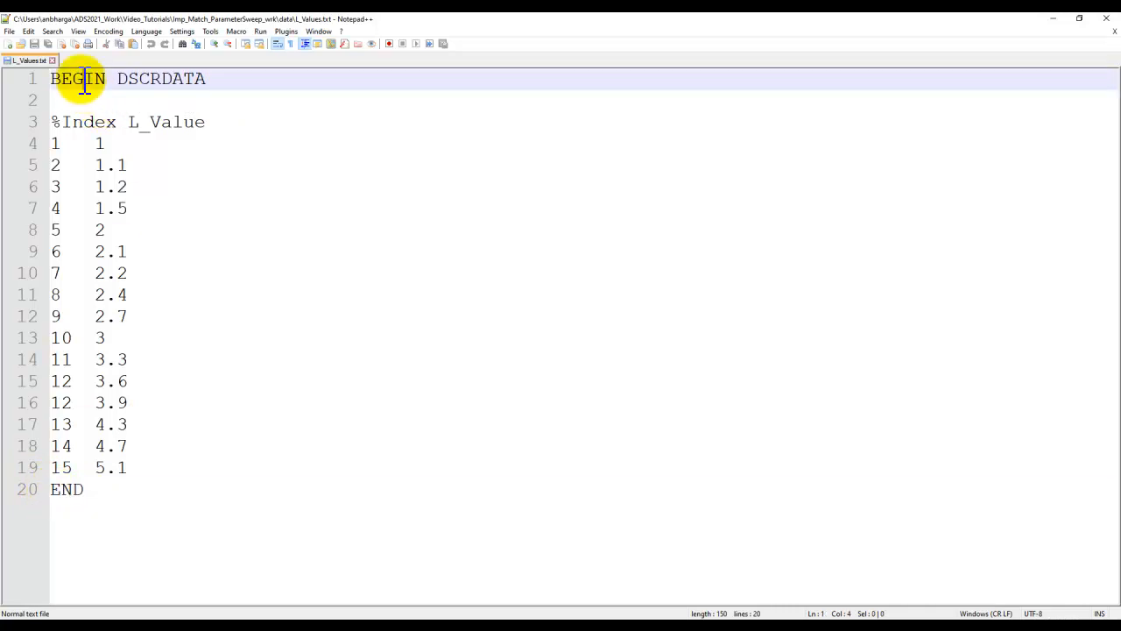
{"action": "left_click", "coordinate": [79, 492]}
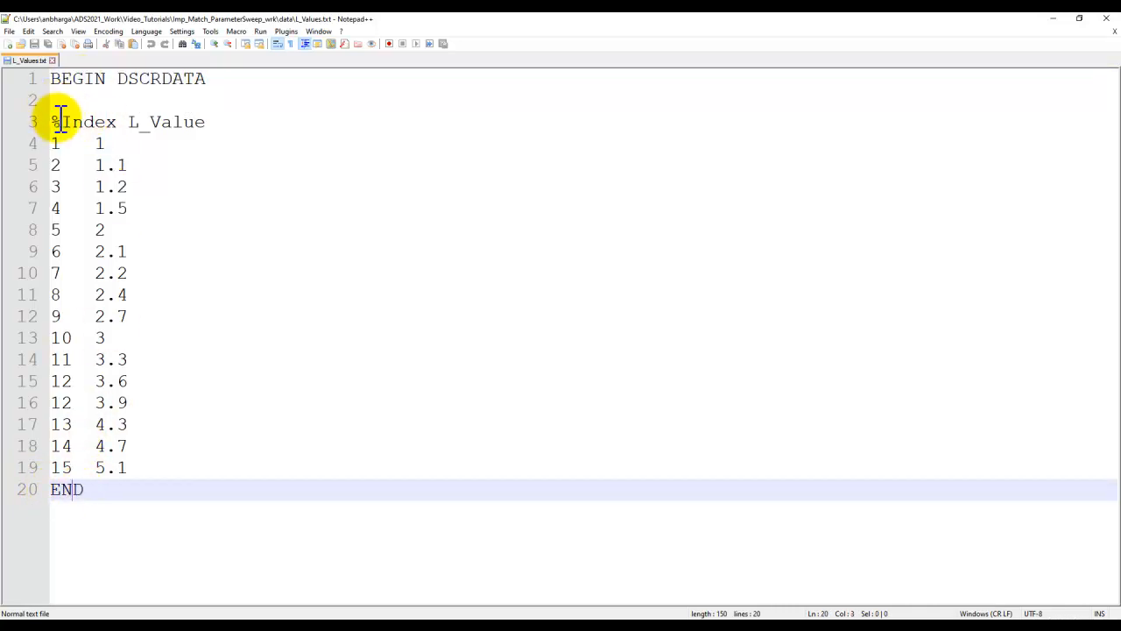
Step: Examine the %Index L_Value header and the index and value rows down to index 4 in L_Values.txt
{"action": "left_click_drag", "start_coordinate": [54, 121], "coordinate": [206, 121]}
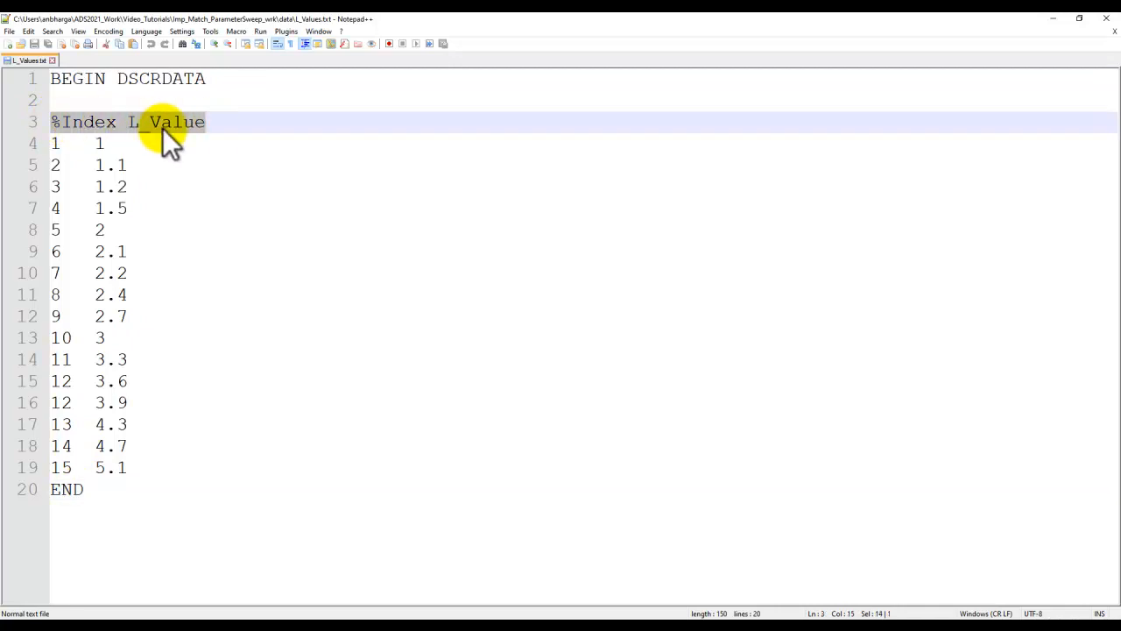
{"action": "left_click", "coordinate": [56, 122]}
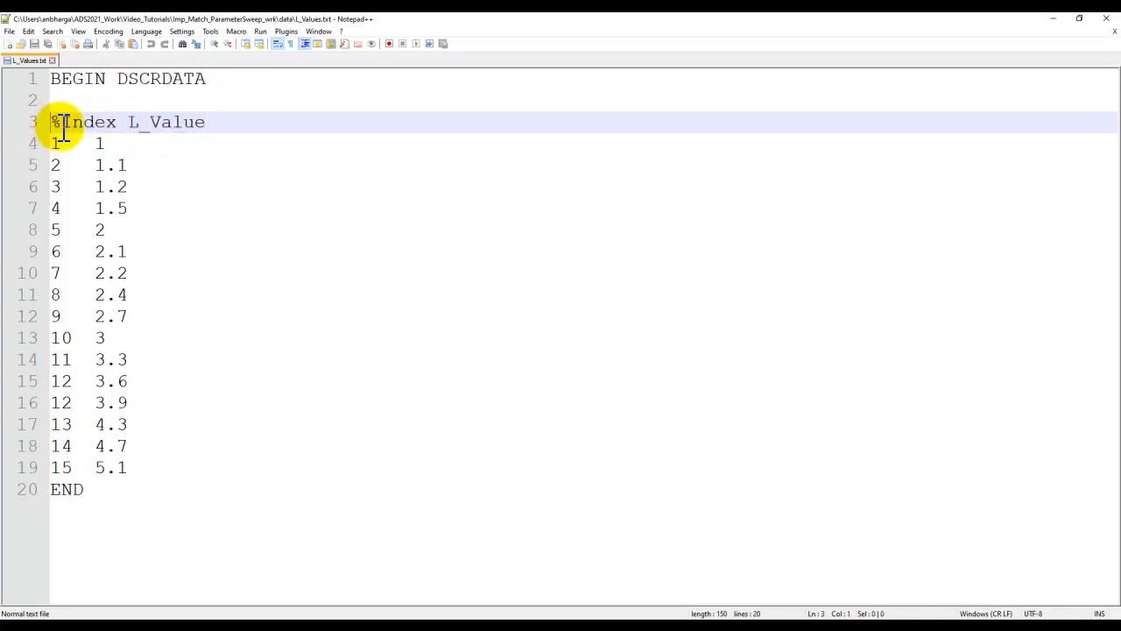
{"action": "left_click_drag", "start_coordinate": [63, 122], "coordinate": [204, 131]}
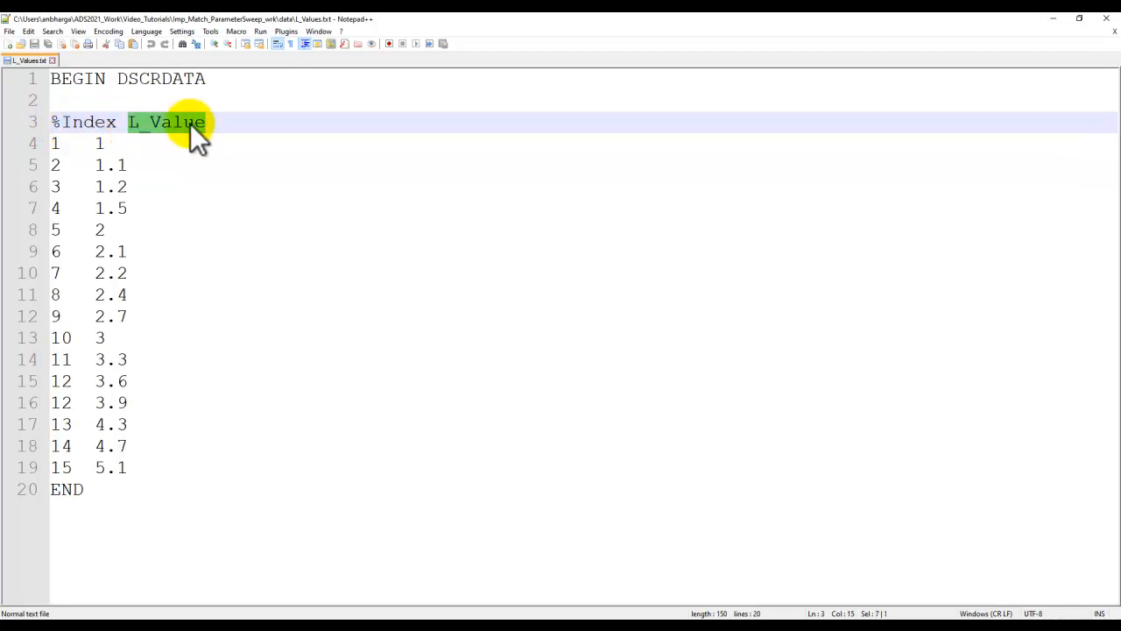
{"action": "left_click", "coordinate": [57, 144]}
{"action": "left_click", "coordinate": [61, 166]}
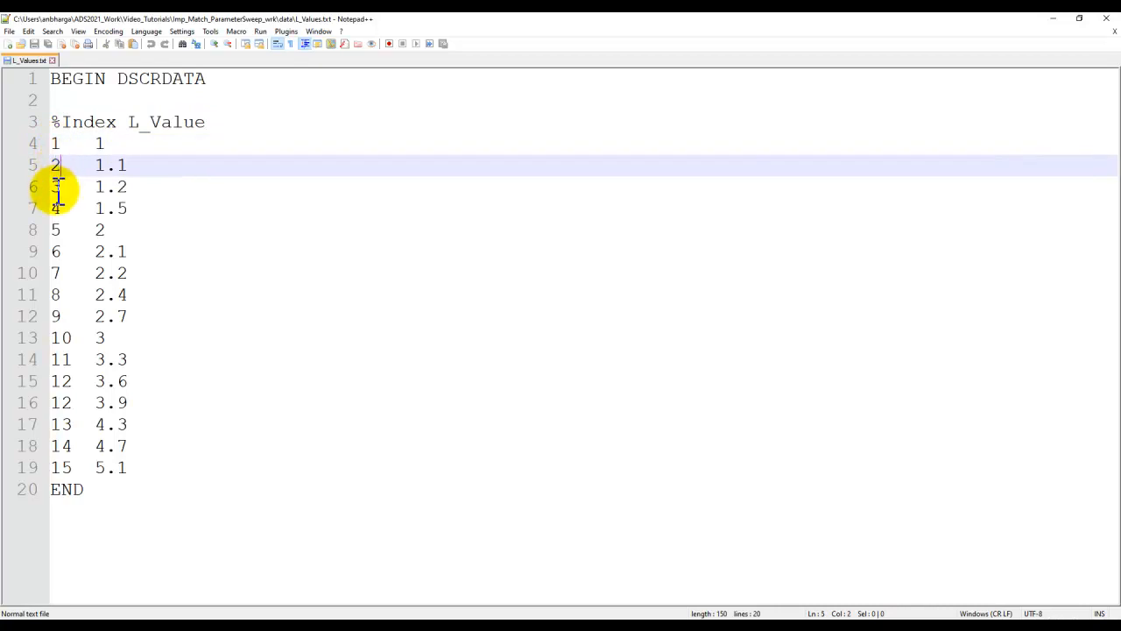
{"action": "left_click", "coordinate": [55, 185]}
{"action": "left_click", "coordinate": [54, 208]}
{"action": "left_click_drag", "start_coordinate": [99, 209], "coordinate": [130, 209]}
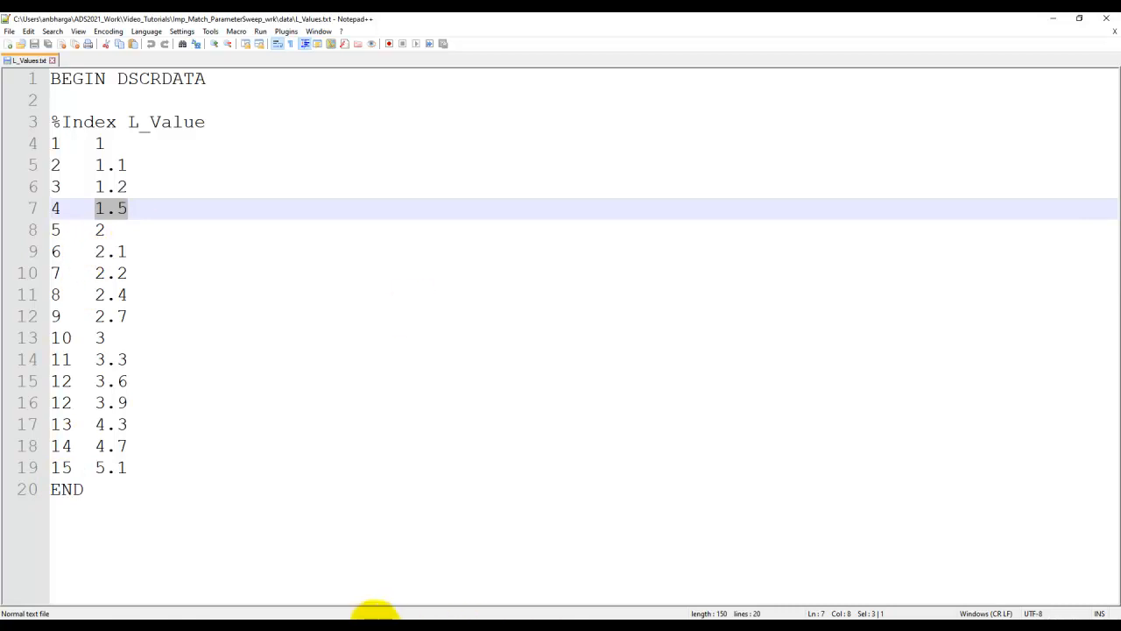
Step: Open C_Values from the data folder in Notepad++ and examine its index and C_Value rows
{"action": "mouse_move", "coordinate": [374, 611]}
{"action": "left_click", "coordinate": [386, 591]}
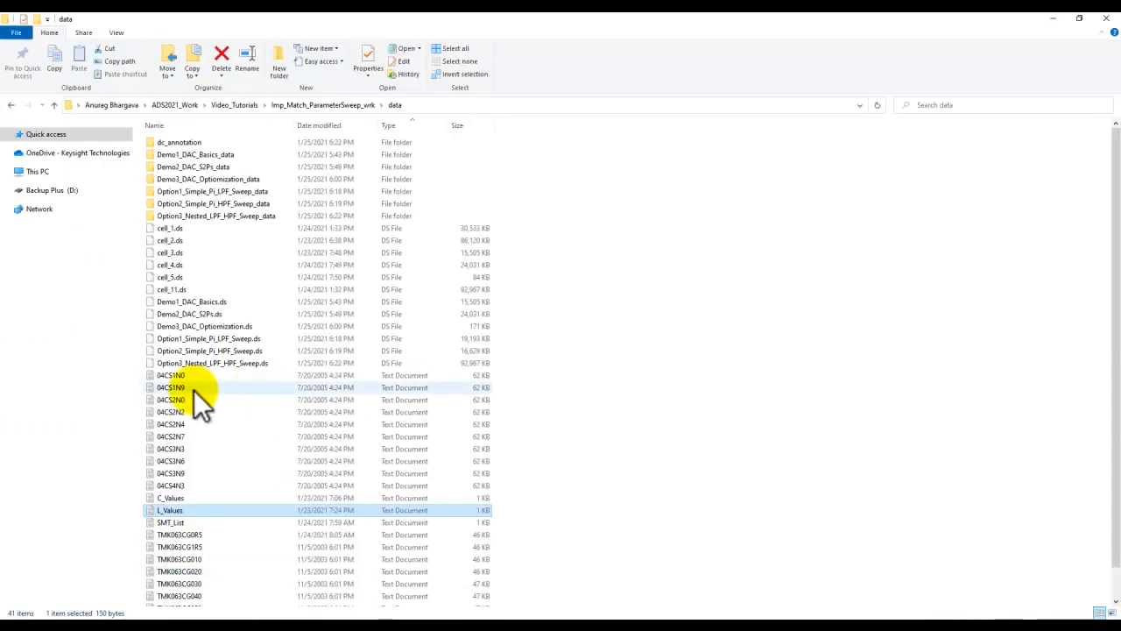
{"action": "right_click", "coordinate": [175, 498]}
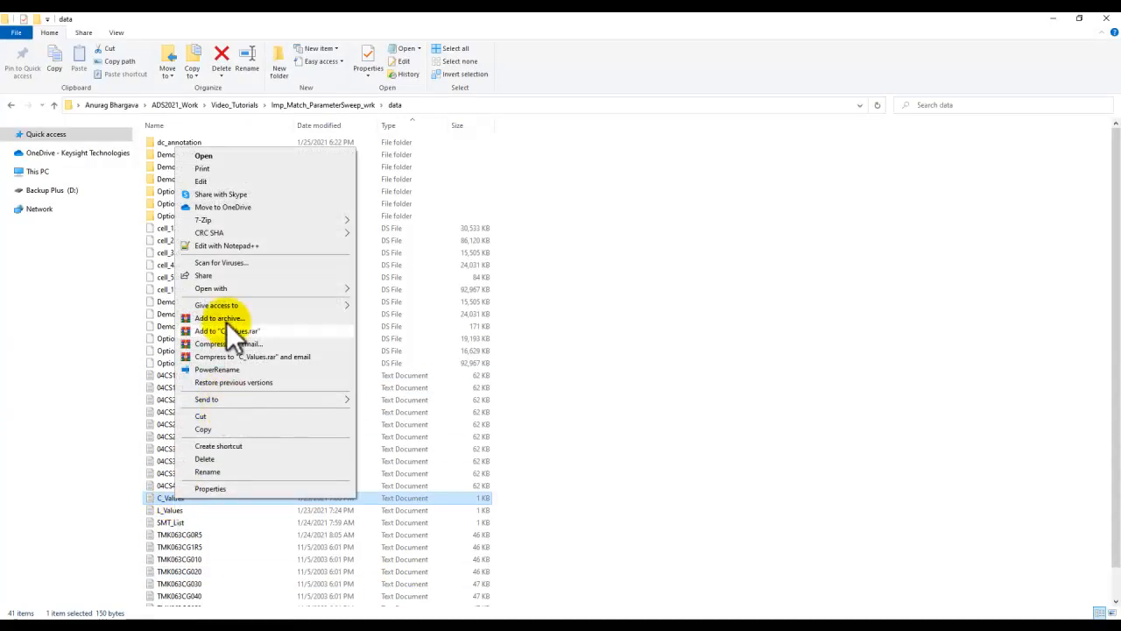
{"action": "left_click", "coordinate": [226, 247]}
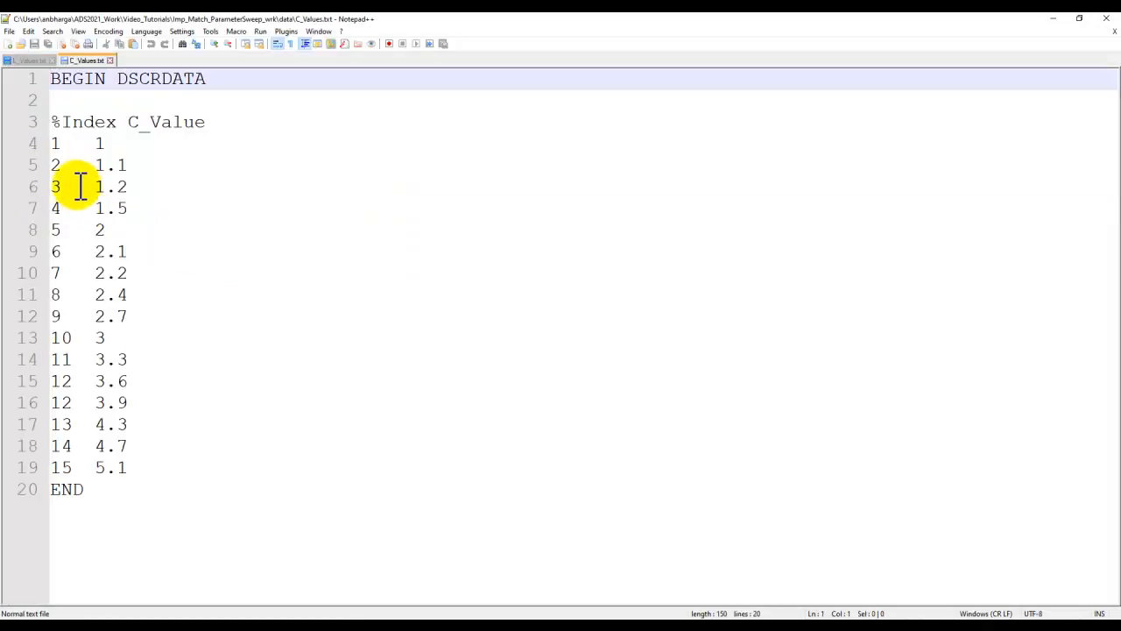
{"action": "left_click", "coordinate": [52, 144]}
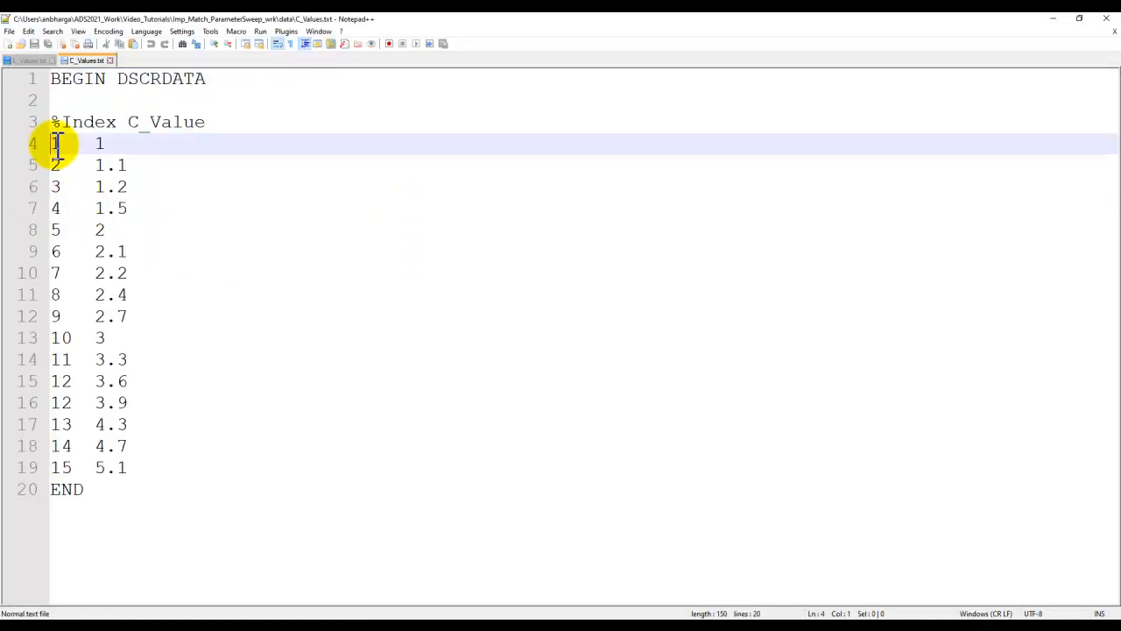
{"action": "left_click", "coordinate": [74, 469]}
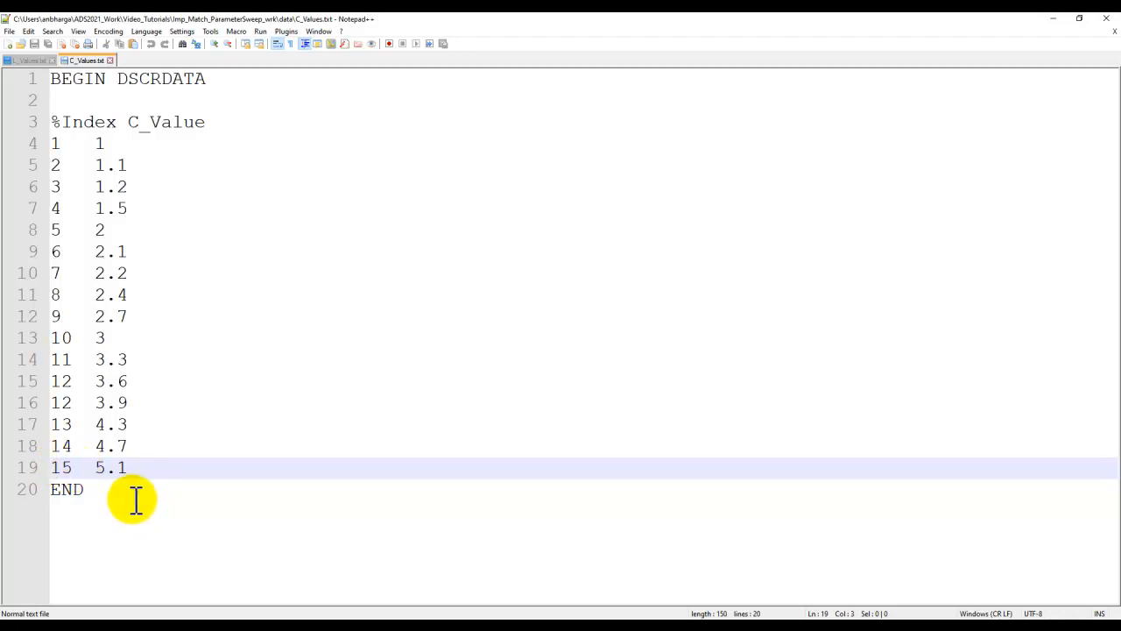
{"action": "left_click_drag", "start_coordinate": [131, 468], "coordinate": [33, 145]}
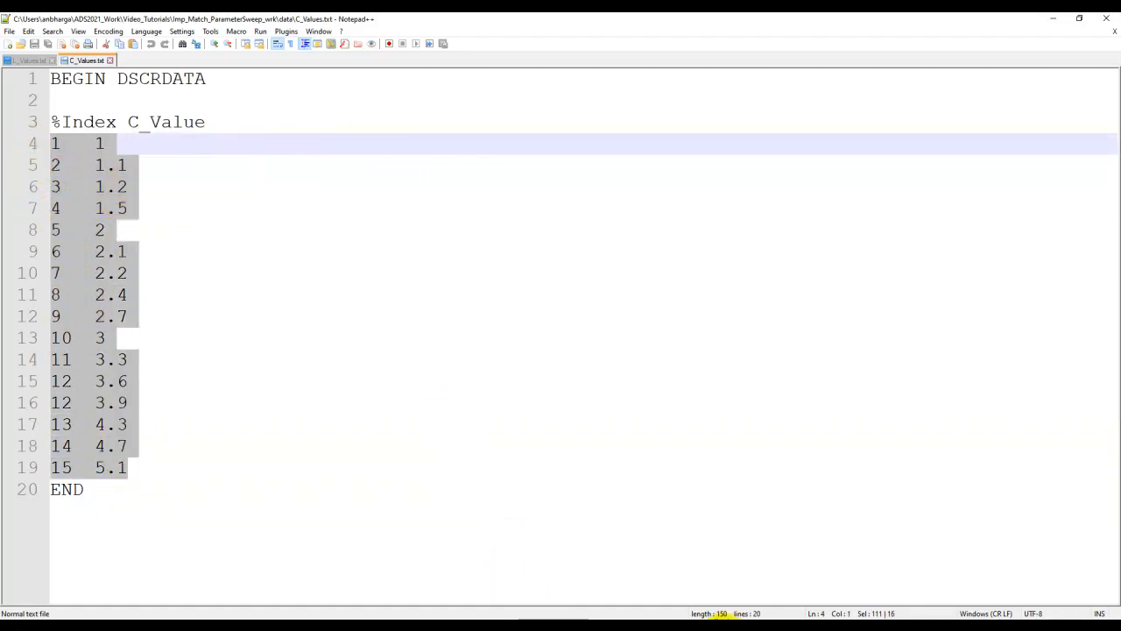
Step: Return to the Demo1_DAC_Basics schematic in ADS and review DAC1's file settings and independent variable value, then close its parameters
{"action": "mouse_move", "coordinate": [758, 618]}
{"action": "left_click", "coordinate": [759, 579]}
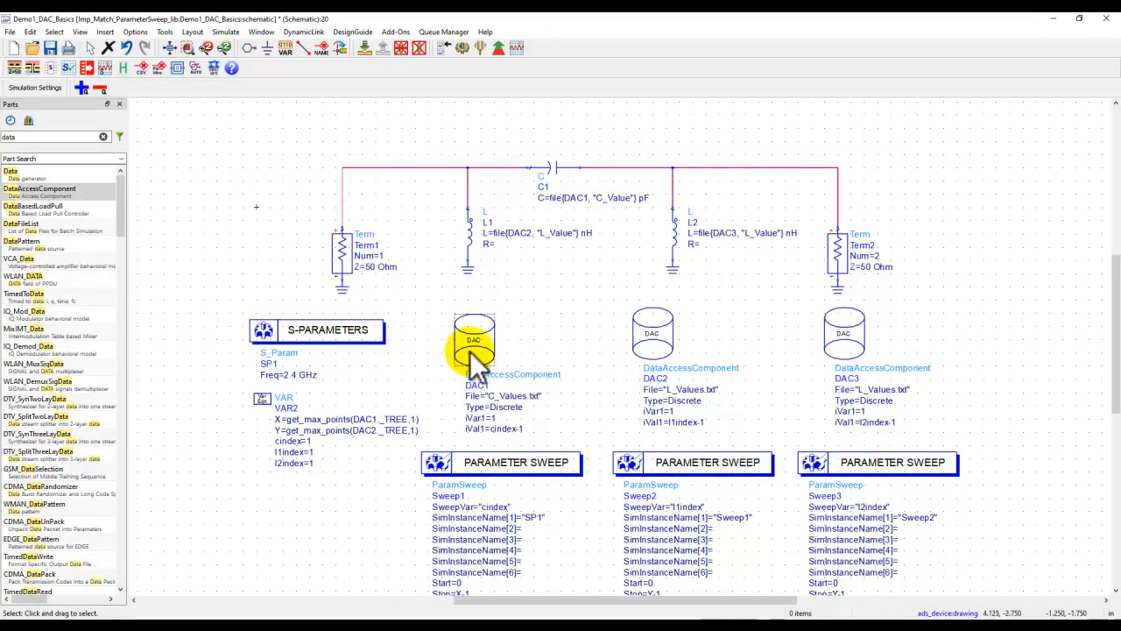
{"action": "scroll", "coordinate": [550, 401], "scroll_direction": "up", "scroll_amount": 3}
{"action": "scroll", "coordinate": [595, 338], "scroll_direction": "up", "scroll_amount": 1}
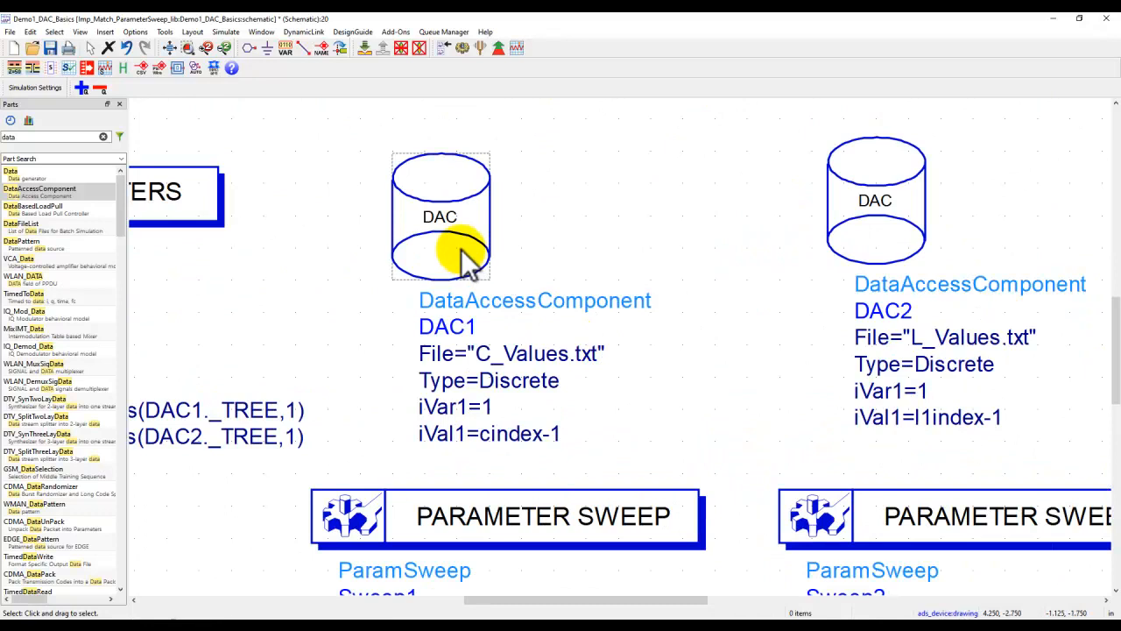
{"action": "double_click", "coordinate": [462, 248]}
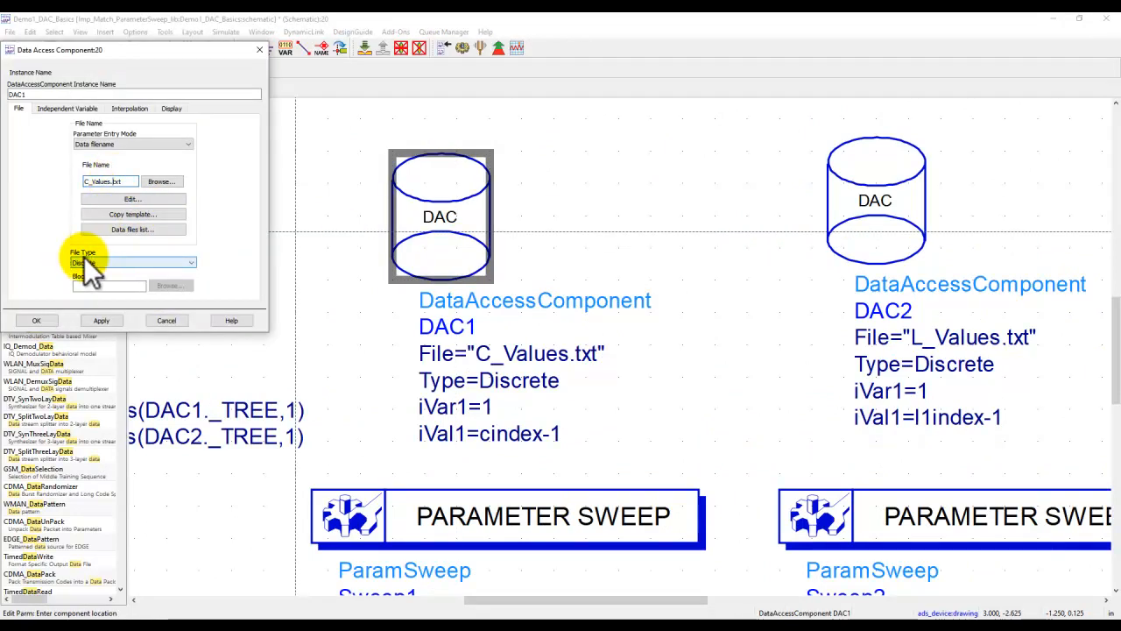
{"action": "left_click", "coordinate": [68, 107]}
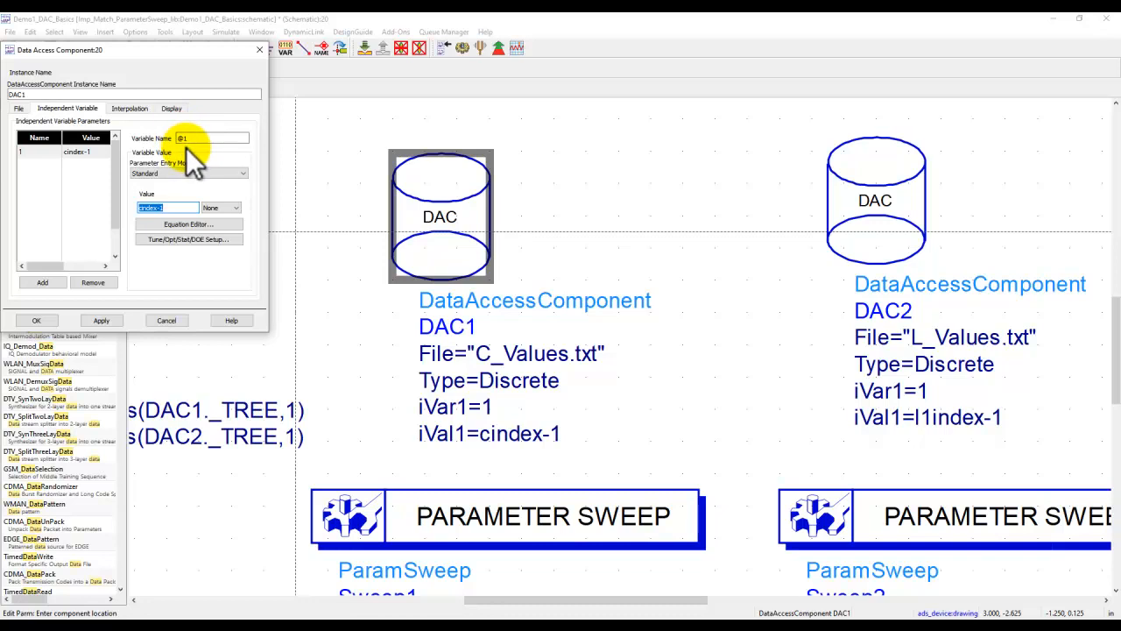
{"action": "left_click", "coordinate": [165, 208]}
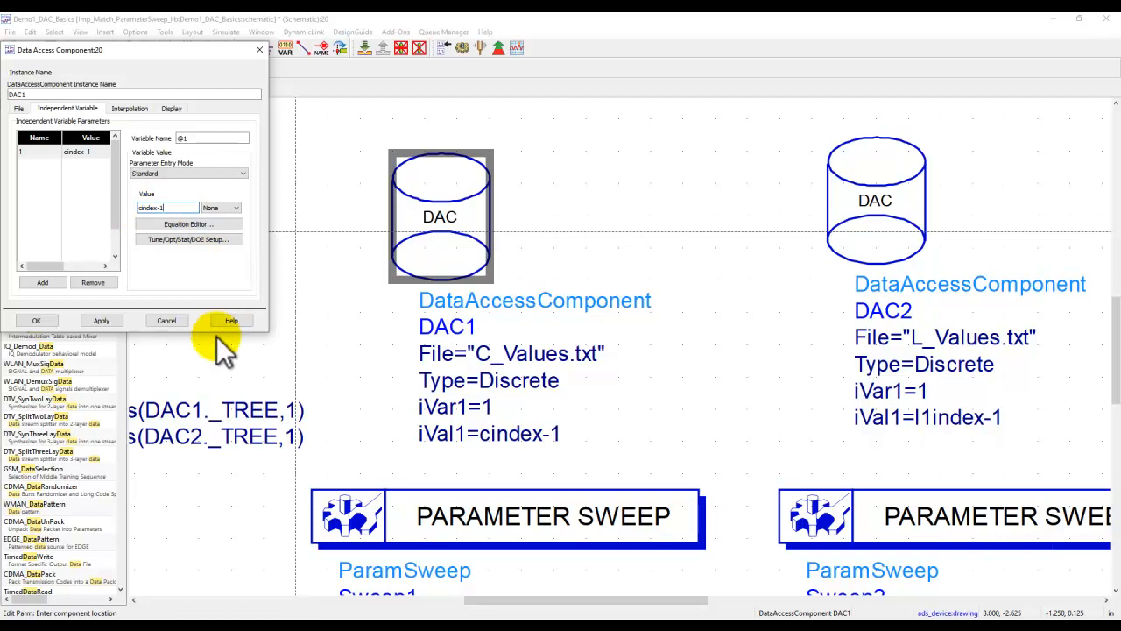
{"action": "double_click", "coordinate": [156, 207]}
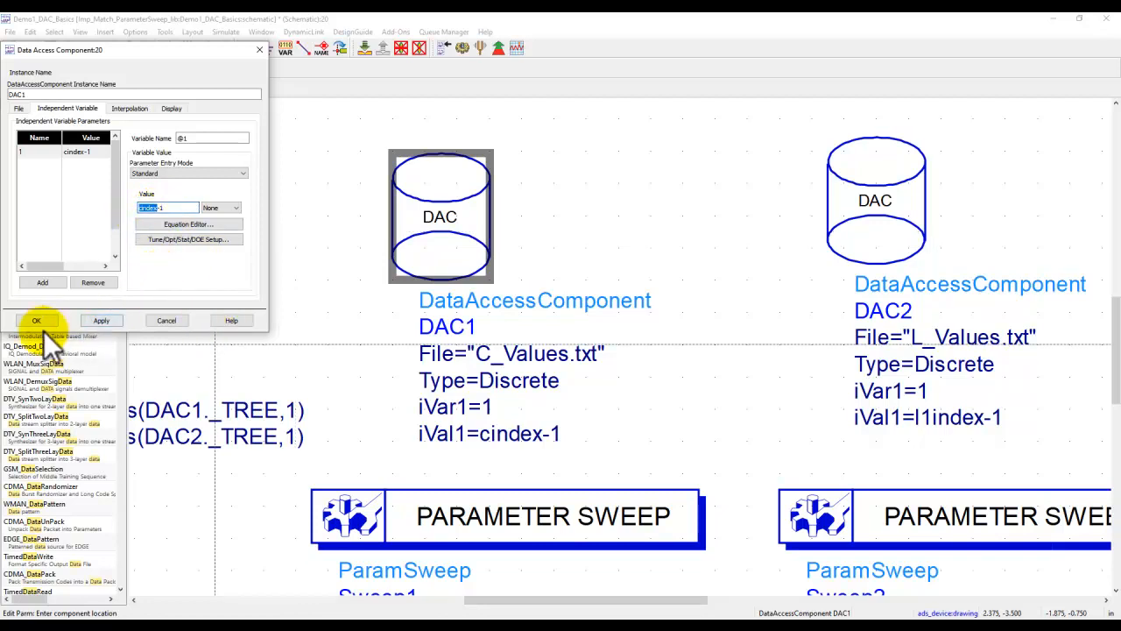
{"action": "left_click", "coordinate": [39, 321]}
Step: Examine the iVal1 index expressions of DAC2 and DAC3, leaving the text editing without changes
{"action": "left_click_drag", "start_coordinate": [768, 411], "coordinate": [500, 415]}
{"action": "left_click", "coordinate": [623, 253]}
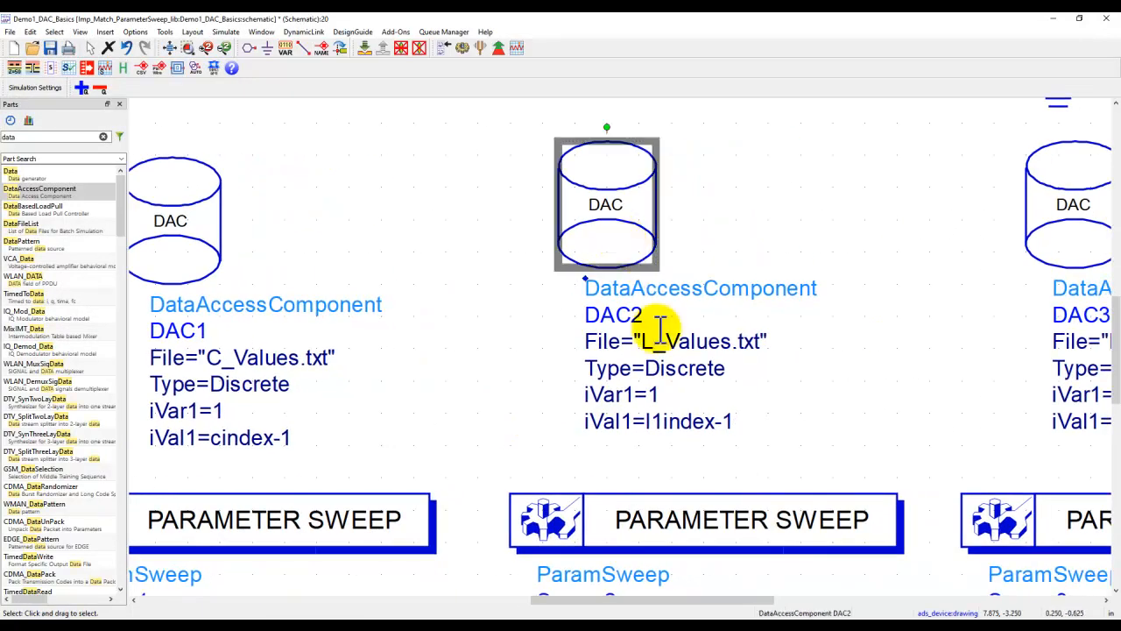
{"action": "left_click", "coordinate": [655, 423]}
{"action": "left_click_drag", "start_coordinate": [648, 424], "coordinate": [659, 423]}
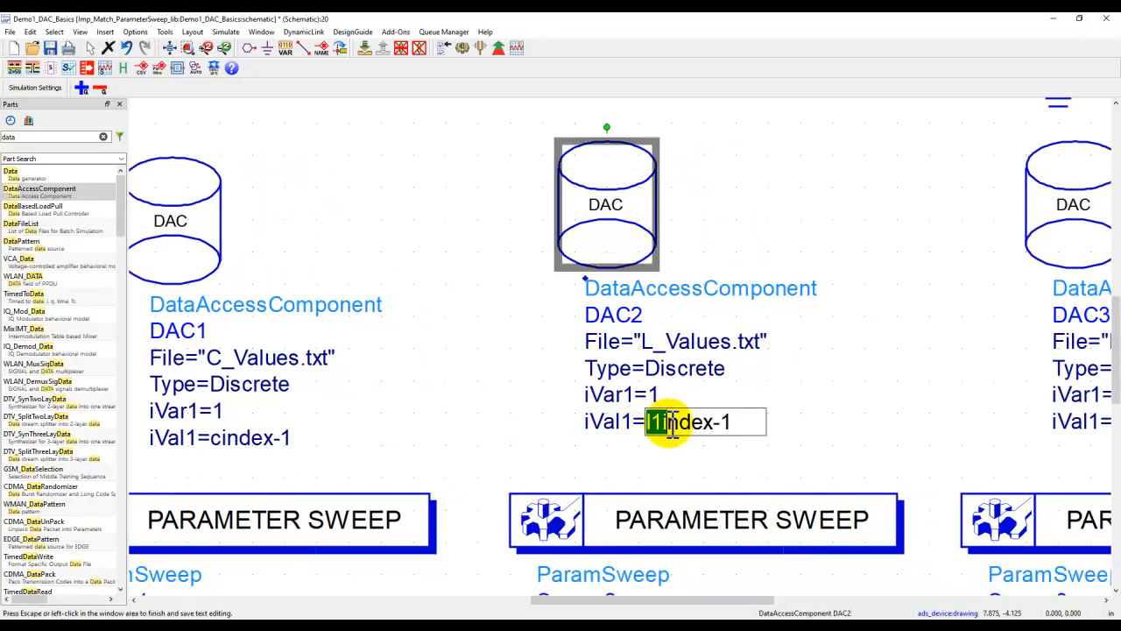
{"action": "left_click_drag", "start_coordinate": [888, 412], "coordinate": [538, 425]}
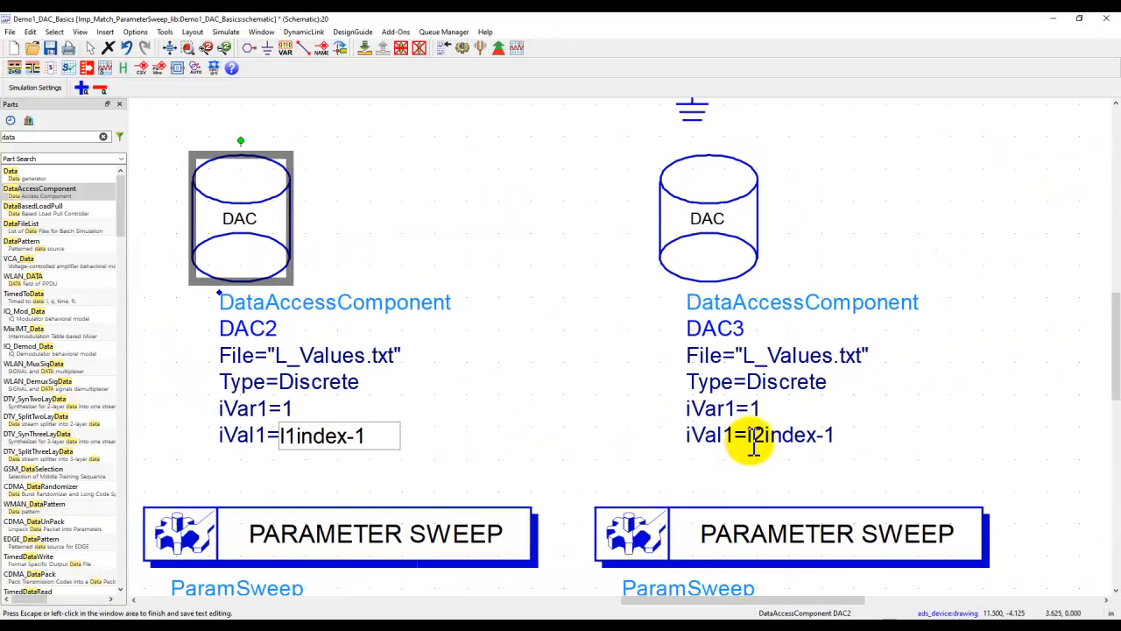
{"action": "left_click", "coordinate": [753, 440]}
{"action": "left_click", "coordinate": [751, 436]}
{"action": "left_click_drag", "start_coordinate": [749, 435], "coordinate": [775, 442]}
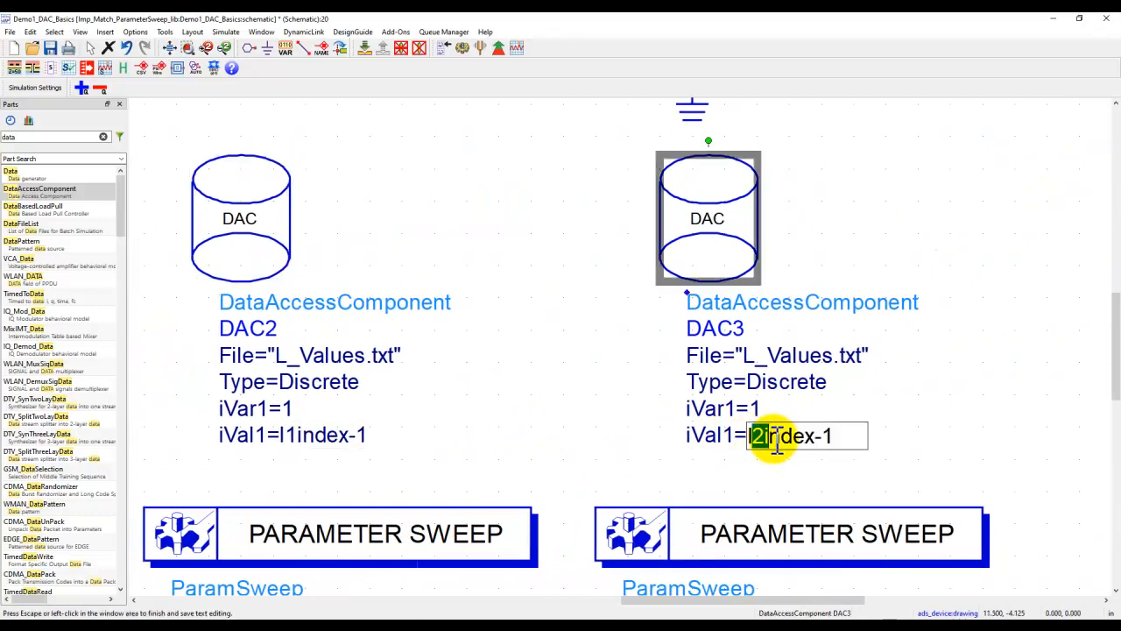
{"action": "left_click", "coordinate": [656, 437]}
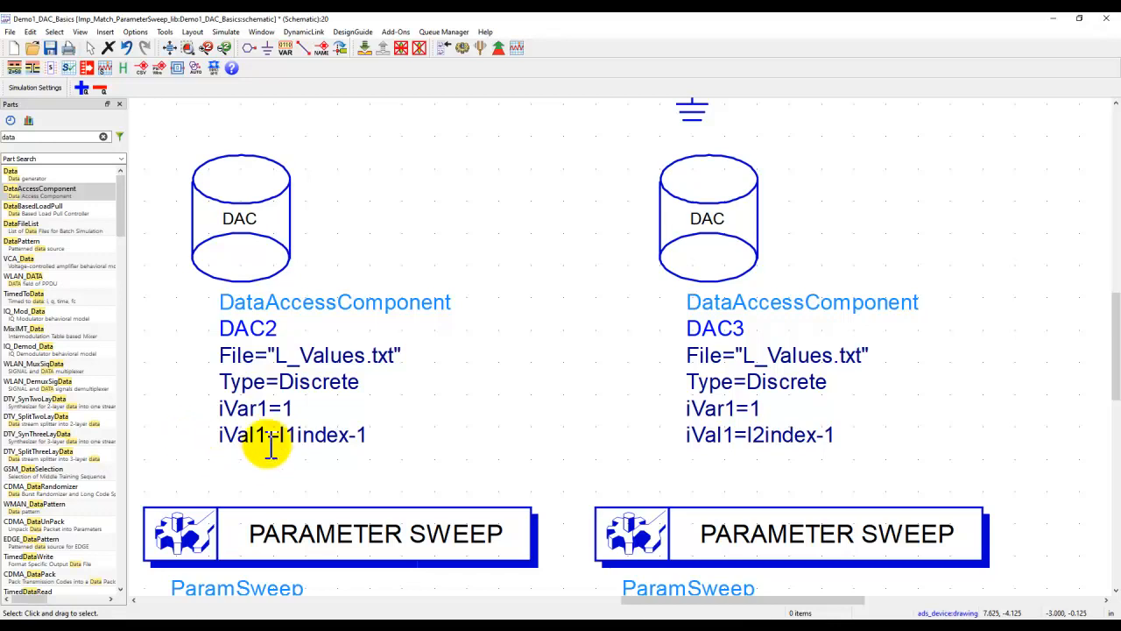
Step: Examine the cindex, l1index and l2index variables in the VAR2 equation block without changing them
{"action": "key", "text": "f"}
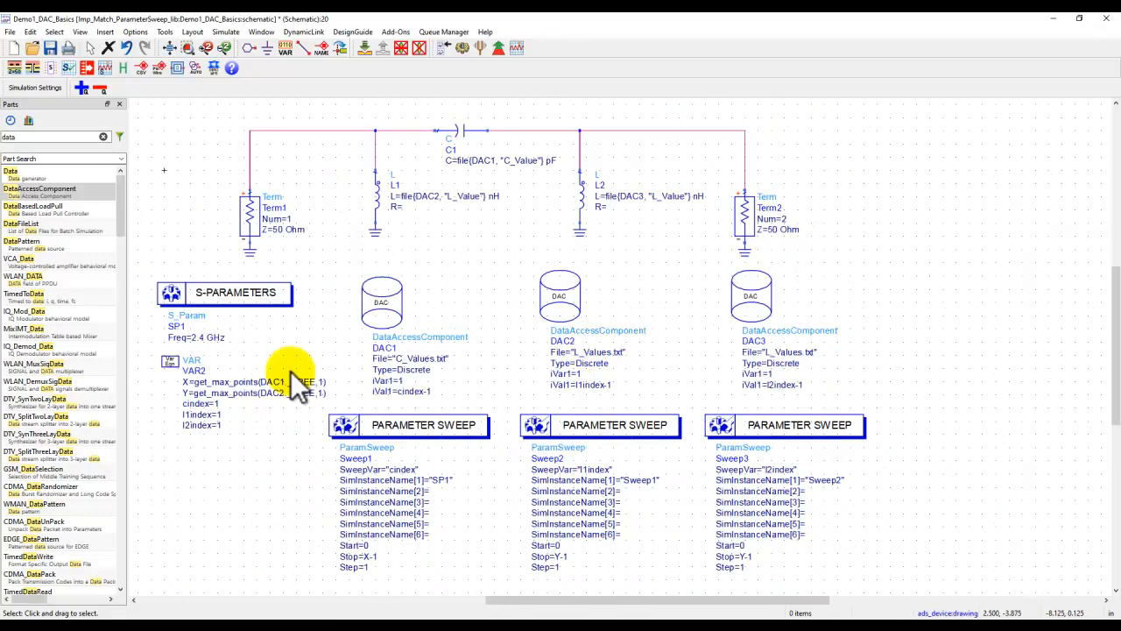
{"action": "scroll", "coordinate": [294, 375], "scroll_direction": "up", "scroll_amount": 5}
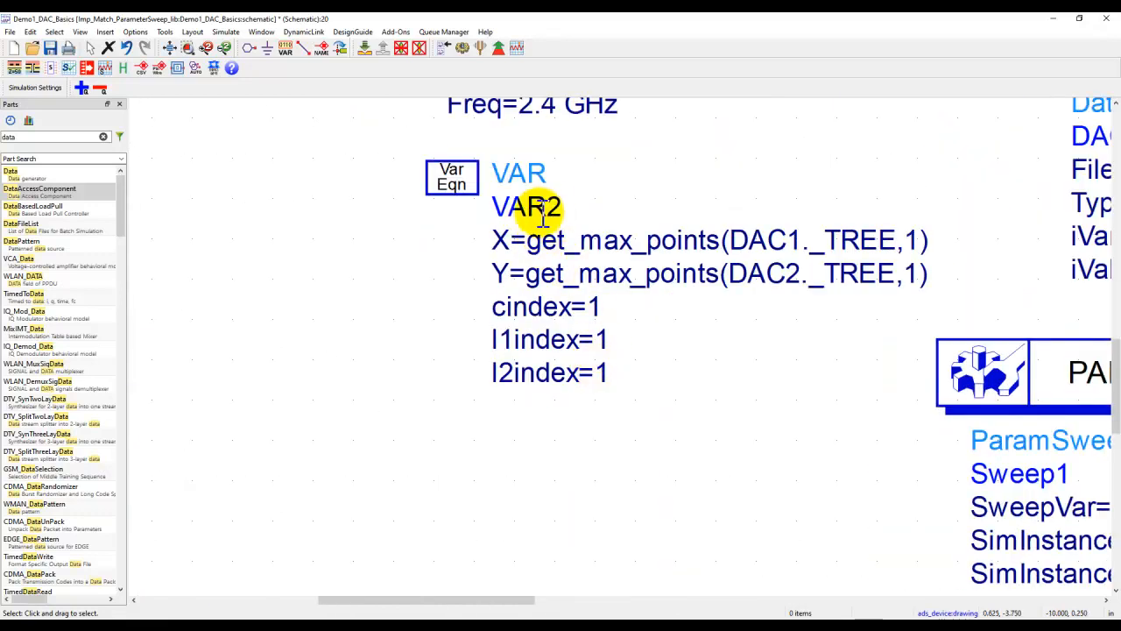
{"action": "left_click", "coordinate": [597, 306]}
{"action": "left_click", "coordinate": [604, 342]}
{"action": "left_click", "coordinate": [599, 371]}
{"action": "left_click", "coordinate": [675, 333]}
{"action": "left_click", "coordinate": [596, 306]}
{"action": "left_click", "coordinate": [560, 421]}
{"action": "scroll", "coordinate": [663, 348], "scroll_direction": "down", "scroll_amount": 2}
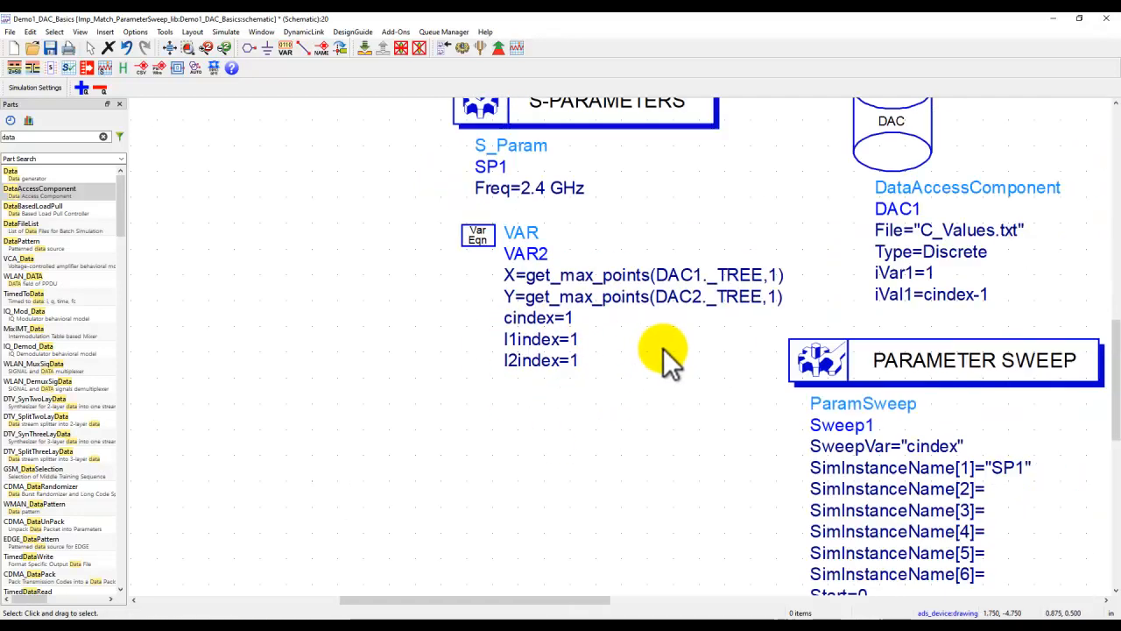
{"action": "scroll", "coordinate": [663, 348], "scroll_direction": "down", "scroll_amount": 2}
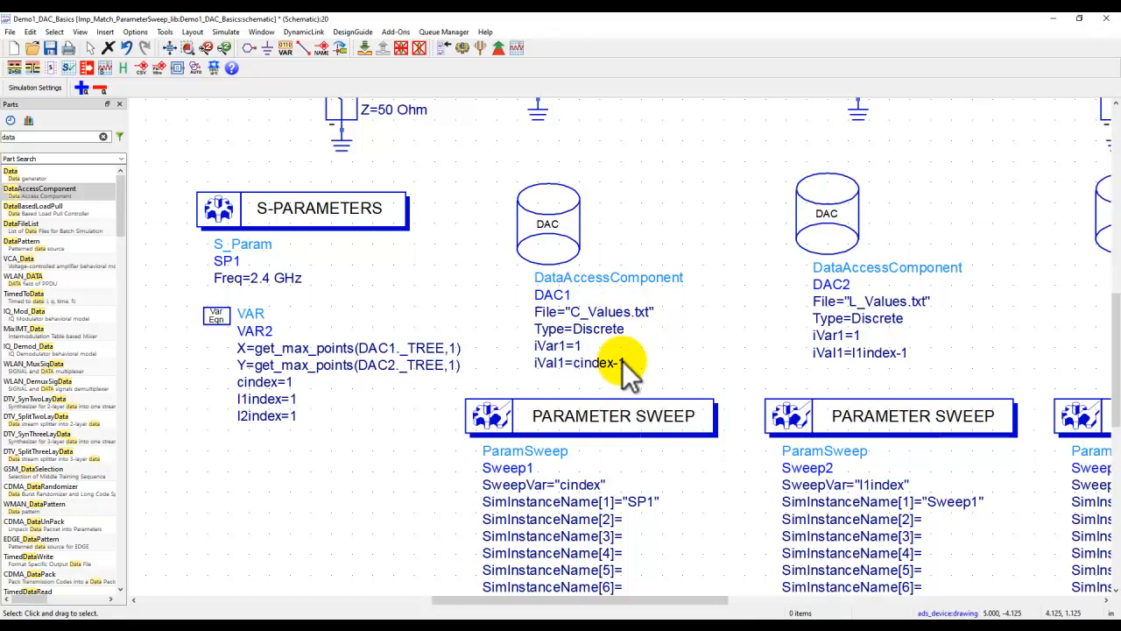
Step: Check Sweep1's SweepVar setting against the first index rows of C_Values.txt in Notepad++, and return to the ADS schematic
{"action": "scroll", "coordinate": [624, 372], "scroll_direction": "down", "scroll_amount": 3}
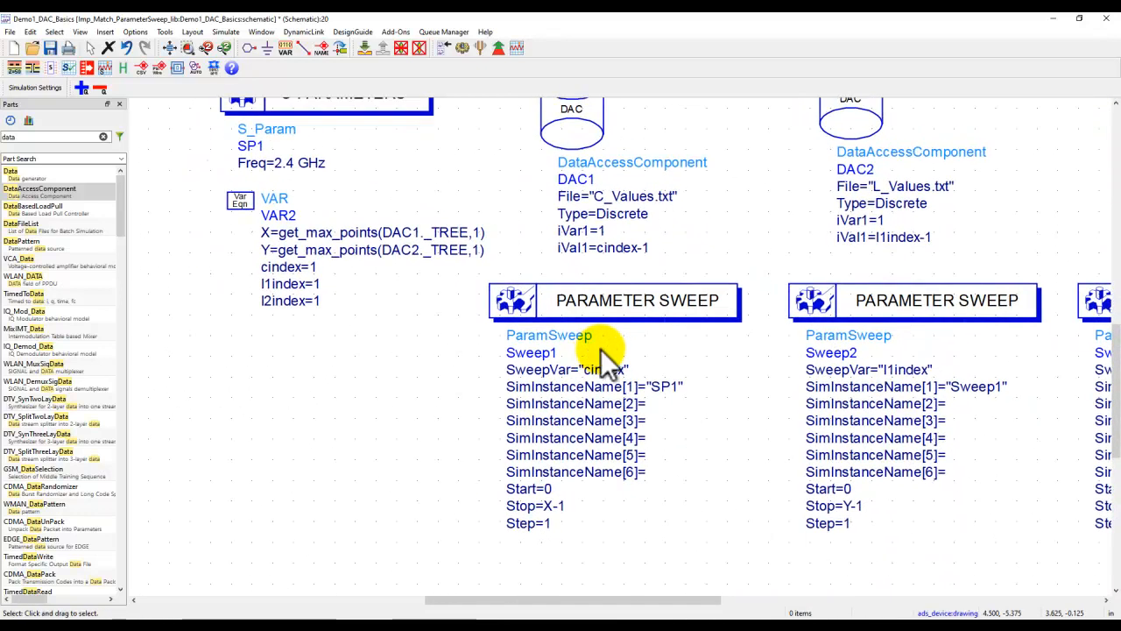
{"action": "left_click", "coordinate": [609, 301]}
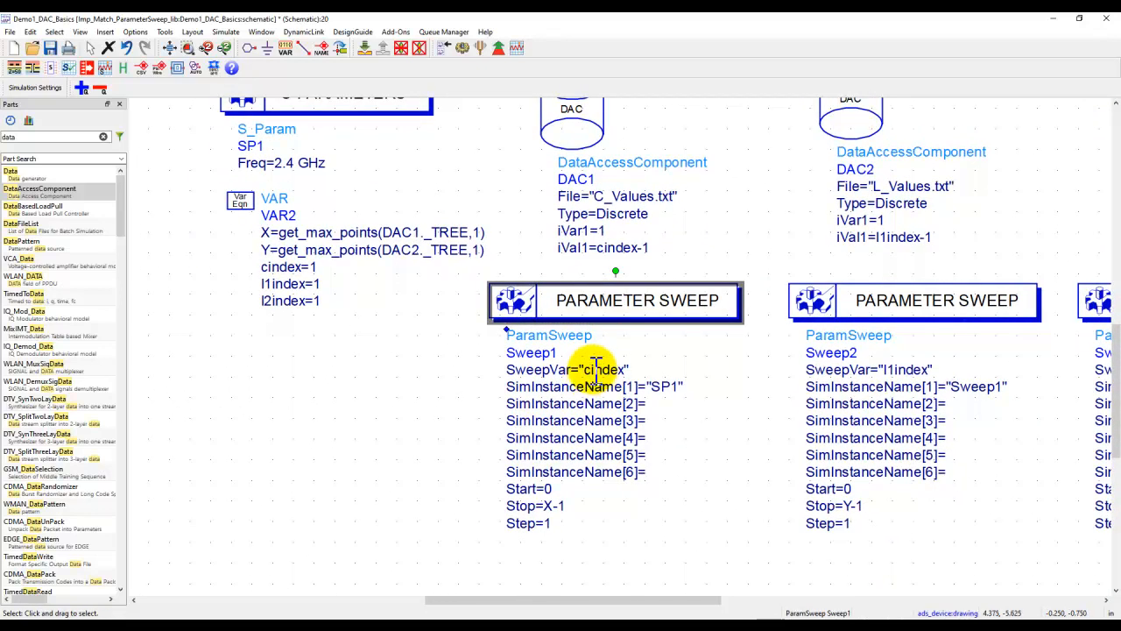
{"action": "double_click", "coordinate": [588, 369]}
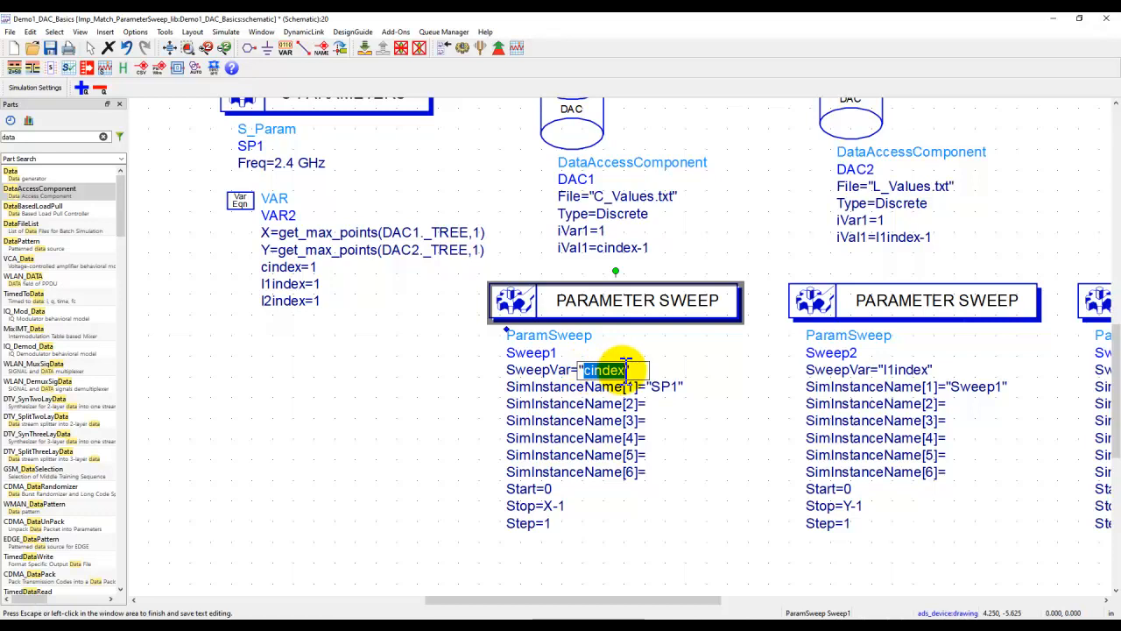
{"action": "key", "text": "alt+Tab"}
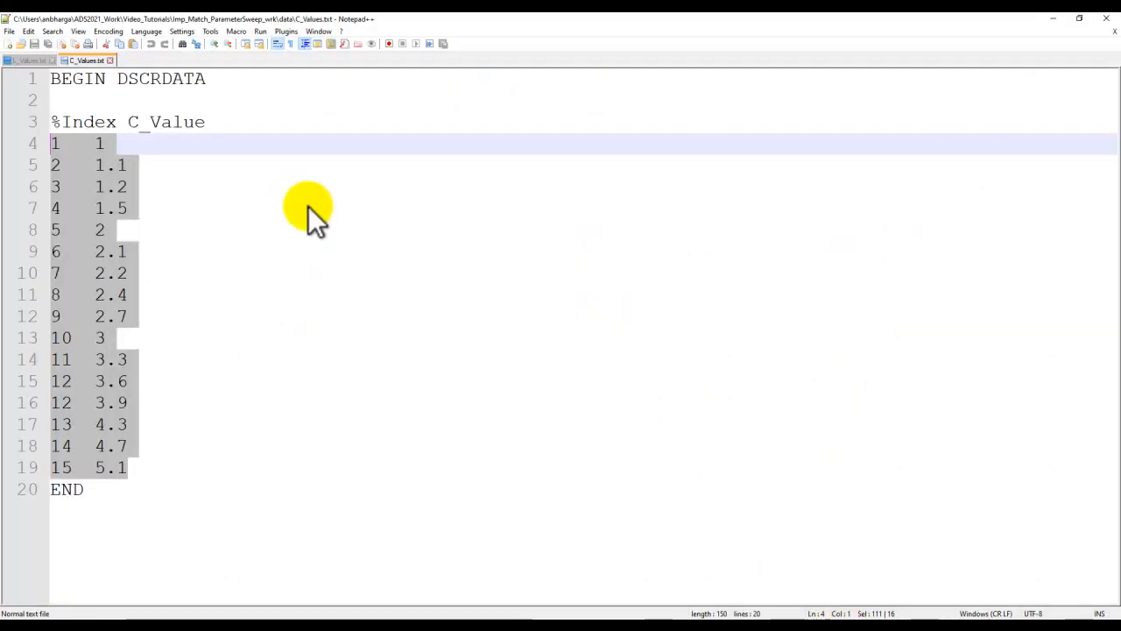
{"action": "left_click", "coordinate": [60, 143]}
{"action": "left_click", "coordinate": [58, 164]}
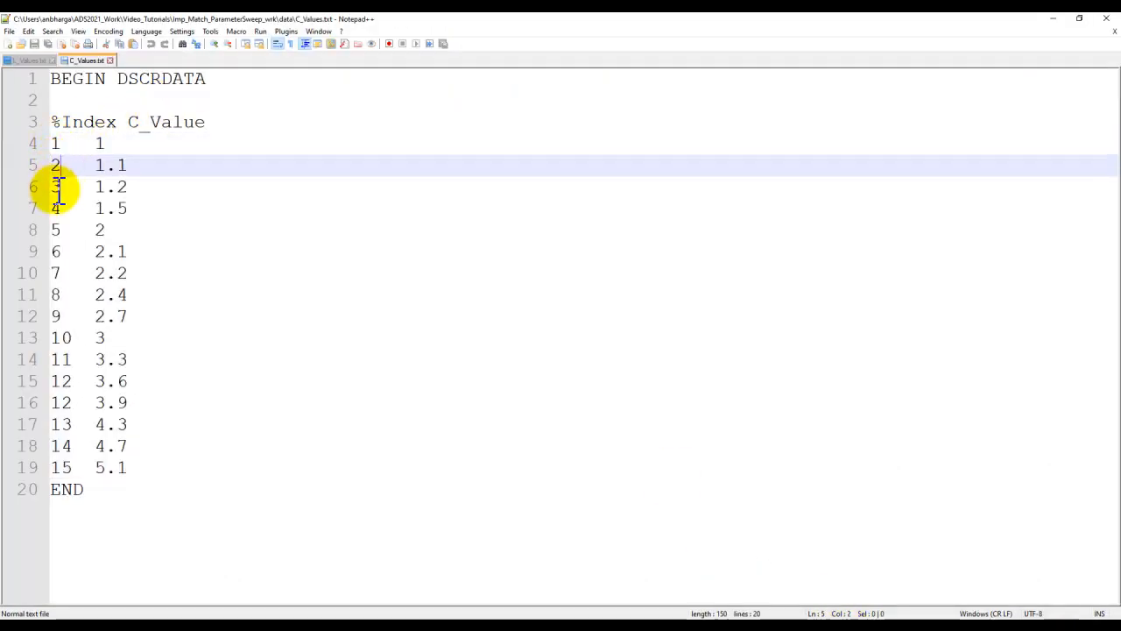
{"action": "left_click", "coordinate": [57, 188]}
{"action": "left_click", "coordinate": [1052, 18]}
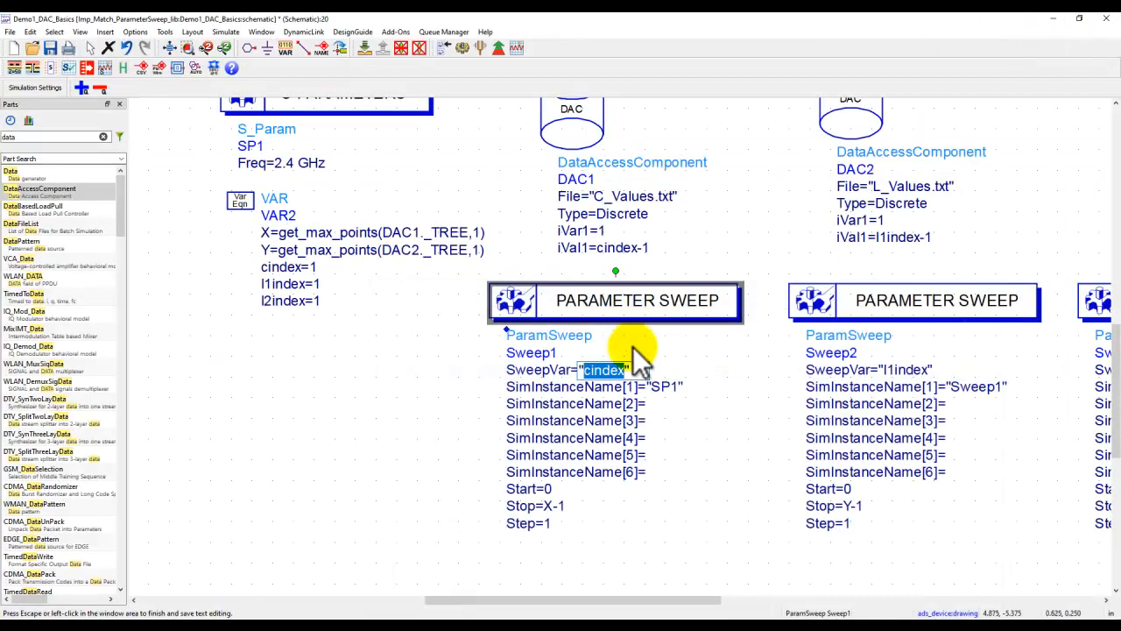
Step: Review Sweep1's Start and Stop values, compare them with all index and value rows in C_Values.txt, and minimize Notepad++
{"action": "left_click", "coordinate": [583, 493]}
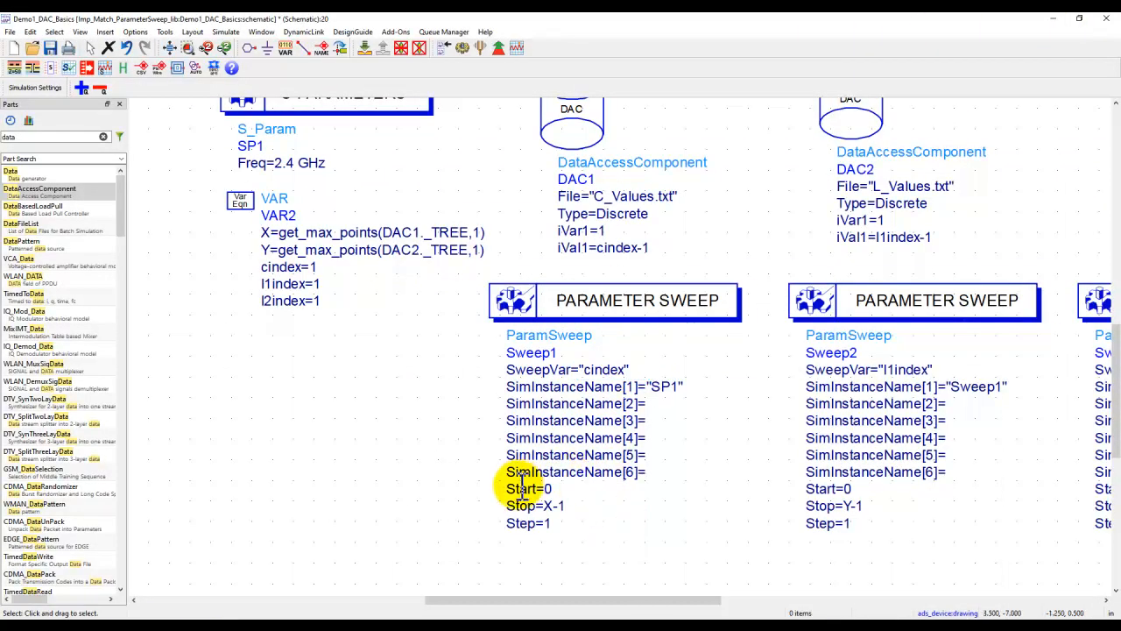
{"action": "double_click", "coordinate": [550, 488]}
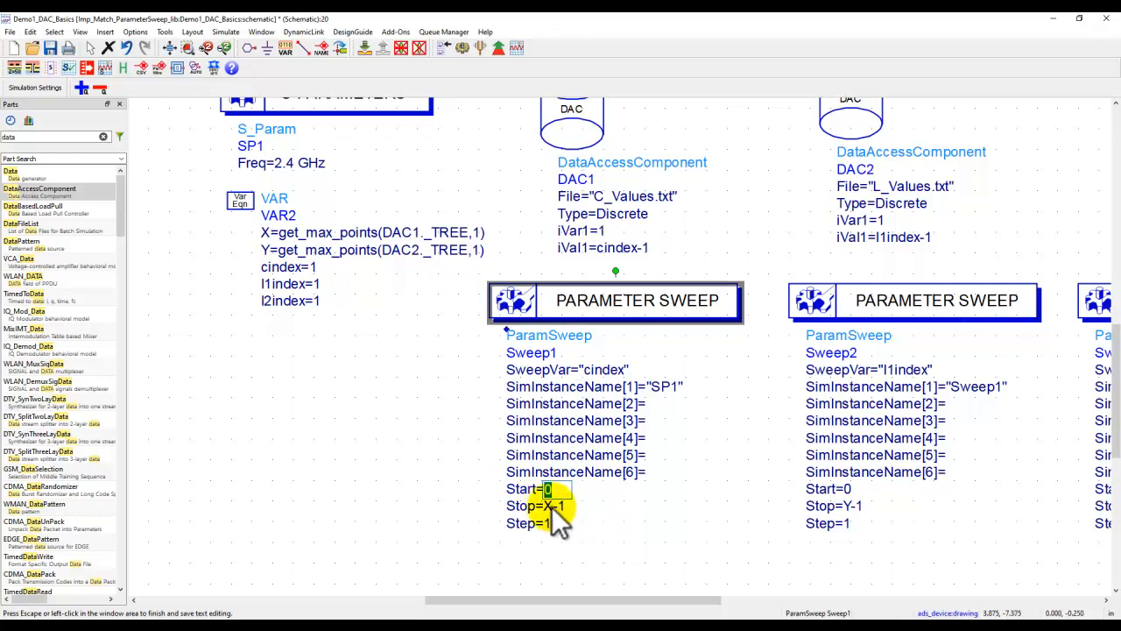
{"action": "left_click", "coordinate": [551, 506]}
{"action": "double_click", "coordinate": [554, 505]}
{"action": "left_click", "coordinate": [839, 629]}
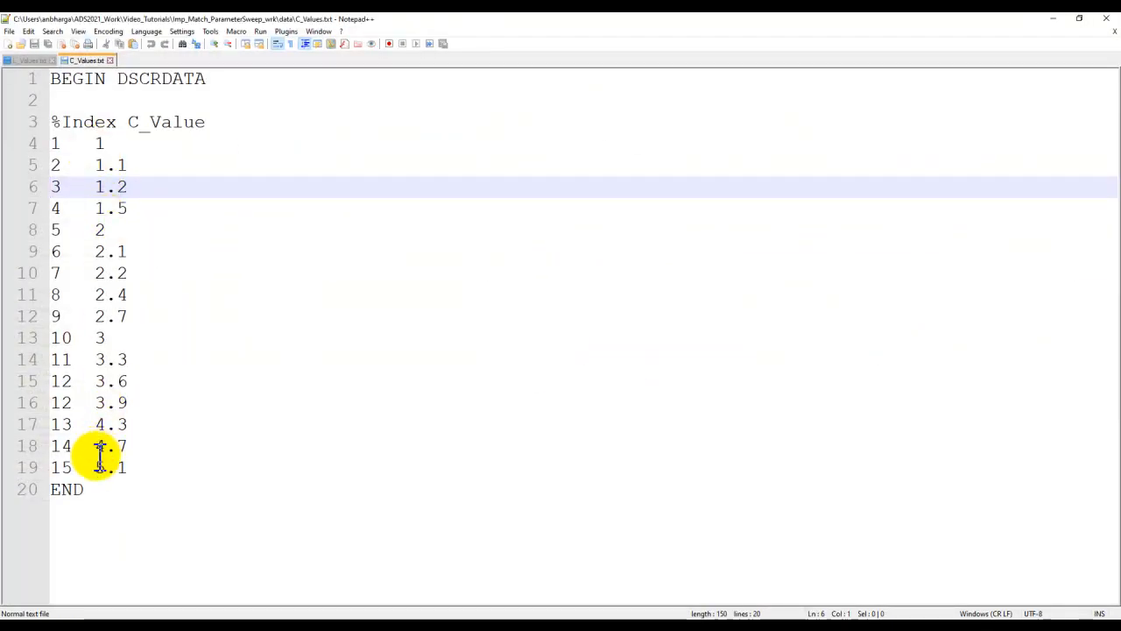
{"action": "left_click_drag", "start_coordinate": [131, 468], "coordinate": [17, 143]}
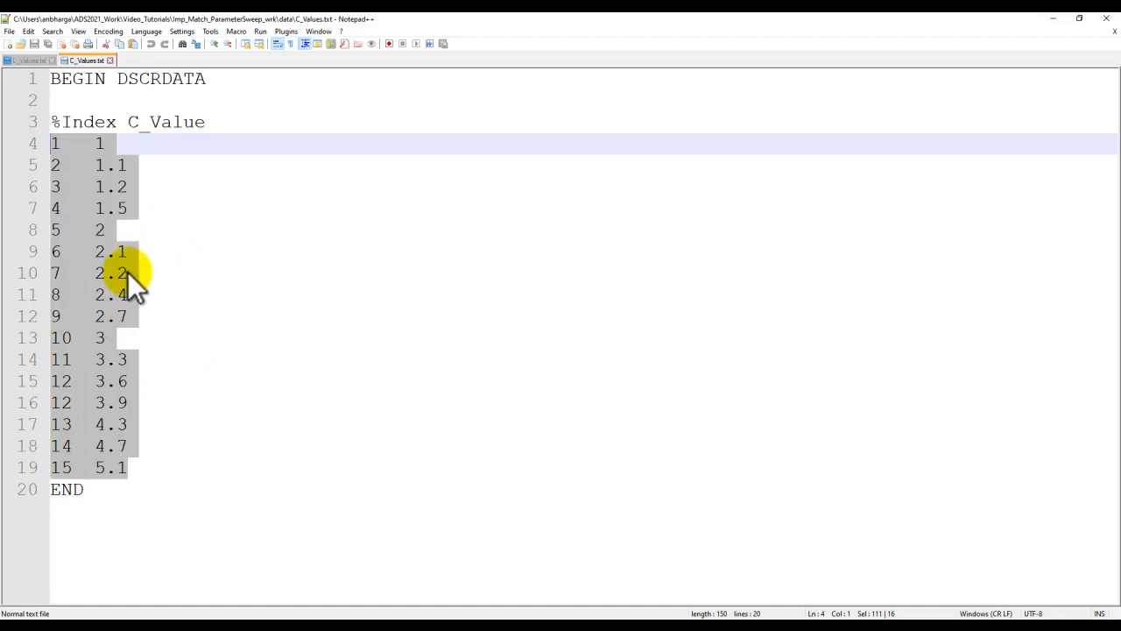
{"action": "left_click", "coordinate": [1054, 22]}
Step: Inspect the DAC1 reference inside VAR2's get_max_points expression for X and compare it with the Data Access Components
{"action": "left_click", "coordinate": [350, 357]}
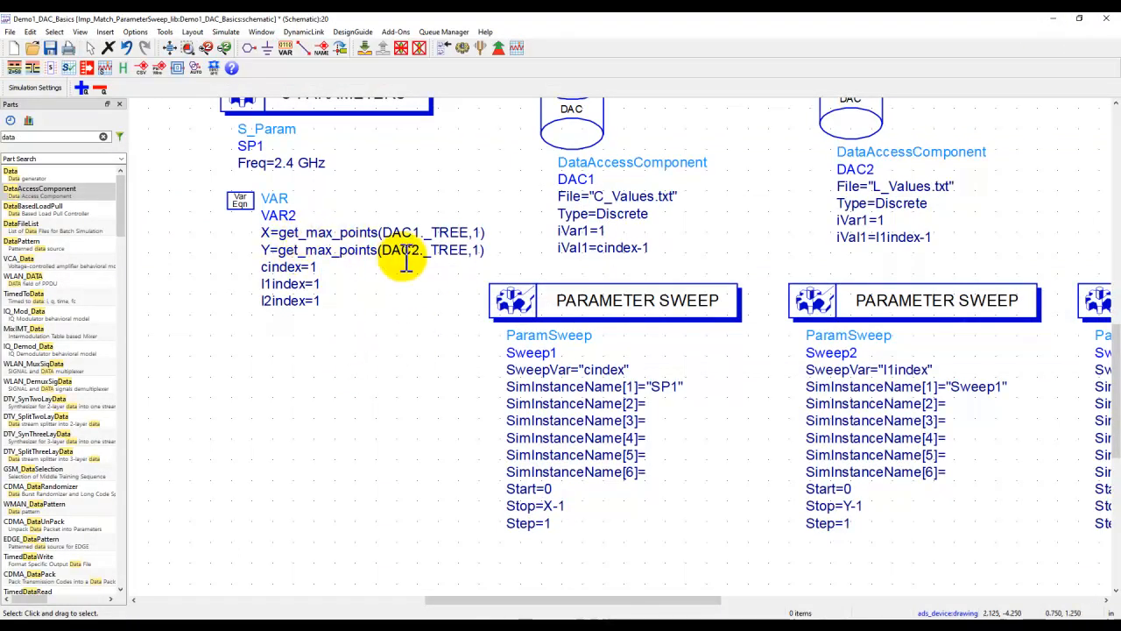
{"action": "scroll", "coordinate": [404, 255], "scroll_direction": "up", "scroll_amount": 2}
{"action": "left_click_drag", "start_coordinate": [563, 362], "coordinate": [532, 375]}
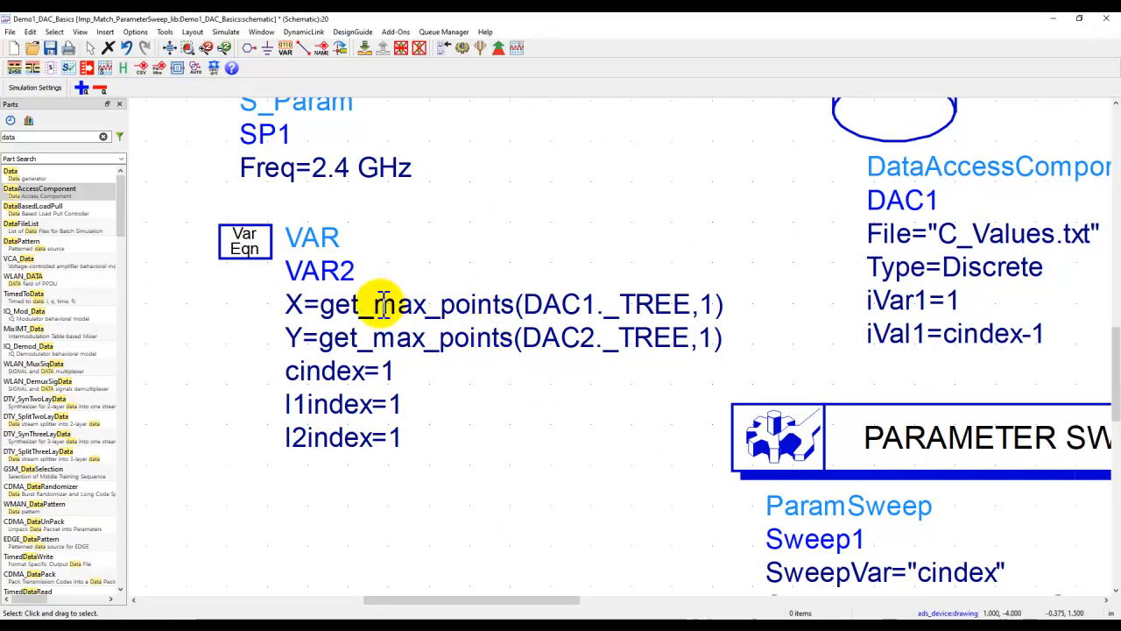
{"action": "double_click", "coordinate": [325, 303]}
{"action": "left_click", "coordinate": [322, 304]}
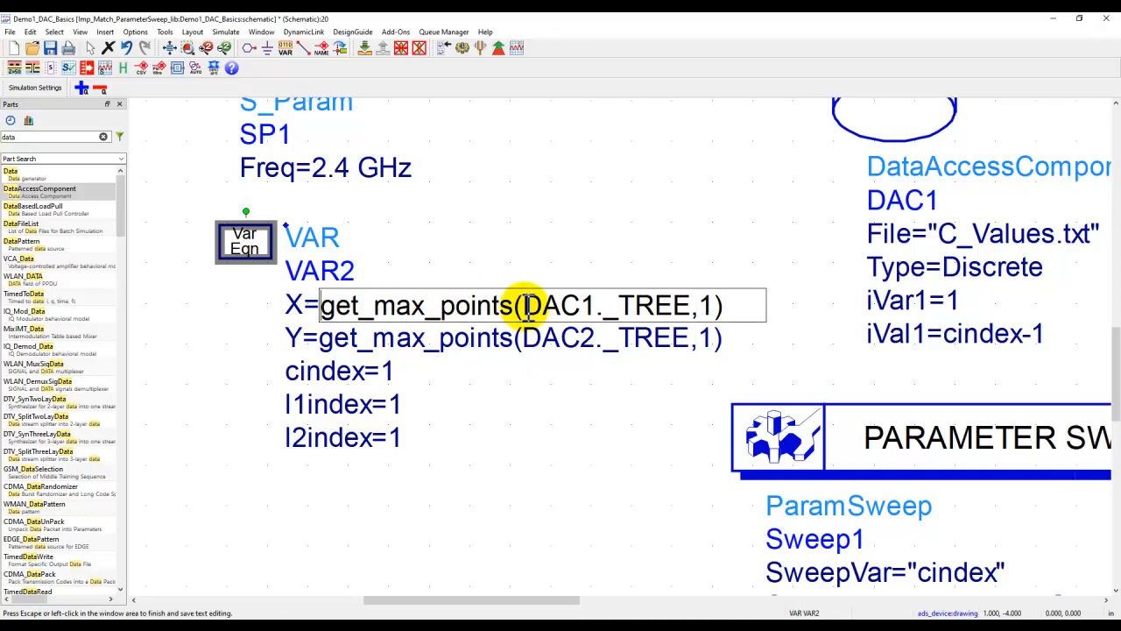
{"action": "left_click_drag", "start_coordinate": [523, 304], "coordinate": [599, 307]}
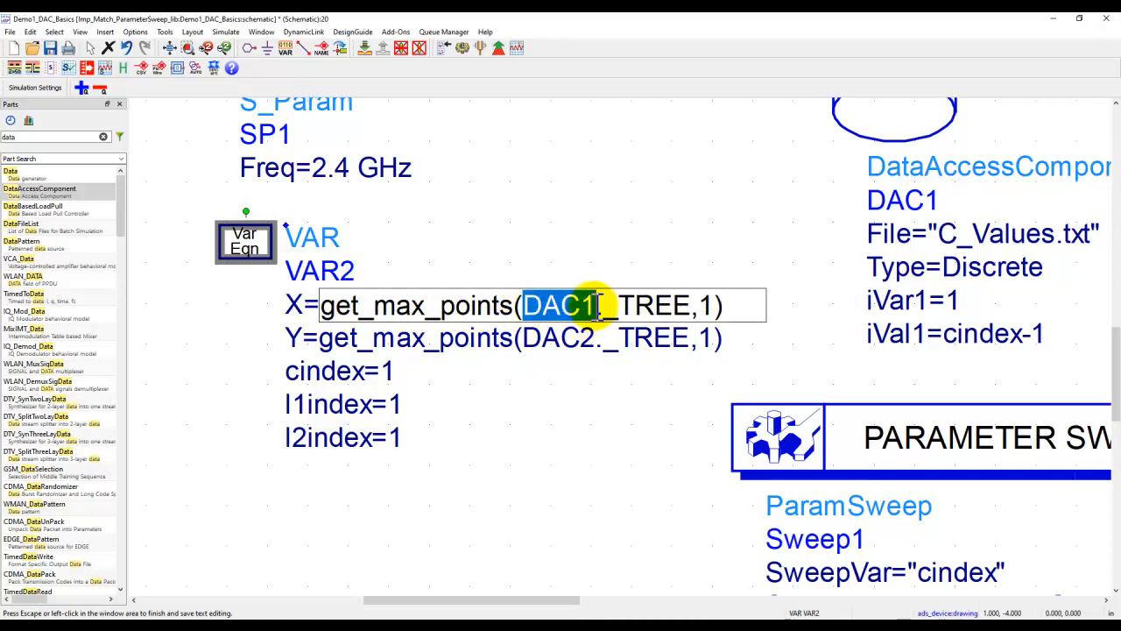
{"action": "left_click", "coordinate": [581, 347]}
{"action": "scroll", "coordinate": [744, 293], "scroll_direction": "down", "scroll_amount": 3}
{"action": "left_click_drag", "start_coordinate": [821, 294], "coordinate": [533, 331]}
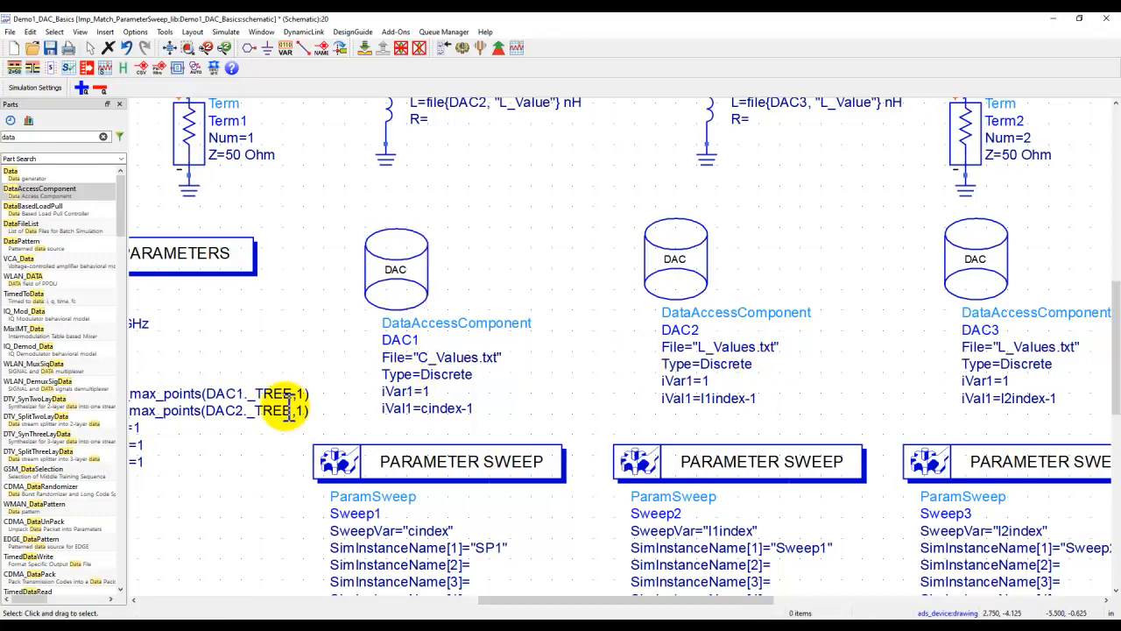
Step: Examine the complete get_max_points expression of X in VAR2 and the X and Y variable names, leaving the text unchanged
{"action": "scroll", "coordinate": [290, 401], "scroll_direction": "up", "scroll_amount": 2}
{"action": "scroll", "coordinate": [574, 350], "scroll_direction": "up", "scroll_amount": 1}
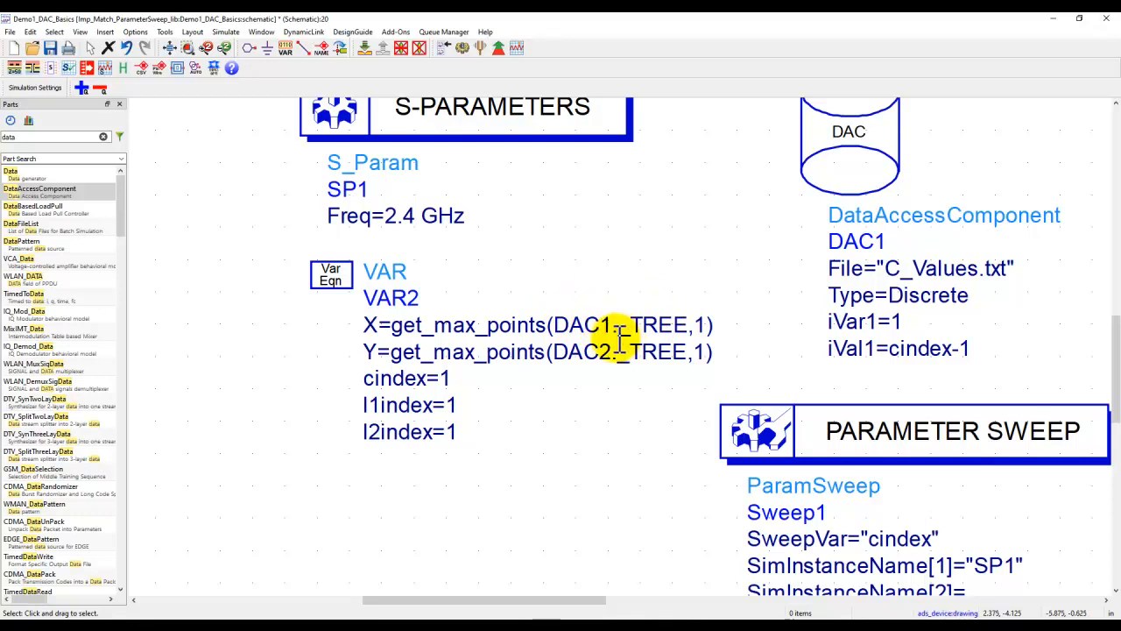
{"action": "double_click", "coordinate": [711, 327]}
{"action": "left_click", "coordinate": [710, 326]}
{"action": "left_click_drag", "start_coordinate": [709, 325], "coordinate": [395, 331]}
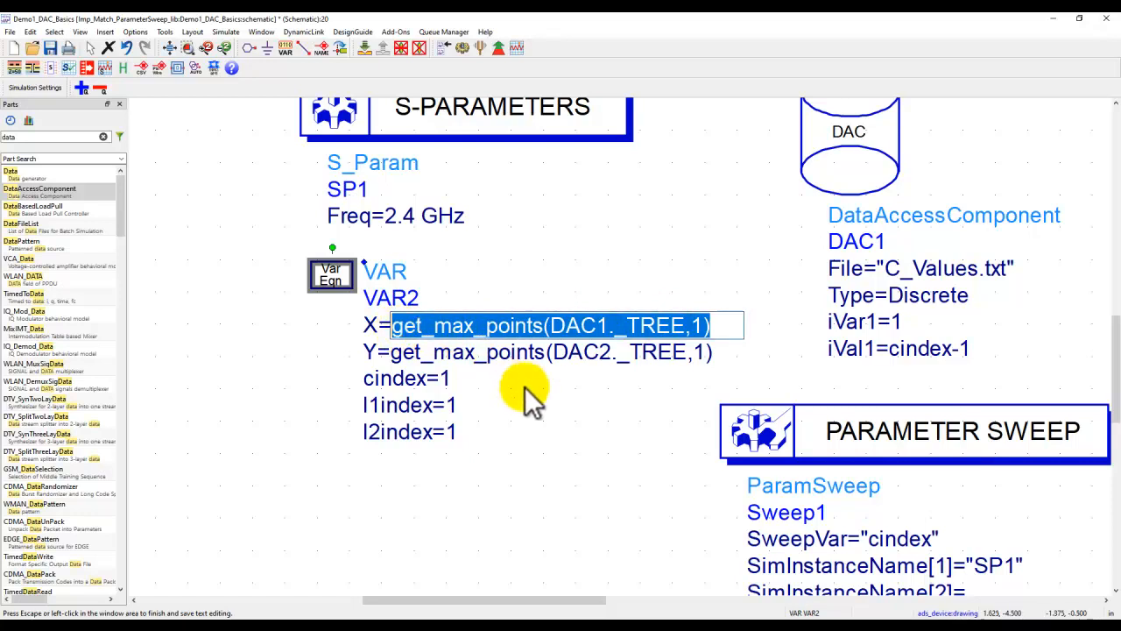
{"action": "left_click", "coordinate": [539, 454]}
{"action": "double_click", "coordinate": [372, 326]}
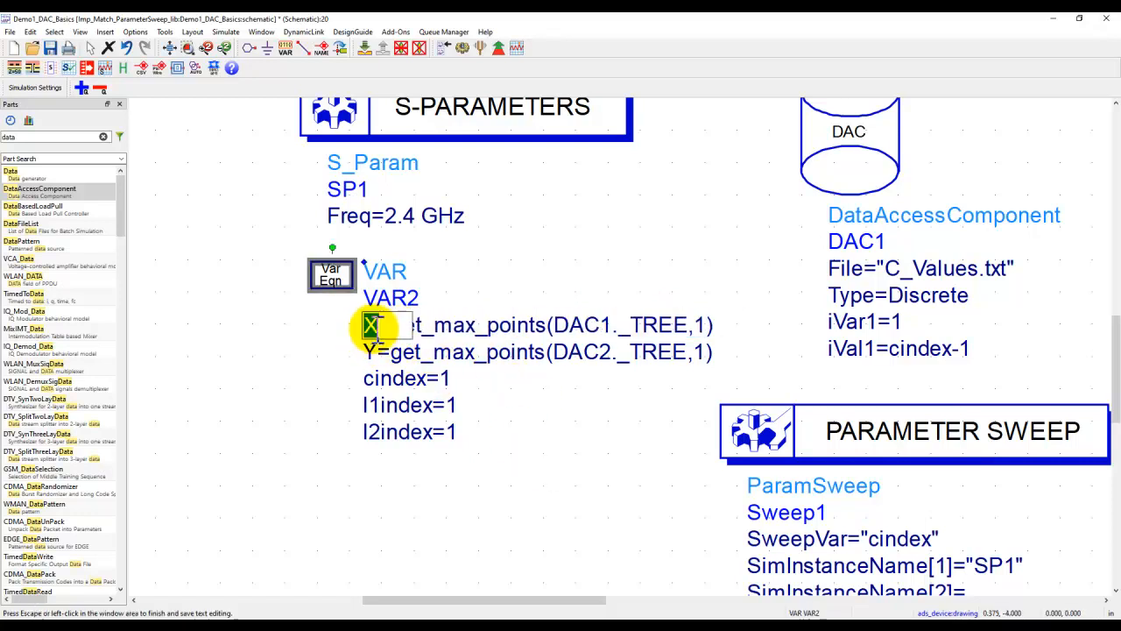
{"action": "left_click", "coordinate": [325, 325]}
{"action": "double_click", "coordinate": [367, 351]}
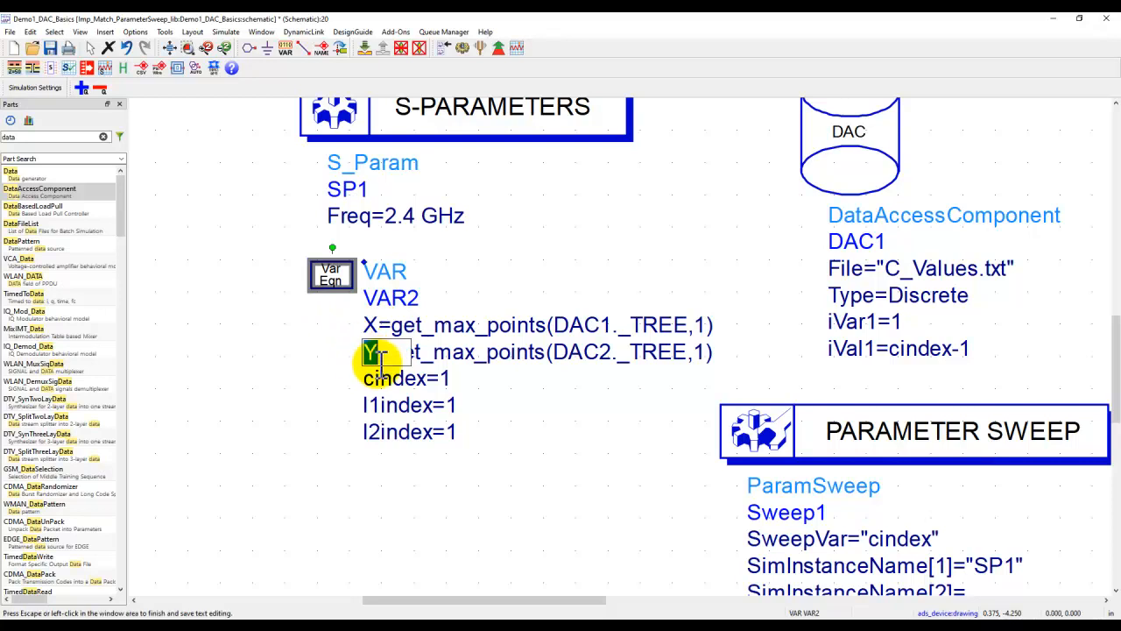
{"action": "left_click", "coordinate": [551, 450]}
Step: Compare Sweep1's Stop expression with the data rows in C_Values.txt and return to the schematic
{"action": "scroll", "coordinate": [550, 450], "scroll_direction": "down", "scroll_amount": 5}
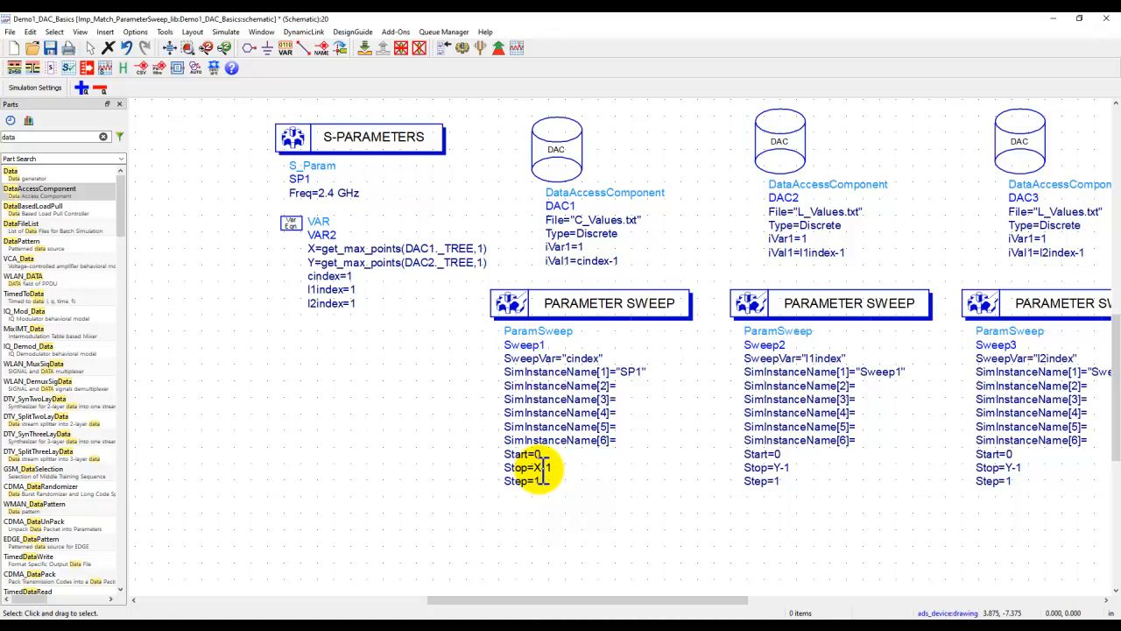
{"action": "double_click", "coordinate": [543, 468]}
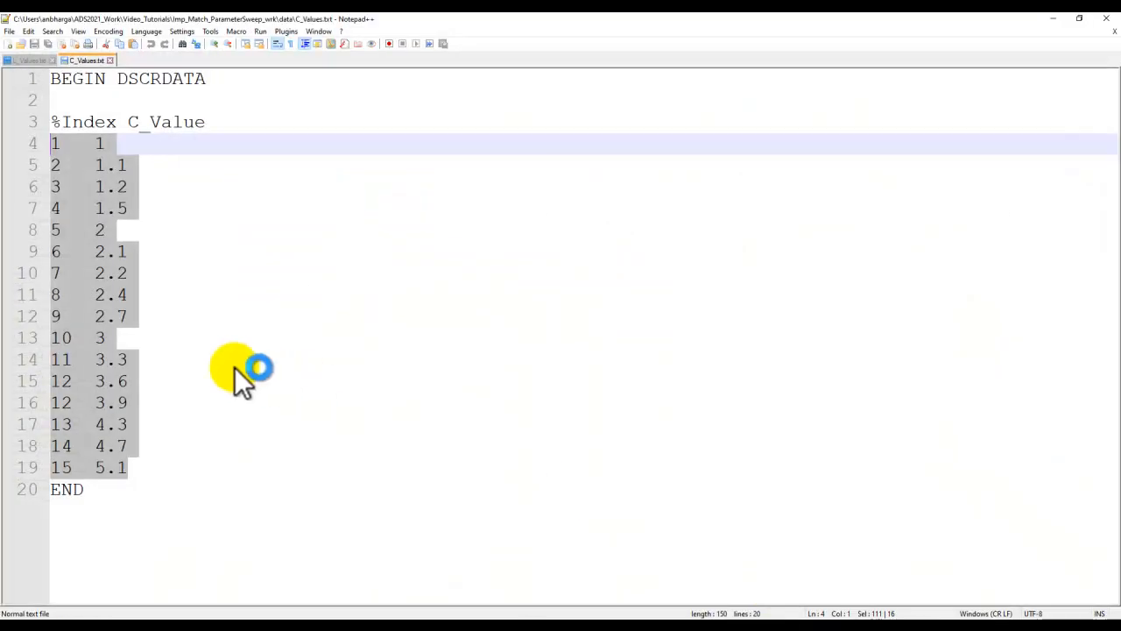
{"action": "left_click_drag", "start_coordinate": [109, 461], "coordinate": [35, 165]}
{"action": "left_click", "coordinate": [1053, 19]}
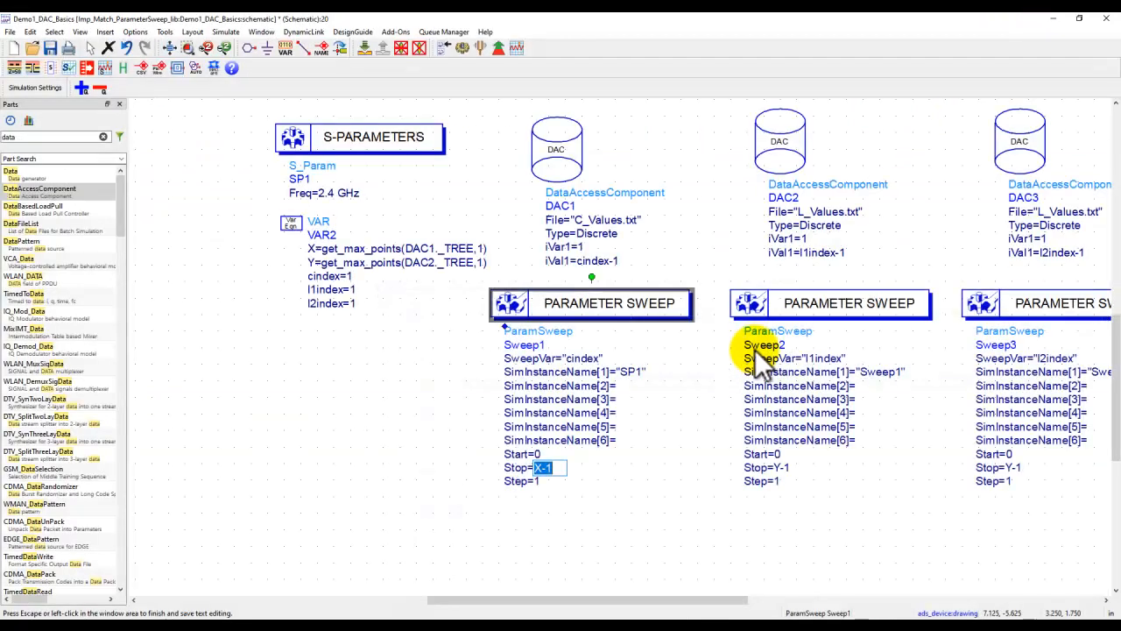
Step: Find the C capacitor in the parts search and place one in the empty area above the Pi network
{"action": "left_click", "coordinate": [172, 49]}
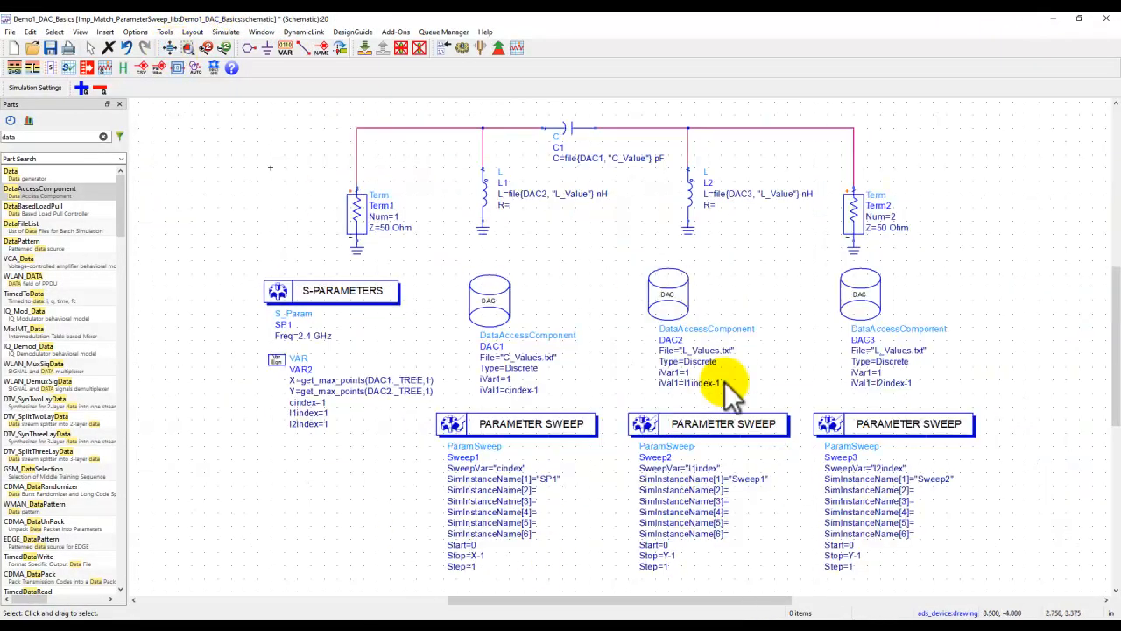
{"action": "left_click_drag", "start_coordinate": [575, 170], "coordinate": [525, 338]}
{"action": "scroll", "coordinate": [561, 343], "scroll_direction": "up", "scroll_amount": 3}
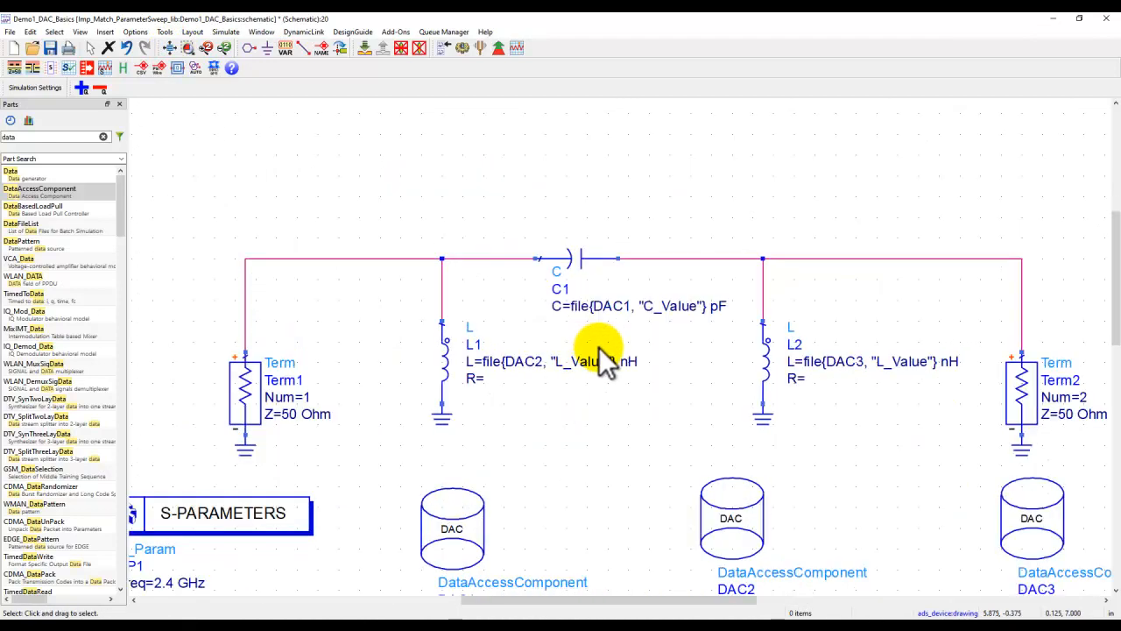
{"action": "left_click", "coordinate": [587, 234]}
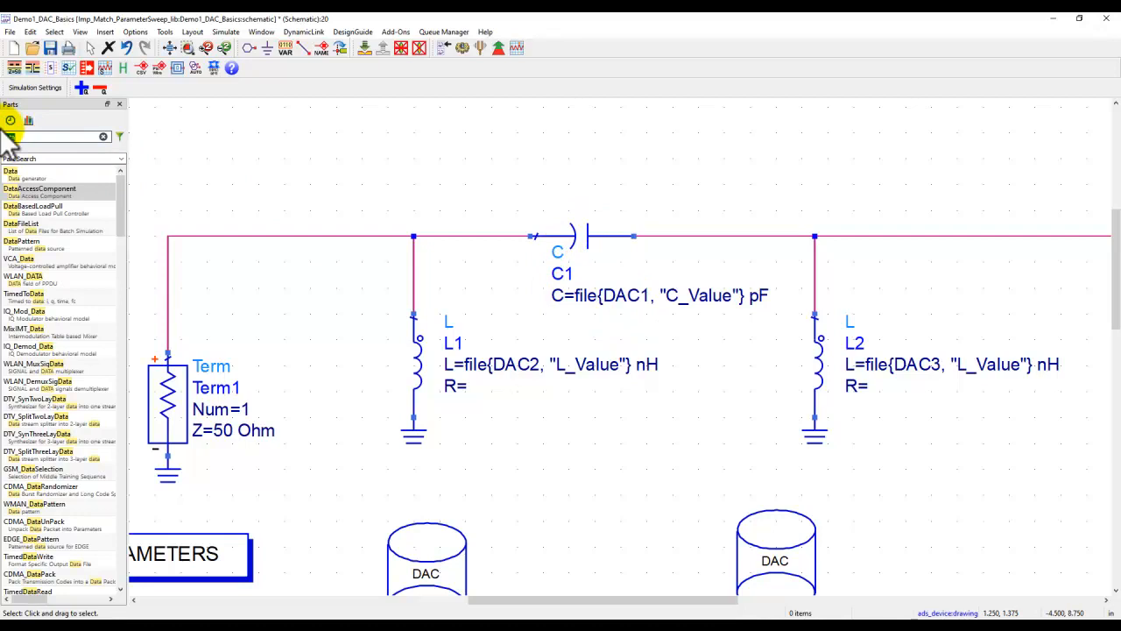
{"action": "type", "text": "c"}
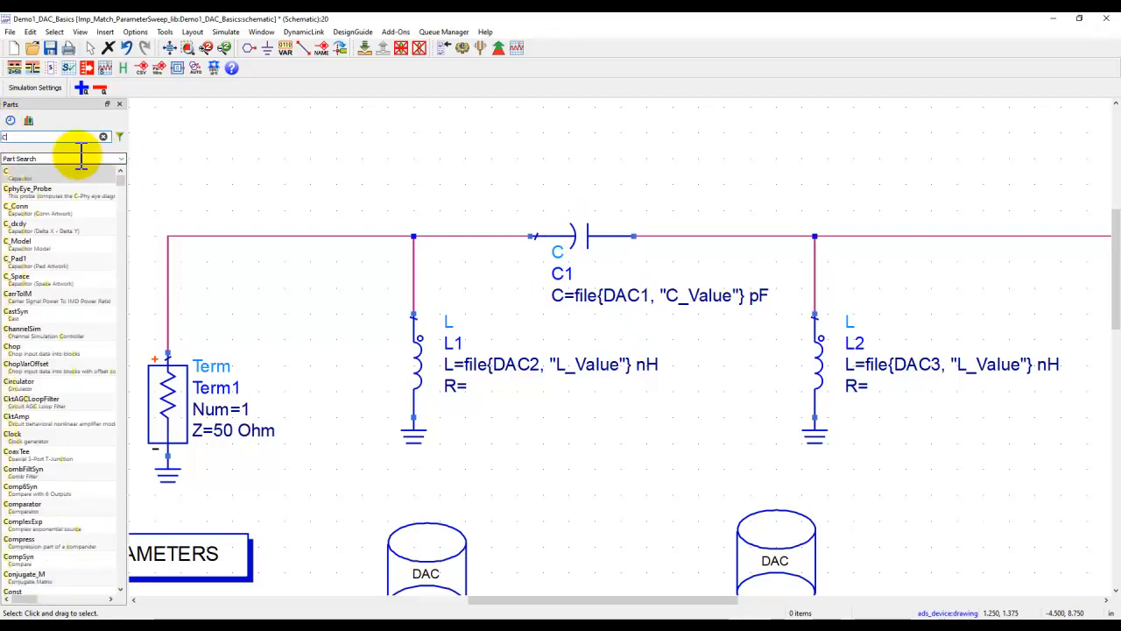
{"action": "left_click", "coordinate": [22, 174]}
{"action": "scroll", "coordinate": [368, 183], "scroll_direction": "down", "scroll_amount": 1}
{"action": "left_click", "coordinate": [494, 150]}
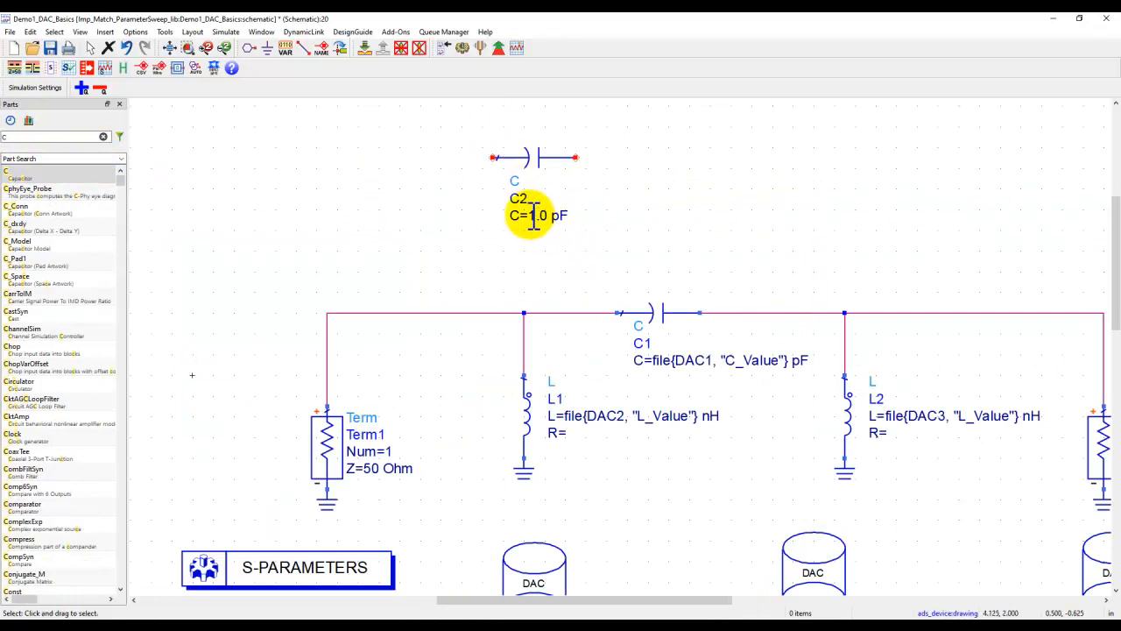
Step: Set capacitor C2's capacitance entry mode to File Based, using instance DAC1, dependent parameter name C_Value and unit pF
{"action": "double_click", "coordinate": [547, 159]}
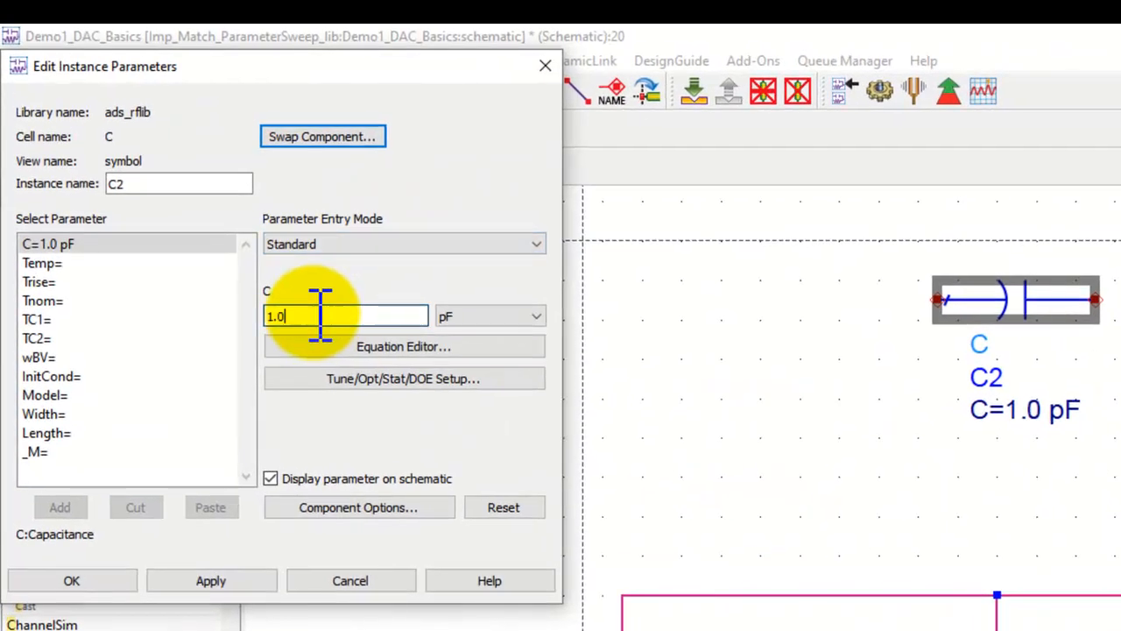
{"action": "left_click", "coordinate": [302, 242]}
{"action": "left_click", "coordinate": [340, 277]}
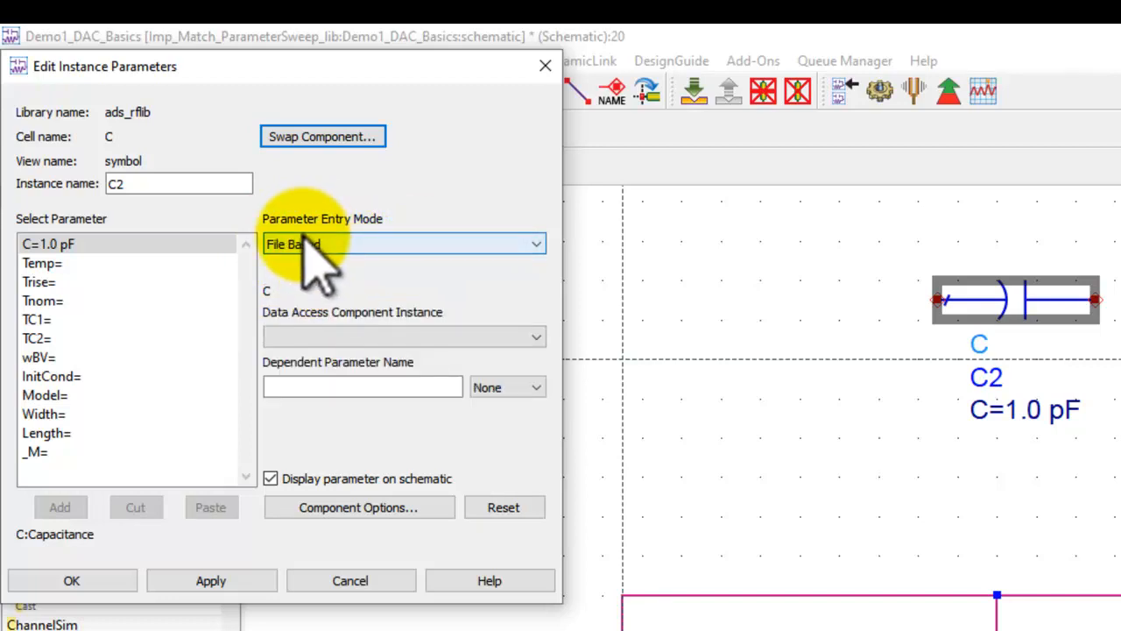
{"action": "left_click", "coordinate": [390, 336]}
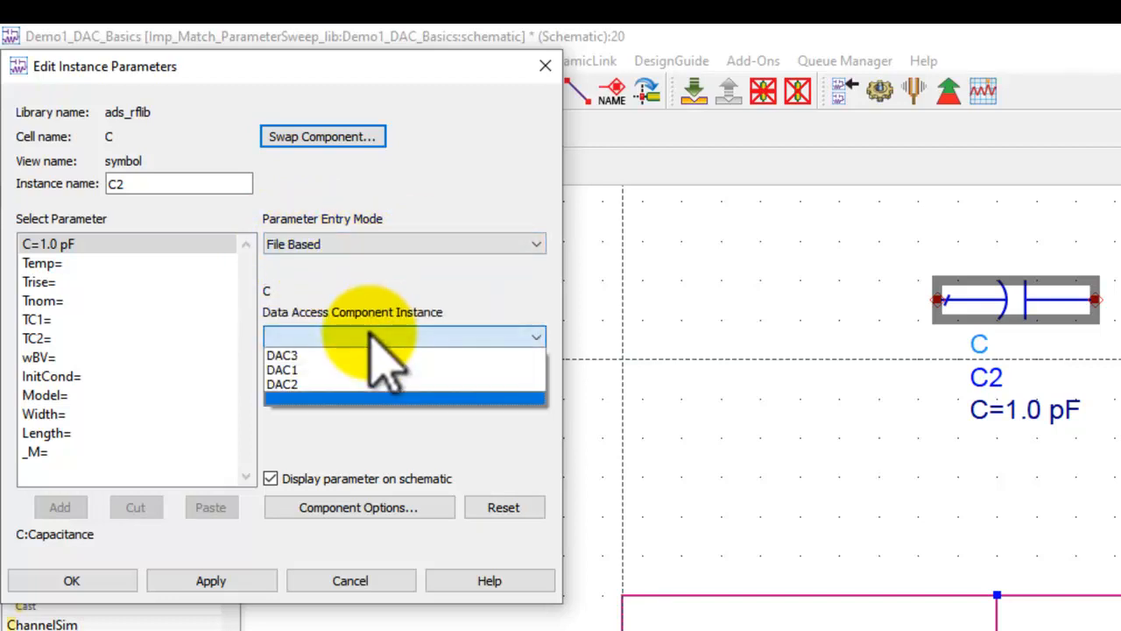
{"action": "left_click", "coordinate": [302, 369]}
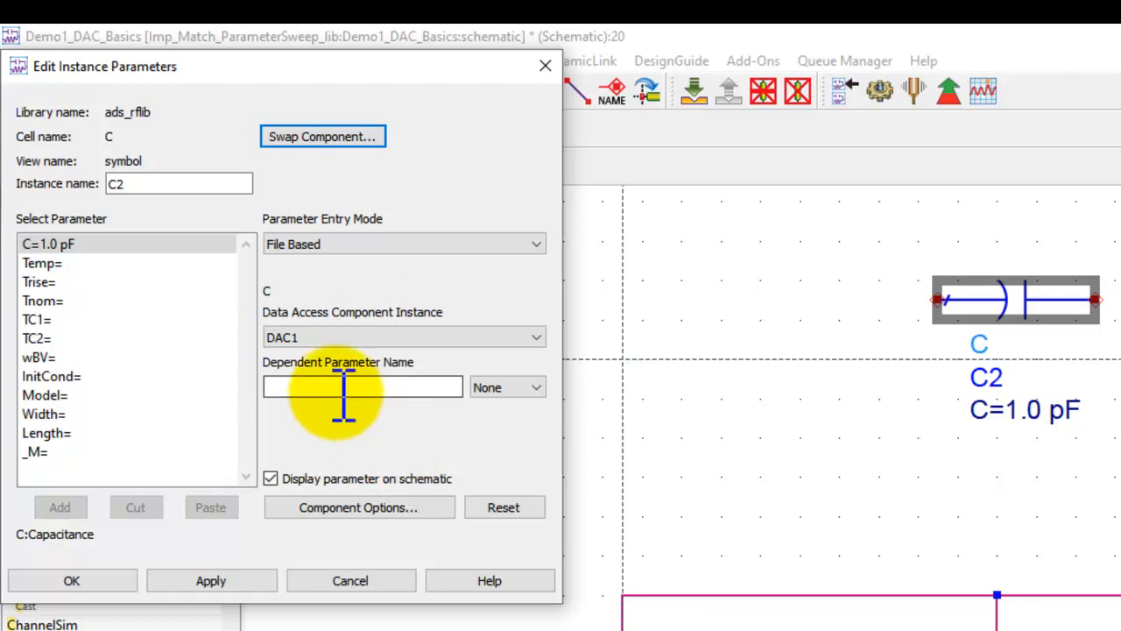
{"action": "left_click", "coordinate": [375, 386]}
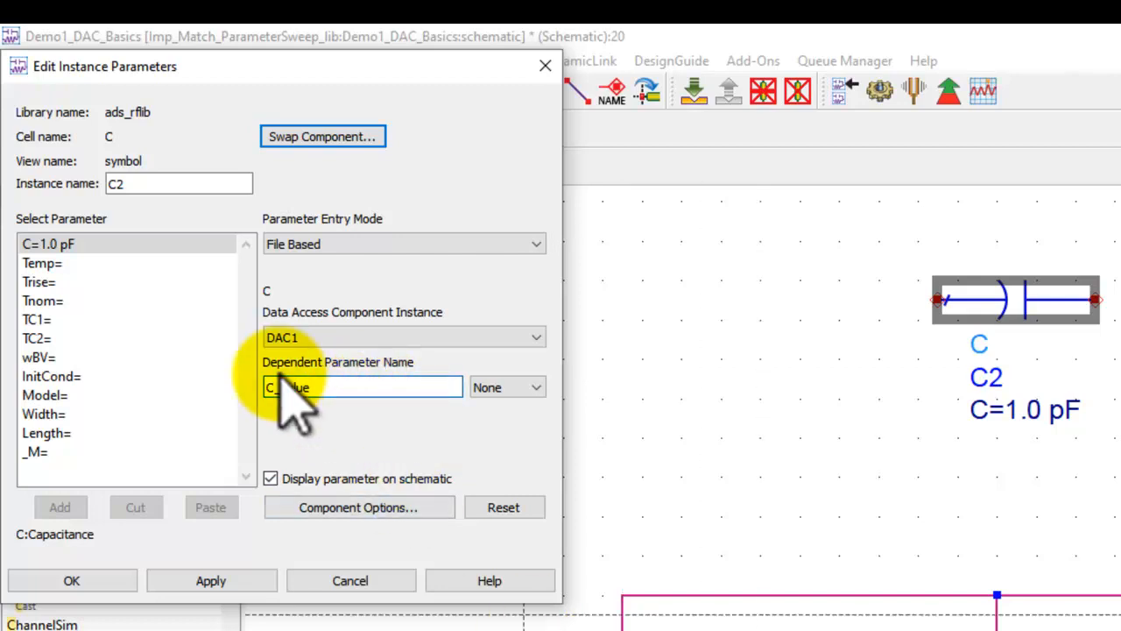
{"action": "left_click", "coordinate": [512, 391]}
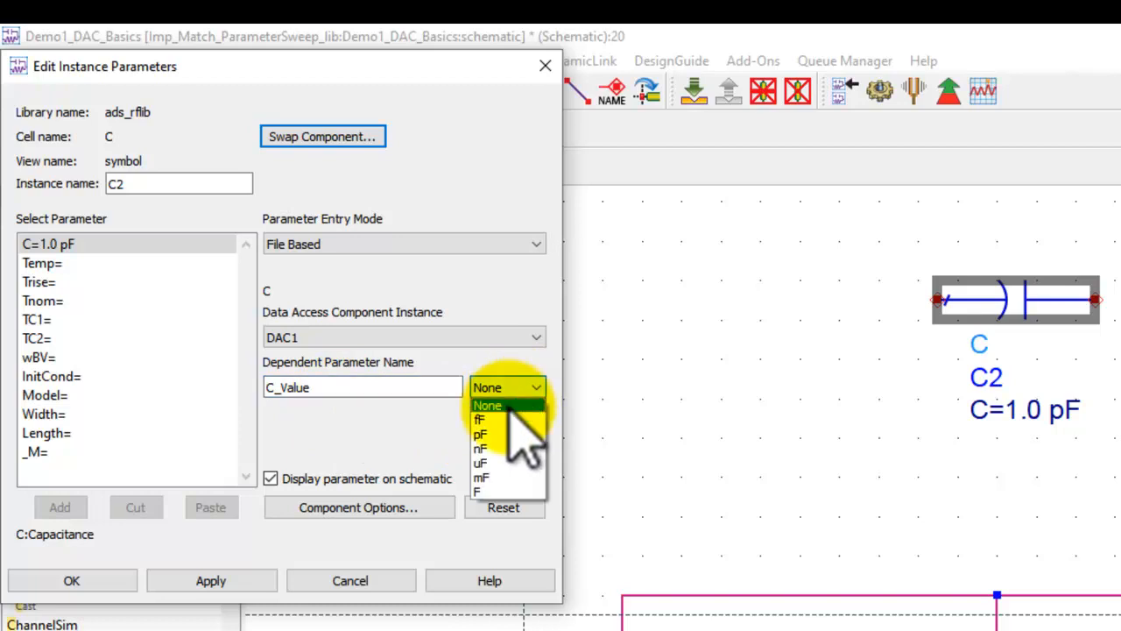
{"action": "left_click", "coordinate": [488, 433]}
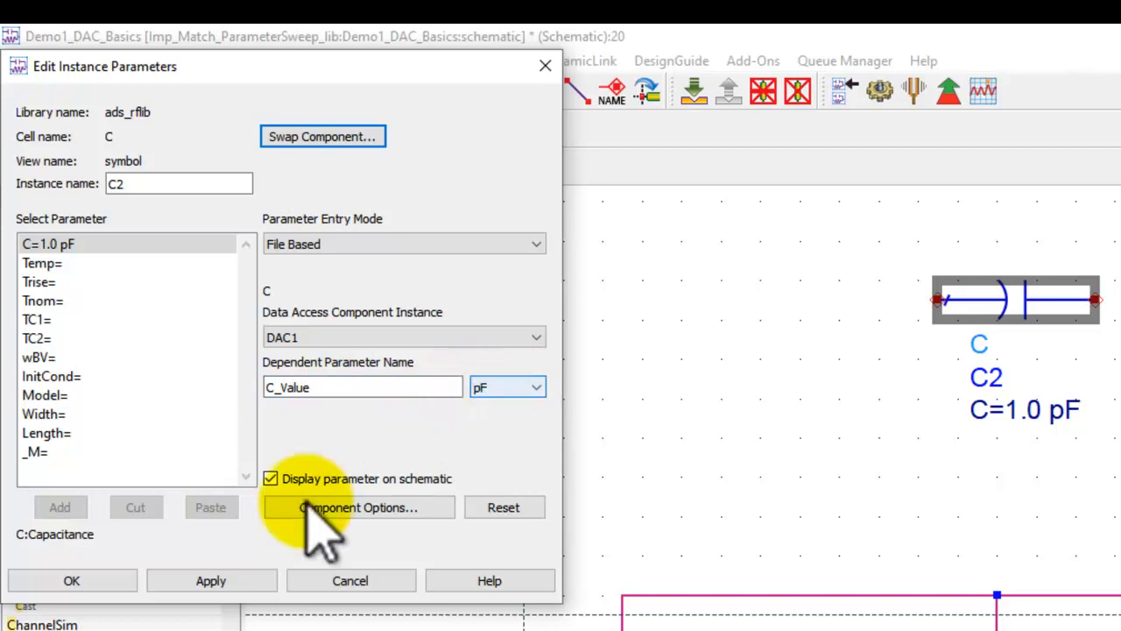
{"action": "left_click", "coordinate": [211, 580]}
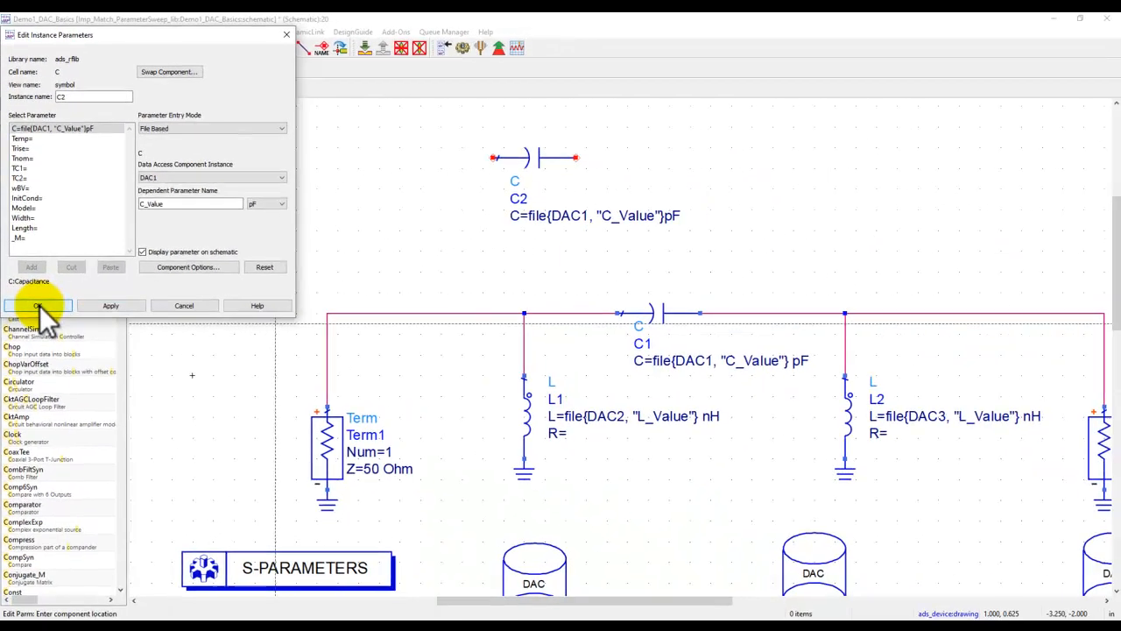
{"action": "left_click", "coordinate": [53, 408]}
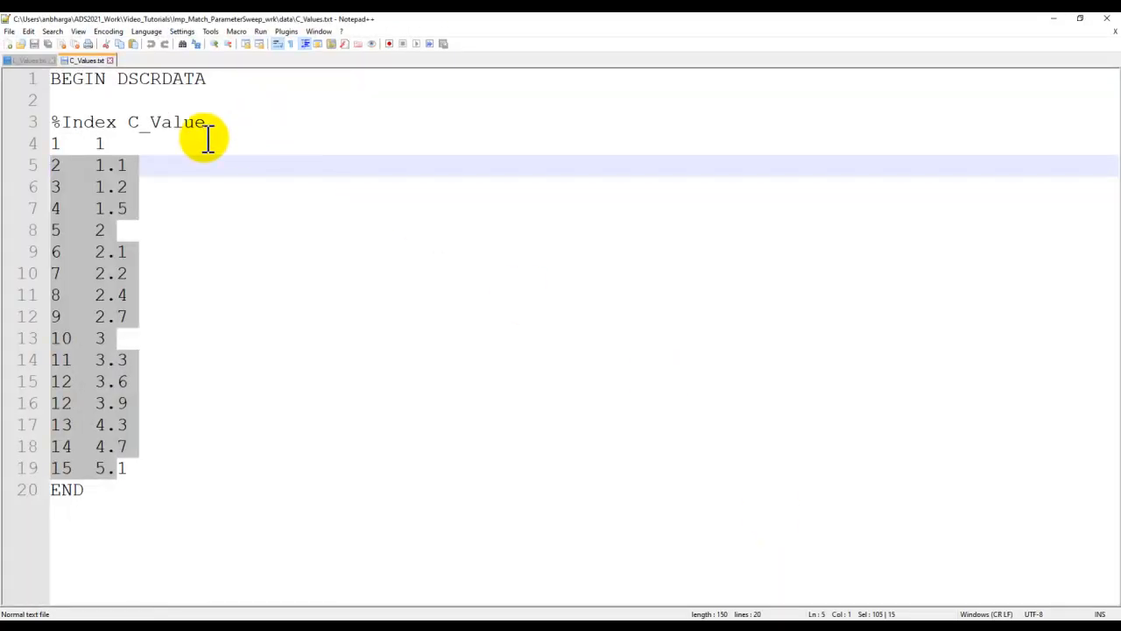
Step: Examine the C_Value column header in C_Values.txt and close the text editor
{"action": "left_click", "coordinate": [177, 123]}
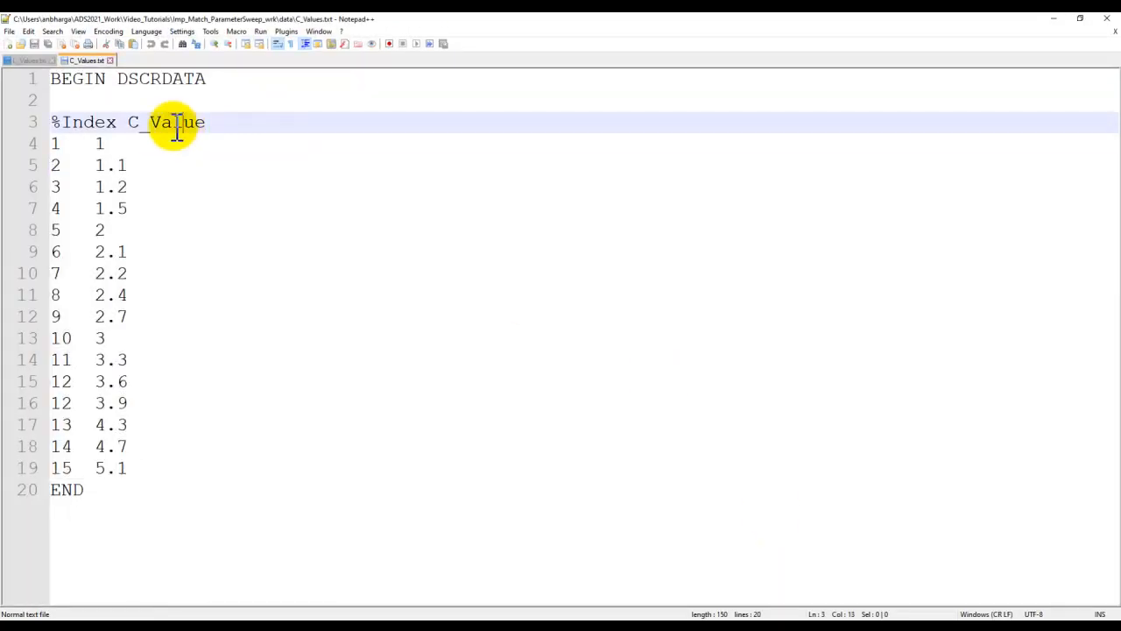
{"action": "left_click_drag", "start_coordinate": [136, 123], "coordinate": [205, 123]}
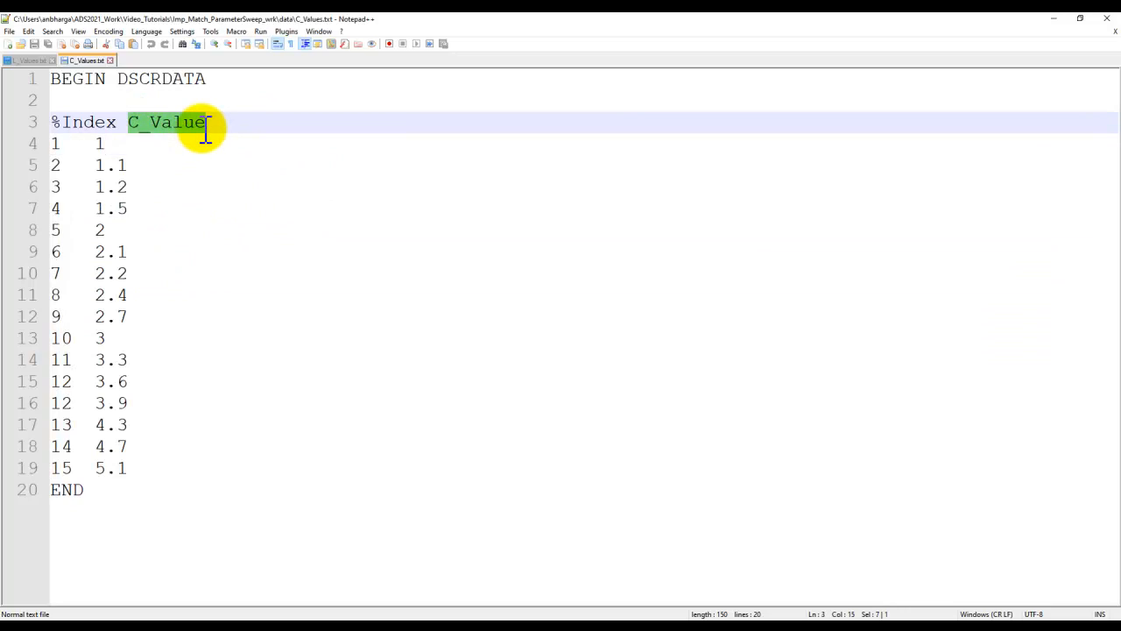
{"action": "left_click", "coordinate": [221, 132]}
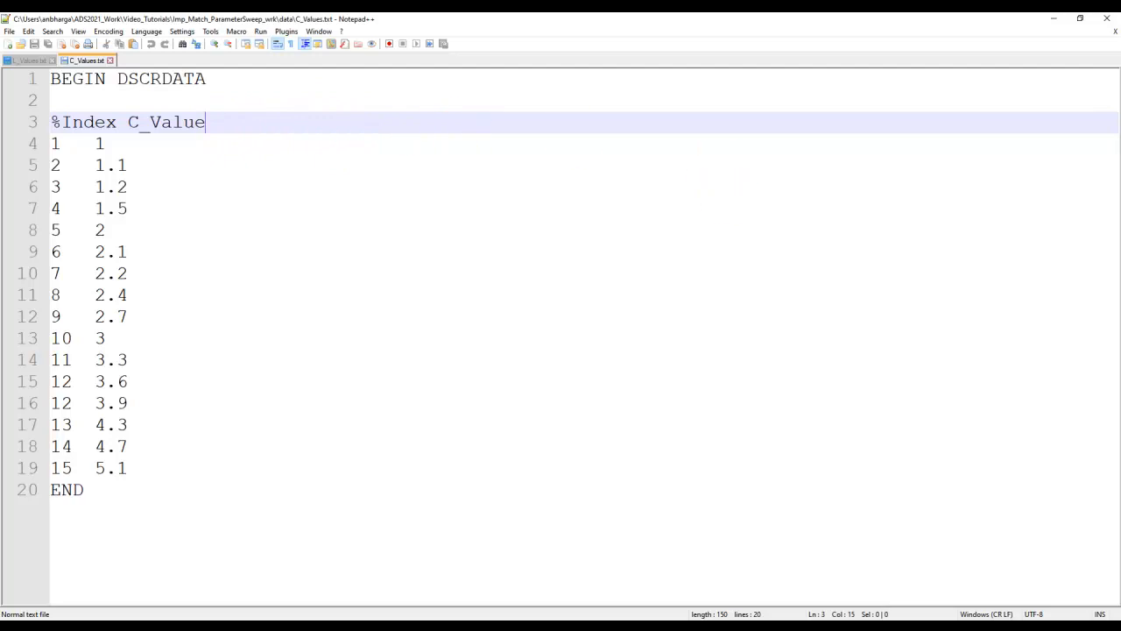
{"action": "left_click", "coordinate": [1106, 20]}
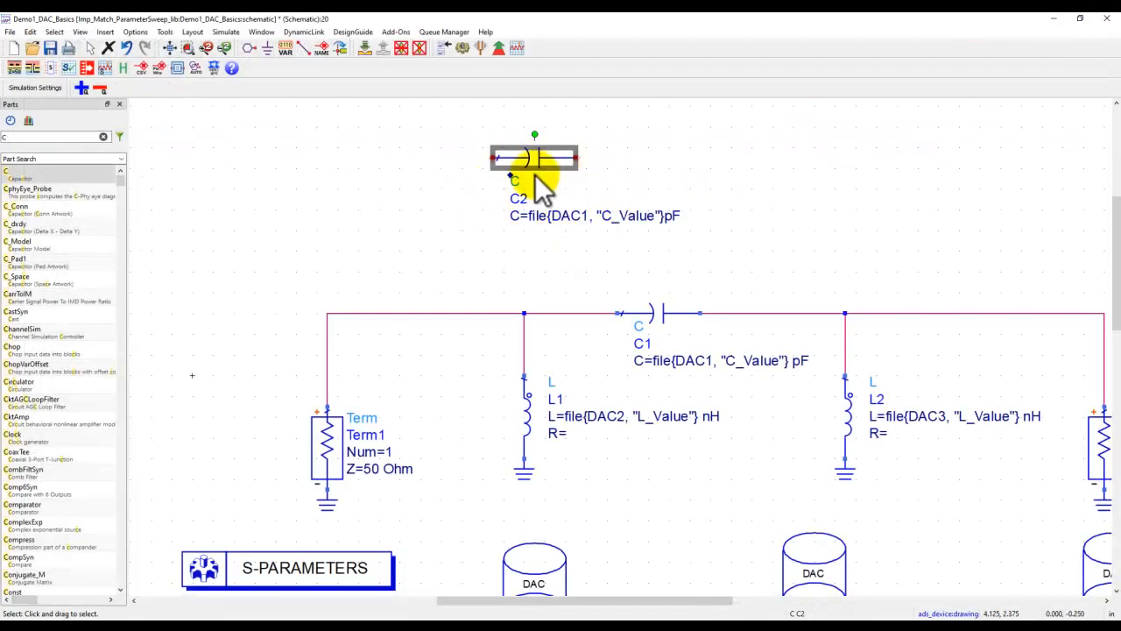
Step: Delete the extra capacitor C2 above the Pi network and simulate the schematic
{"action": "key", "text": "Delete"}
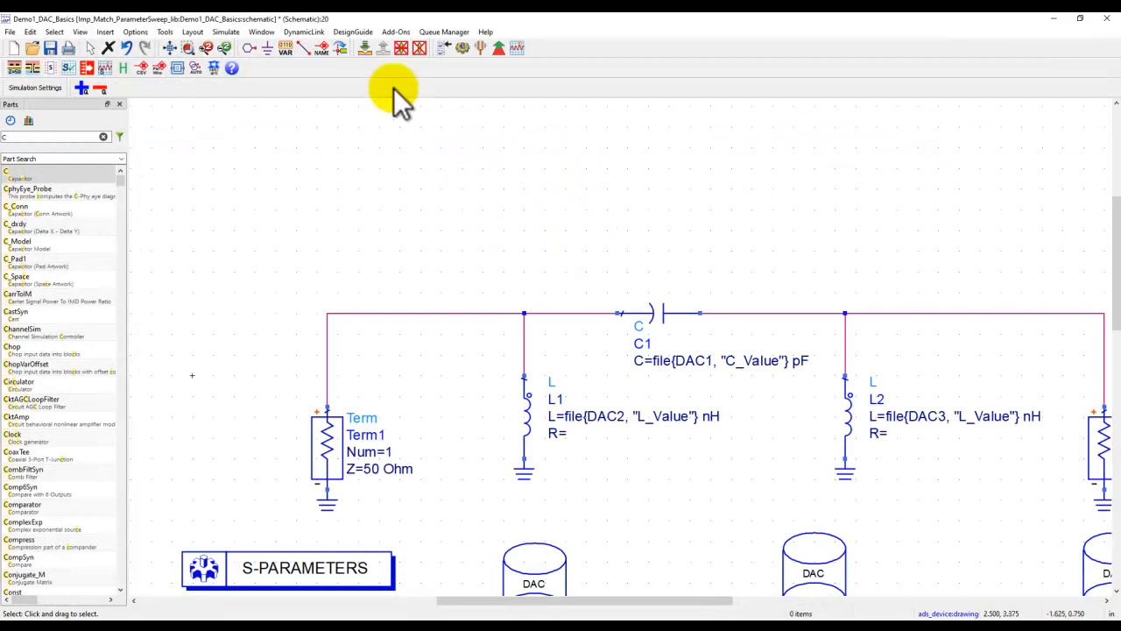
{"action": "left_click", "coordinate": [187, 48]}
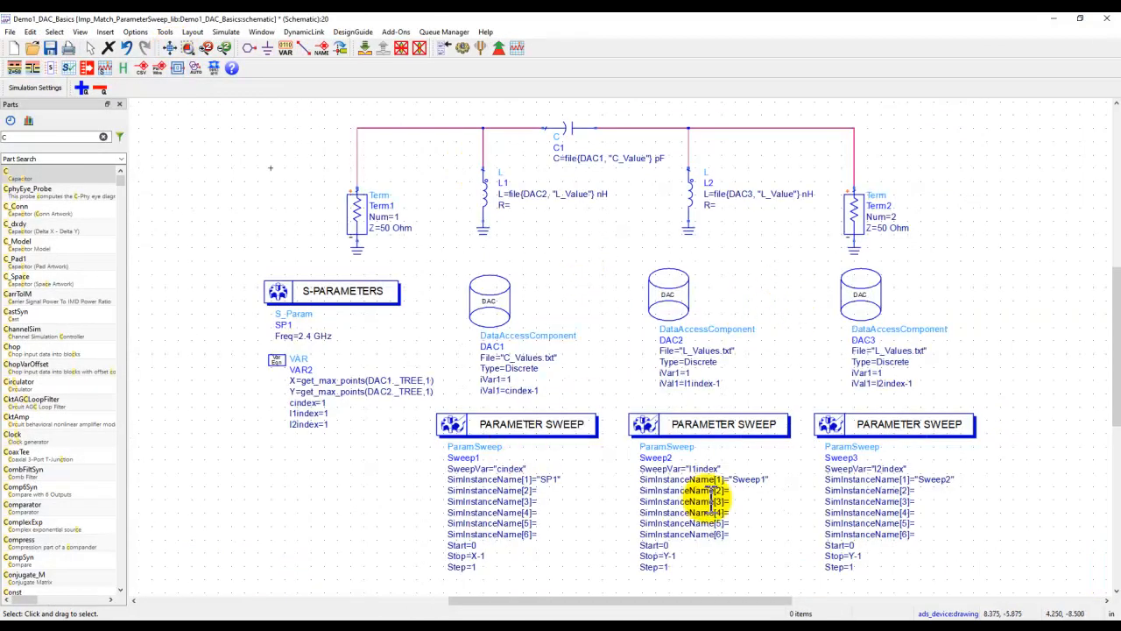
{"action": "left_click", "coordinate": [463, 49]}
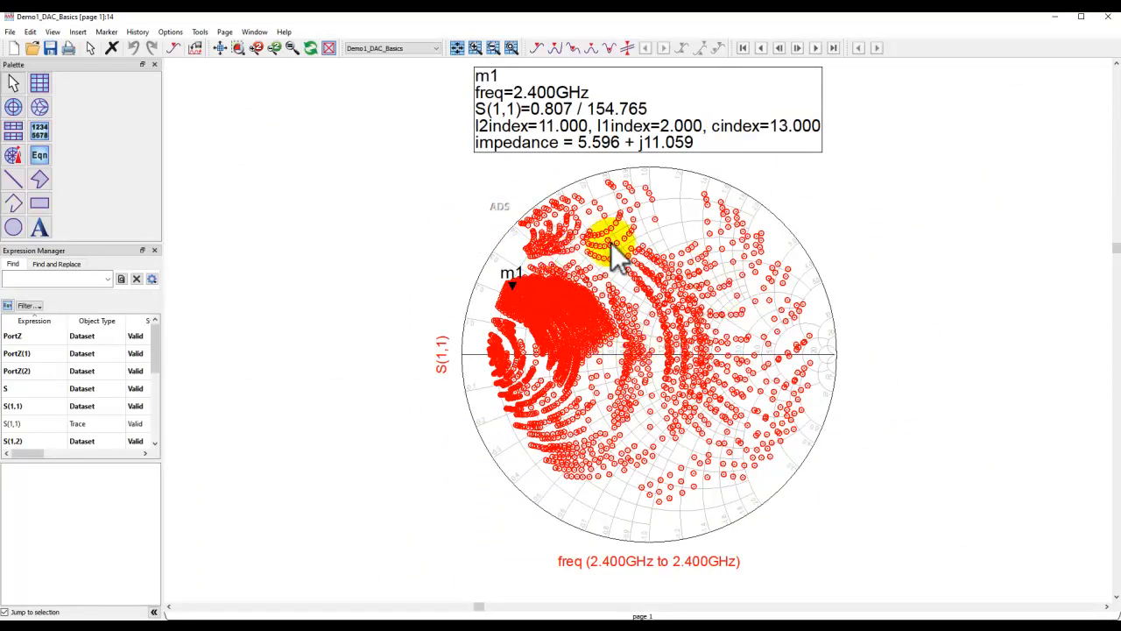
Step: Move marker m1 on the S(1,1) Smith chart to an impedance of about 26.2 + j35.3, and close the data display without saving
{"action": "mouse_move", "coordinate": [516, 284]}
{"action": "left_mouse_down"}
{"action": "mouse_move", "coordinate": [625, 252]}
{"action": "mouse_move", "coordinate": [634, 272]}
{"action": "left_mouse_up"}
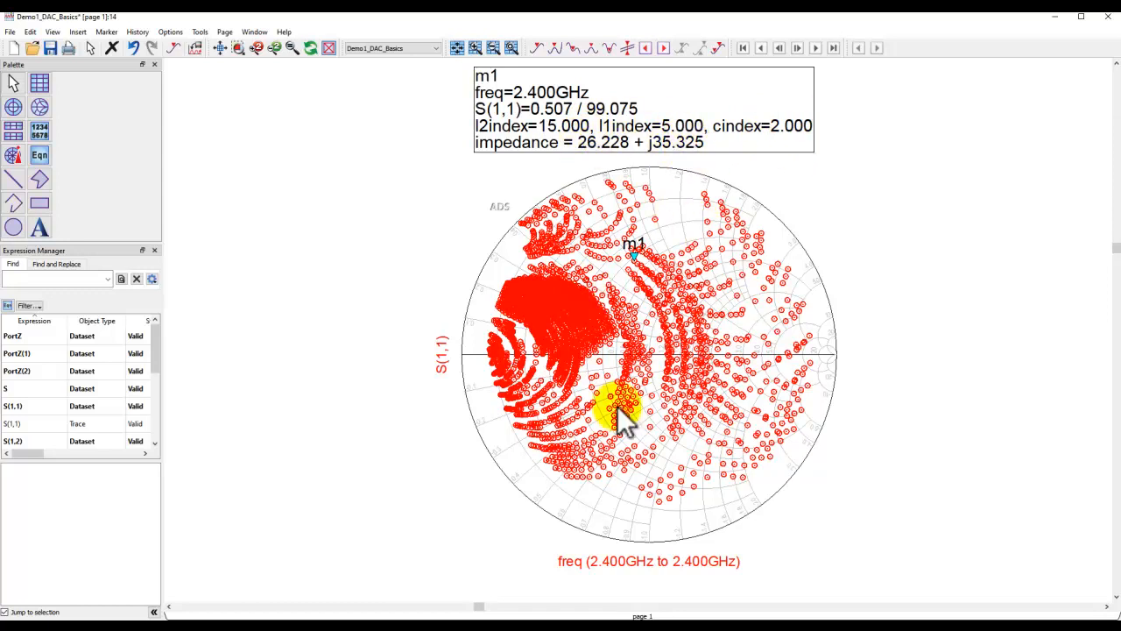
{"action": "mouse_move", "coordinate": [575, 364]}
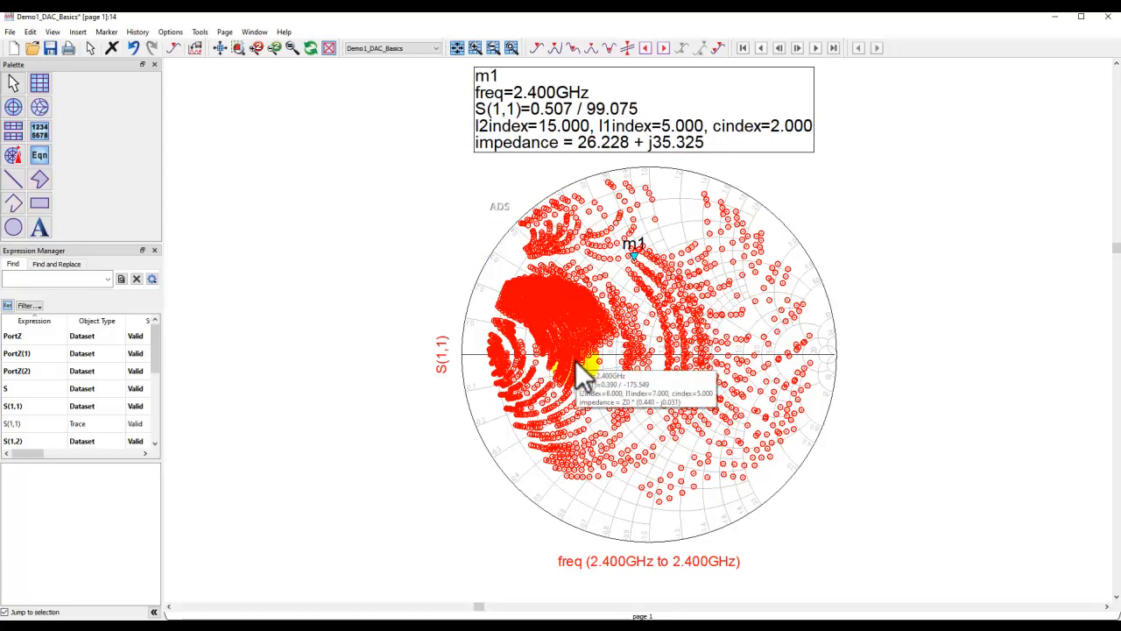
{"action": "left_click", "coordinate": [1107, 17]}
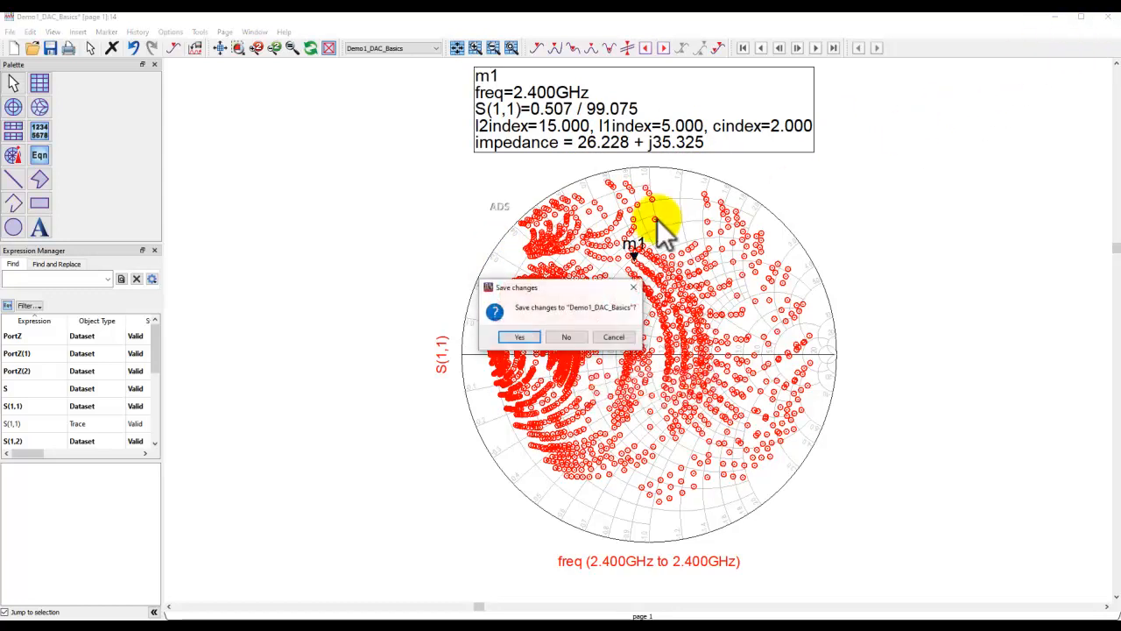
{"action": "left_click", "coordinate": [565, 337]}
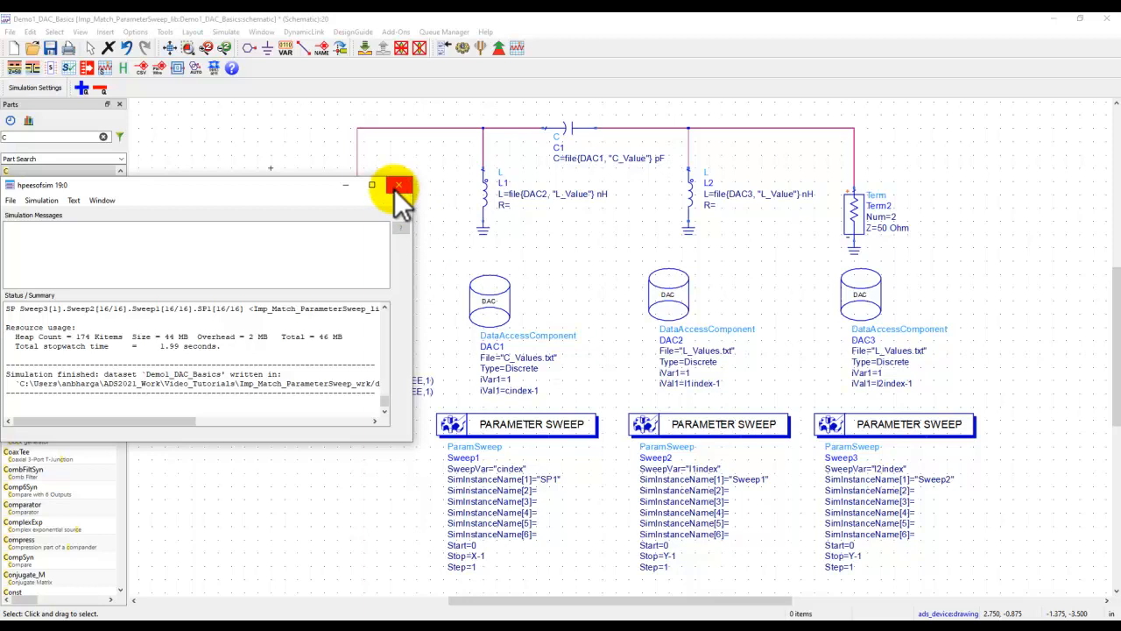
Step: Close the simulation status window and the Demo1_DAC_Basics schematic without saving changes
{"action": "left_click", "coordinate": [399, 186]}
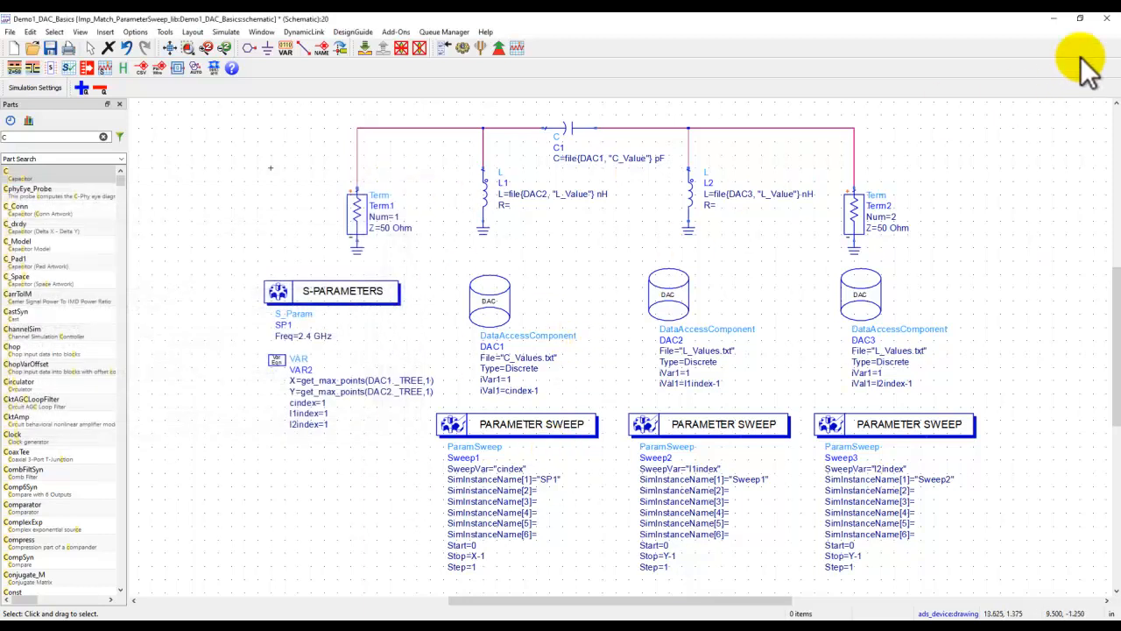
{"action": "left_click", "coordinate": [1106, 21]}
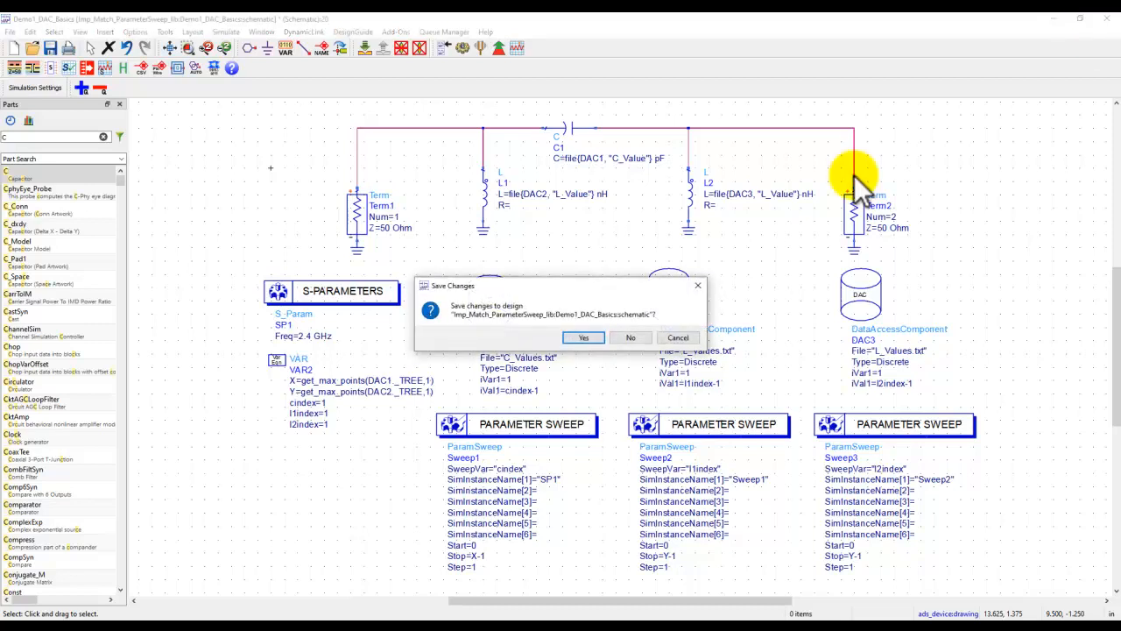
{"action": "left_click", "coordinate": [628, 336]}
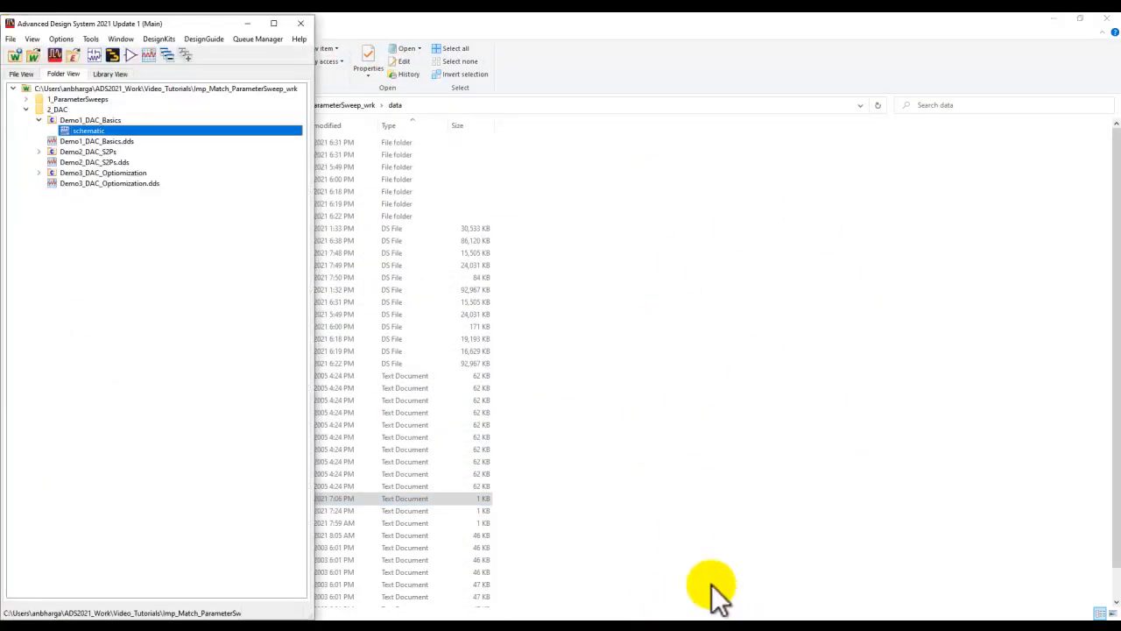
Step: Open the Demo2_DAC_S2Ps schematic from the 2_DAC folder and inspect its series SnP1 component
{"action": "double_click", "coordinate": [87, 153]}
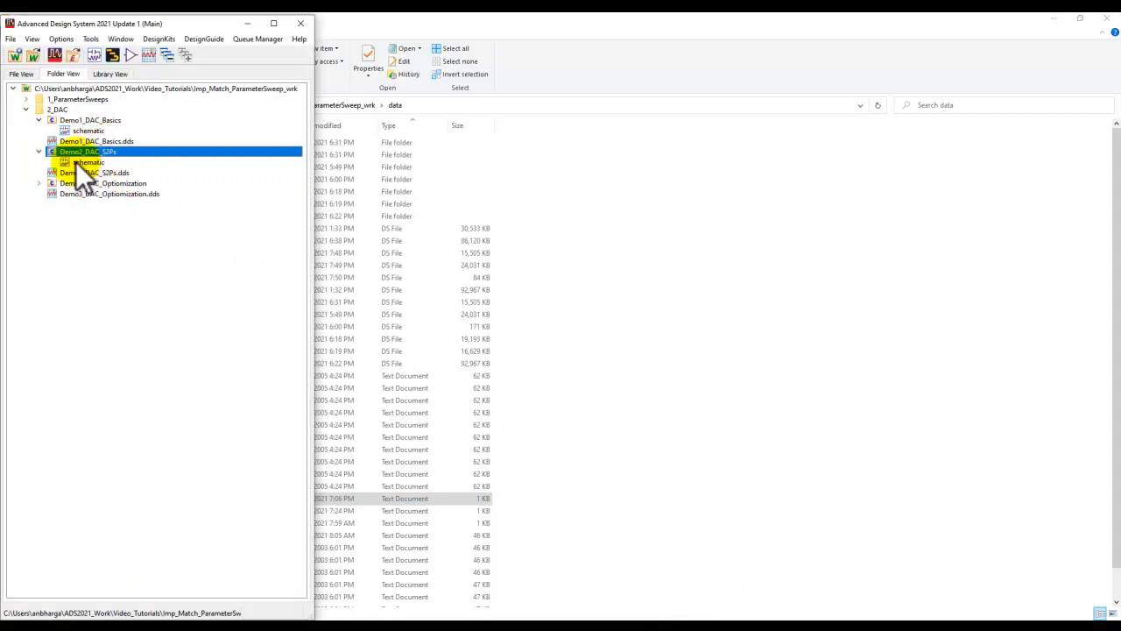
{"action": "double_click", "coordinate": [76, 162]}
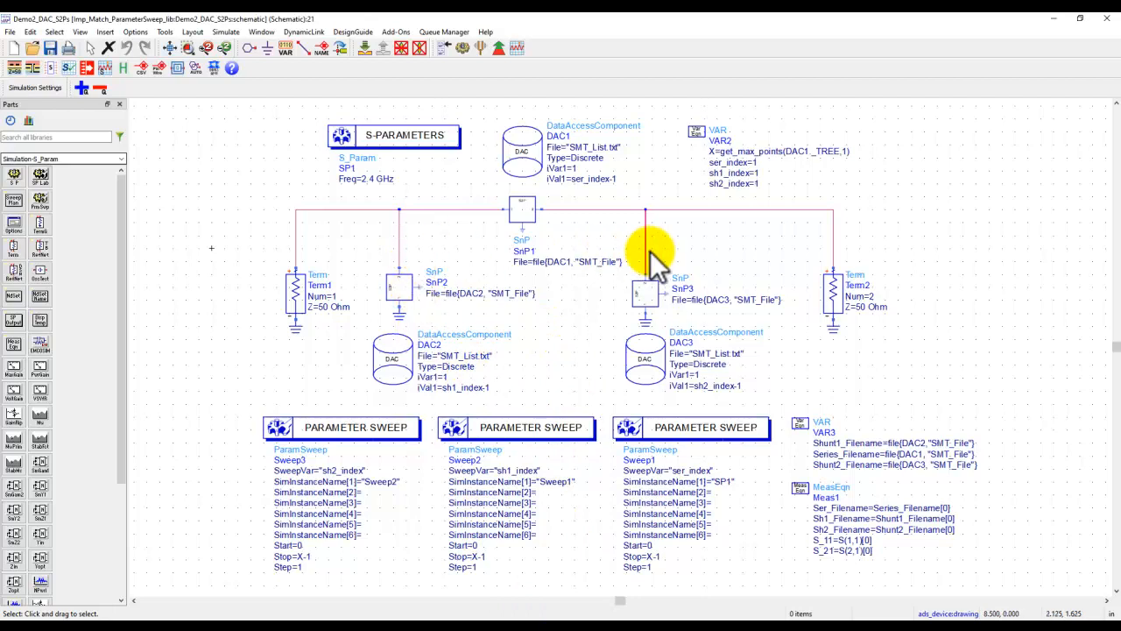
{"action": "scroll", "coordinate": [593, 306], "scroll_direction": "up", "scroll_amount": 2}
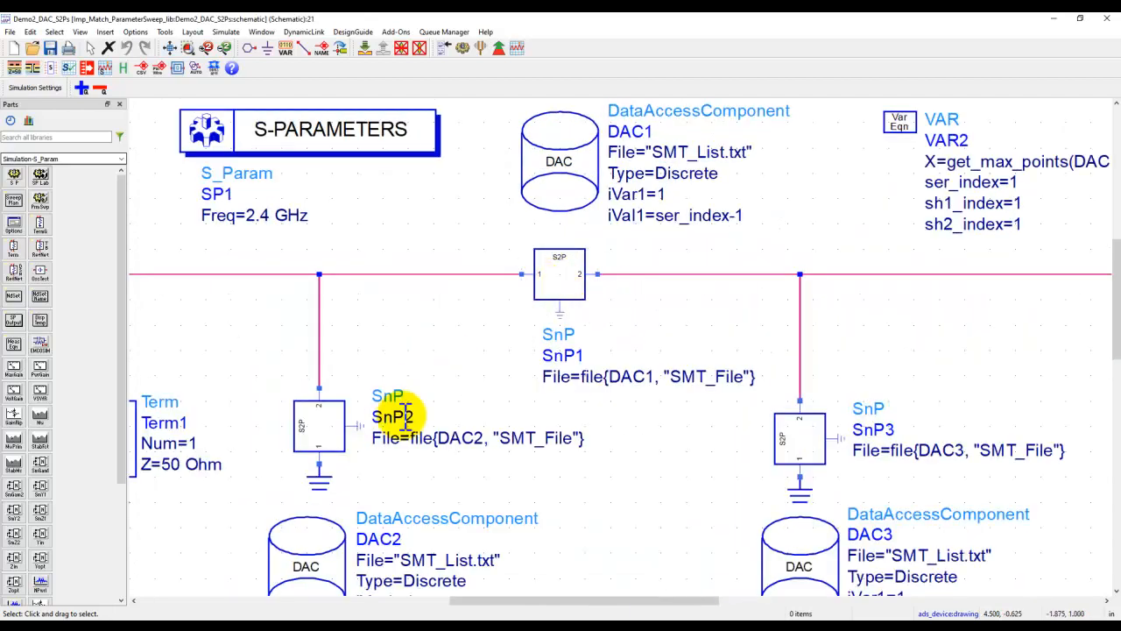
{"action": "left_click", "coordinate": [569, 290]}
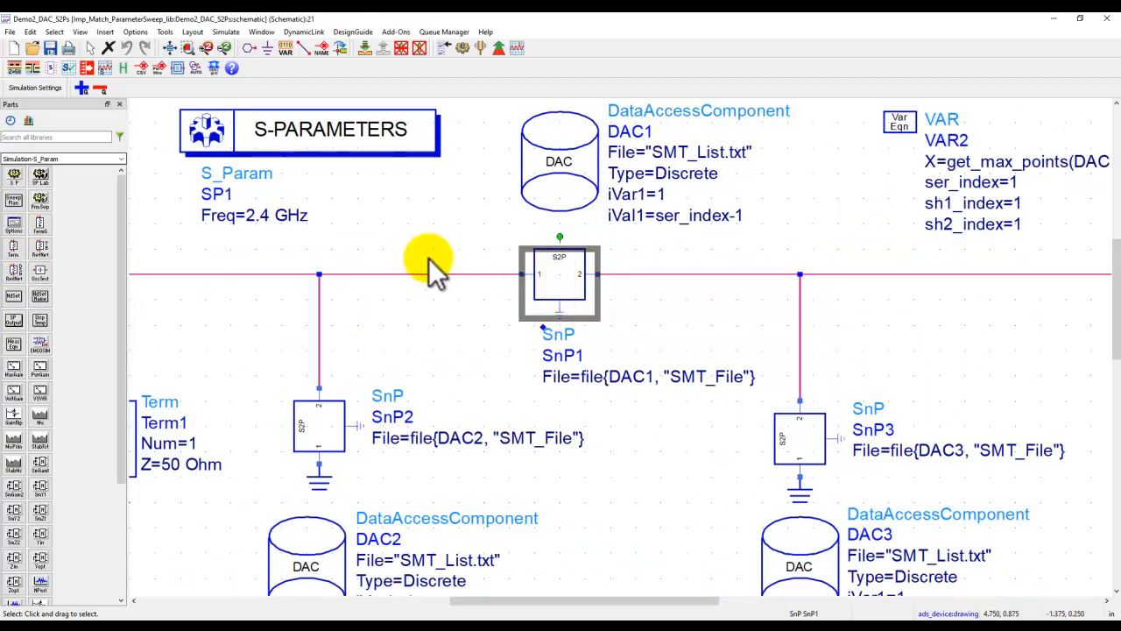
{"action": "scroll", "coordinate": [428, 257], "scroll_direction": "down", "scroll_amount": 2}
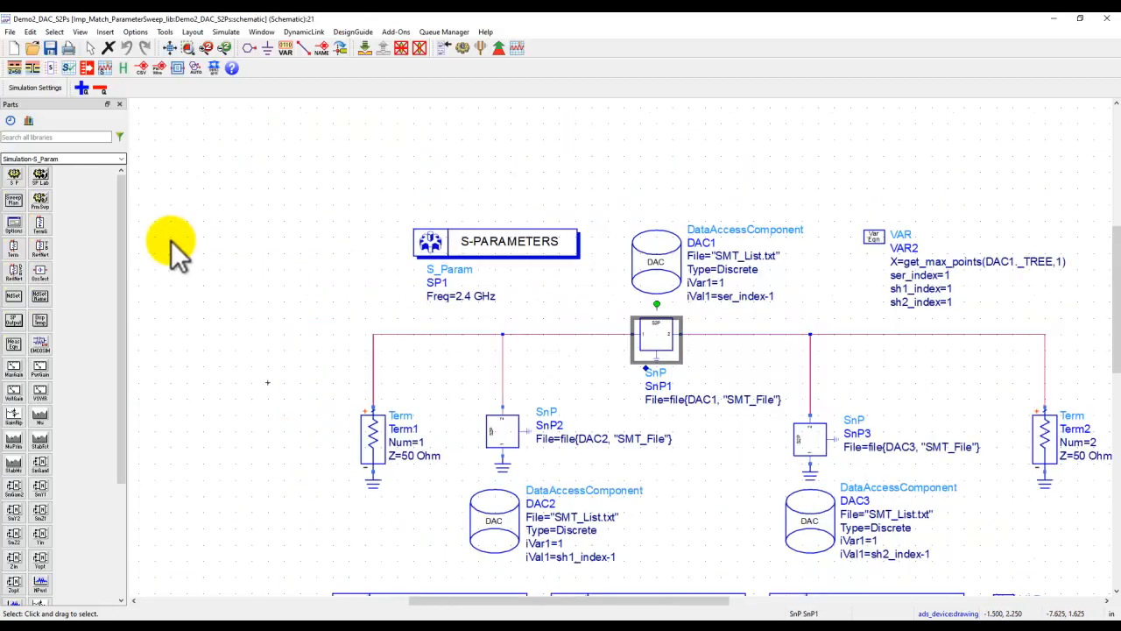
Step: Find the S2P component in the parts search and place one in the empty area beside the S-PARAMETERS controller
{"action": "left_click", "coordinate": [50, 137]}
{"action": "type", "text": "s2p"}
{"action": "left_click", "coordinate": [39, 175]}
{"action": "left_click", "coordinate": [250, 175]}
{"action": "key", "text": "Escape"}
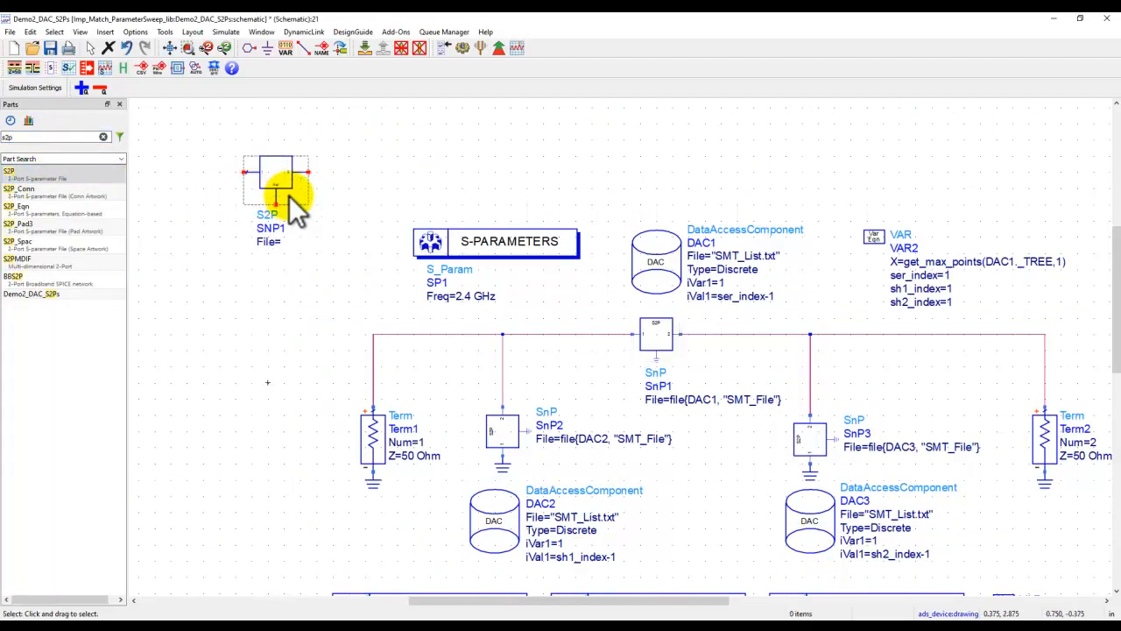
Step: Set the new S2P component's parameter entry mode to File Based, using instance DAC1 and dependent parameter name SMT_File
{"action": "scroll", "coordinate": [289, 195], "scroll_direction": "up", "scroll_amount": 2}
{"action": "double_click", "coordinate": [560, 289]}
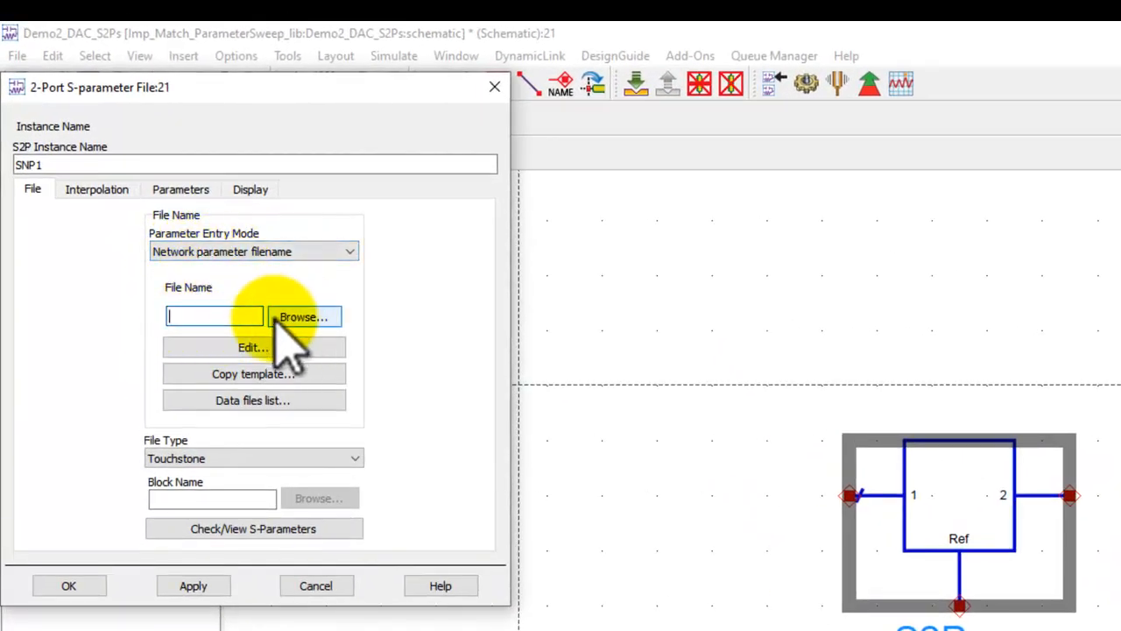
{"action": "left_click", "coordinate": [282, 252]}
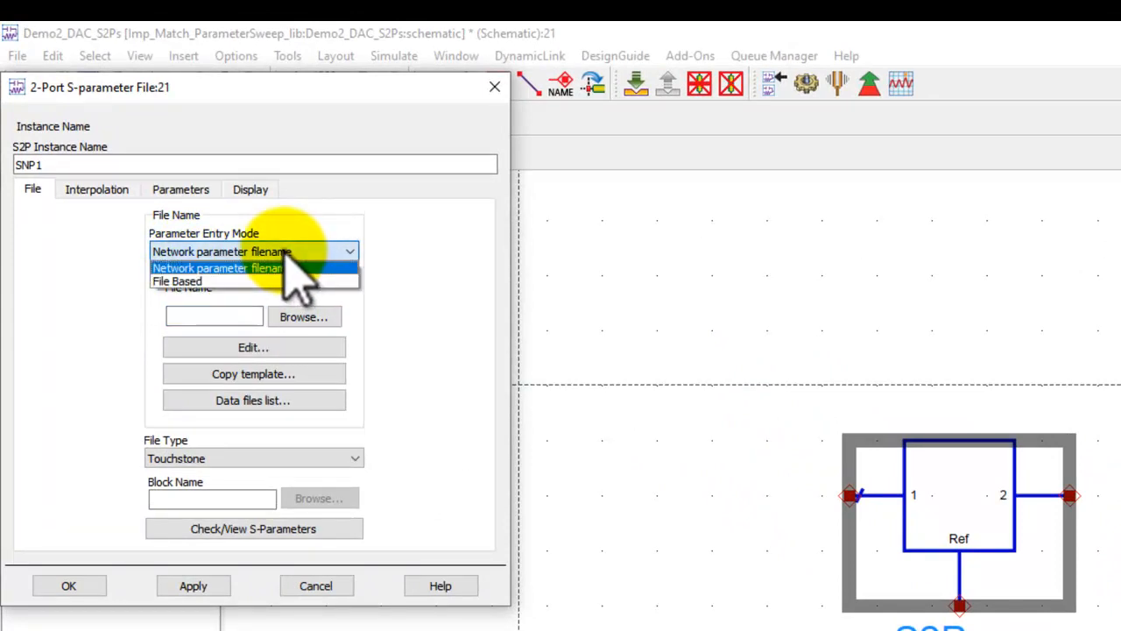
{"action": "left_click", "coordinate": [184, 281]}
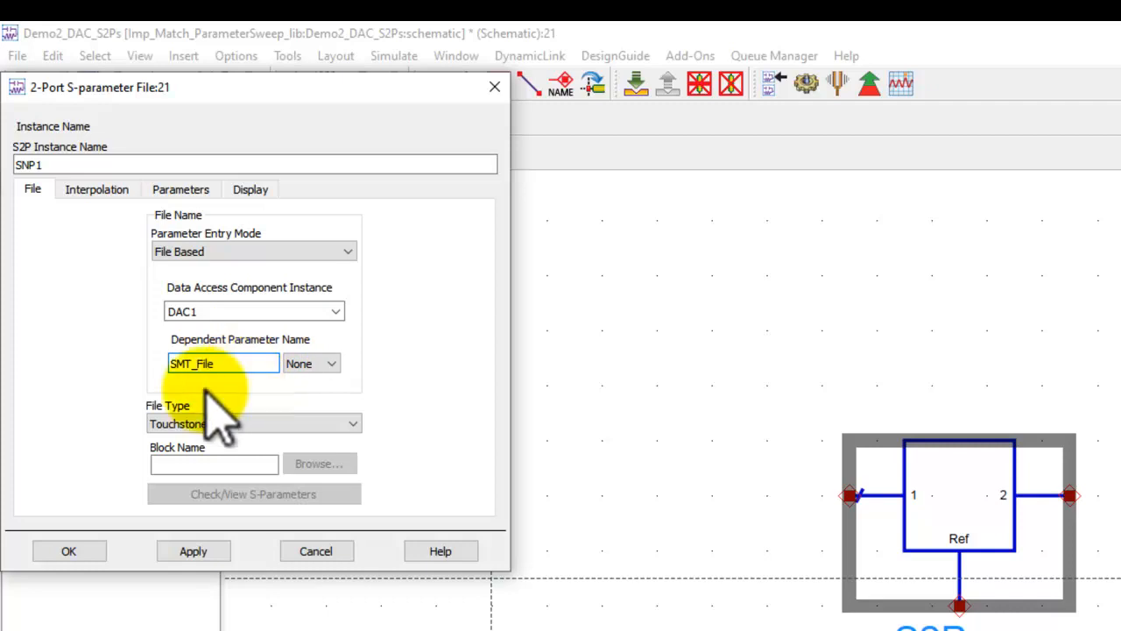
{"action": "left_click", "coordinate": [193, 551]}
{"action": "left_click", "coordinate": [70, 551]}
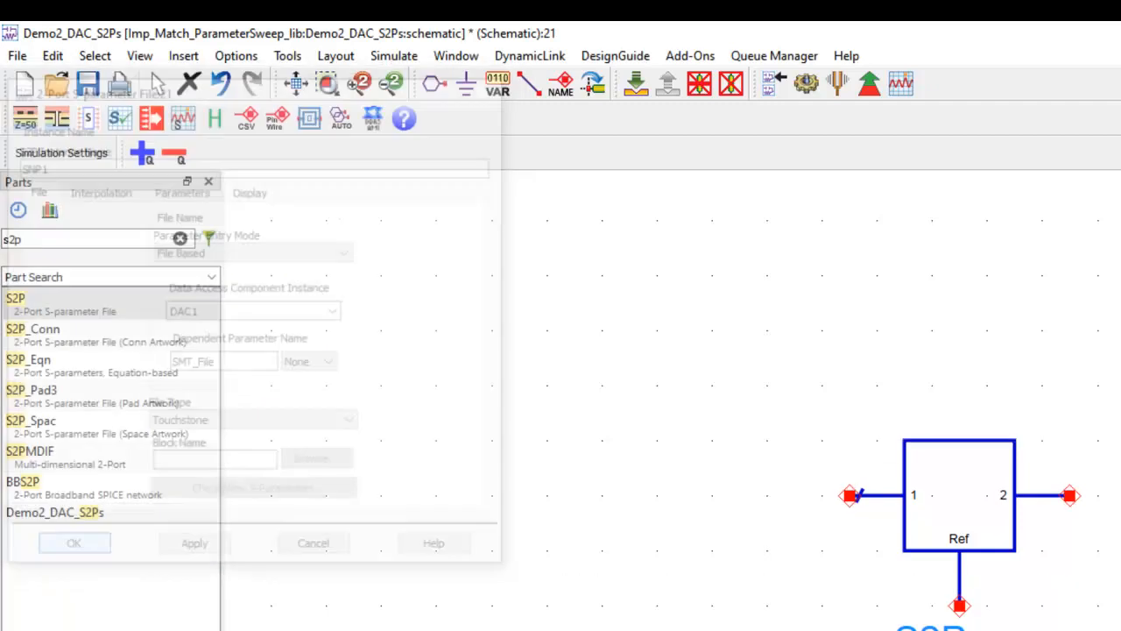
Step: Delete the extra S2P component and bring the DAC2 and DAC3 Data Access Components into view
{"action": "left_click_drag", "start_coordinate": [593, 212], "coordinate": [520, 475]}
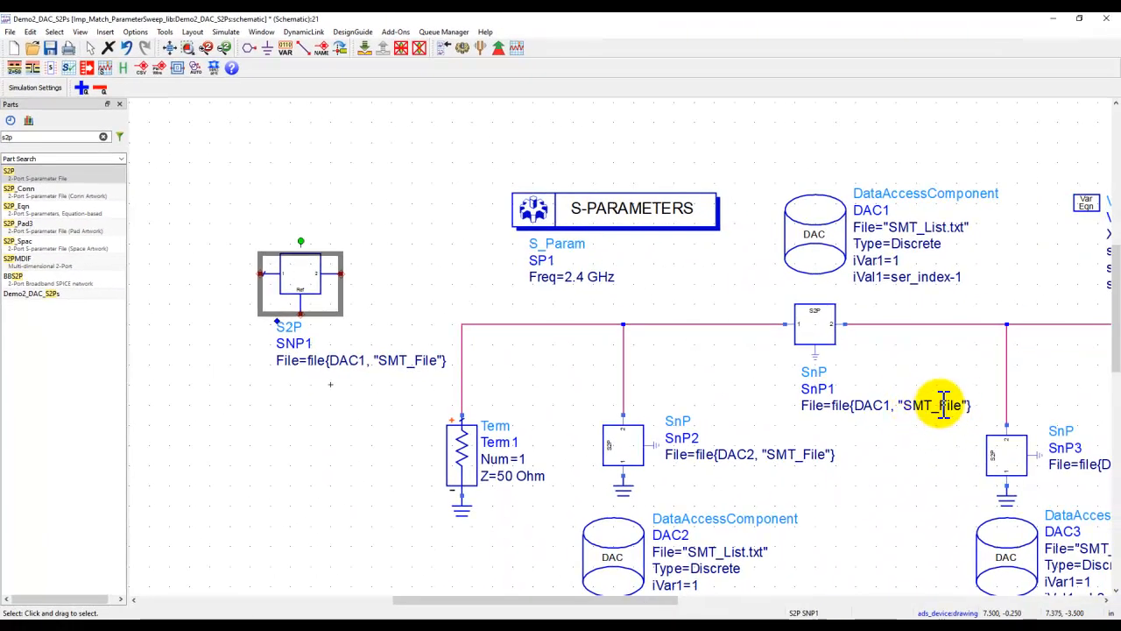
{"action": "key", "text": "Delete"}
{"action": "left_click_drag", "start_coordinate": [668, 485], "coordinate": [417, 255]}
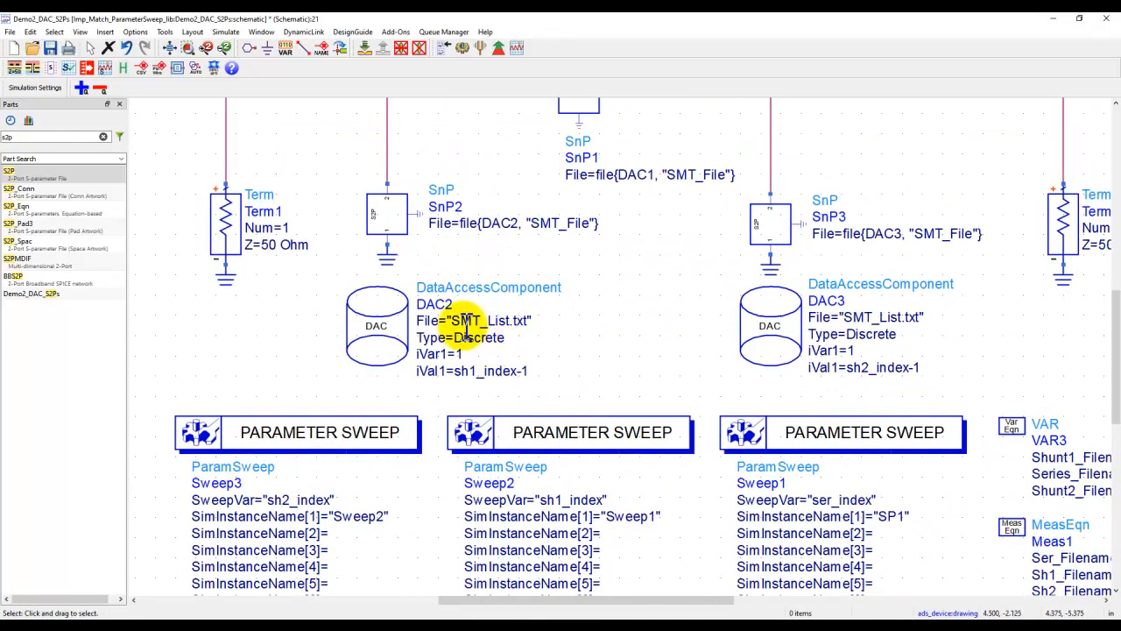
Step: Inspect the file reference of Data Access Component DAC2, leaving it as it is, and review the whole Pi network
{"action": "double_click", "coordinate": [445, 320]}
{"action": "left_click_drag", "start_coordinate": [450, 322], "coordinate": [532, 331]}
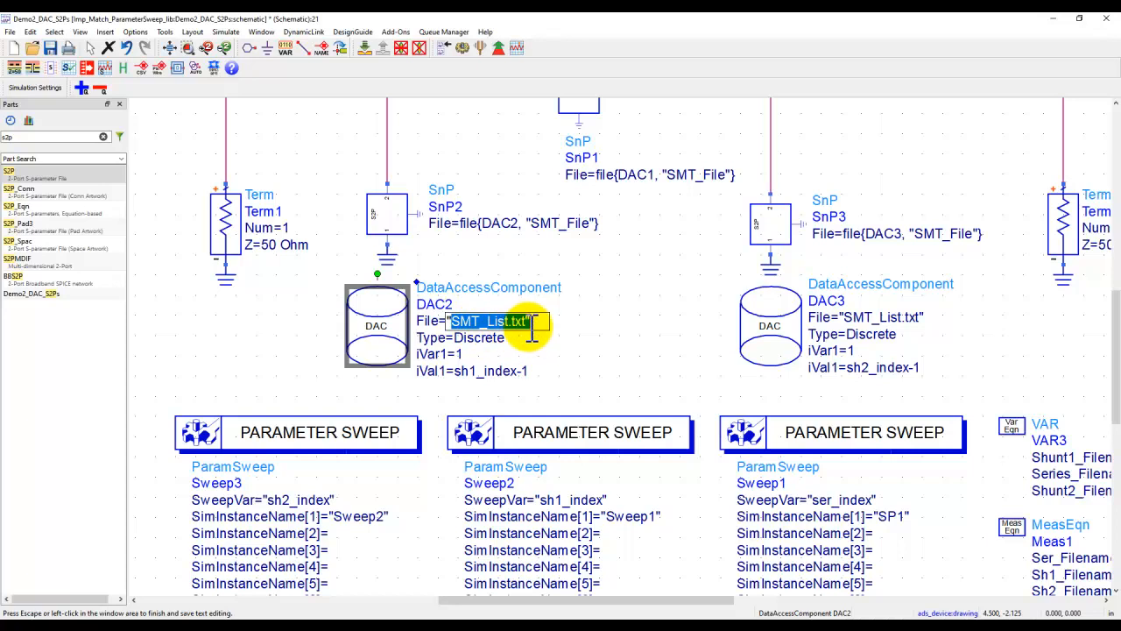
{"action": "left_click", "coordinate": [611, 349]}
{"action": "scroll", "coordinate": [613, 347], "scroll_direction": "down", "scroll_amount": 1}
{"action": "scroll", "coordinate": [641, 341], "scroll_direction": "down", "scroll_amount": 1}
{"action": "left_click_drag", "start_coordinate": [644, 348], "coordinate": [617, 437]}
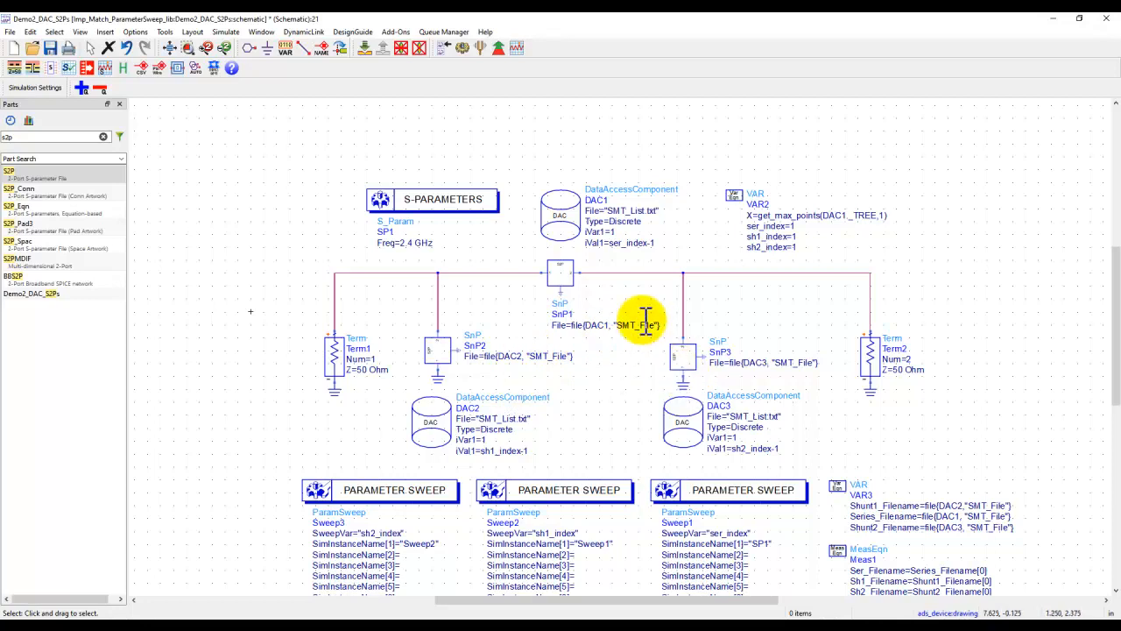
Step: Switch to the workspace's data folder in File Explorer and open the SMT_List text file in Notepad++
{"action": "mouse_move", "coordinate": [359, 618]}
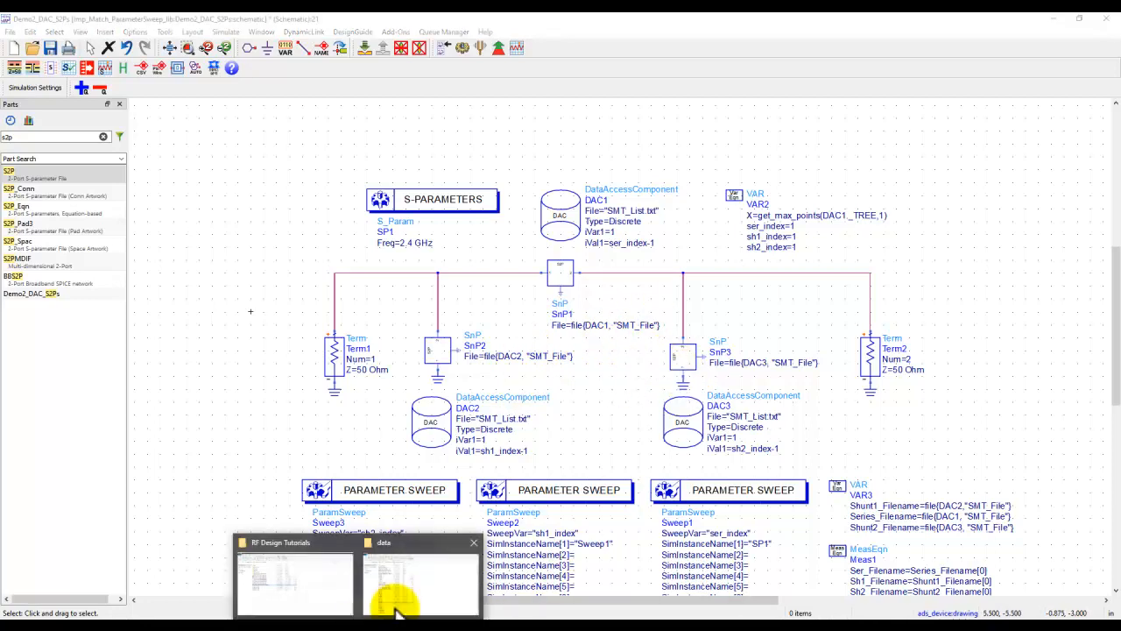
{"action": "left_click", "coordinate": [420, 595]}
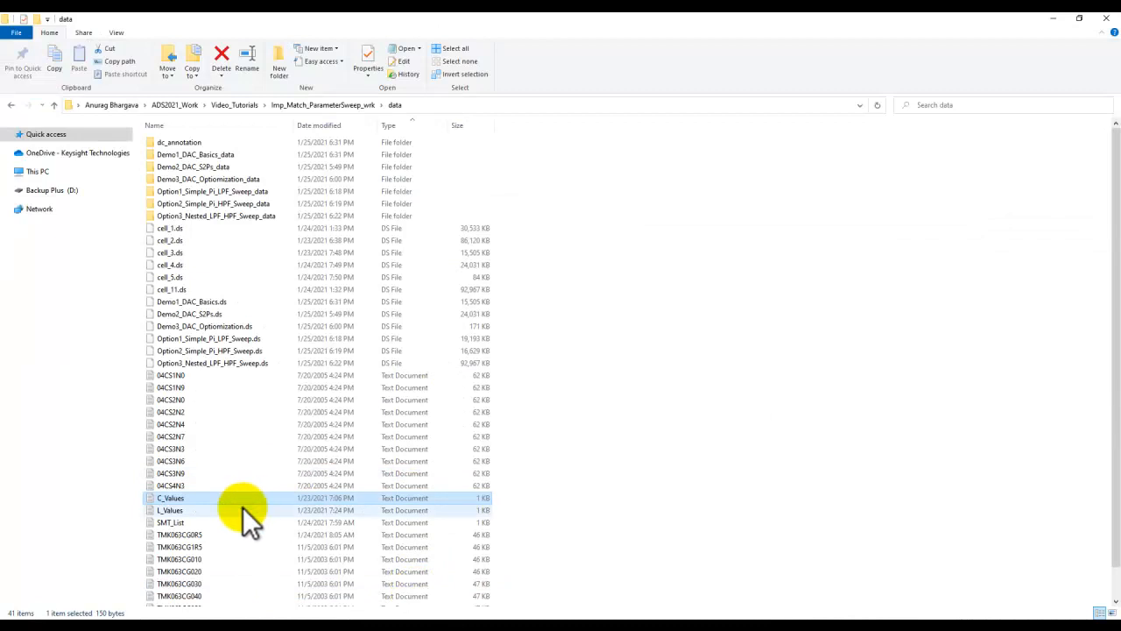
{"action": "left_click", "coordinate": [177, 521]}
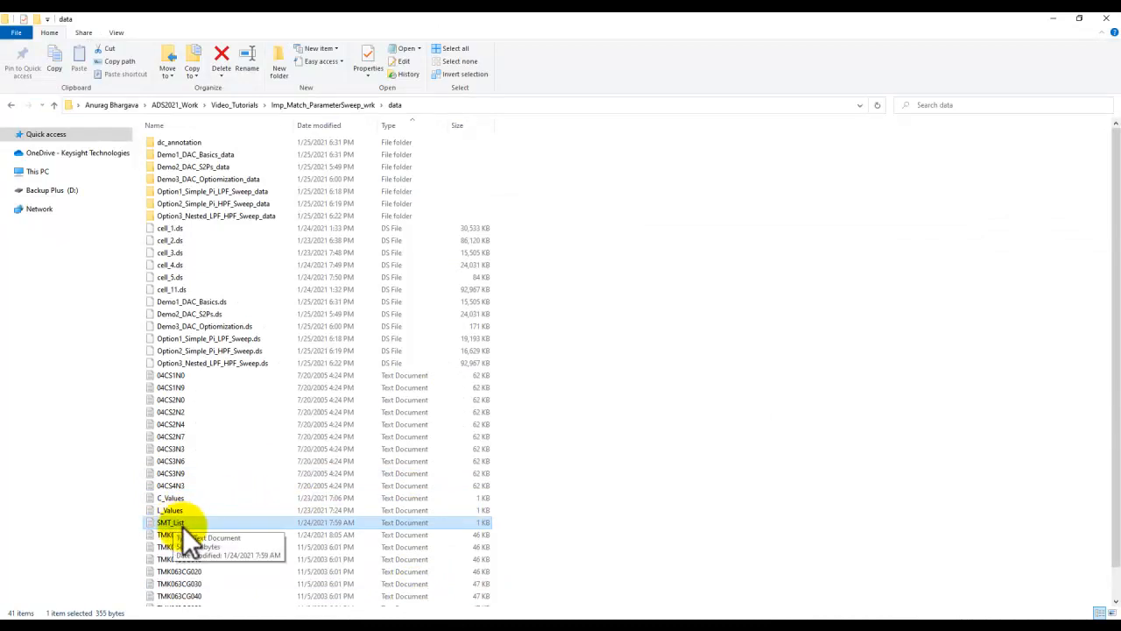
{"action": "right_click", "coordinate": [174, 522]}
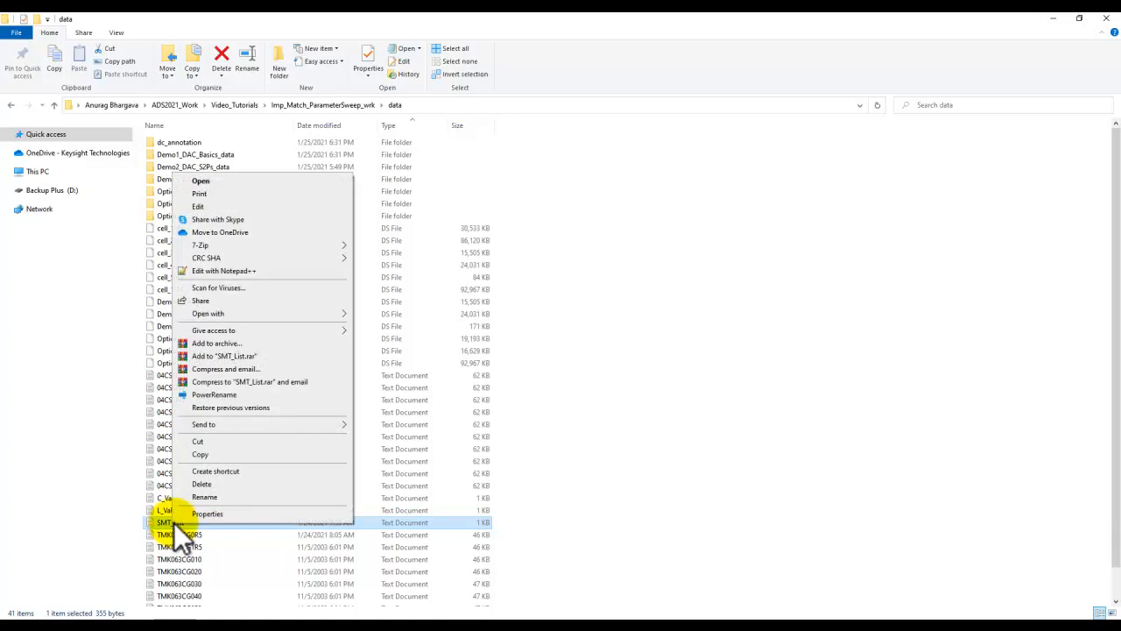
{"action": "left_click", "coordinate": [205, 270]}
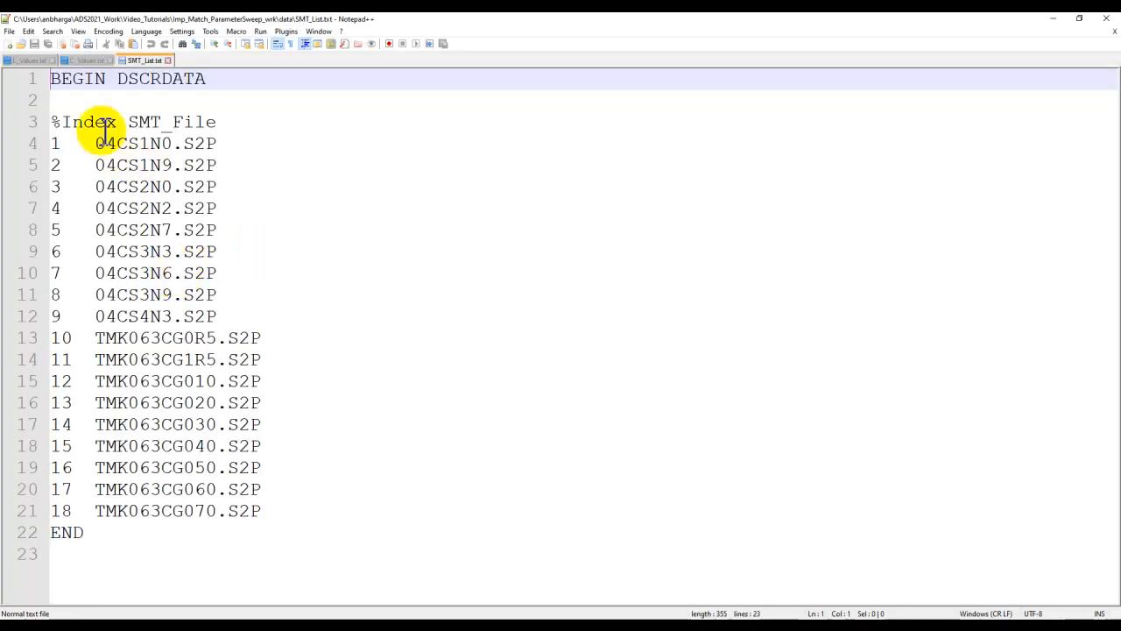
Step: Examine the structure of SMT_List.txt: the BEGIN DSCRDATA and END lines, the Index and SMT_File columns, and the first rows
{"action": "left_click_drag", "start_coordinate": [51, 79], "coordinate": [208, 80]}
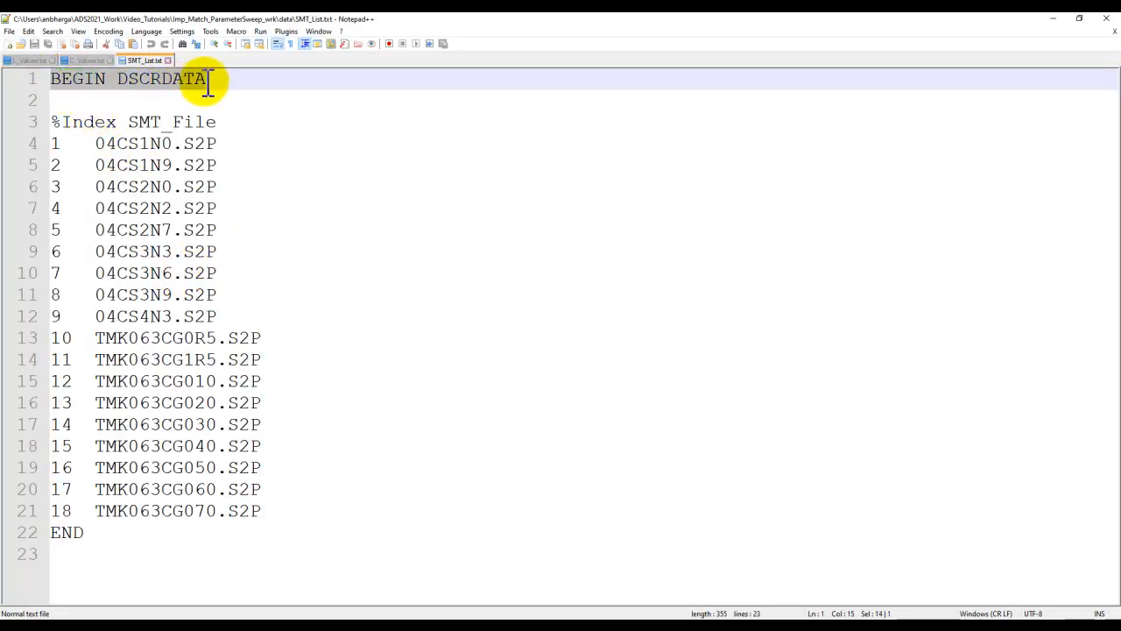
{"action": "left_click_drag", "start_coordinate": [83, 533], "coordinate": [54, 533]}
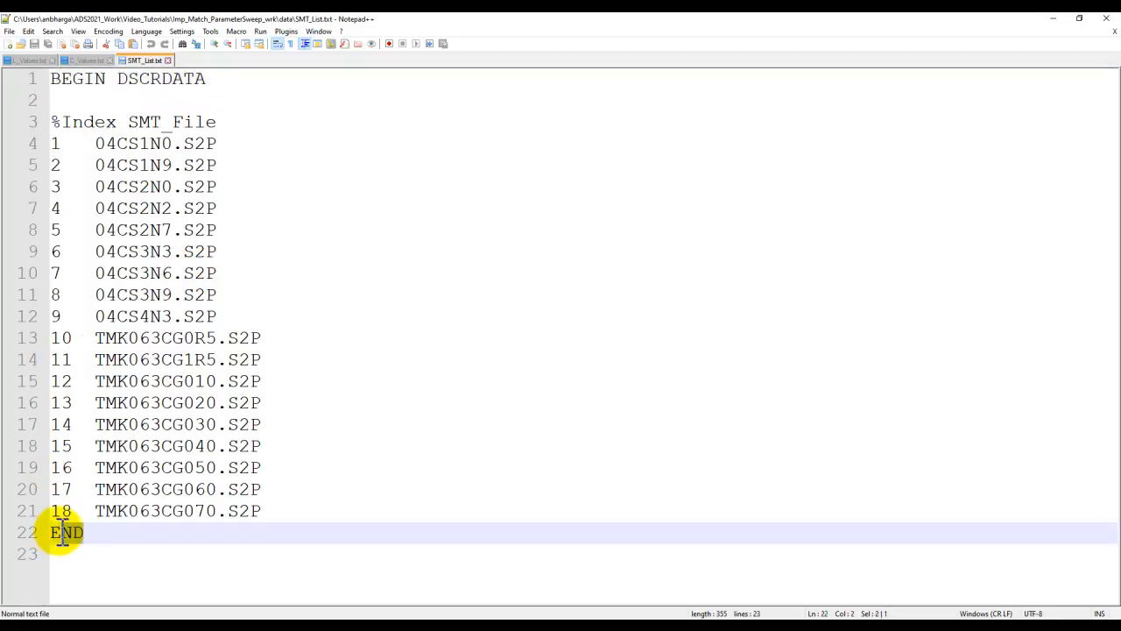
{"action": "left_click", "coordinate": [64, 121]}
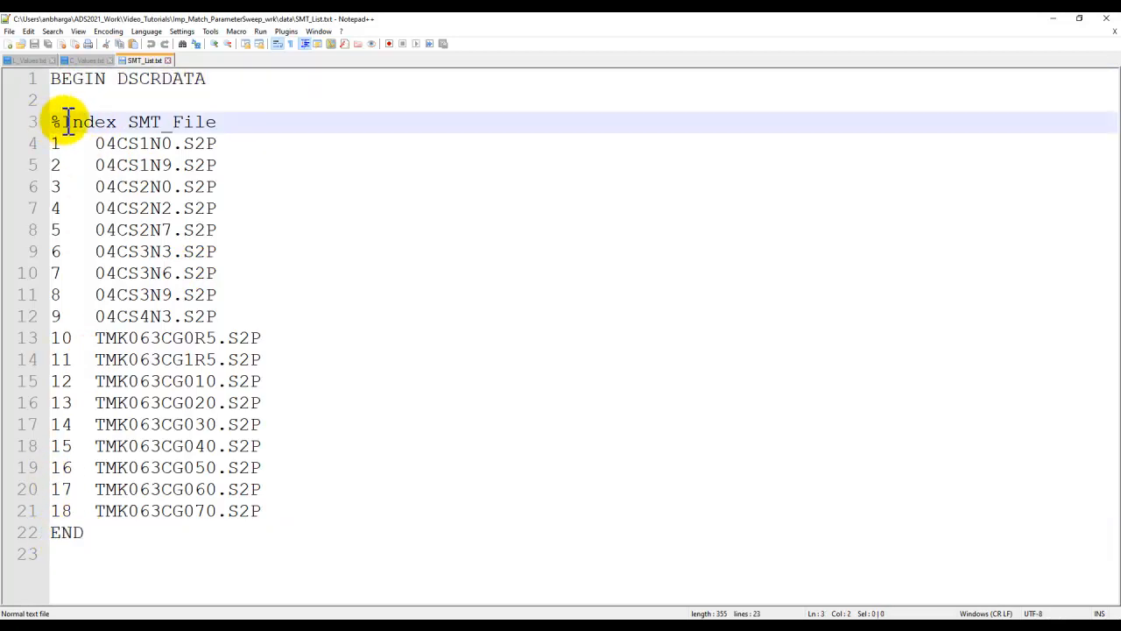
{"action": "left_click_drag", "start_coordinate": [67, 122], "coordinate": [99, 122]}
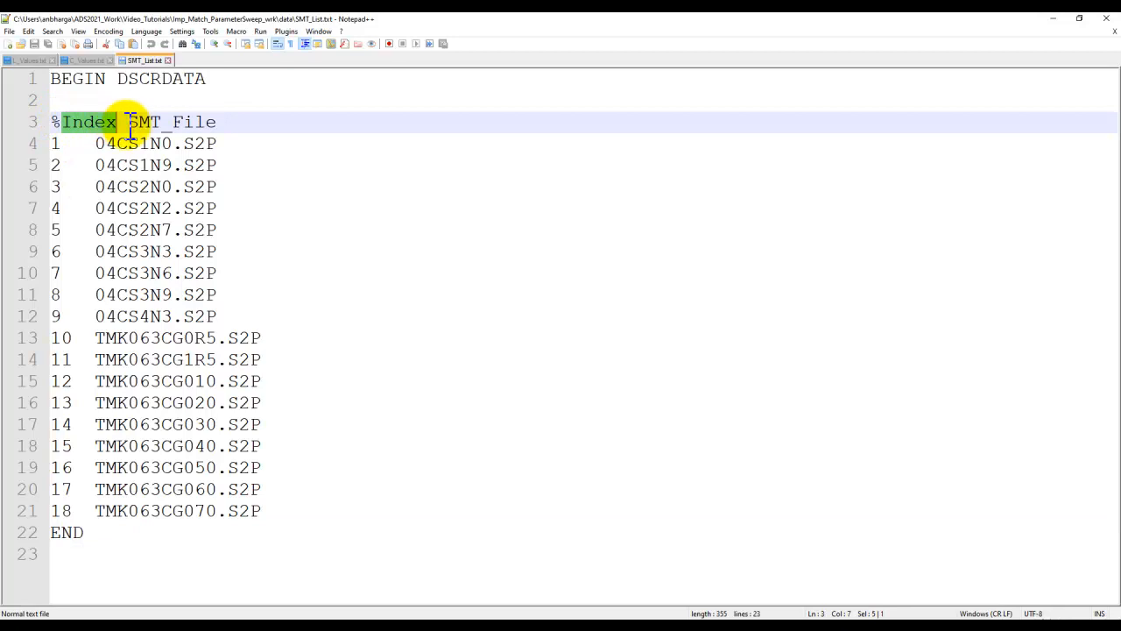
{"action": "left_click_drag", "start_coordinate": [128, 123], "coordinate": [213, 127]}
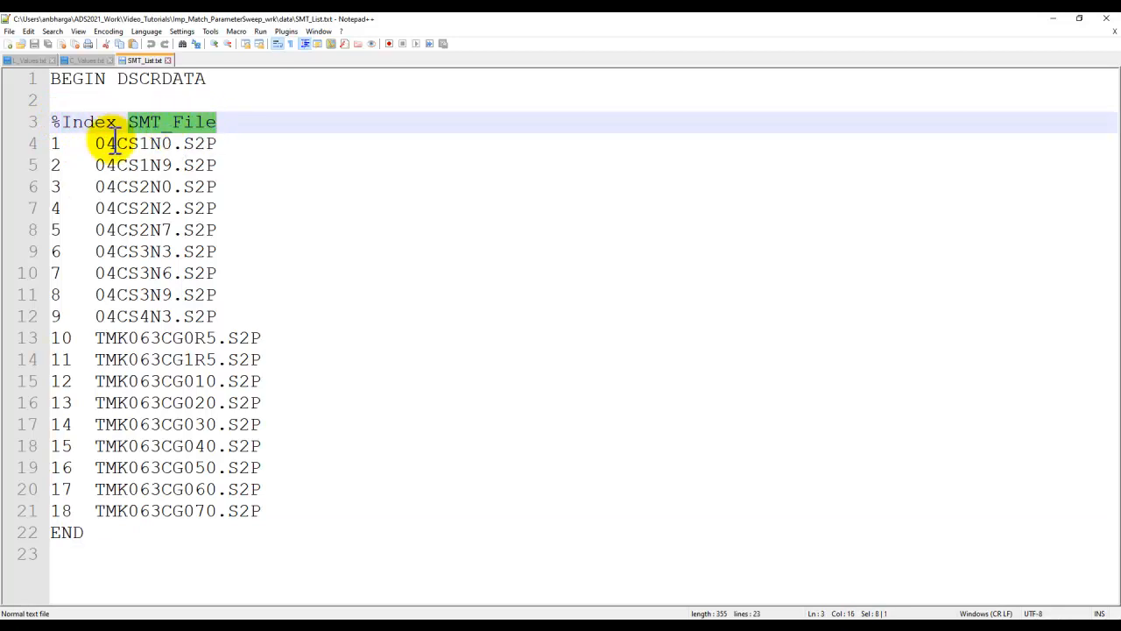
{"action": "left_click", "coordinate": [53, 144]}
{"action": "left_click", "coordinate": [53, 165]}
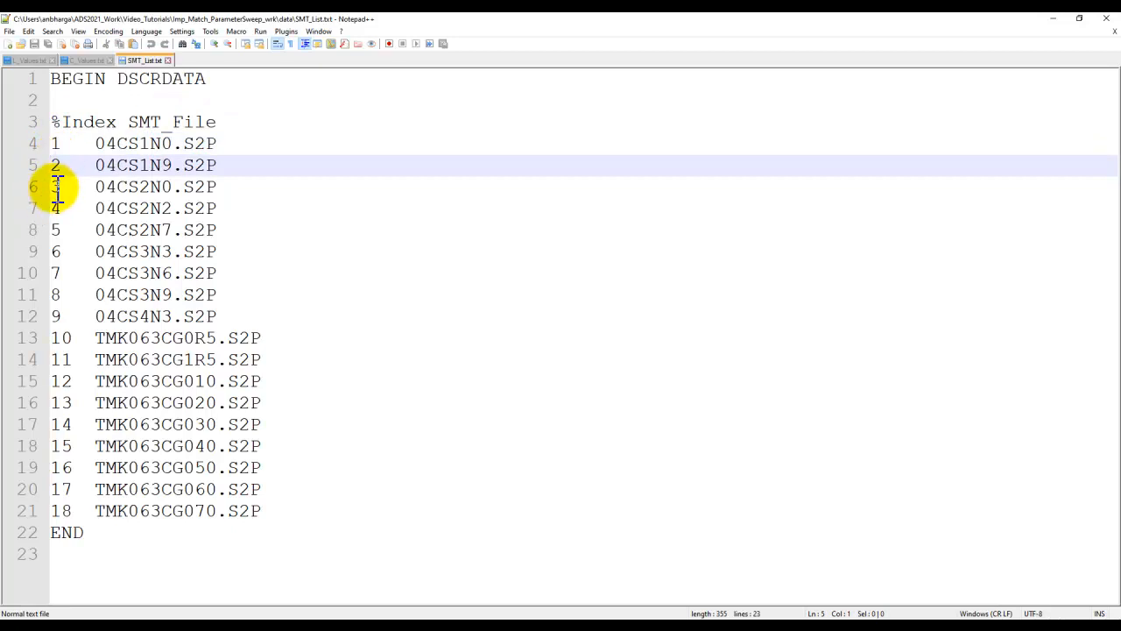
{"action": "left_click", "coordinate": [55, 186]}
{"action": "left_click_drag", "start_coordinate": [129, 142], "coordinate": [105, 187]}
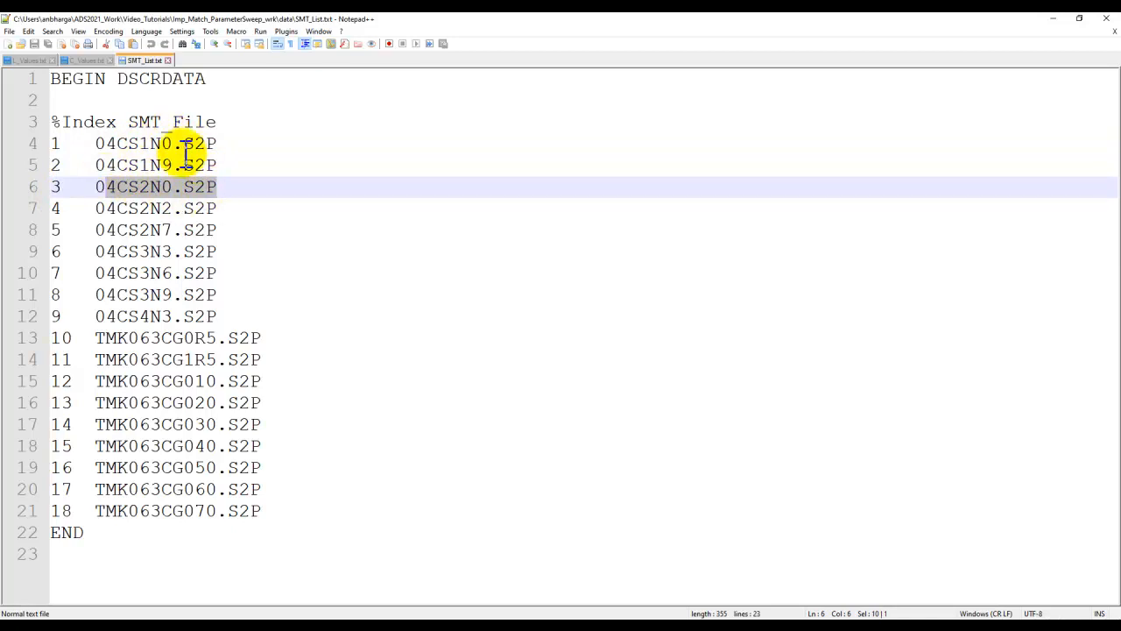
Step: Return to the data folder and examine the 04CS and TMK063CG S-parameter files stored alongside SMT_List
{"action": "mouse_move", "coordinate": [362, 615]}
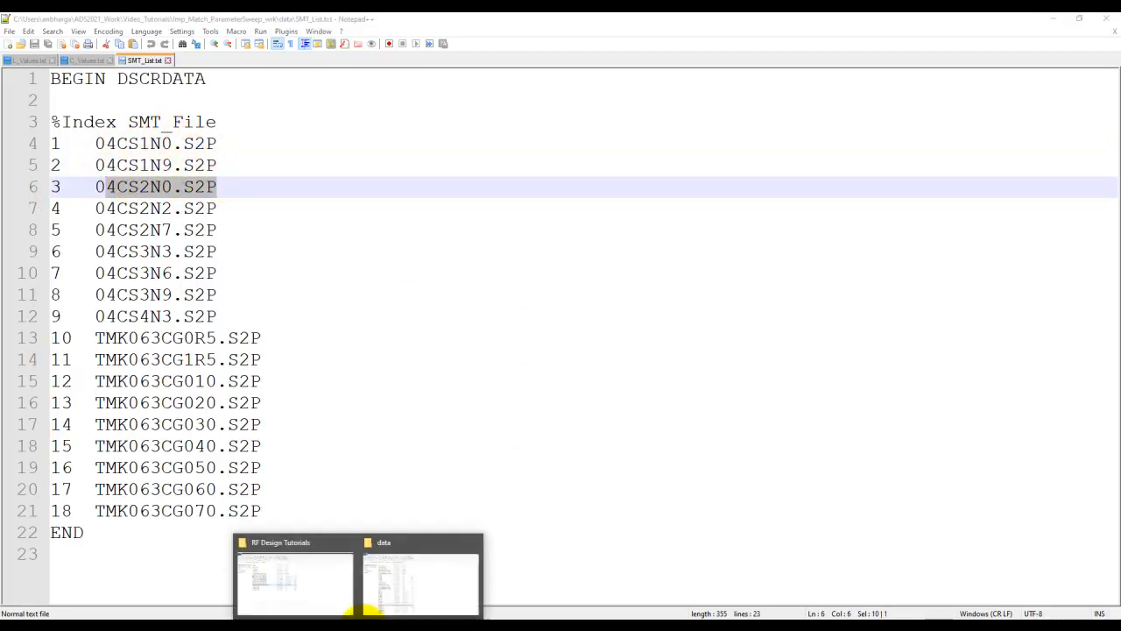
{"action": "left_click", "coordinate": [390, 601]}
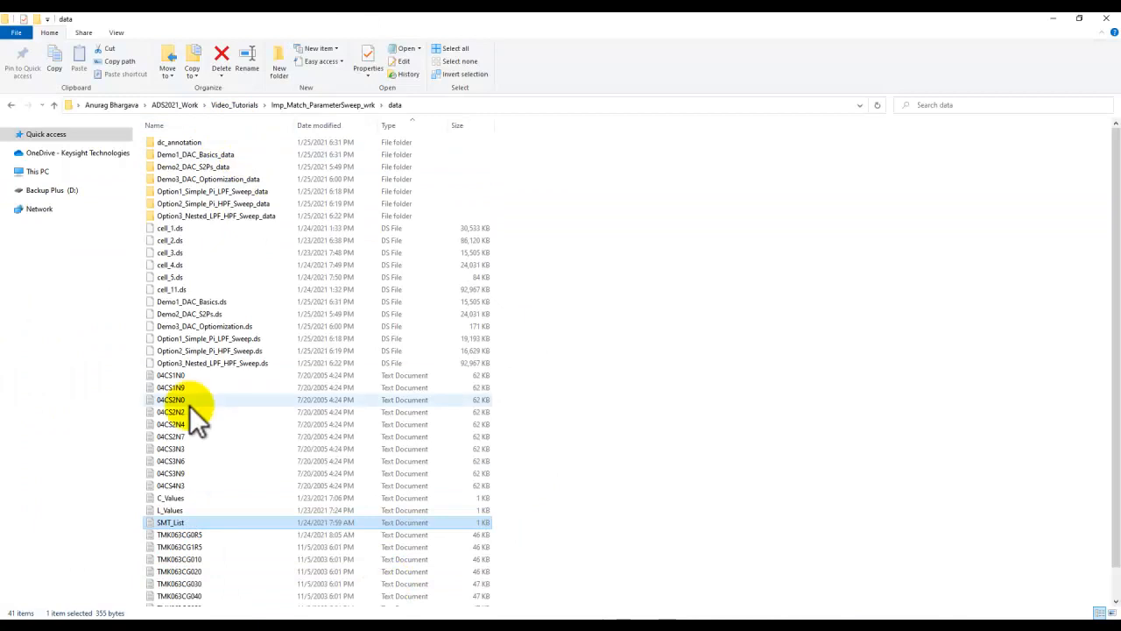
{"action": "left_click", "coordinate": [174, 376]}
{"action": "left_click", "coordinate": [181, 484], "text": "shift"}
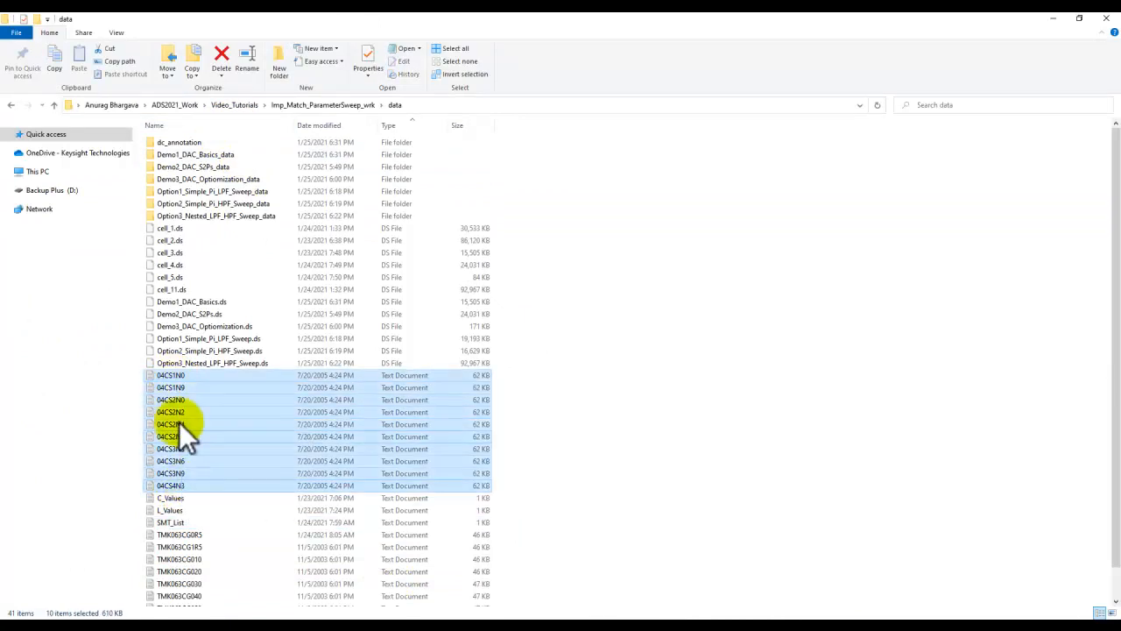
{"action": "scroll", "coordinate": [198, 473], "scroll_direction": "down", "scroll_amount": 1}
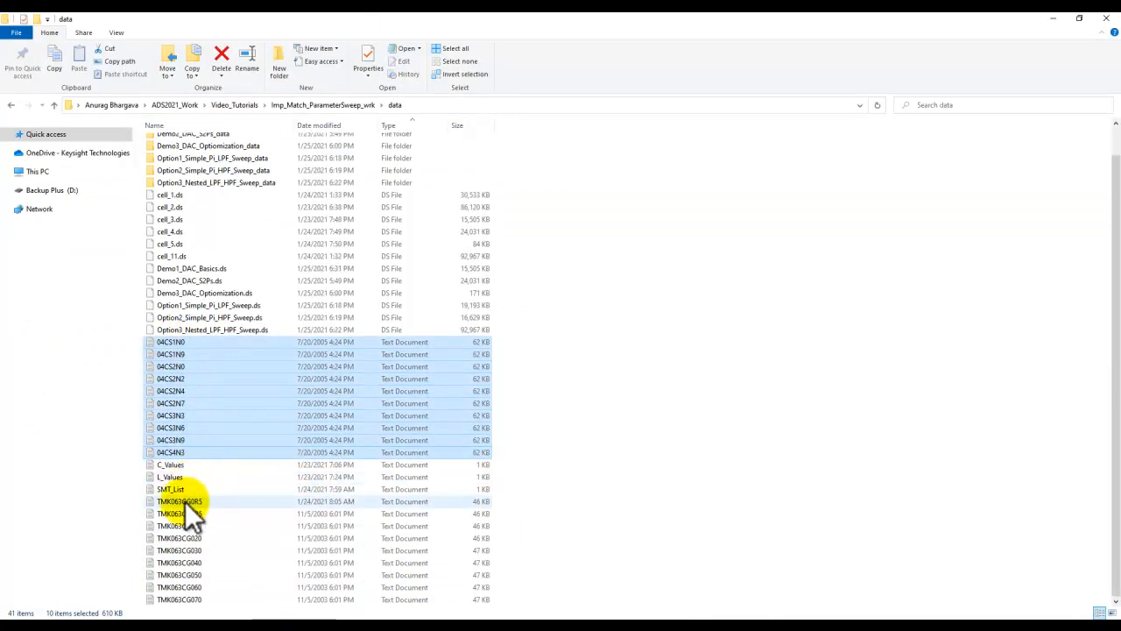
{"action": "left_click", "coordinate": [189, 502]}
{"action": "left_click", "coordinate": [180, 599], "text": "shift"}
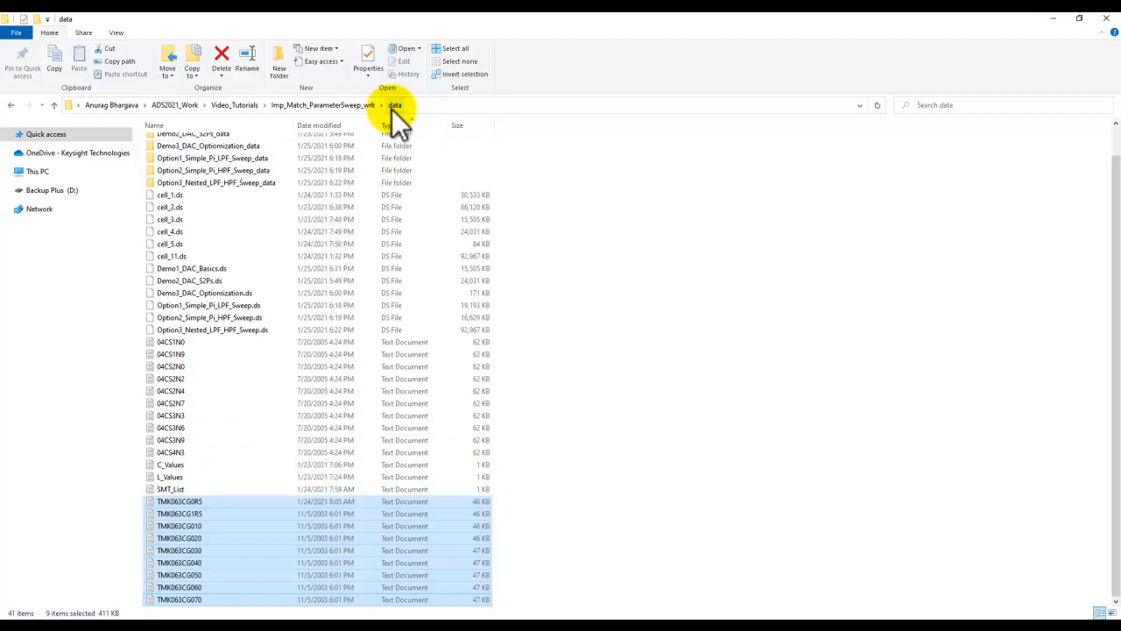
{"action": "left_click", "coordinate": [180, 489]}
{"action": "left_click", "coordinate": [186, 512]}
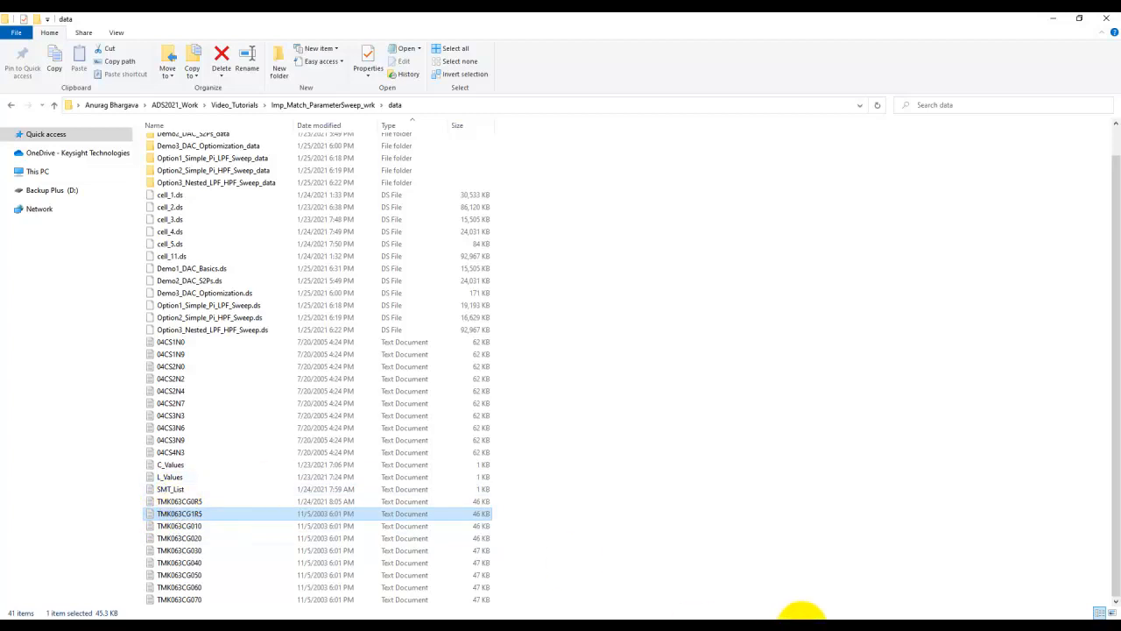
Step: Switch back to SMT_List.txt in Notepad++ and review the 04CS entries 1 to 9 and the TMK063CG entries 10 to 18
{"action": "left_click", "coordinate": [841, 617]}
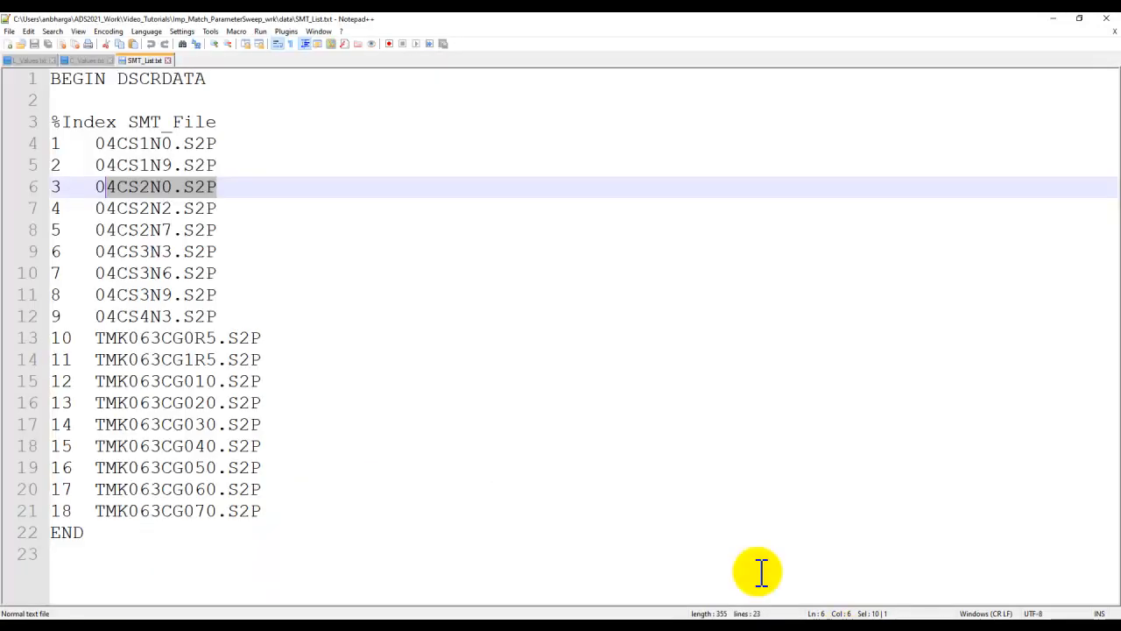
{"action": "left_click", "coordinate": [101, 144]}
{"action": "left_click_drag", "start_coordinate": [100, 145], "coordinate": [218, 147]}
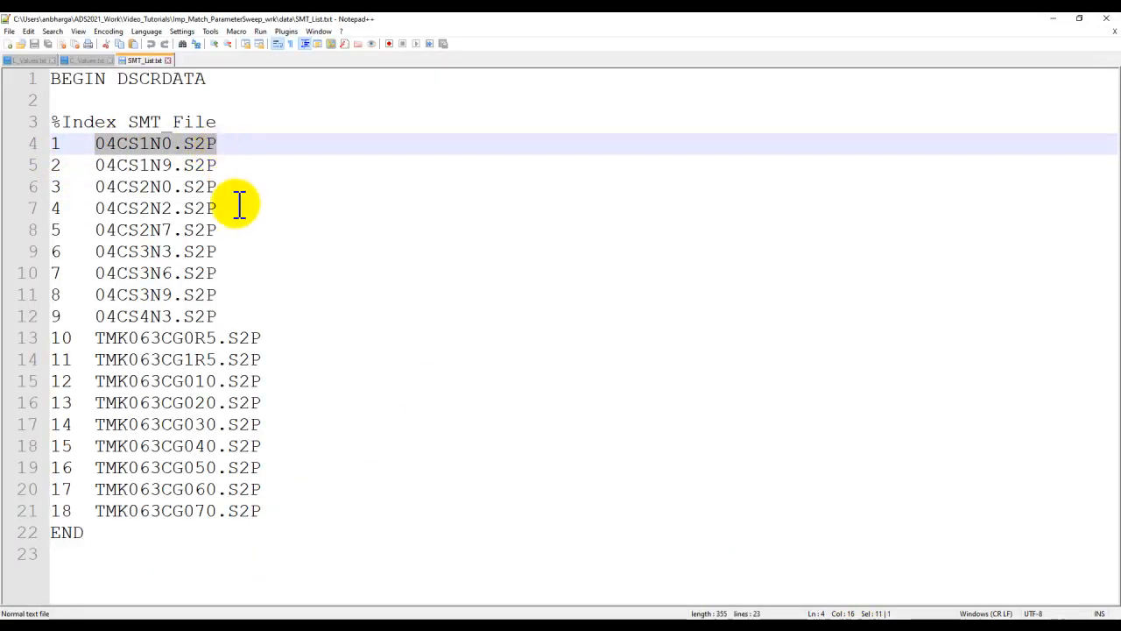
{"action": "left_click", "coordinate": [190, 207]}
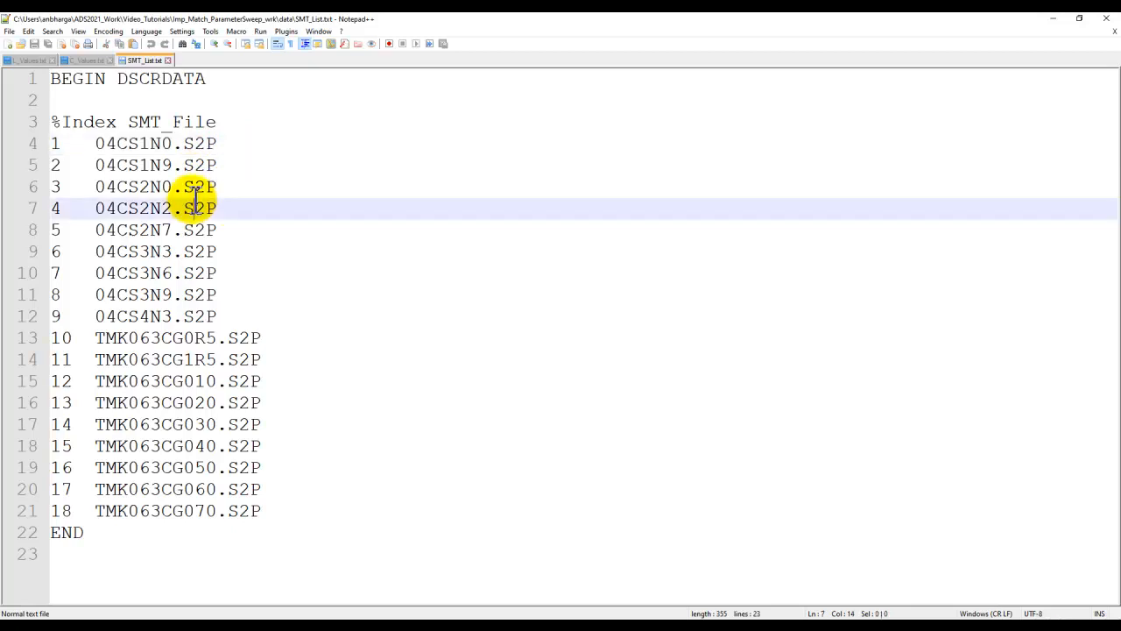
{"action": "left_click_drag", "start_coordinate": [52, 143], "coordinate": [216, 316]}
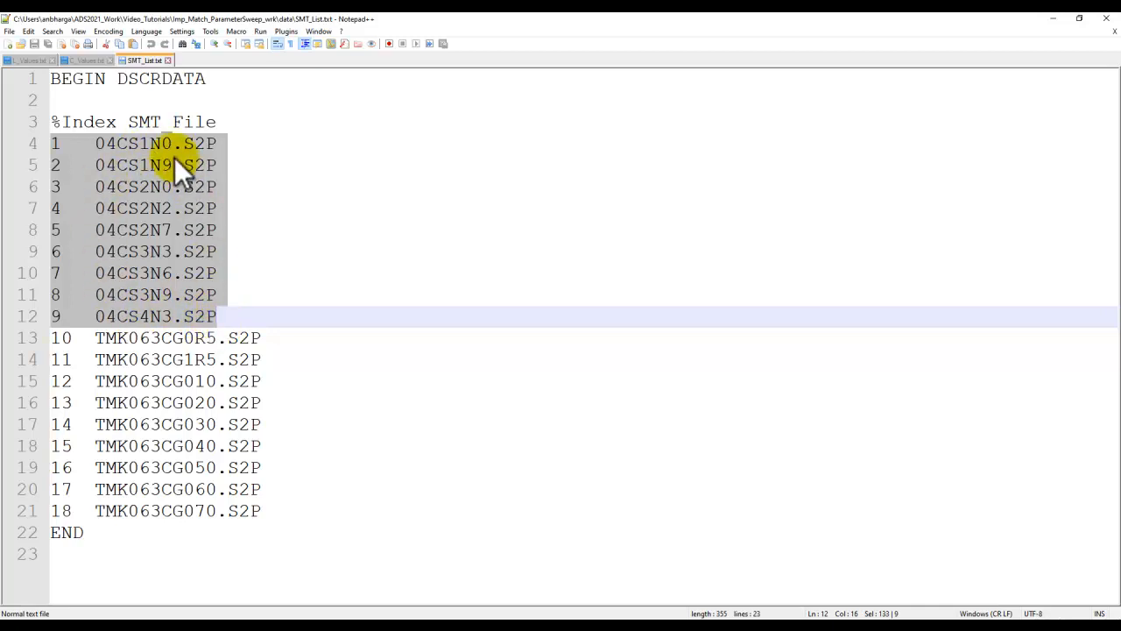
{"action": "left_click", "coordinate": [56, 340]}
{"action": "left_click_drag", "start_coordinate": [58, 340], "coordinate": [253, 517]}
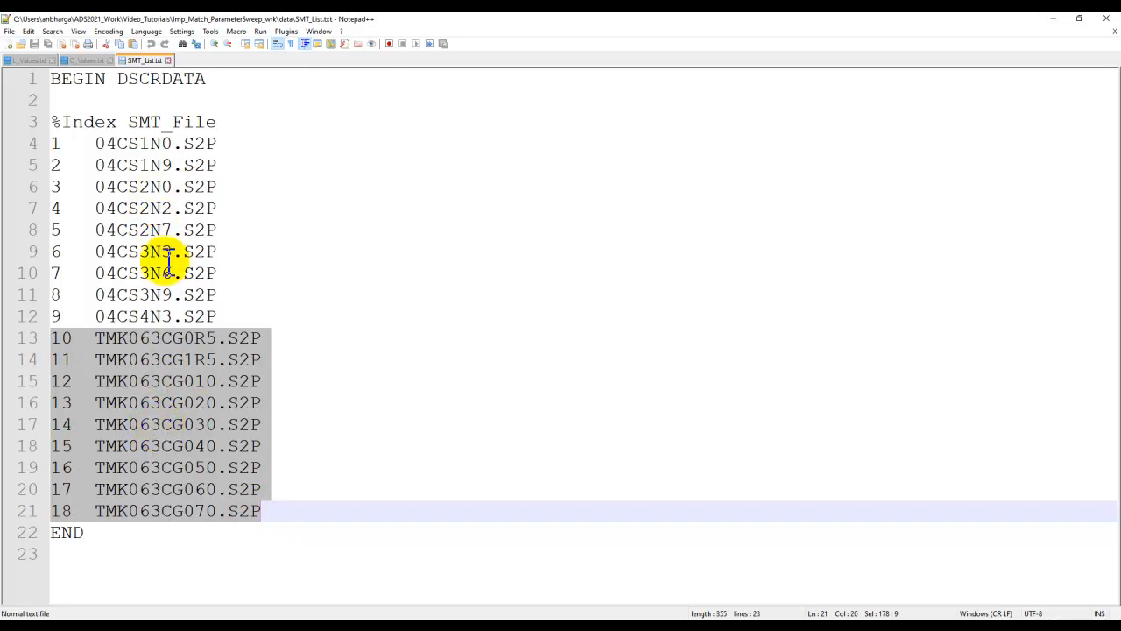
{"action": "left_click", "coordinate": [189, 407]}
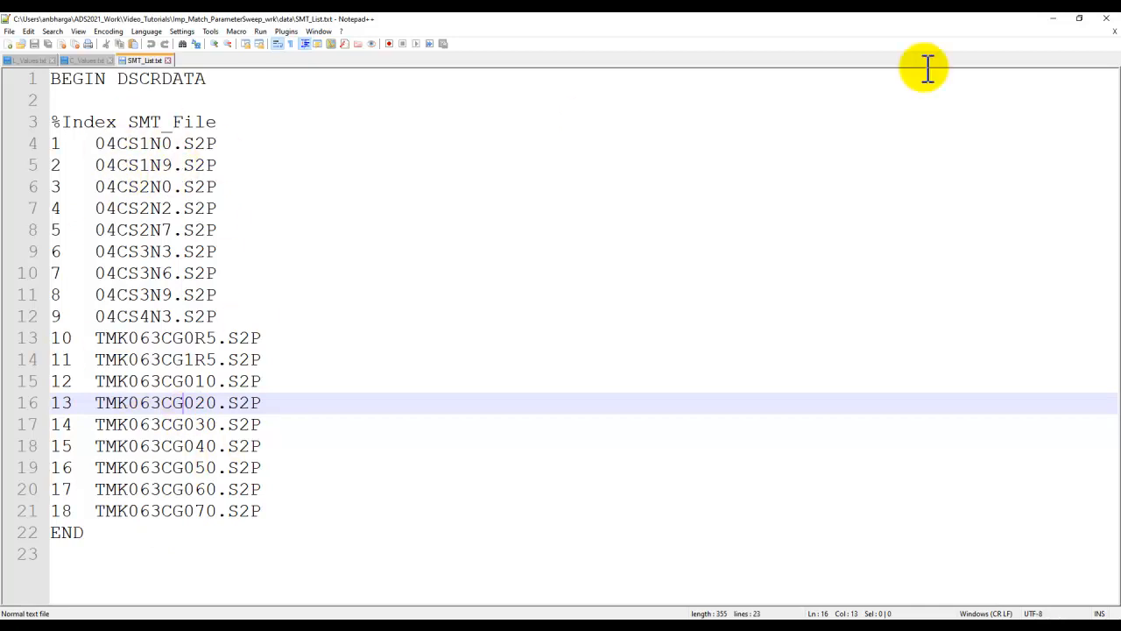
Step: Return to the Demo2_DAC_S2Ps schematic in ADS and review SnP1, the three parameter sweeps, and the filename and index variables
{"action": "left_click", "coordinate": [1055, 19]}
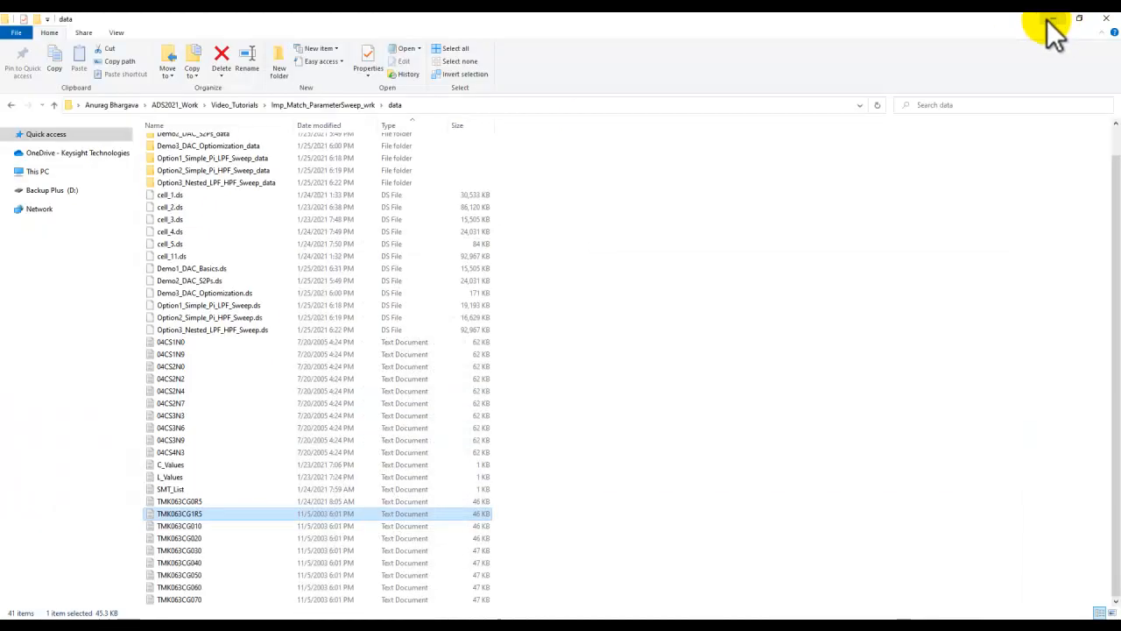
{"action": "mouse_move", "coordinate": [760, 616]}
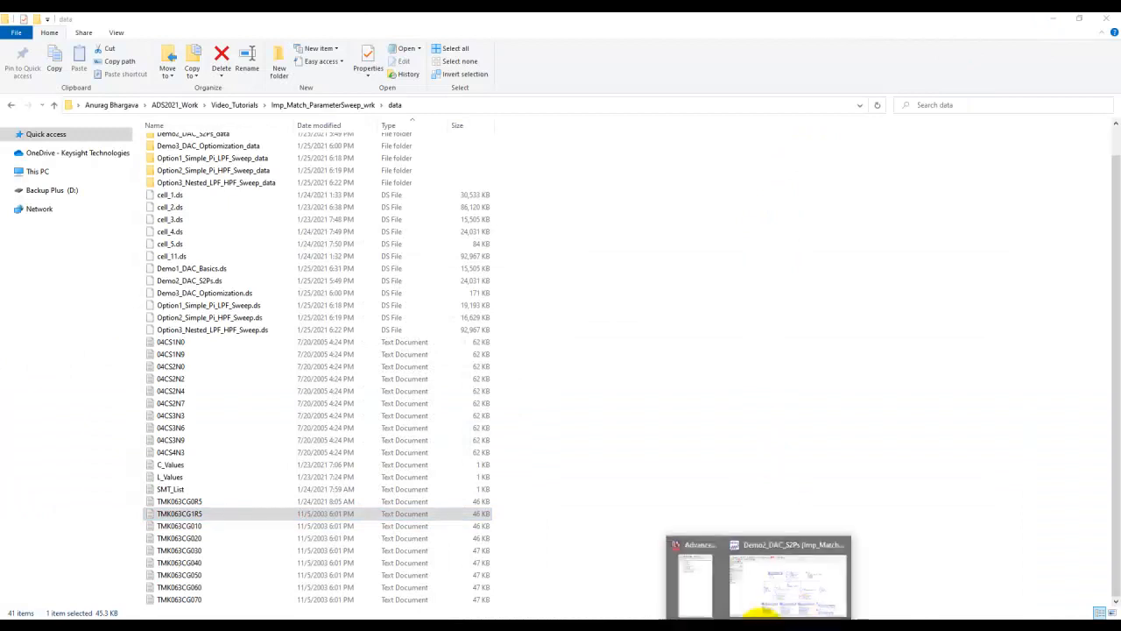
{"action": "left_click", "coordinate": [779, 599]}
{"action": "left_click", "coordinate": [563, 274]}
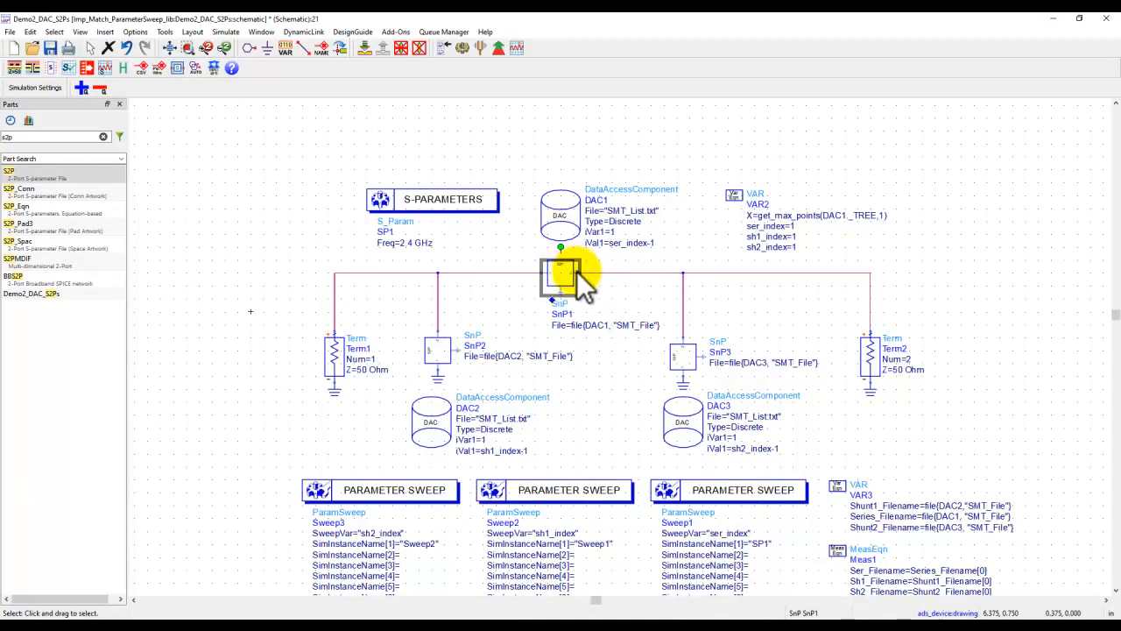
{"action": "scroll", "coordinate": [564, 476], "scroll_direction": "down", "scroll_amount": 5}
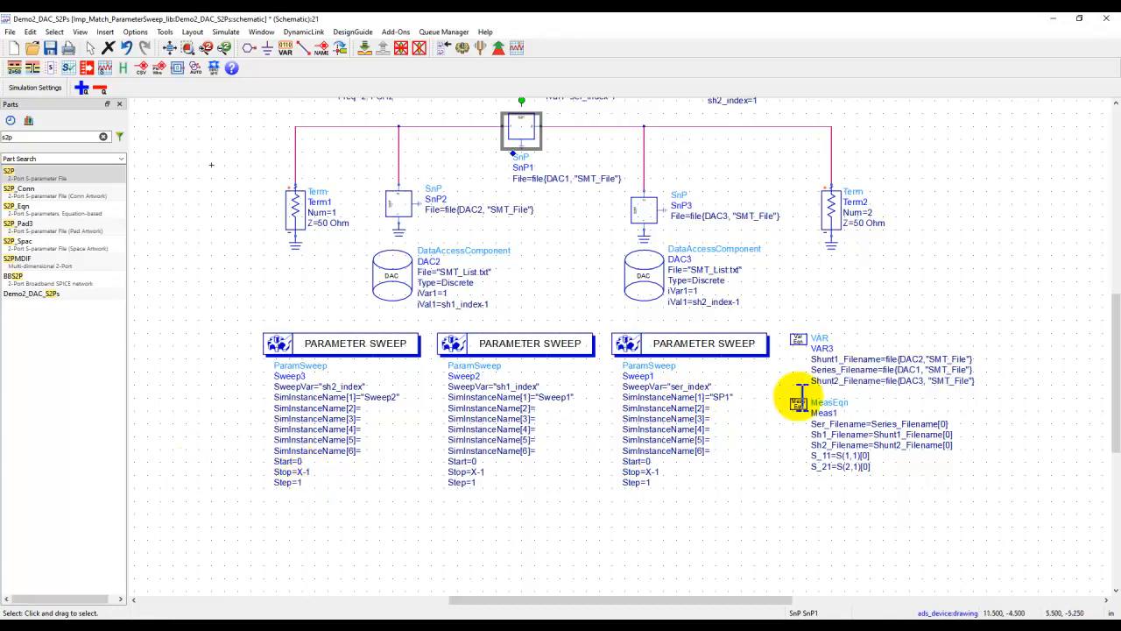
{"action": "left_click_drag", "start_coordinate": [792, 215], "coordinate": [753, 364]}
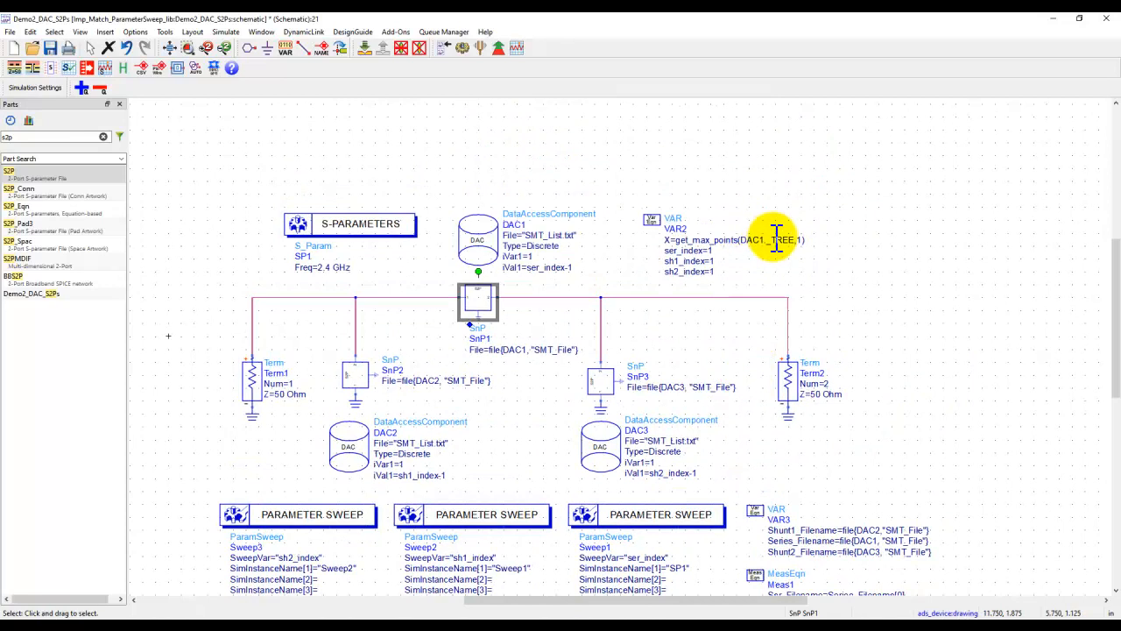
{"action": "left_click", "coordinate": [577, 166]}
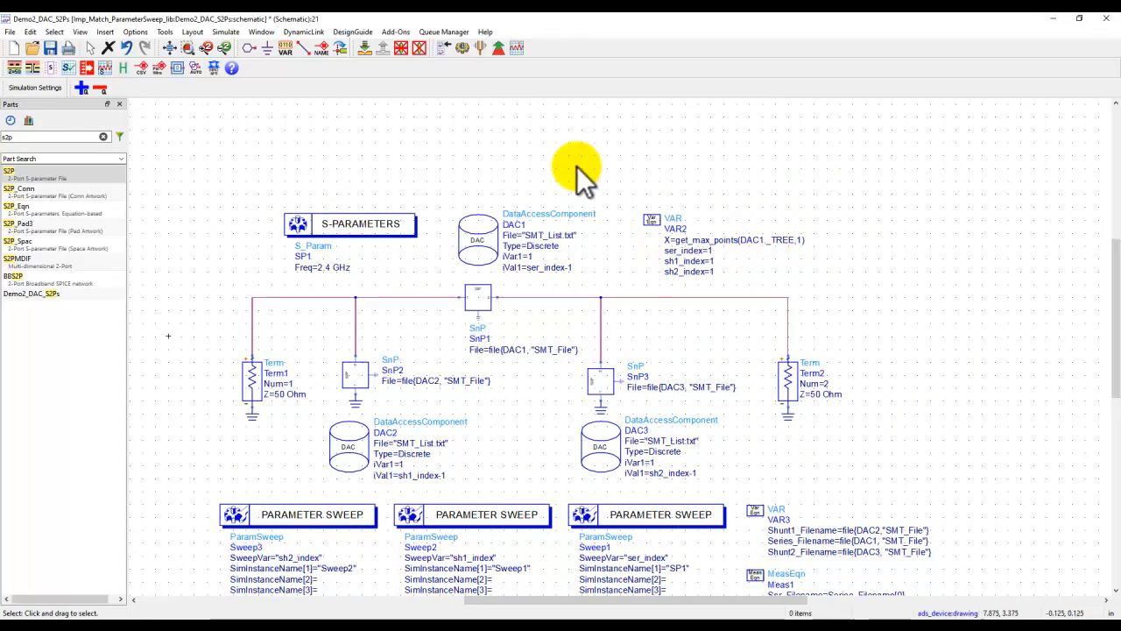
Step: Simulate the schematic and move marker m1 on the S(1,1) Smith chart to an impedance of about 6.343 + j18.268
{"action": "left_click", "coordinate": [462, 47]}
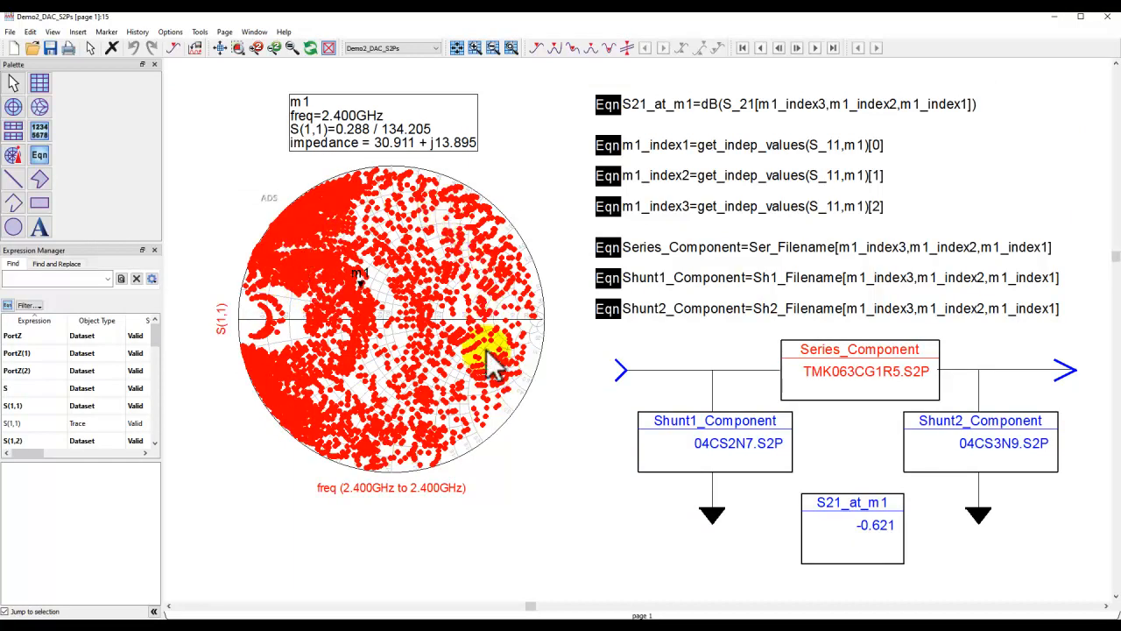
{"action": "mouse_move", "coordinate": [361, 282]}
{"action": "left_mouse_down"}
{"action": "mouse_move", "coordinate": [322, 196]}
{"action": "mouse_move", "coordinate": [334, 216]}
{"action": "left_mouse_up"}
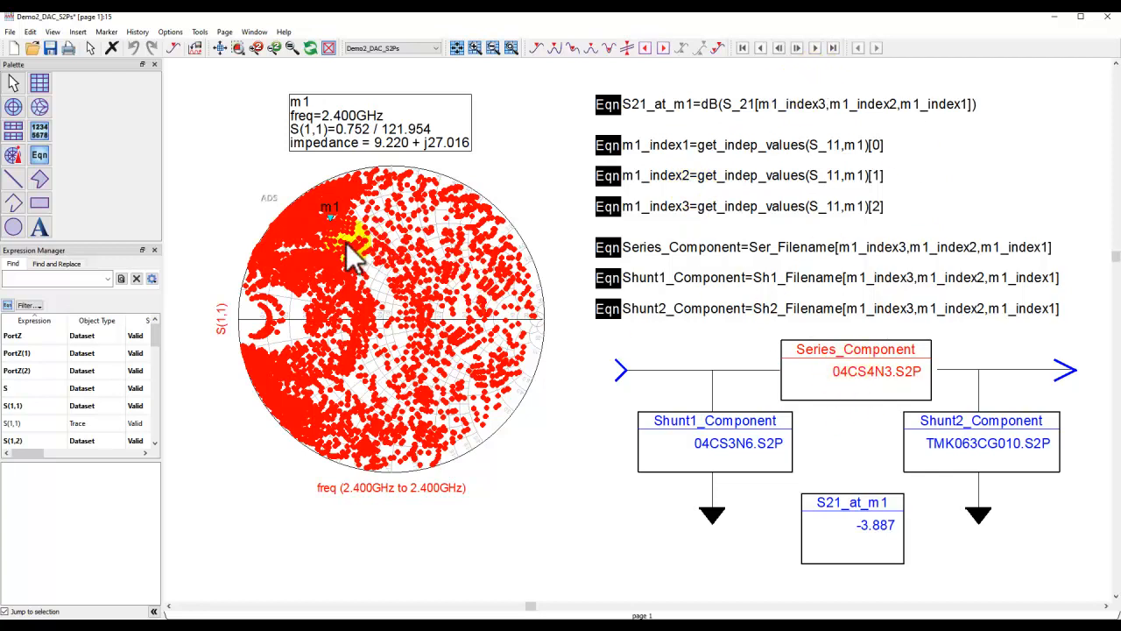
{"action": "left_click_drag", "start_coordinate": [329, 217], "coordinate": [297, 236]}
{"action": "mouse_move", "coordinate": [297, 238]}
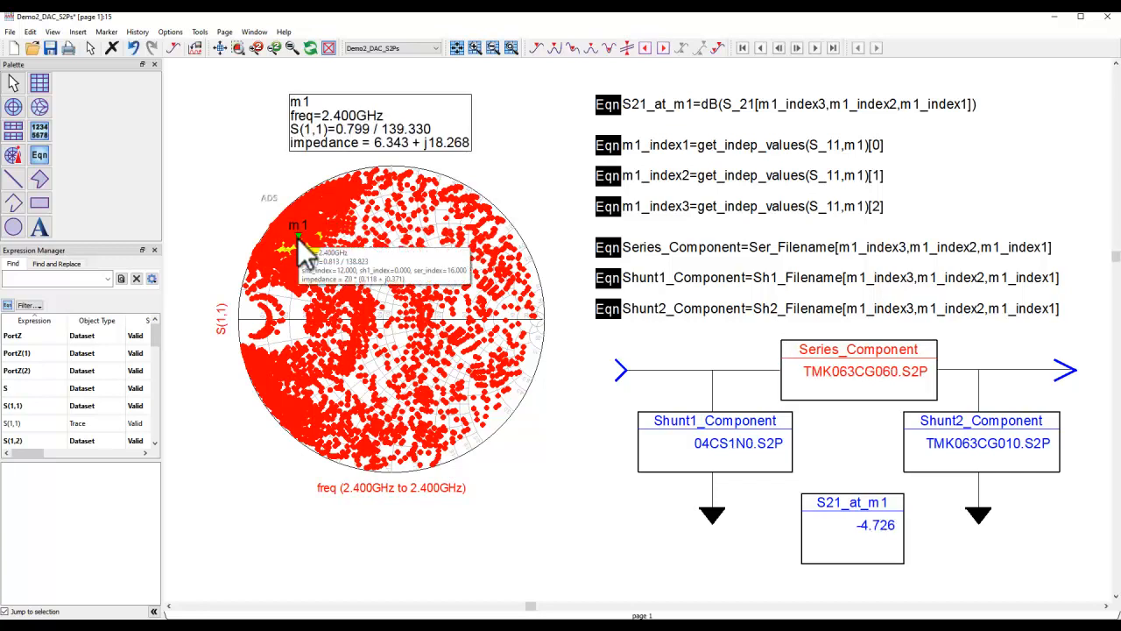
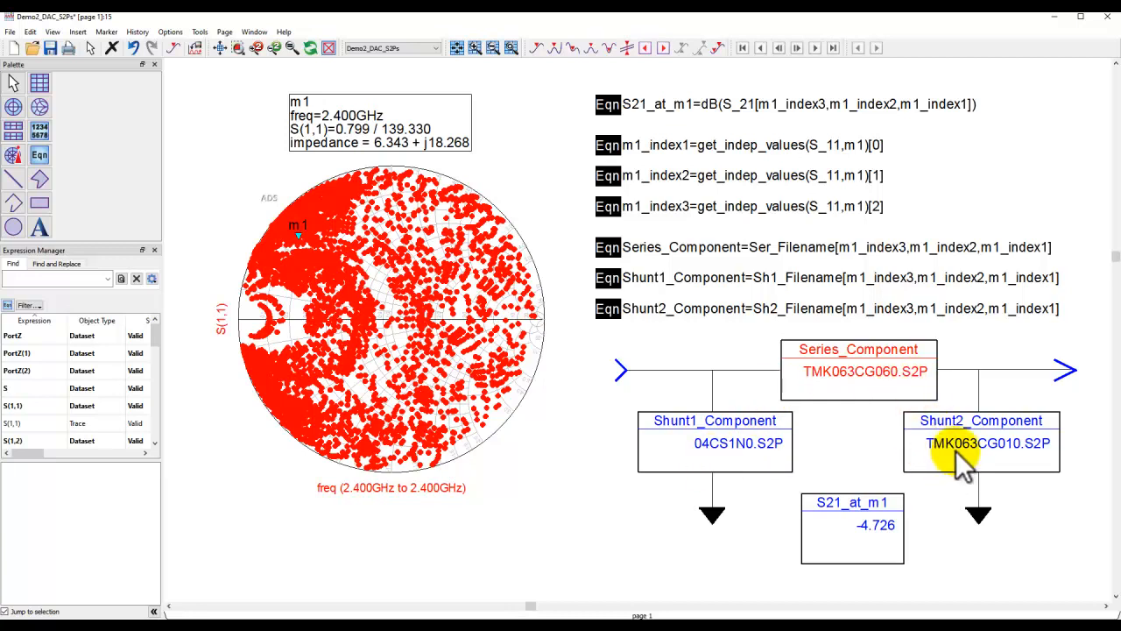
Step: Move marker m1 on the Smith chart to about 31.187 + j5.067, followed by about 34.728 + j63.116, to read each component combination
{"action": "left_click_drag", "start_coordinate": [297, 238], "coordinate": [364, 314]}
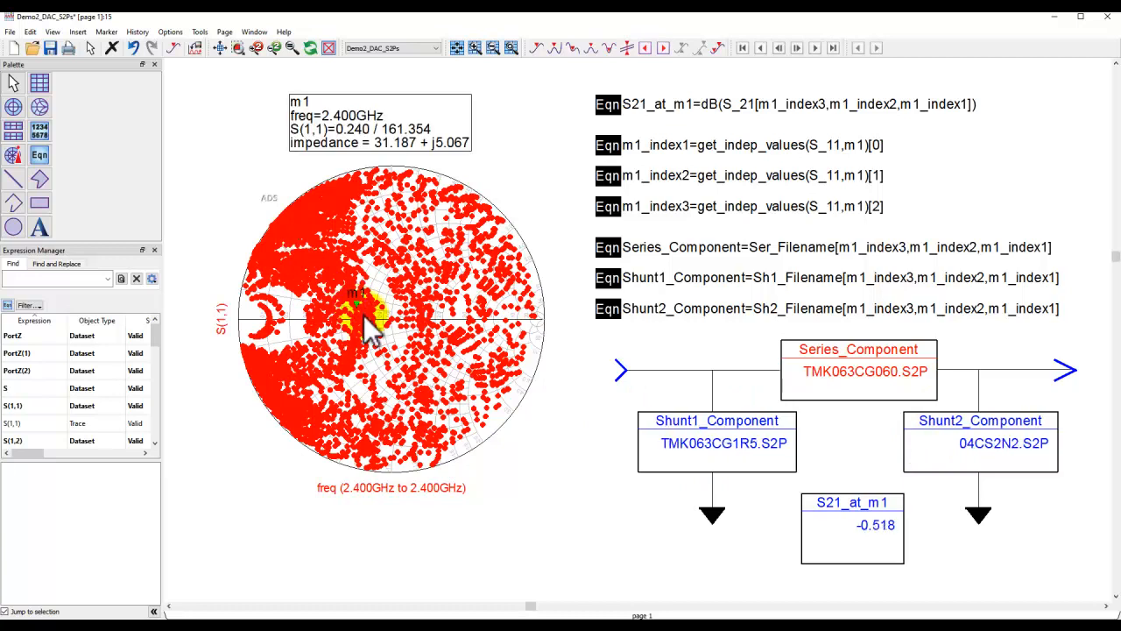
{"action": "mouse_move", "coordinate": [357, 305]}
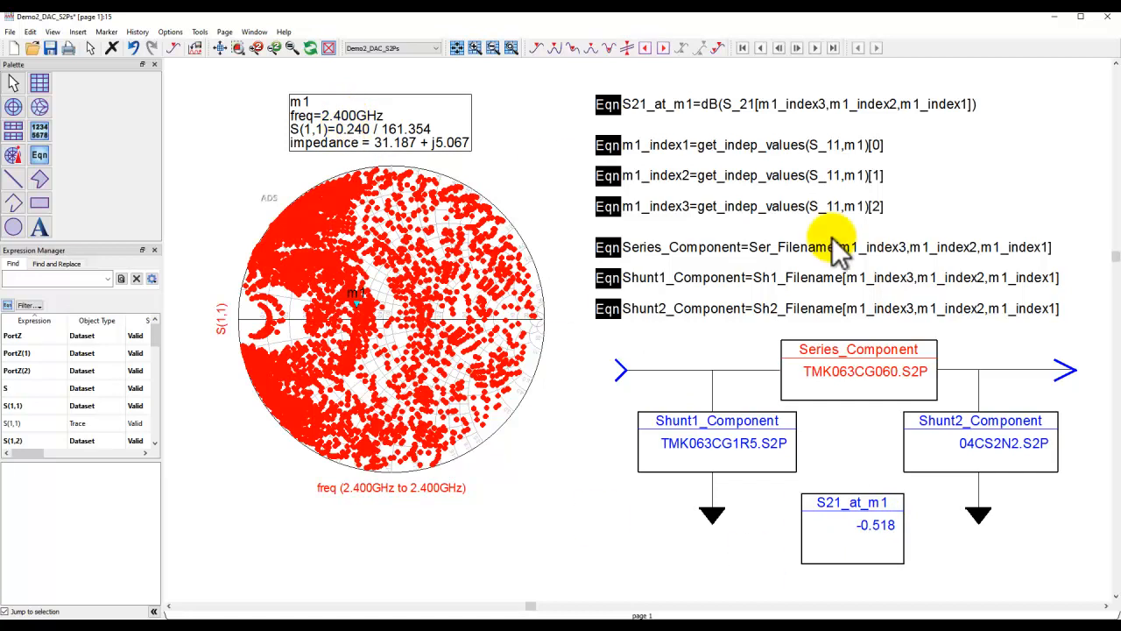
{"action": "mouse_move", "coordinate": [359, 302]}
{"action": "left_mouse_down"}
{"action": "mouse_move", "coordinate": [489, 290]}
{"action": "mouse_move", "coordinate": [444, 239]}
{"action": "left_mouse_up"}
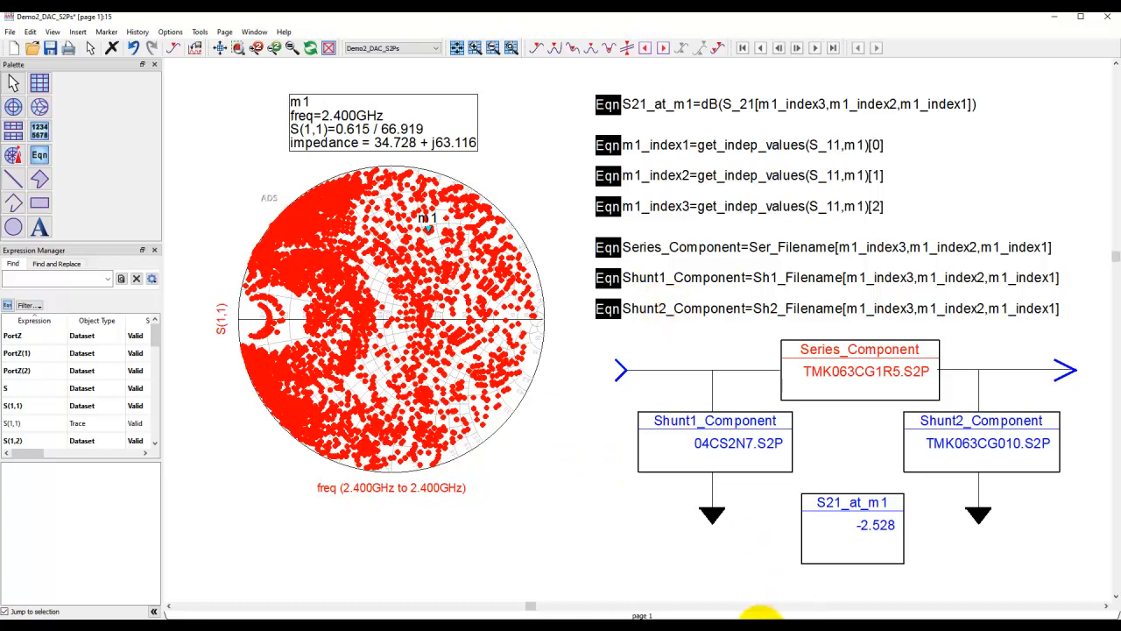
Step: Return to the Demo2_DAC_S2Ps schematic, bring up the ADS main window and close all open designs without saving changes
{"action": "mouse_move", "coordinate": [760, 607]}
{"action": "left_click", "coordinate": [771, 591]}
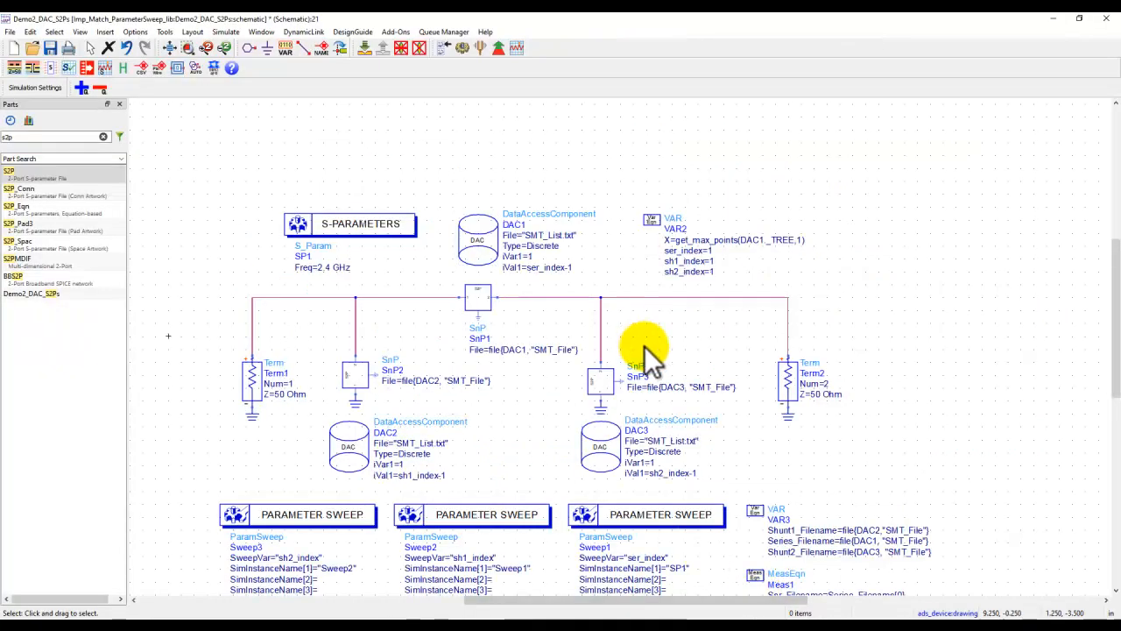
{"action": "left_click", "coordinate": [170, 50]}
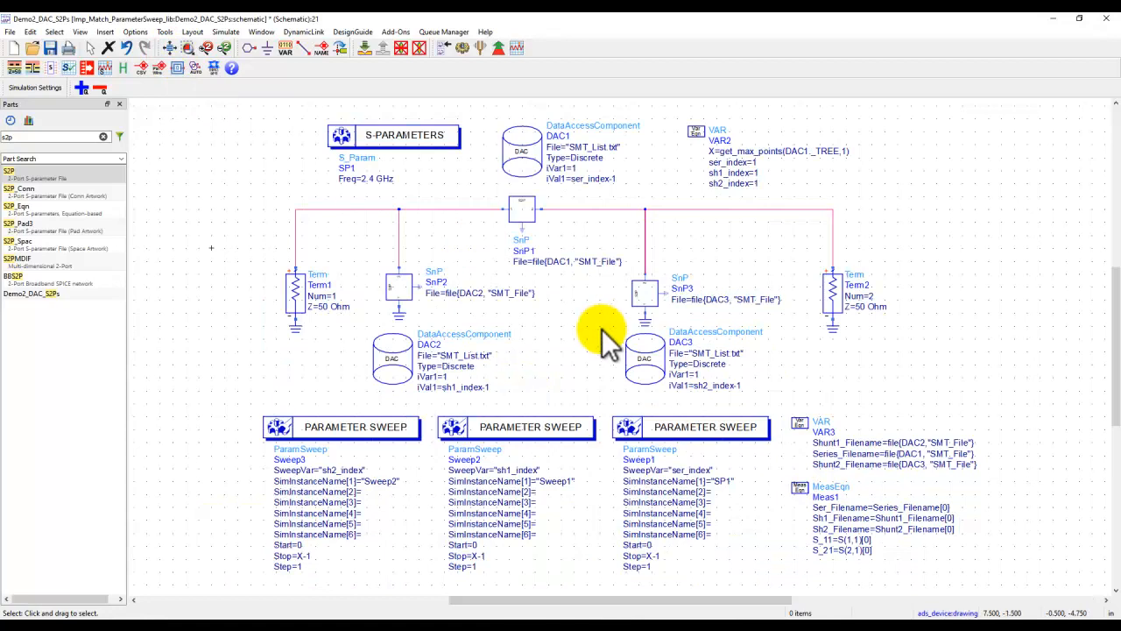
{"action": "left_click", "coordinate": [761, 626]}
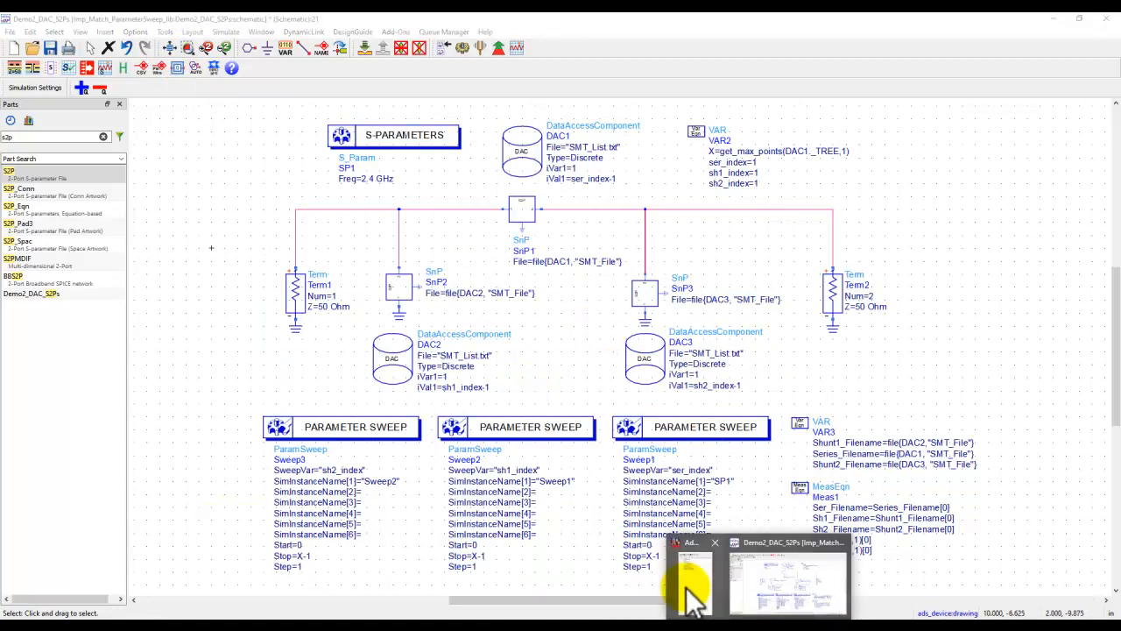
{"action": "left_click", "coordinate": [694, 583]}
{"action": "left_click", "coordinate": [11, 39]}
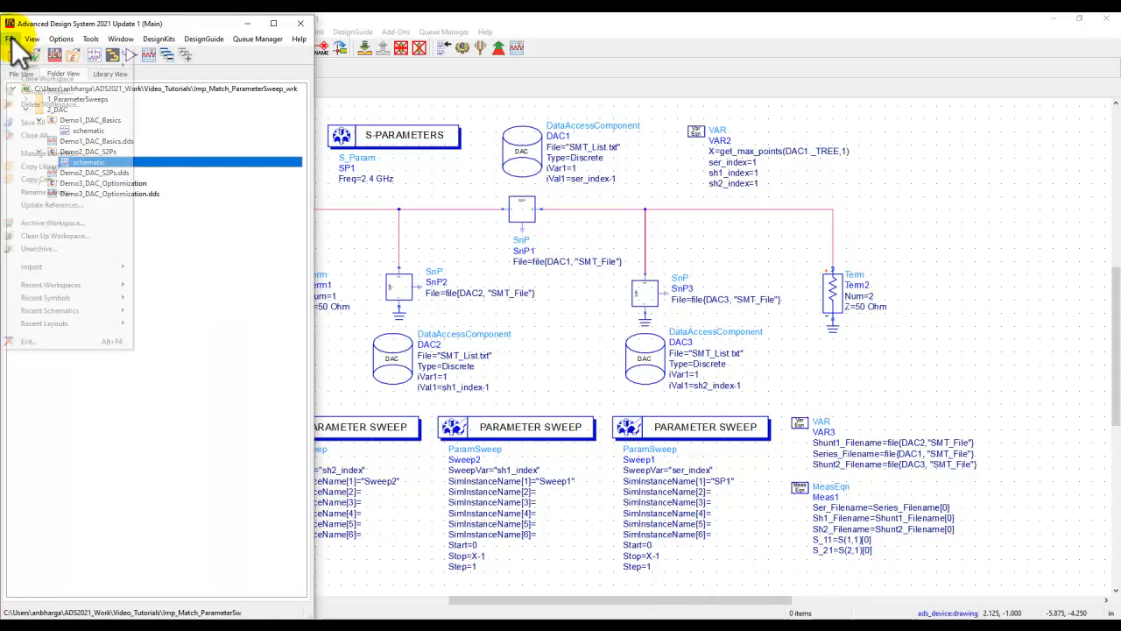
{"action": "left_click", "coordinate": [51, 136]}
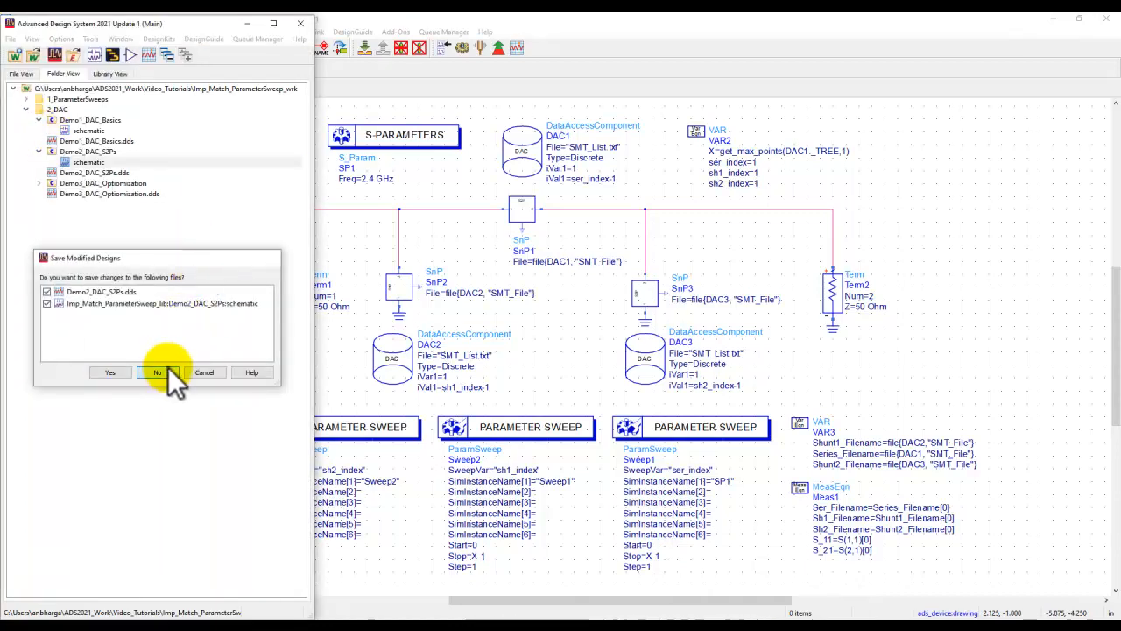
{"action": "left_click", "coordinate": [166, 370]}
Step: Collapse the Demo2_DAC_S2Ps and Demo1_DAC_Basics cells and open the Demo3_DAC_Optiomization schematic
{"action": "left_click", "coordinate": [40, 151]}
{"action": "left_click", "coordinate": [38, 120]}
{"action": "double_click", "coordinate": [84, 174]}
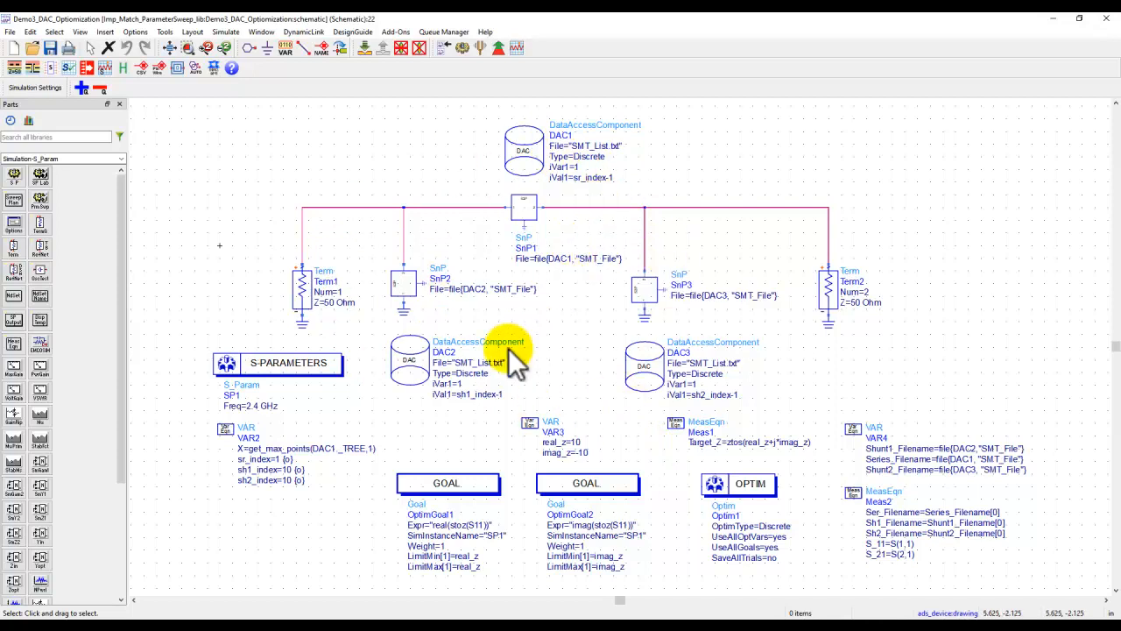
Step: Open the sr_index definition in VAR2 for editing and examine the start and end of its discrete optimization range
{"action": "scroll", "coordinate": [508, 347], "scroll_direction": "up", "scroll_amount": 1}
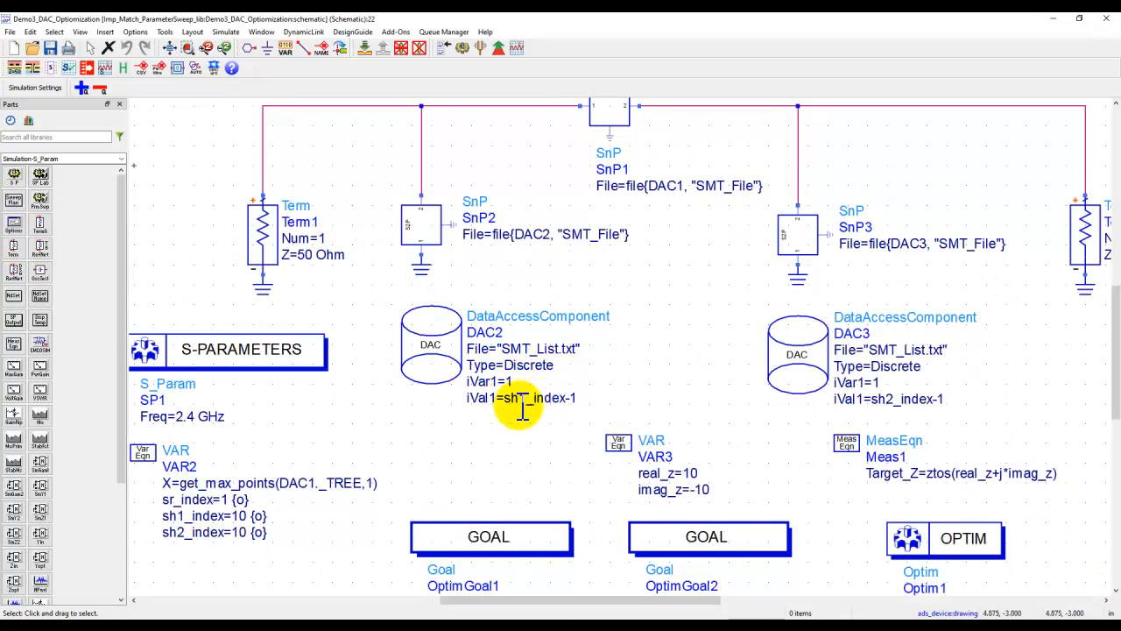
{"action": "scroll", "coordinate": [250, 508], "scroll_direction": "up", "scroll_amount": 2}
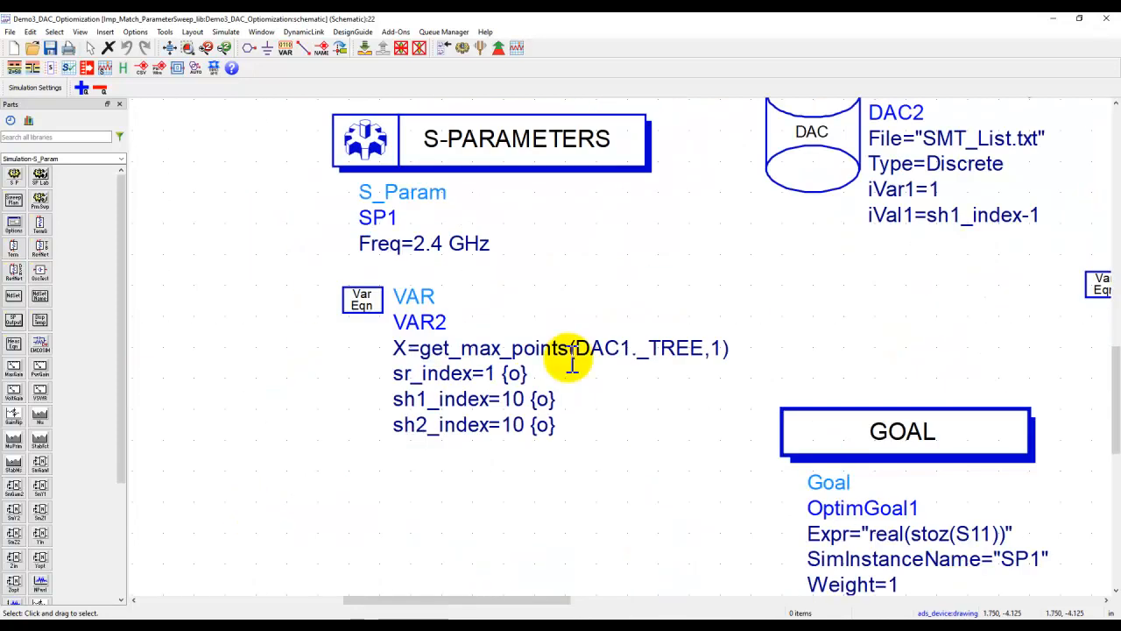
{"action": "scroll", "coordinate": [578, 370], "scroll_direction": "up", "scroll_amount": 1}
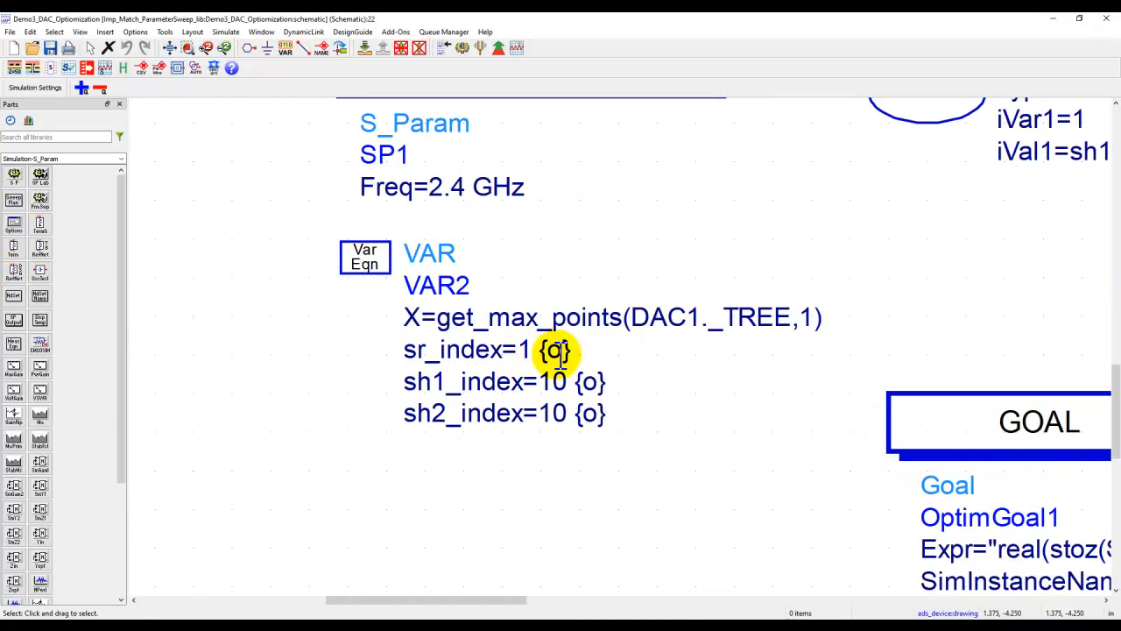
{"action": "double_click", "coordinate": [558, 351]}
{"action": "left_click", "coordinate": [560, 355]}
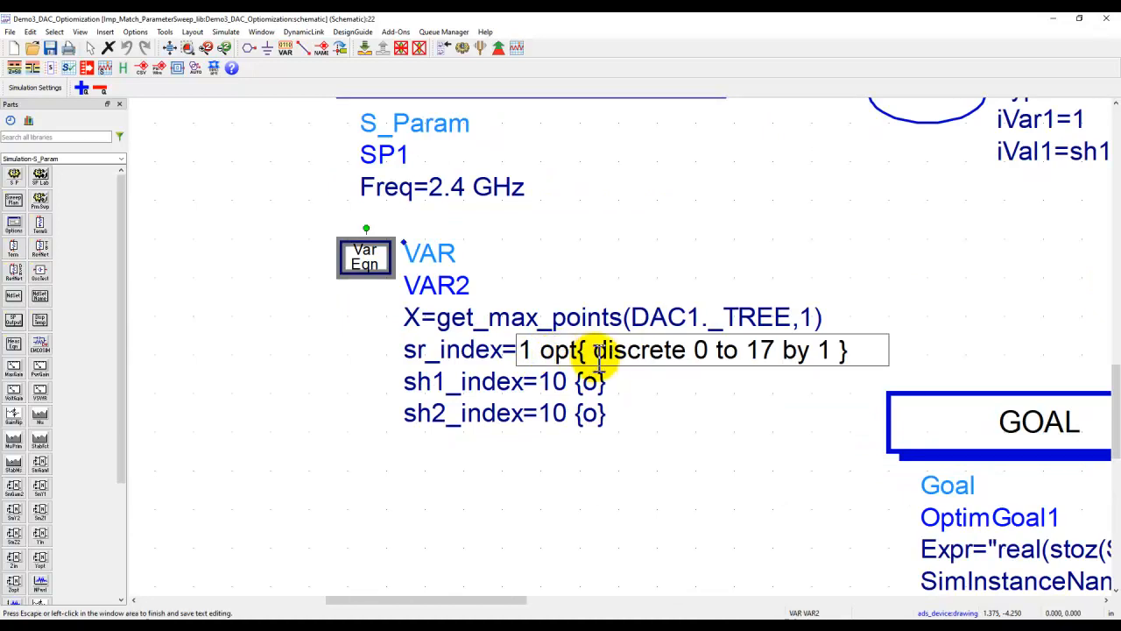
{"action": "left_click_drag", "start_coordinate": [596, 354], "coordinate": [703, 364]}
{"action": "left_click", "coordinate": [704, 360]}
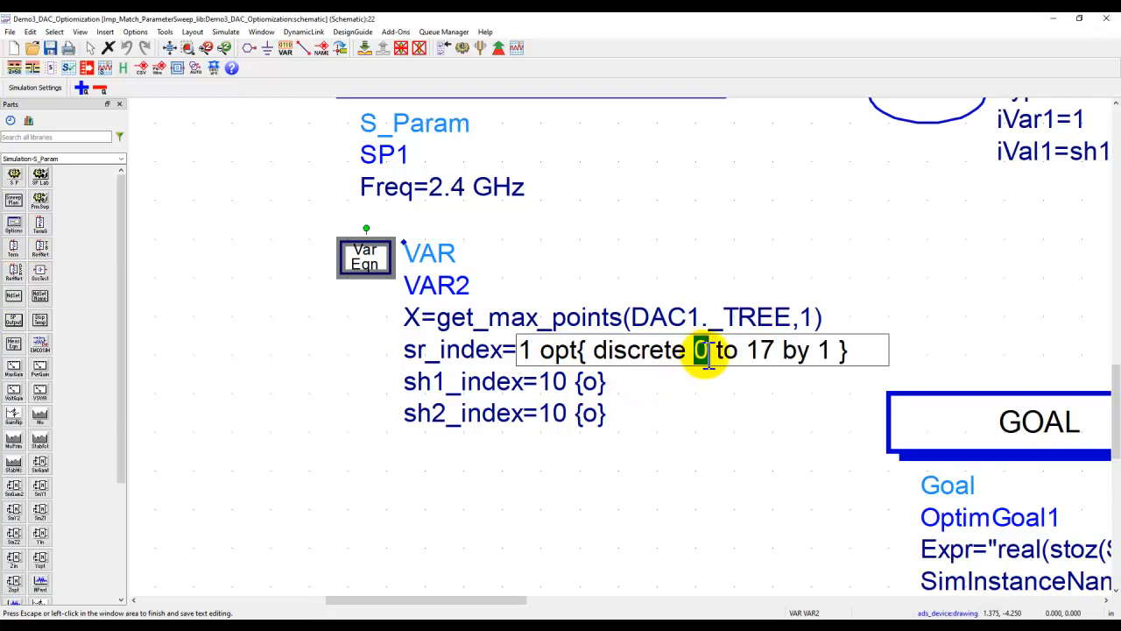
{"action": "double_click", "coordinate": [758, 352]}
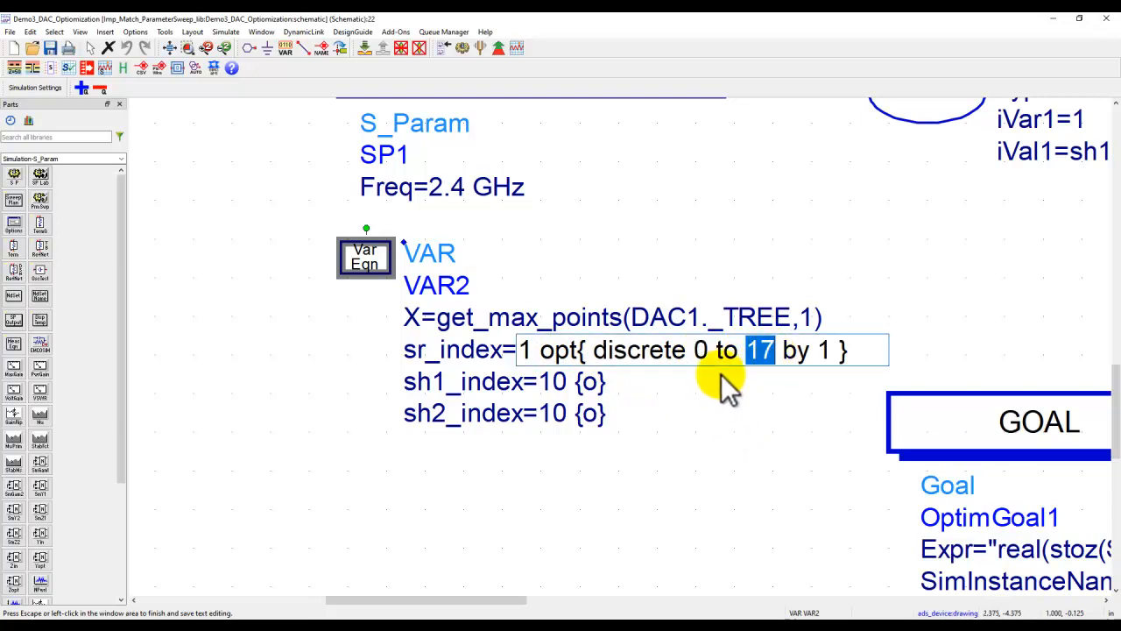
{"action": "left_click", "coordinate": [756, 359]}
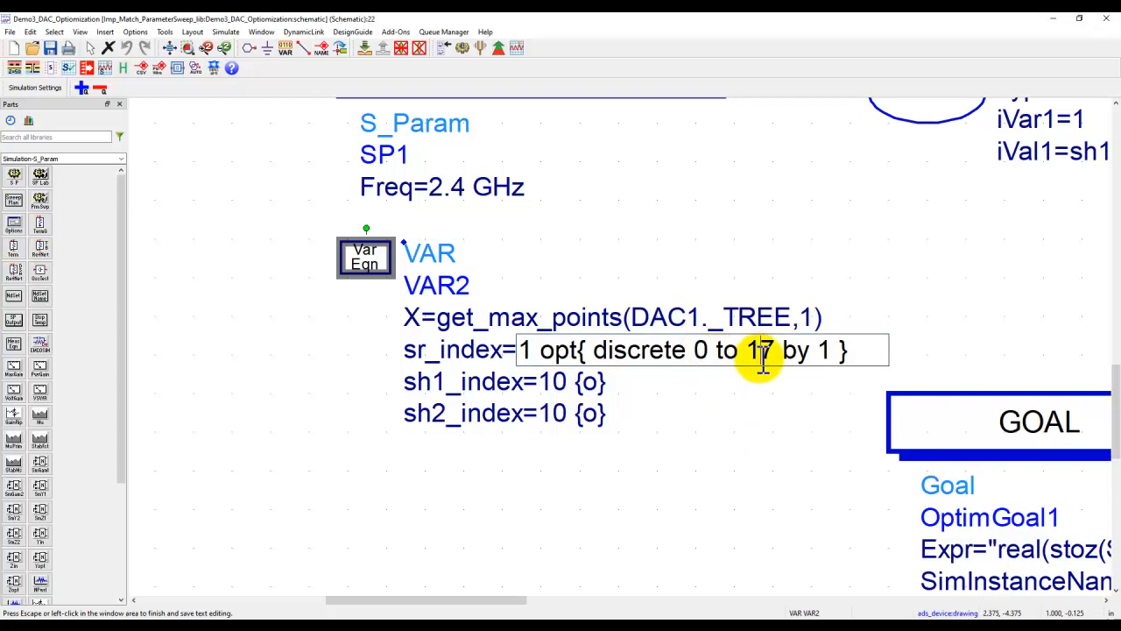
Step: Switch to SMT_List.txt in Notepad++ to check its last index, return to the ADS schematic and close the sr_index edit
{"action": "left_click", "coordinate": [841, 626]}
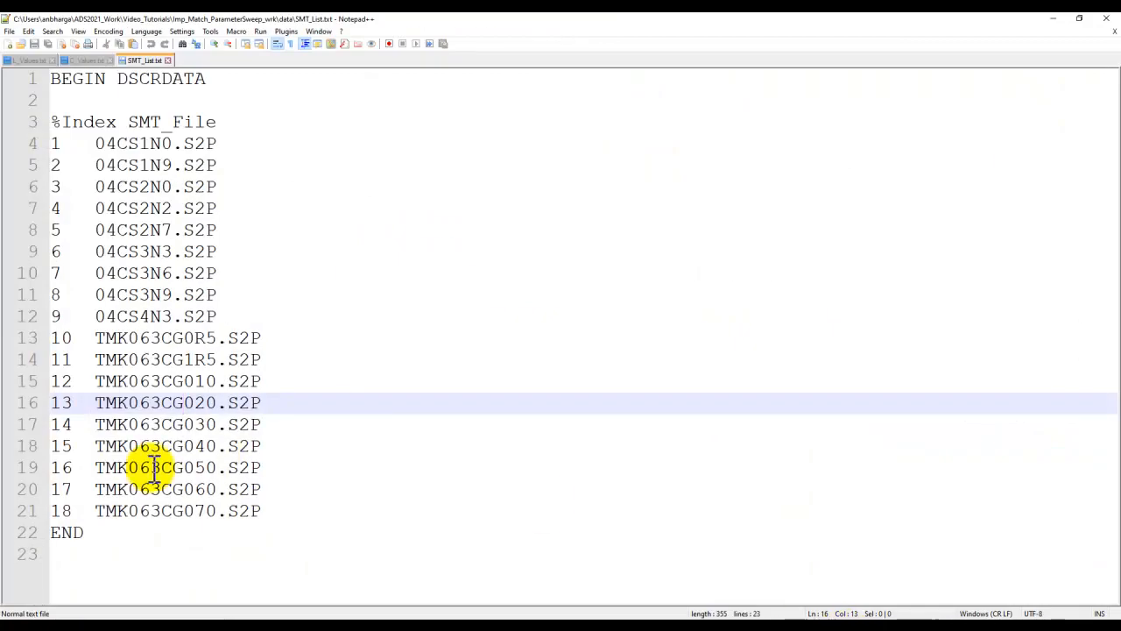
{"action": "left_click", "coordinate": [61, 512]}
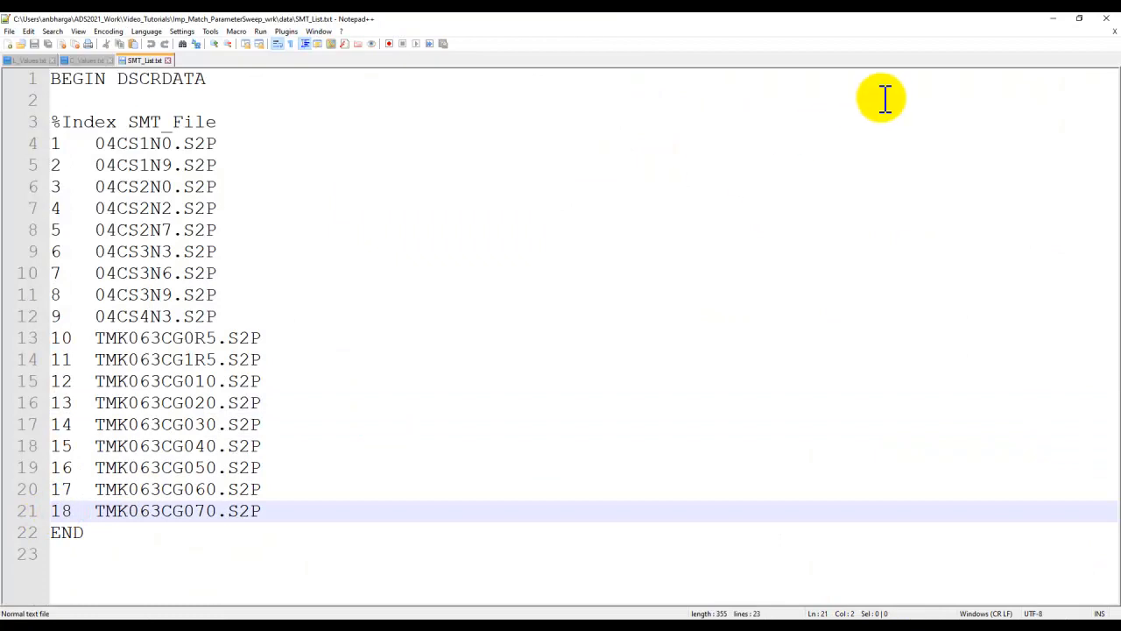
{"action": "left_click", "coordinate": [1054, 18]}
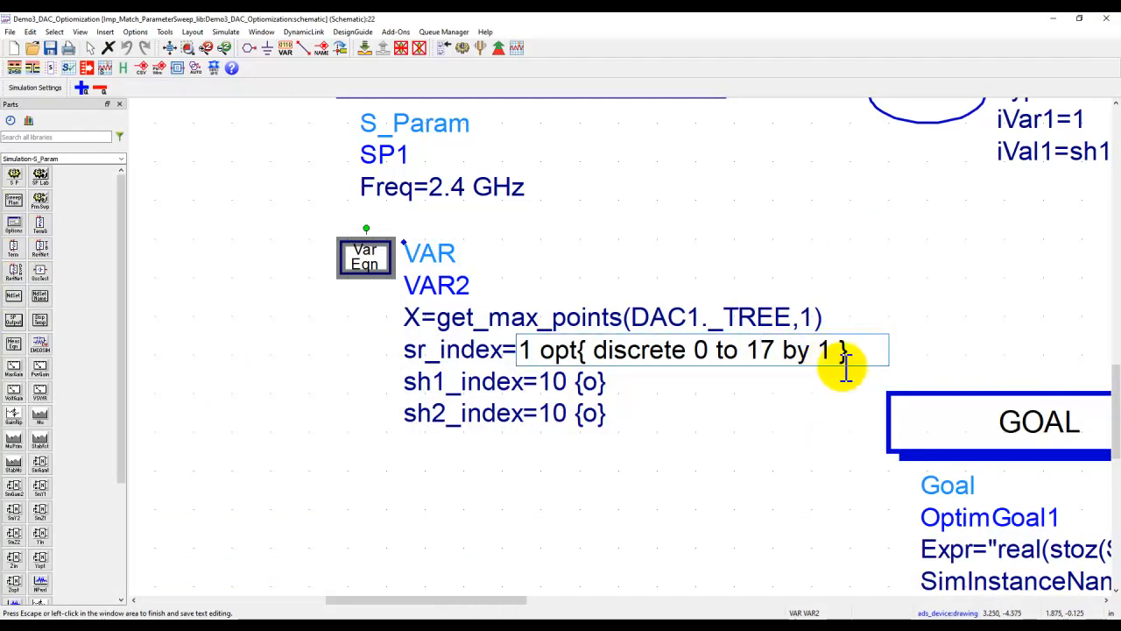
{"action": "left_click", "coordinate": [759, 400]}
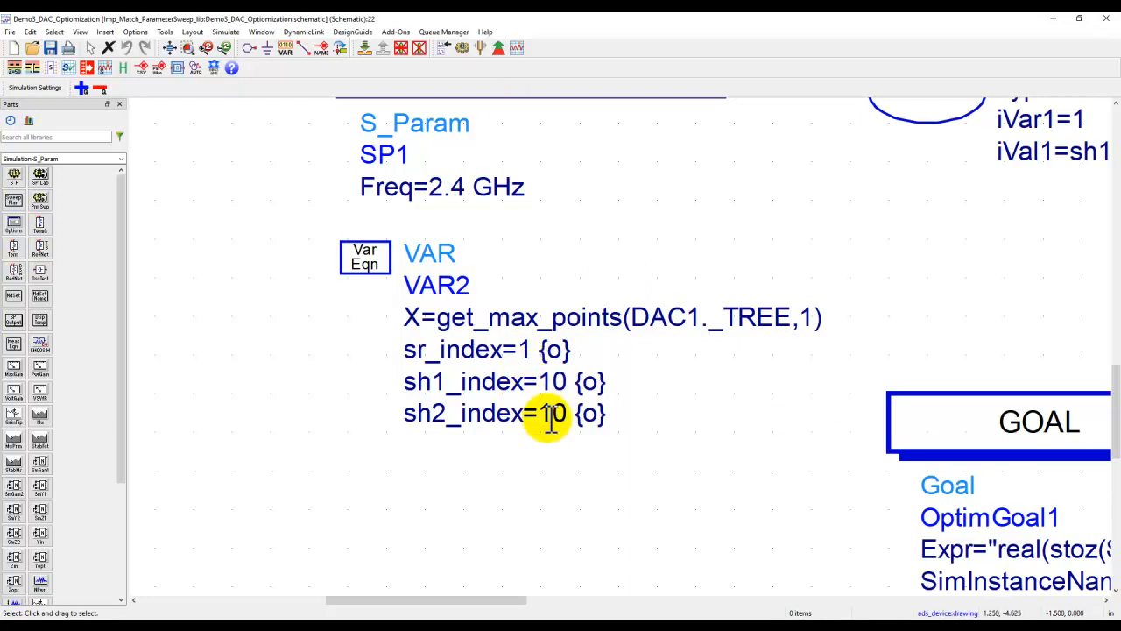
Step: Review the VAR2 index variables in the optimization variables setup, set sr_index's format to max/min/step and accept the setup
{"action": "left_click", "coordinate": [228, 32]}
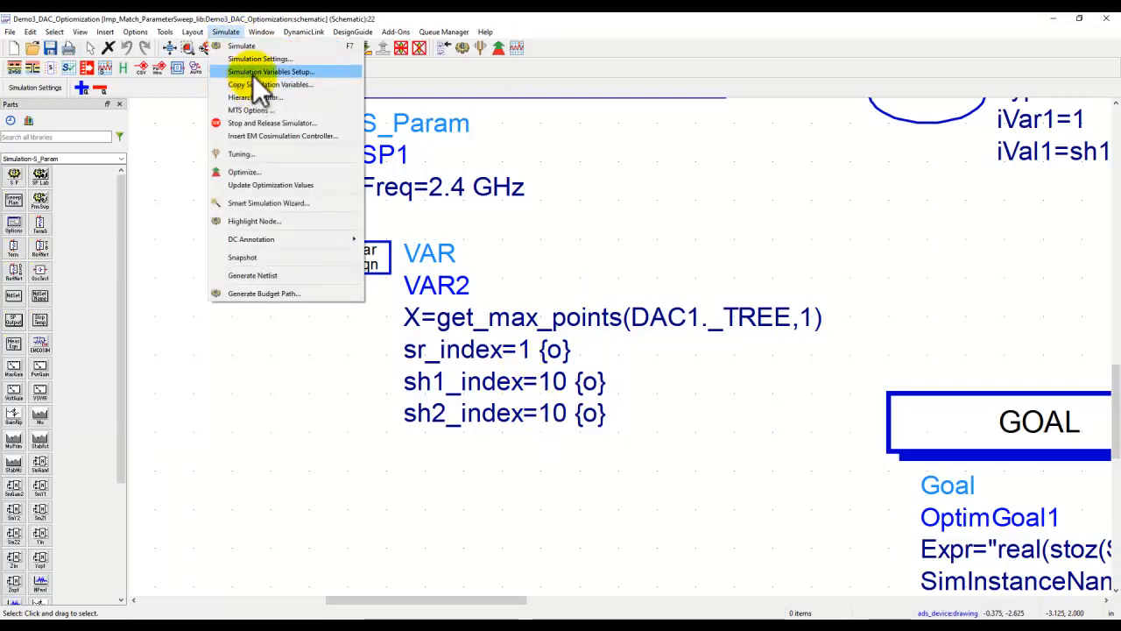
{"action": "left_click", "coordinate": [254, 72]}
{"action": "left_click", "coordinate": [268, 174]}
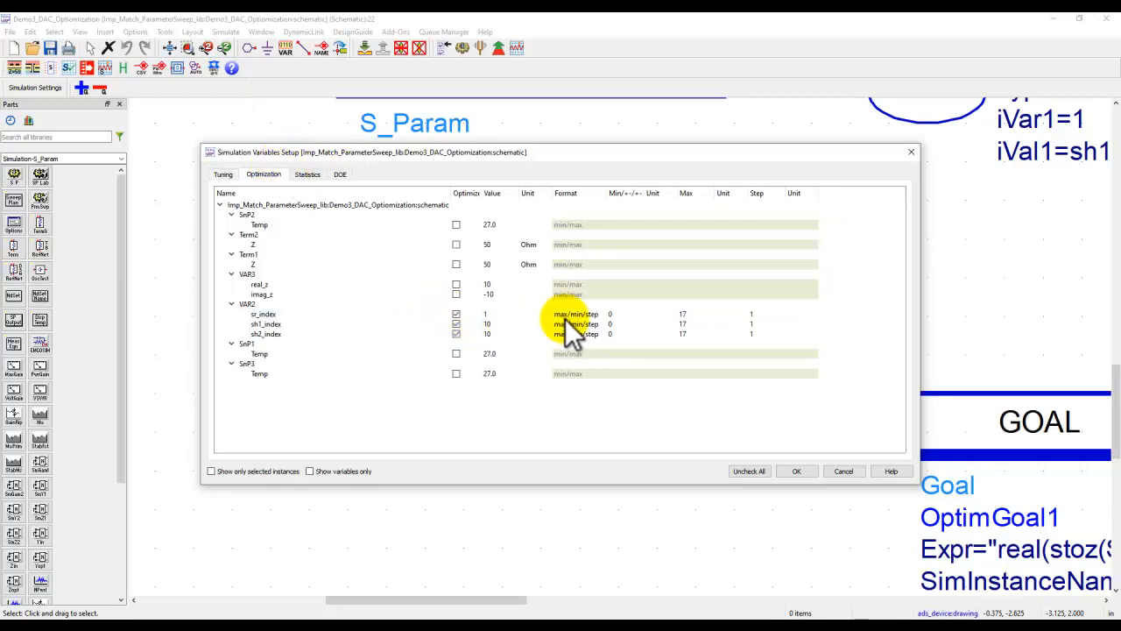
{"action": "left_click", "coordinate": [593, 315]}
{"action": "left_click", "coordinate": [596, 315]}
{"action": "left_click", "coordinate": [587, 324]}
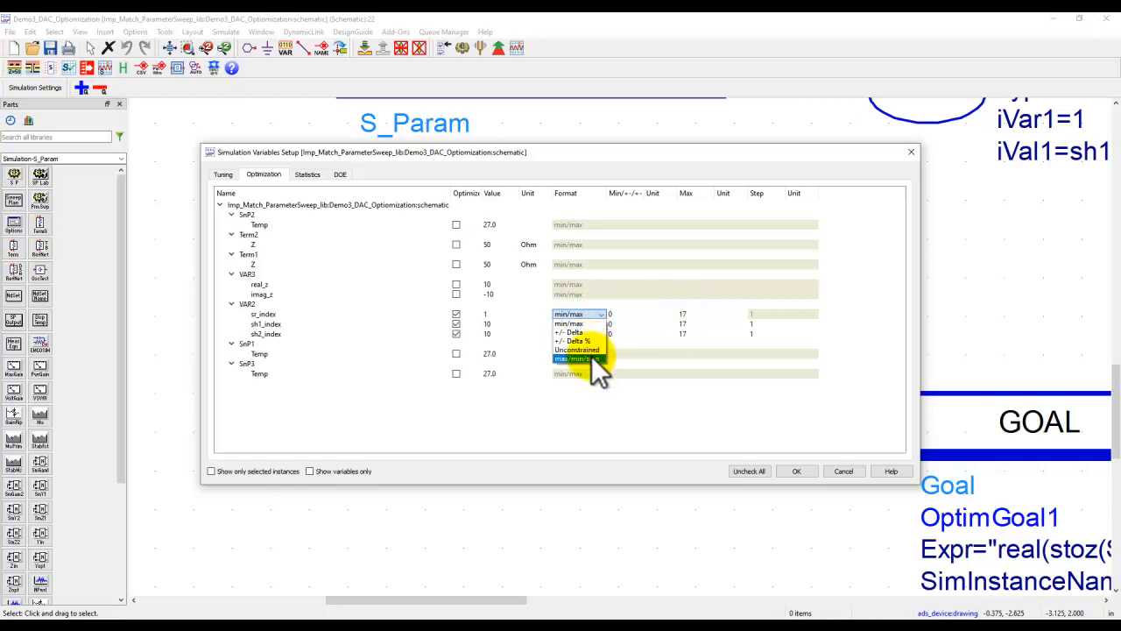
{"action": "left_click", "coordinate": [590, 359]}
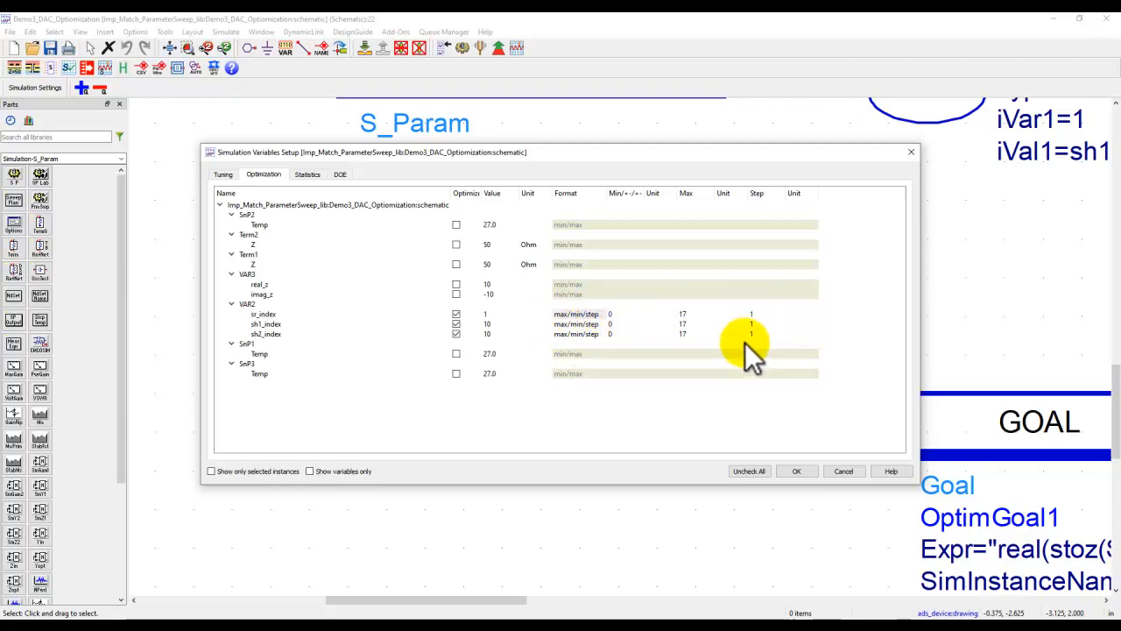
{"action": "left_click", "coordinate": [793, 471]}
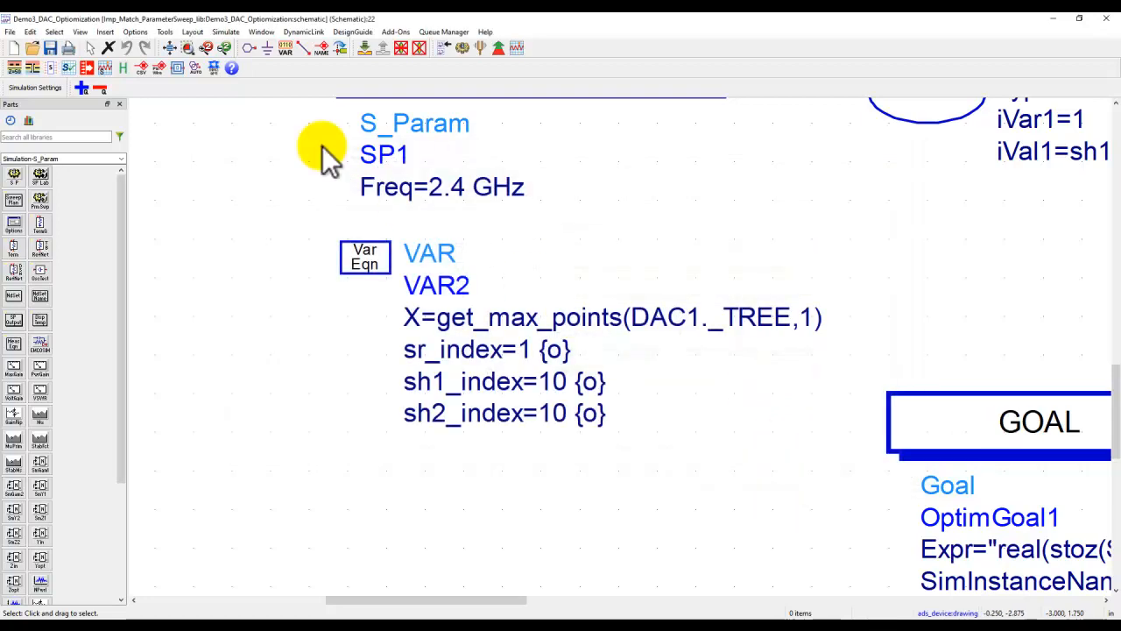
Step: Examine the target impedance variables real_z and imag_z in VAR3
{"action": "left_click", "coordinate": [177, 49]}
{"action": "scroll", "coordinate": [604, 394], "scroll_direction": "up", "scroll_amount": 2}
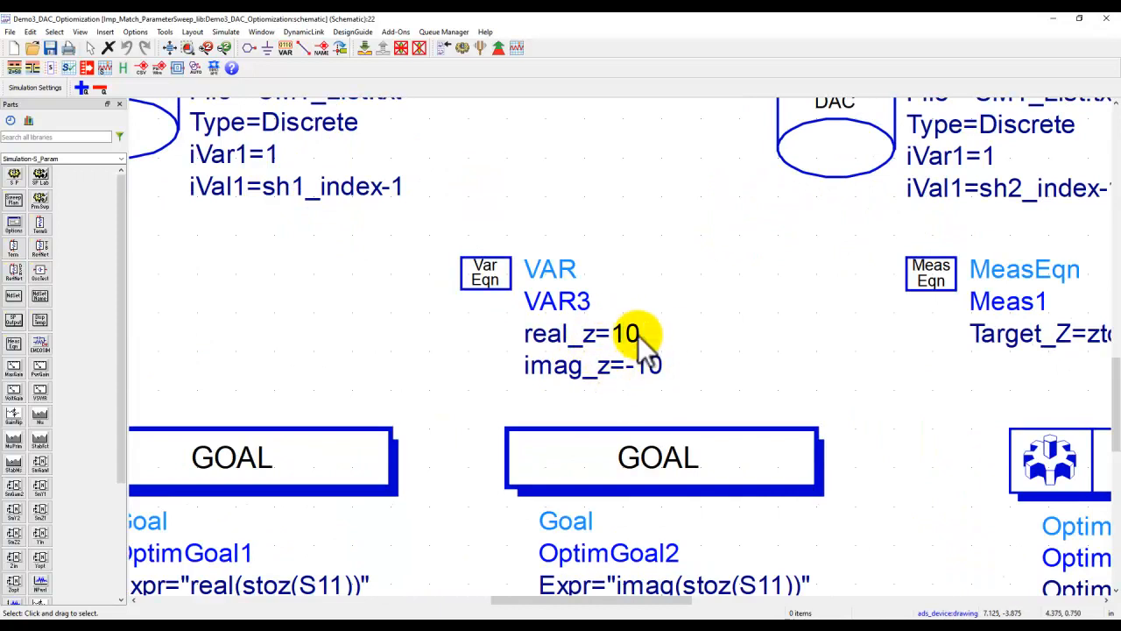
{"action": "left_click", "coordinate": [618, 335]}
{"action": "left_click", "coordinate": [659, 371]}
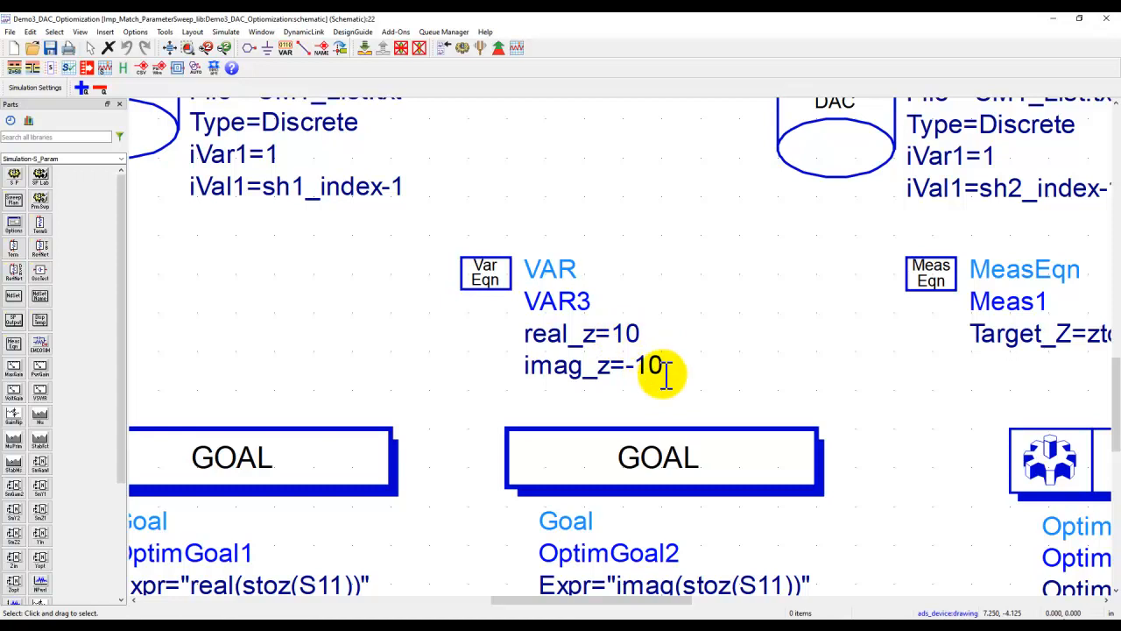
Step: Examine the OptimGoal1 and OptimGoal2 expressions and limits, checking OptimGoal2's limit line settings without changing them
{"action": "scroll", "coordinate": [544, 450], "scroll_direction": "down", "scroll_amount": 1}
{"action": "left_click_drag", "start_coordinate": [488, 520], "coordinate": [508, 382]}
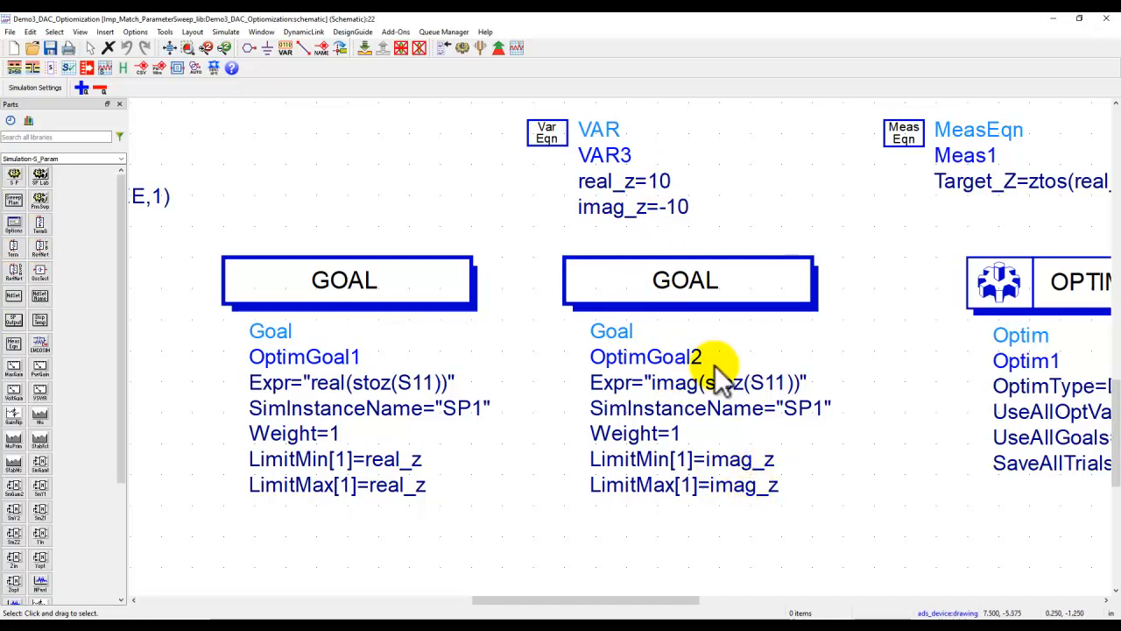
{"action": "double_click", "coordinate": [708, 301]}
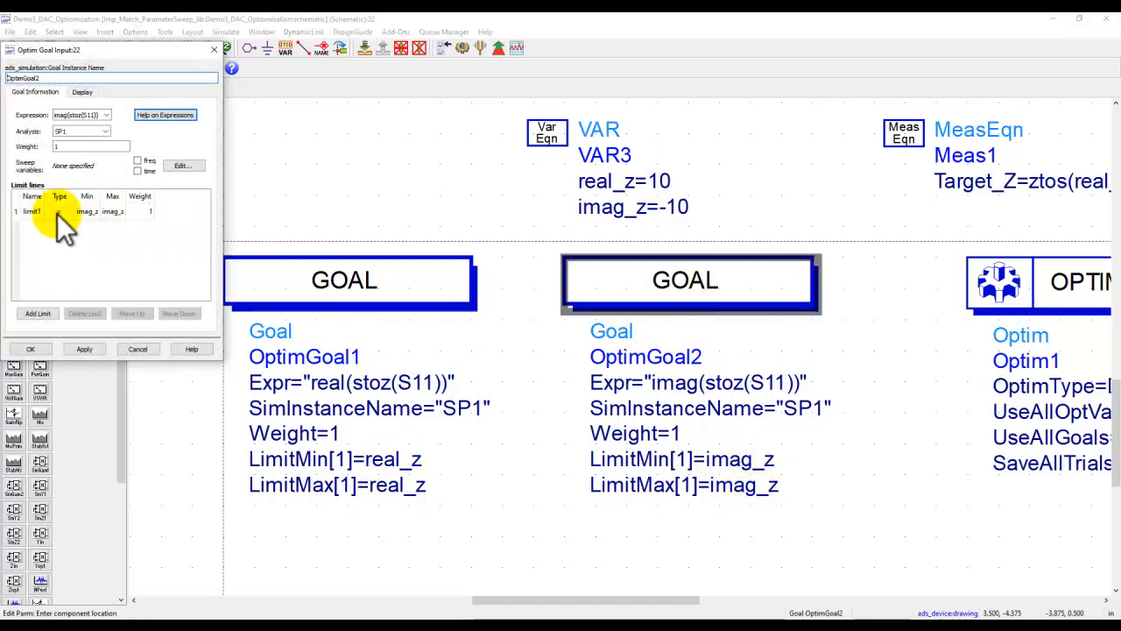
{"action": "left_click", "coordinate": [138, 350]}
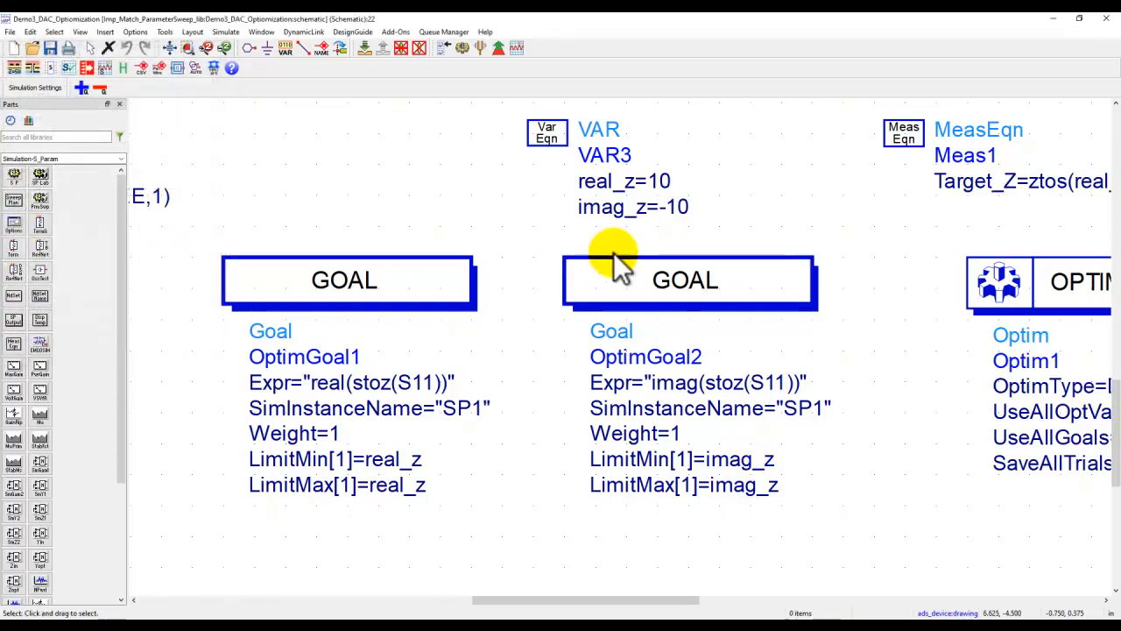
Step: Examine Optim1's available optimization types, keep Discrete selected and accept the optimizer setup
{"action": "left_click_drag", "start_coordinate": [881, 249], "coordinate": [539, 252]}
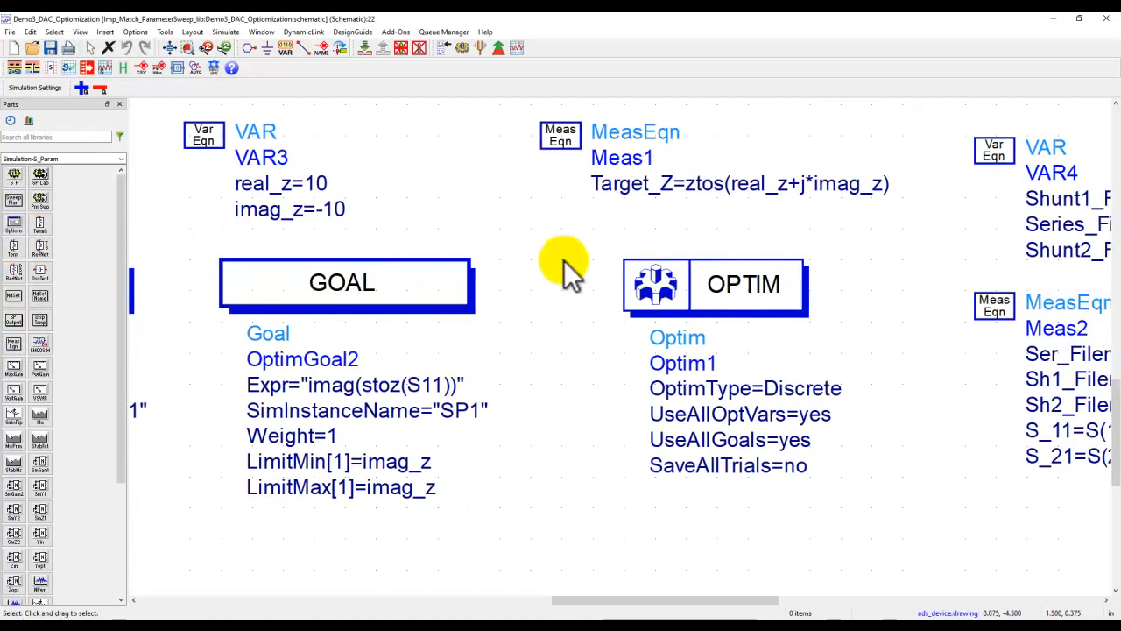
{"action": "double_click", "coordinate": [740, 301]}
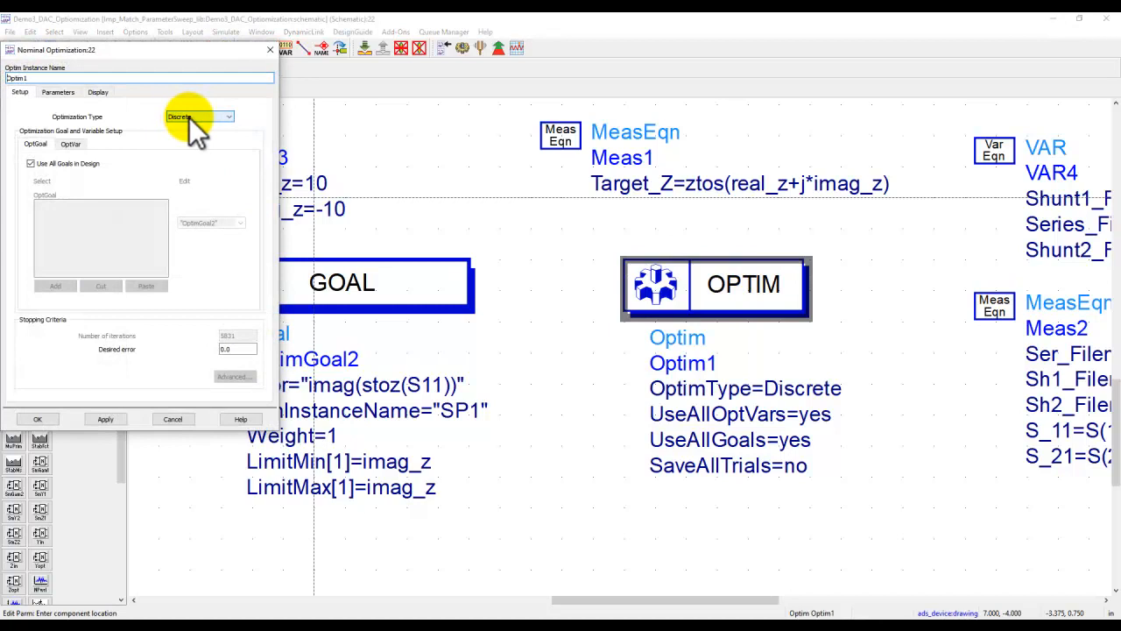
{"action": "left_click", "coordinate": [194, 122]}
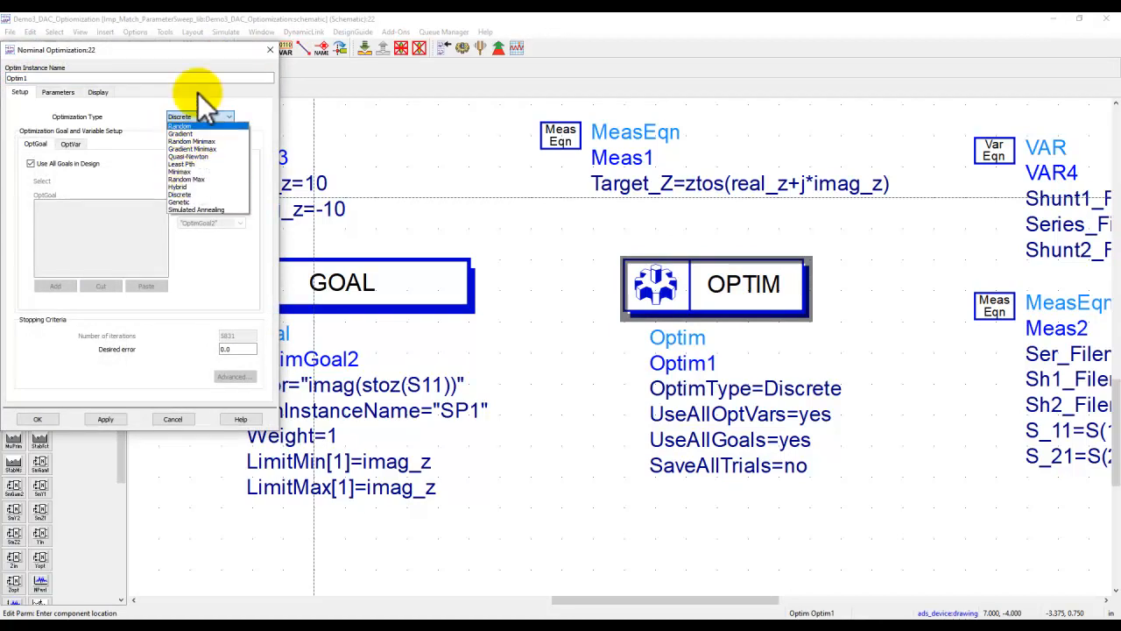
{"action": "left_click", "coordinate": [141, 125]}
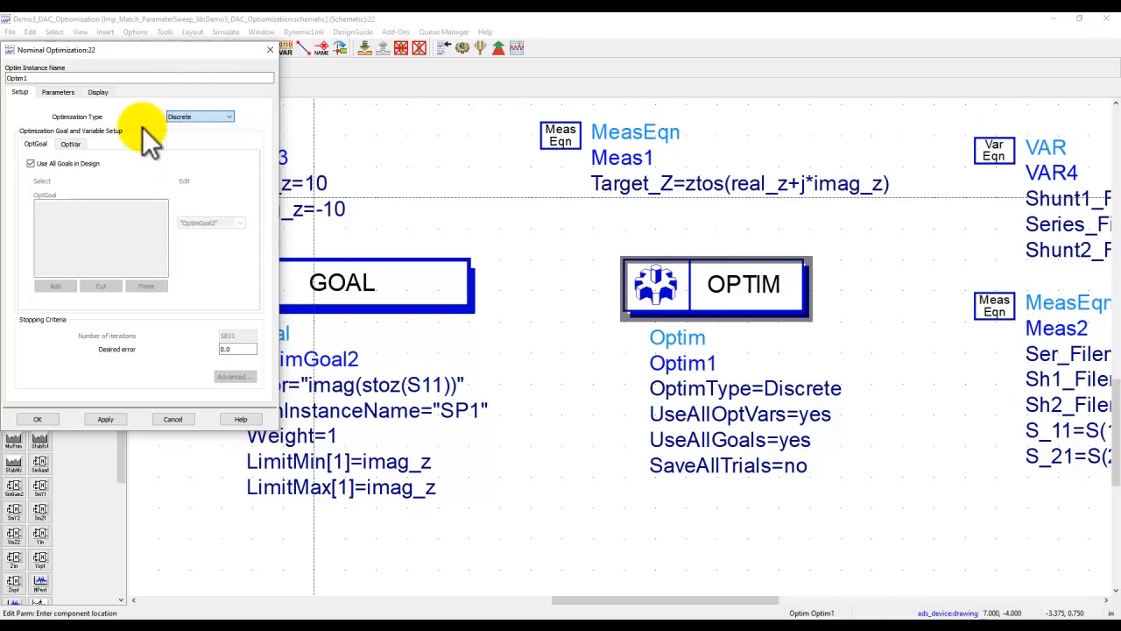
{"action": "left_click", "coordinate": [49, 418]}
Step: Run the discrete optimization from the schematic and close the Optimization Cockpit without updating the design
{"action": "left_click", "coordinate": [175, 44]}
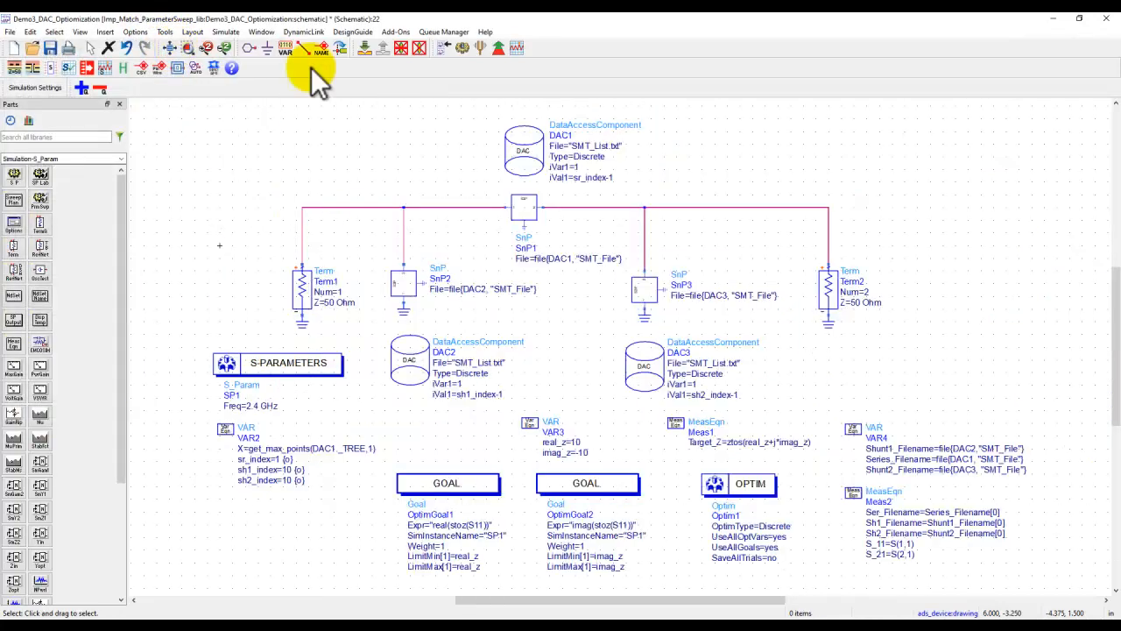
{"action": "left_click", "coordinate": [497, 49]}
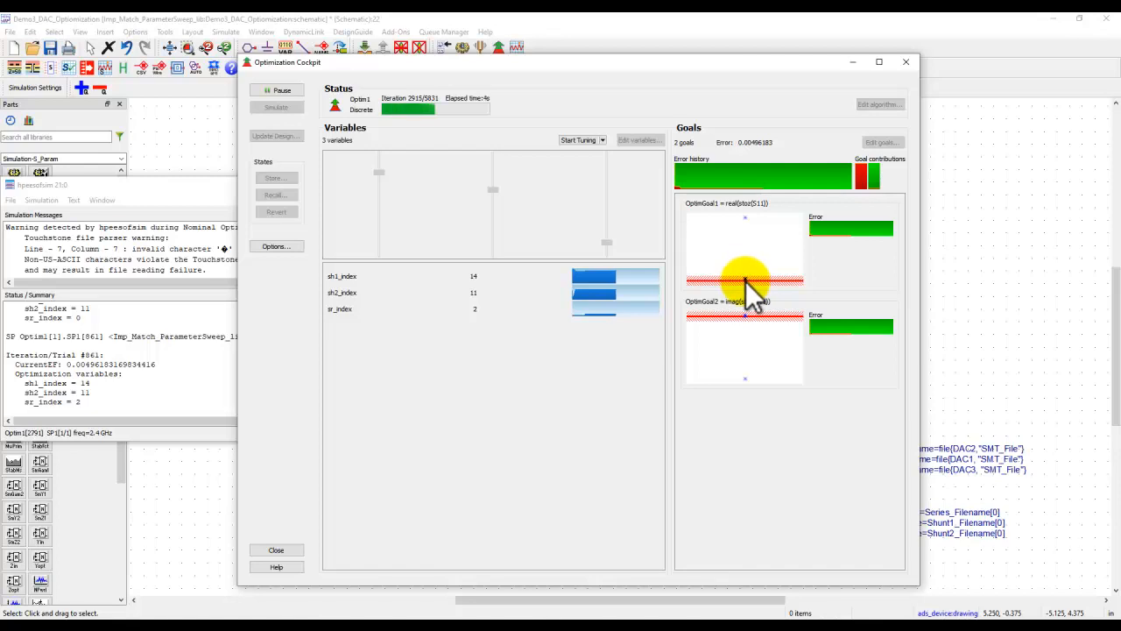
{"action": "left_click", "coordinate": [280, 549]}
{"action": "left_click", "coordinate": [588, 346]}
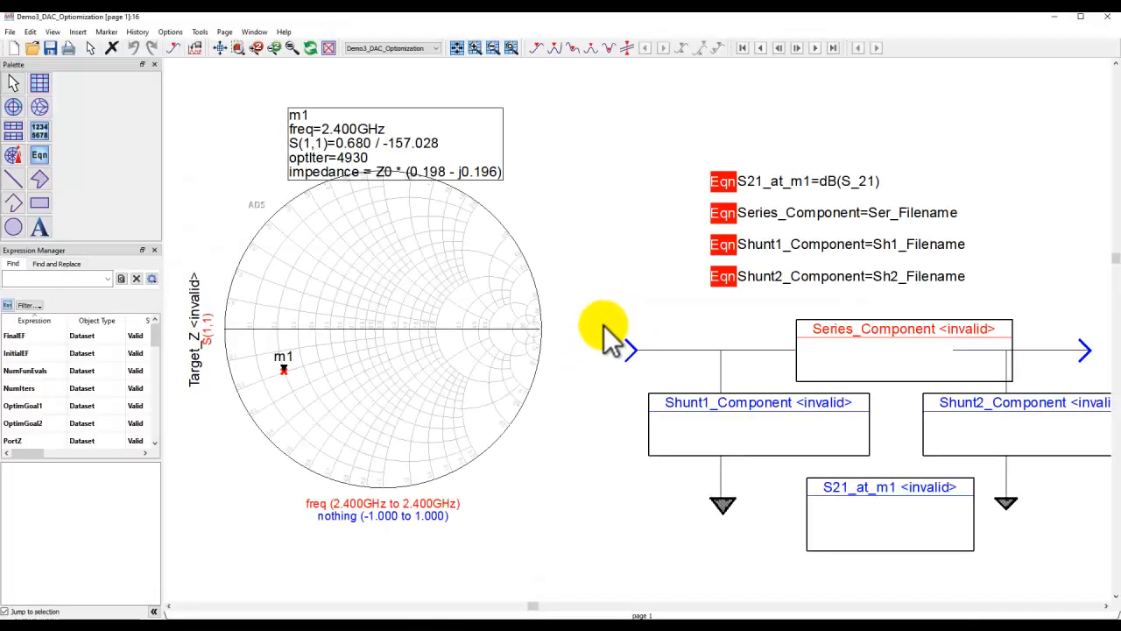
{"action": "left_click", "coordinate": [784, 613]}
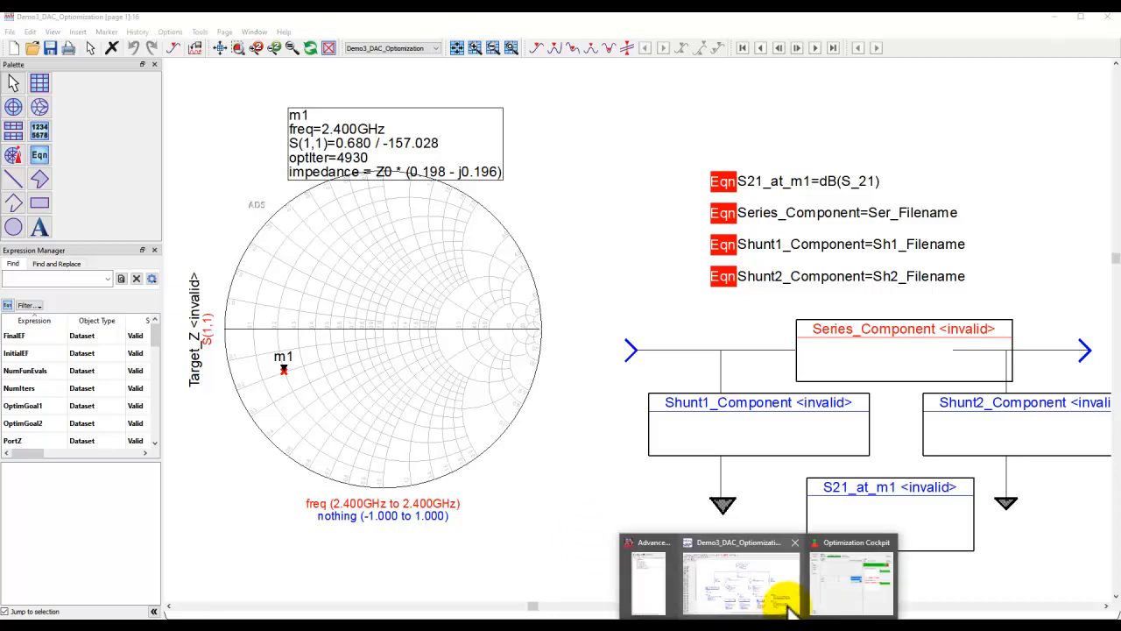
{"action": "left_click", "coordinate": [832, 582]}
{"action": "left_click", "coordinate": [906, 63]}
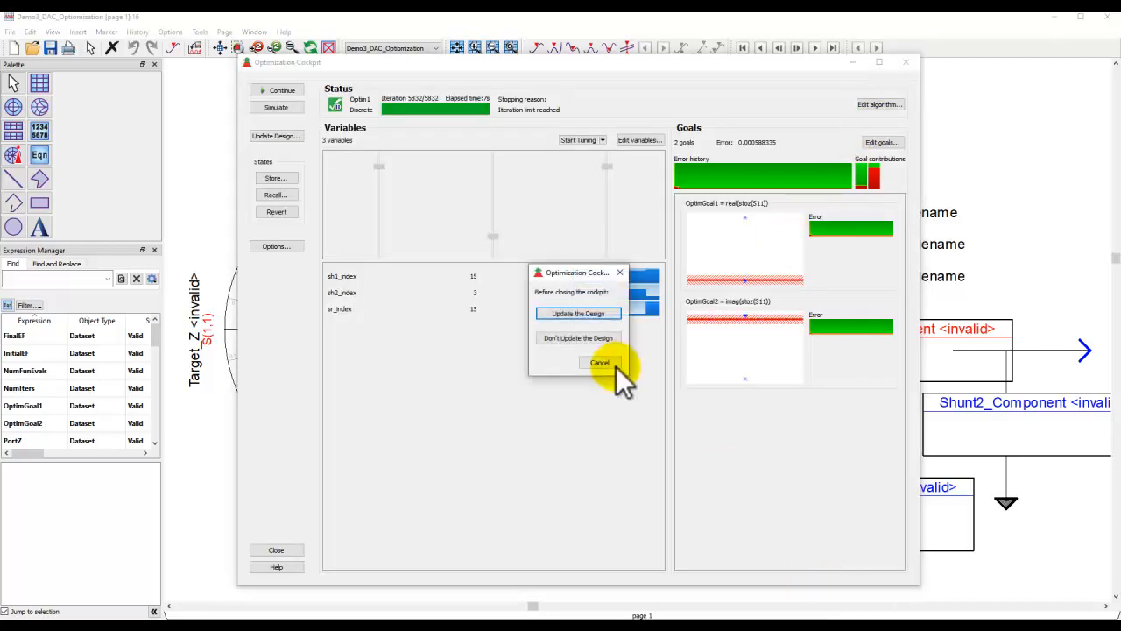
{"action": "left_click", "coordinate": [583, 336]}
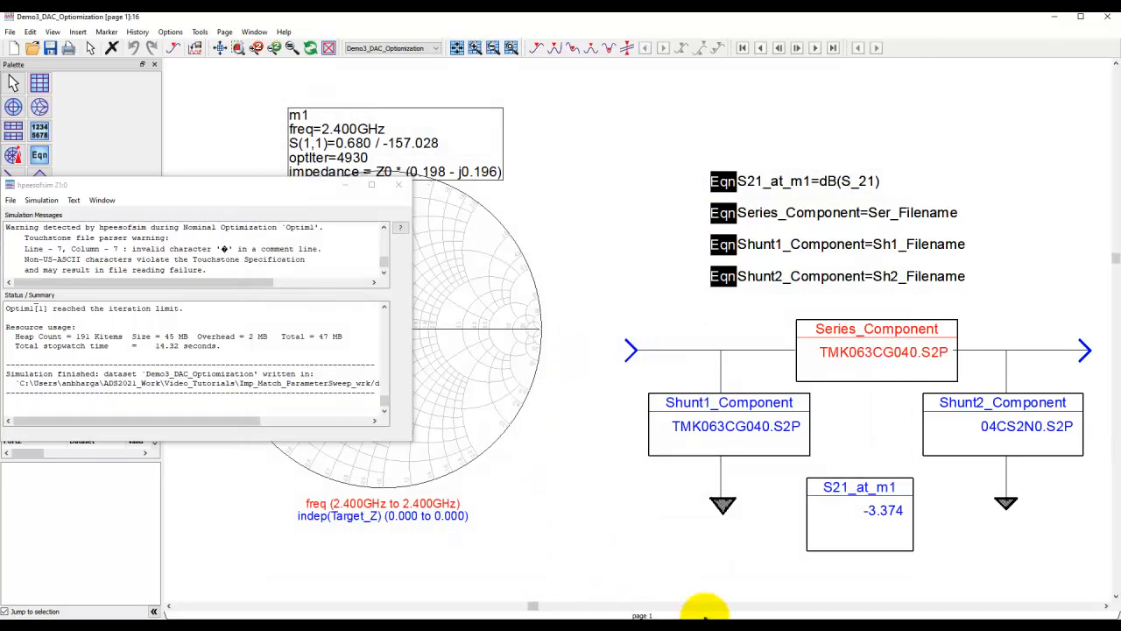
Step: Return to the schematic and set both sh1_index and sh2_index to 1 in VAR2
{"action": "mouse_move", "coordinate": [759, 616]}
{"action": "left_click", "coordinate": [775, 582]}
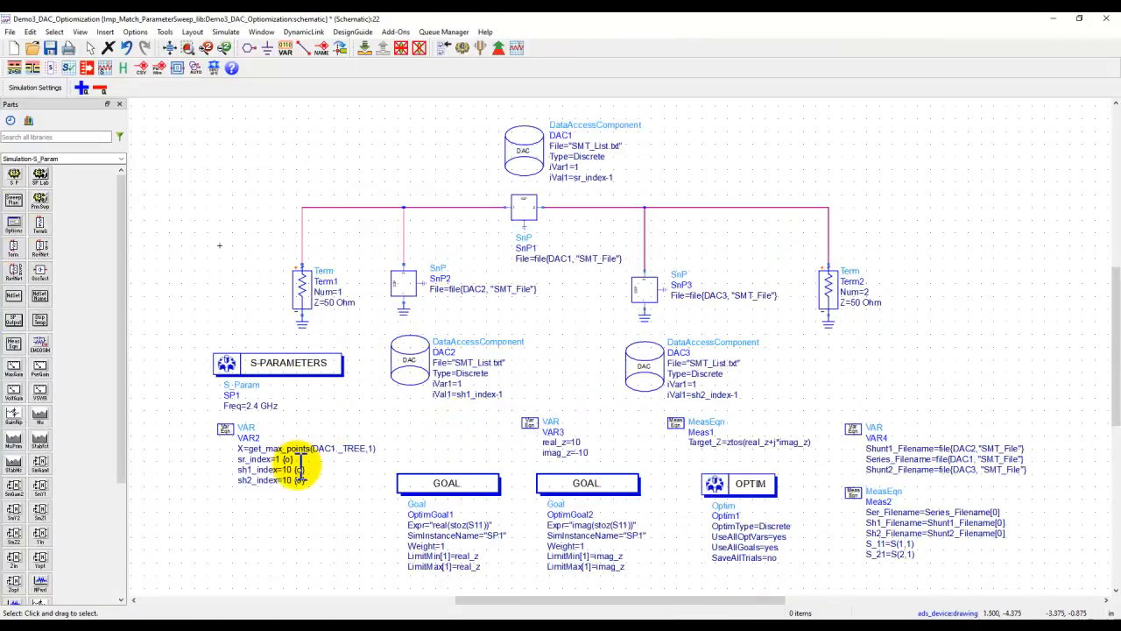
{"action": "scroll", "coordinate": [308, 464], "scroll_direction": "up", "scroll_amount": 3}
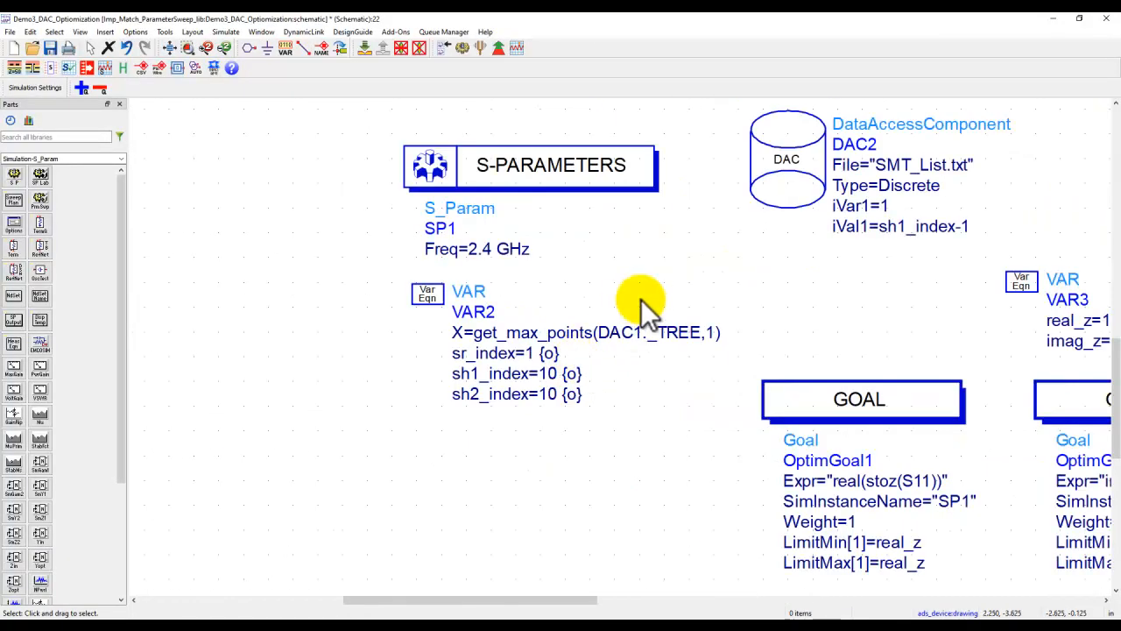
{"action": "left_click", "coordinate": [553, 377]}
{"action": "type", "text": "1"}
{"action": "left_click", "coordinate": [555, 395]}
{"action": "left_click", "coordinate": [554, 394]}
{"action": "type", "text": "1"}
{"action": "left_click", "coordinate": [548, 448]}
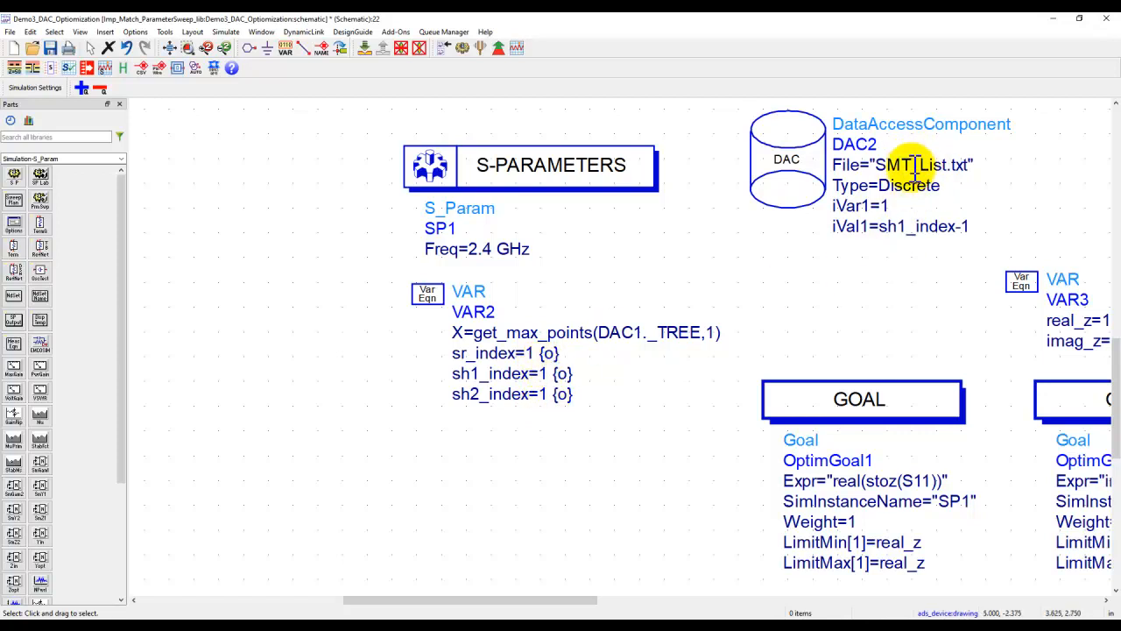
Step: Simulate the schematic with the starting index values and compare S(1,1) with the Target_Z point on the Smith chart
{"action": "left_click", "coordinate": [182, 51]}
{"action": "left_click", "coordinate": [460, 49]}
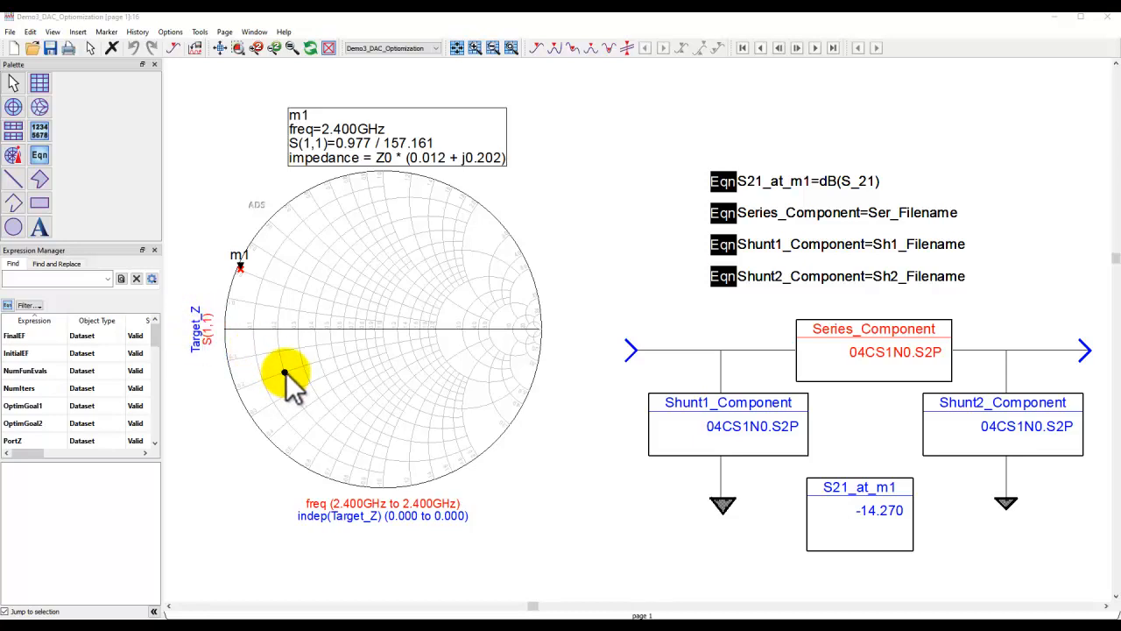
{"action": "mouse_move", "coordinate": [286, 372]}
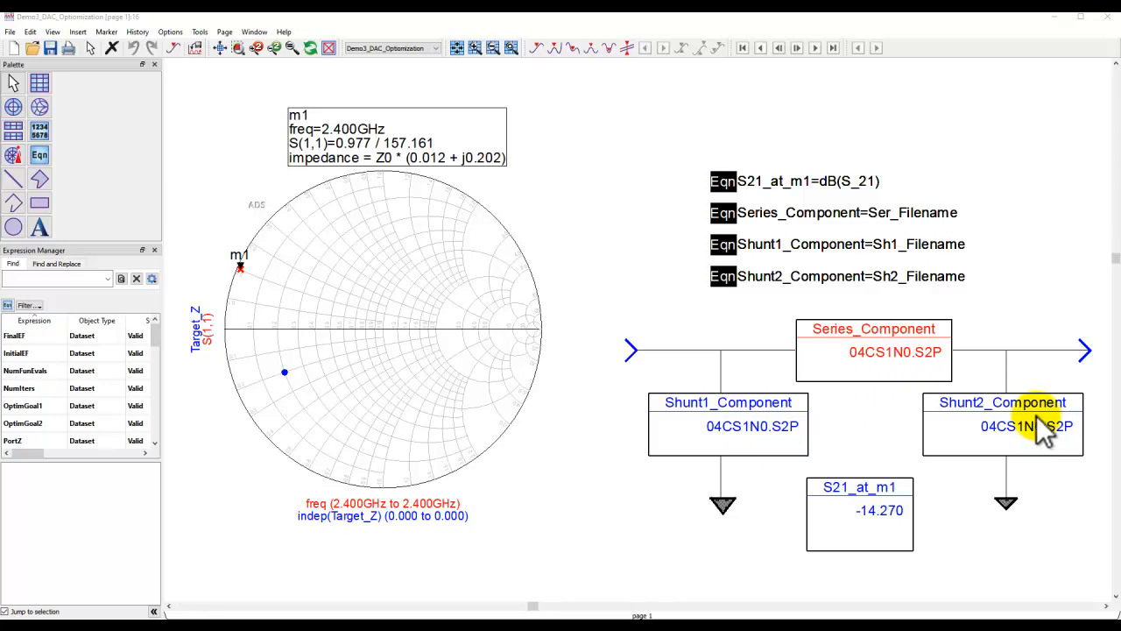
Step: Run the discrete optimization from the schematic and update the design with the resulting algorithm and variables
{"action": "mouse_move", "coordinate": [759, 618]}
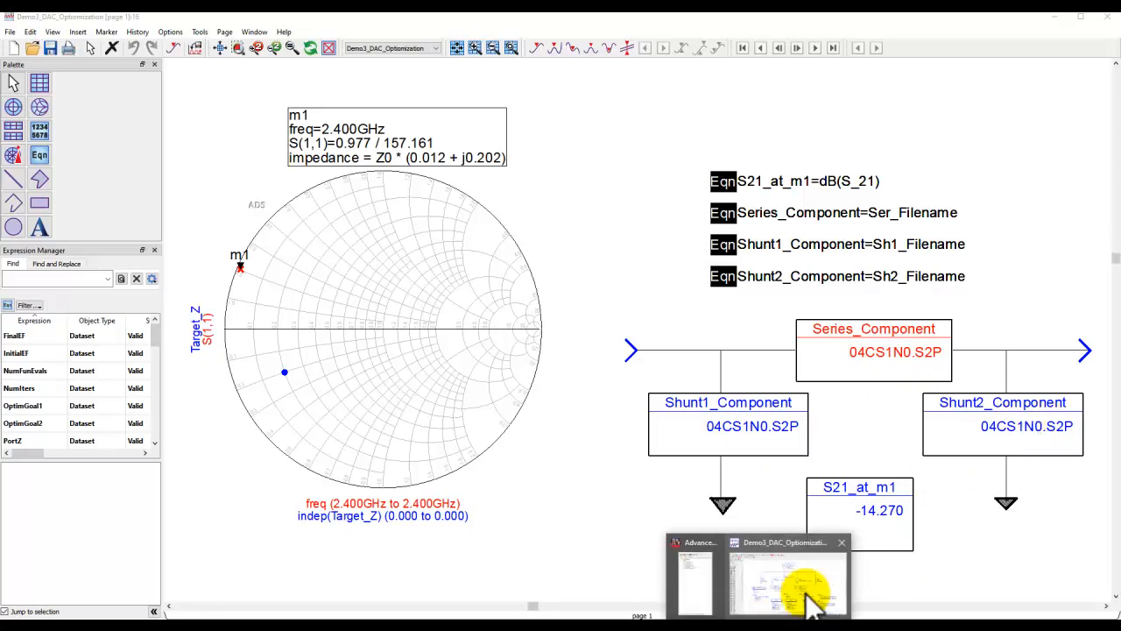
{"action": "left_click", "coordinate": [802, 587]}
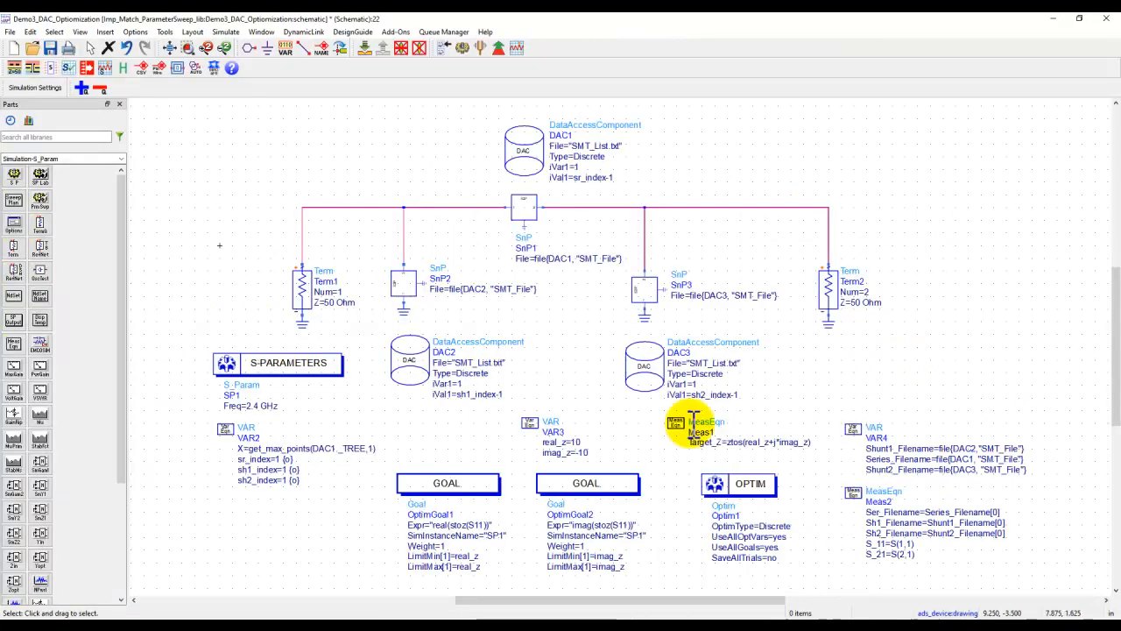
{"action": "left_click", "coordinate": [489, 50]}
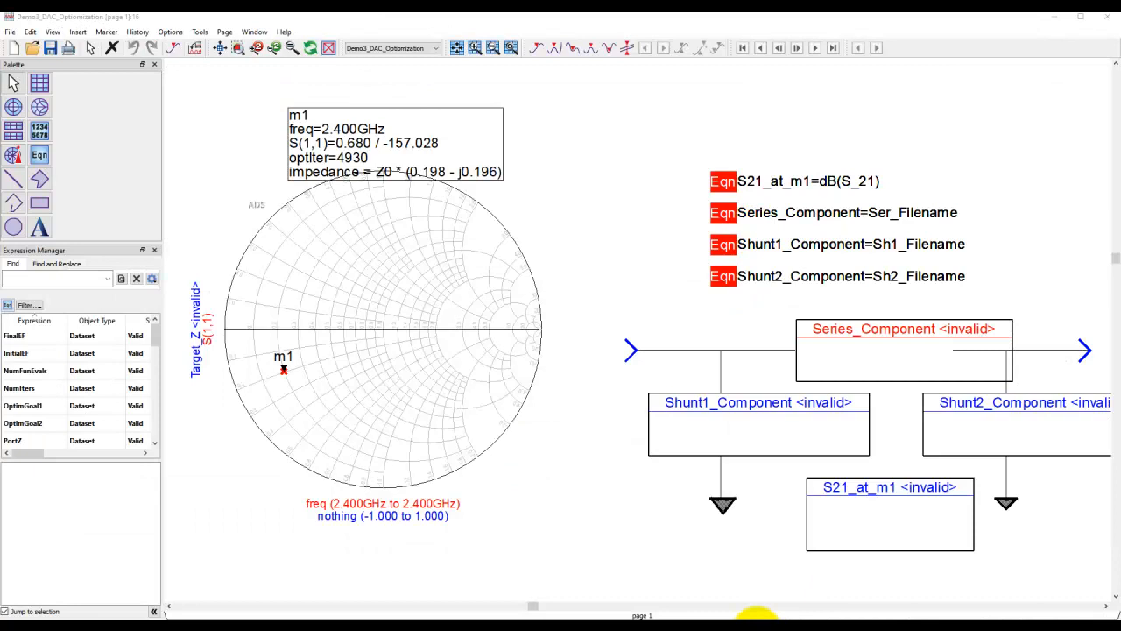
{"action": "left_click", "coordinate": [818, 593]}
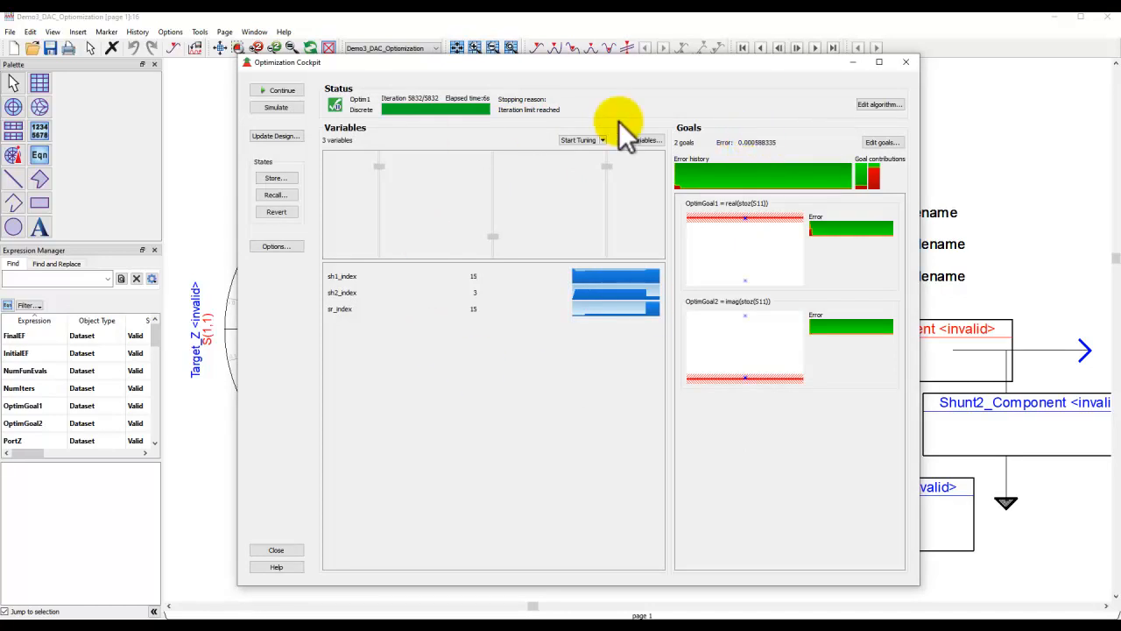
{"action": "left_click", "coordinate": [284, 549]}
{"action": "left_click", "coordinate": [585, 312]}
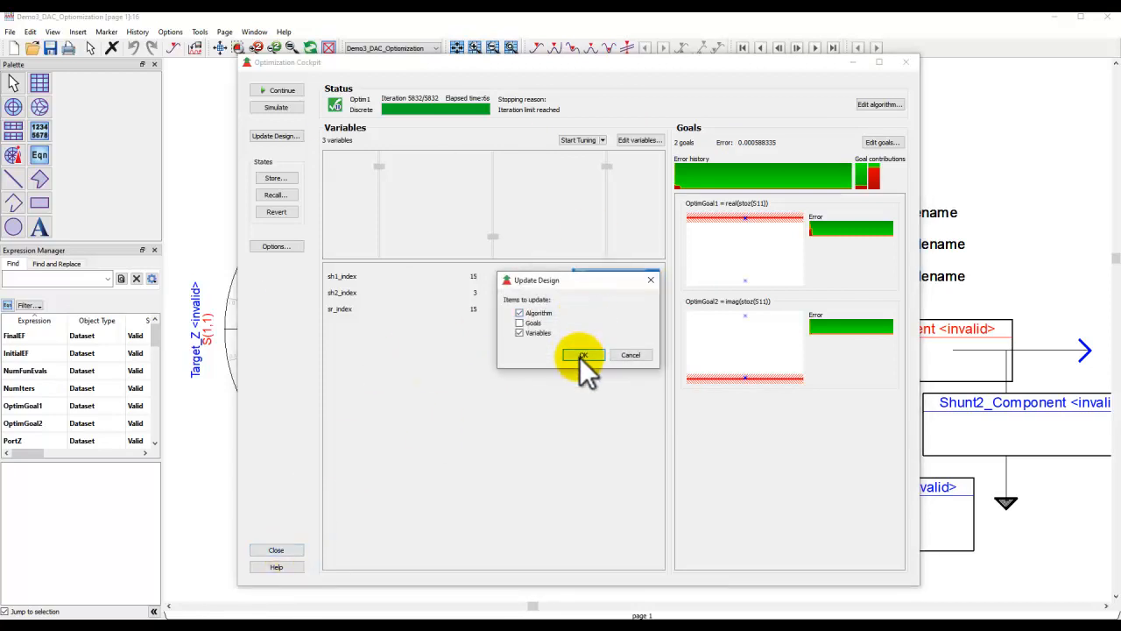
{"action": "left_click", "coordinate": [580, 356]}
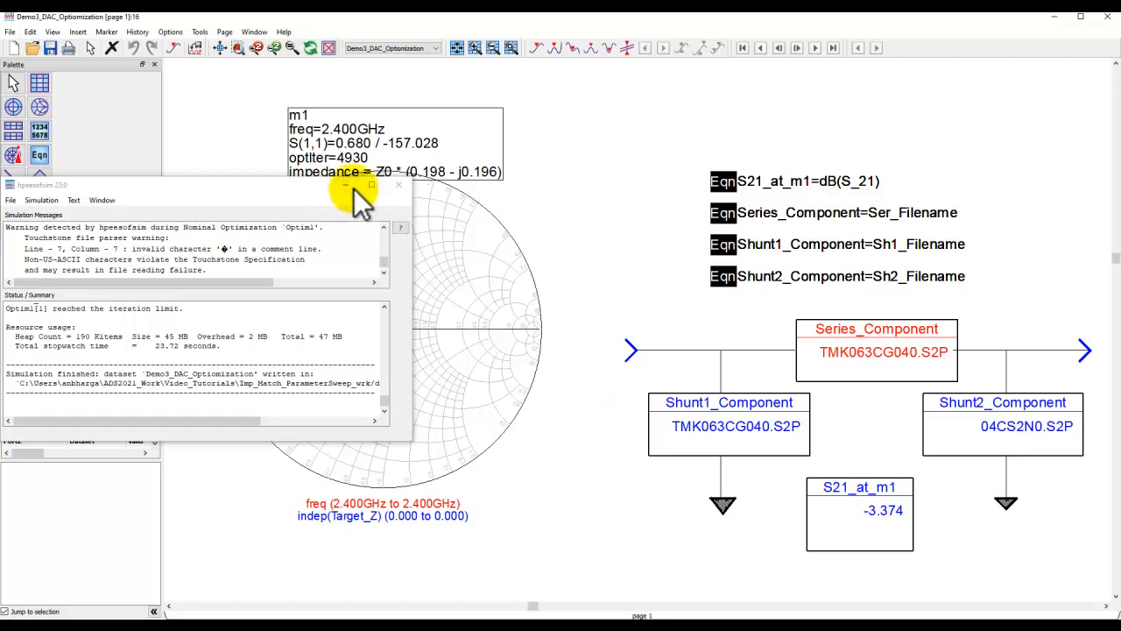
Step: Move marker m1's readout clear above the Smith chart and set the marker's Zo to 50
{"action": "left_click", "coordinate": [348, 186]}
{"action": "left_click_drag", "start_coordinate": [438, 172], "coordinate": [445, 140]}
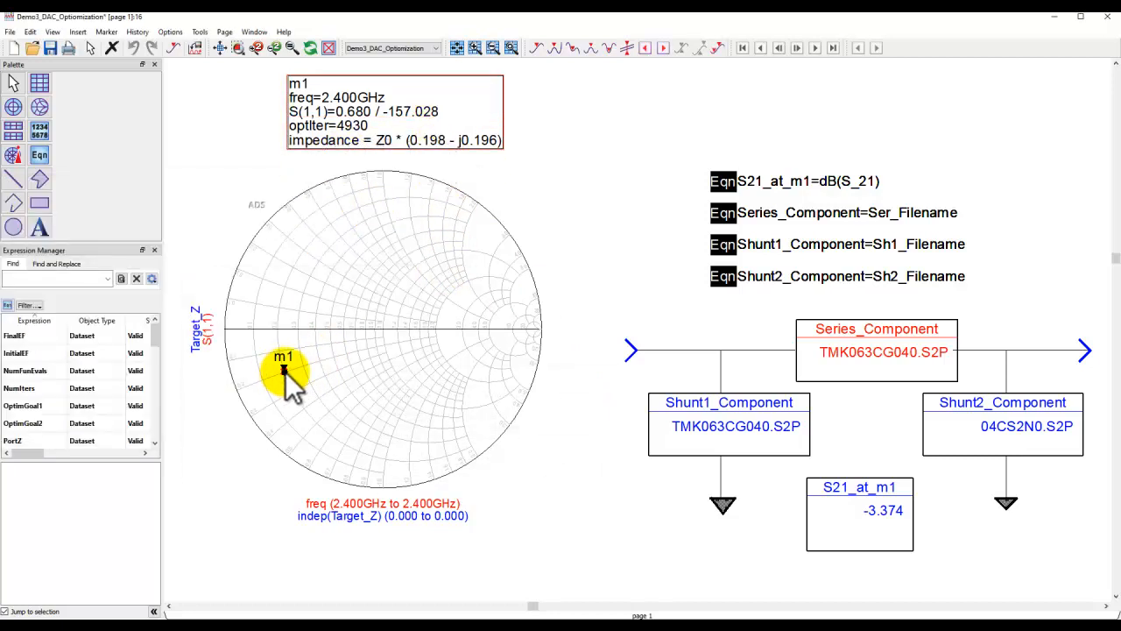
{"action": "double_click", "coordinate": [388, 121]}
{"action": "left_click", "coordinate": [54, 60]}
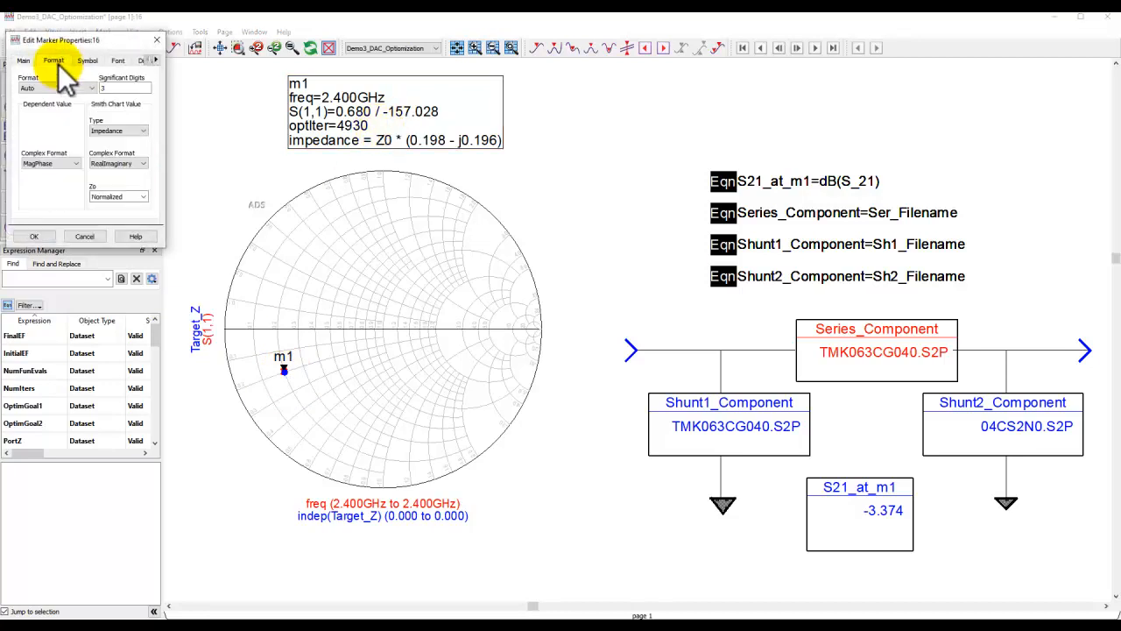
{"action": "left_click", "coordinate": [140, 196]}
{"action": "left_click", "coordinate": [112, 217]}
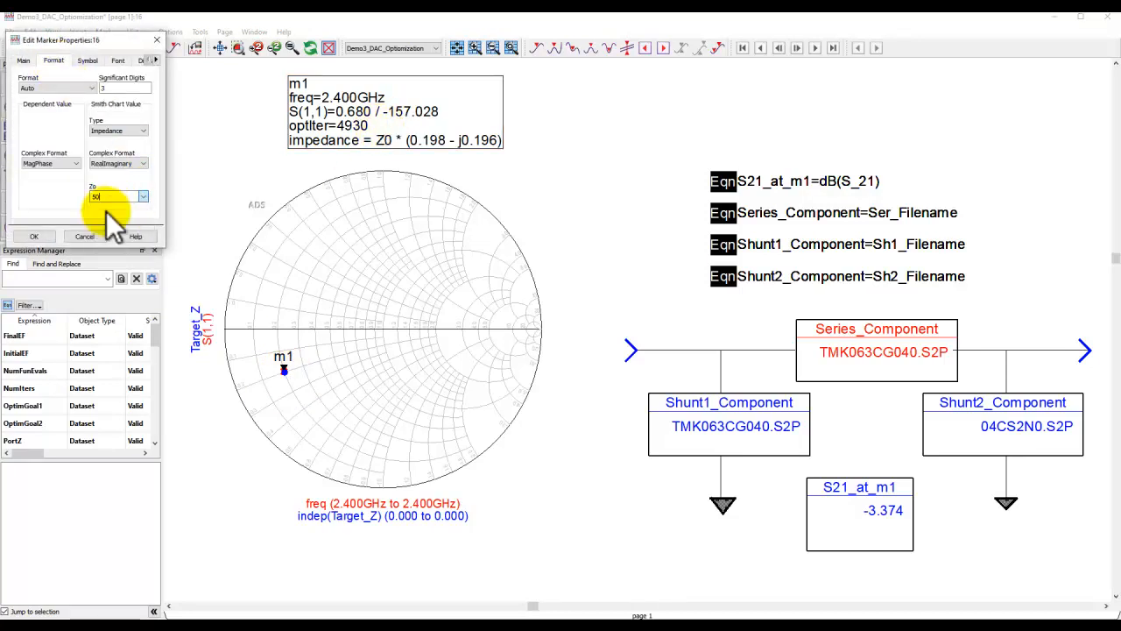
{"action": "left_click", "coordinate": [34, 237]}
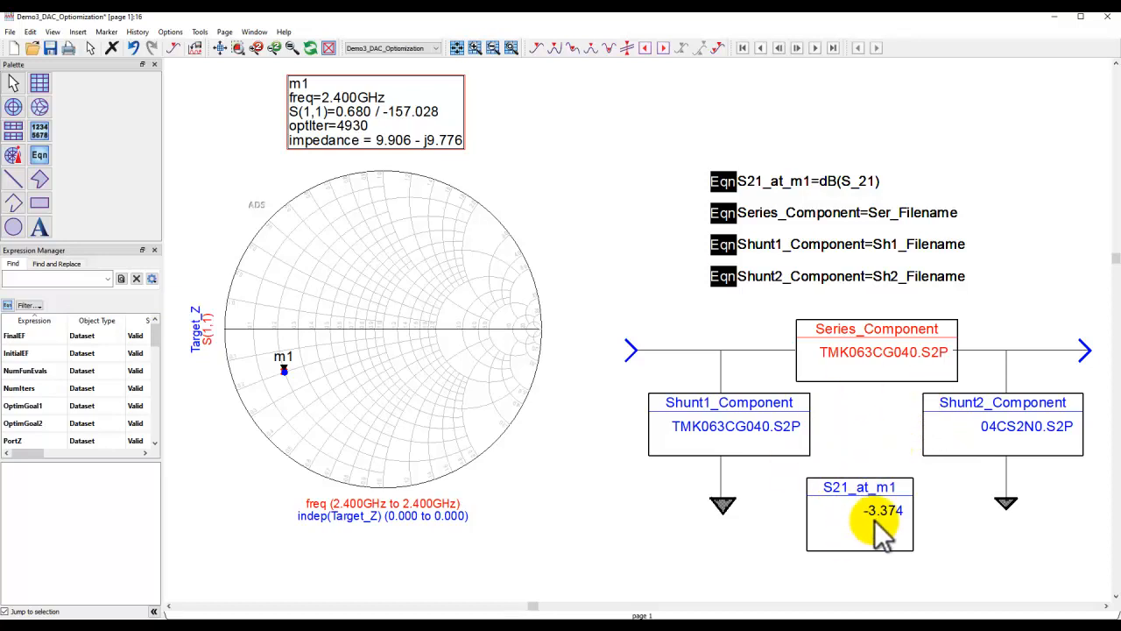
Step: Set the target impedance in VAR3 to real_z=5 and imag_z=5, and simulate the schematic
{"action": "mouse_move", "coordinate": [749, 617]}
{"action": "left_click", "coordinate": [780, 595]}
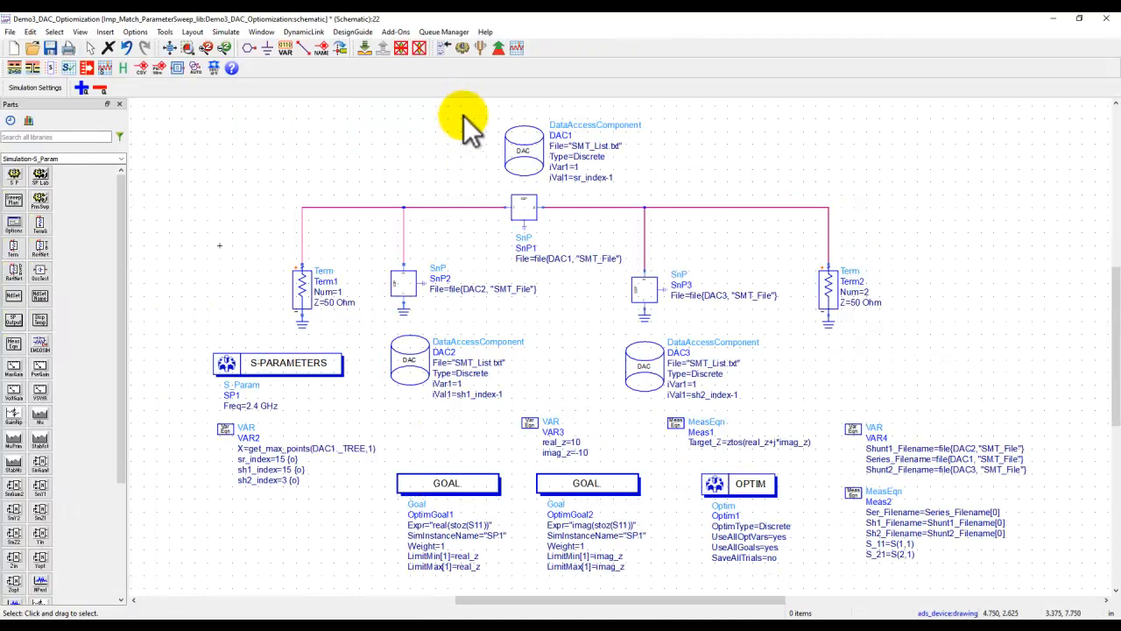
{"action": "scroll", "coordinate": [586, 451], "scroll_direction": "up", "scroll_amount": 2}
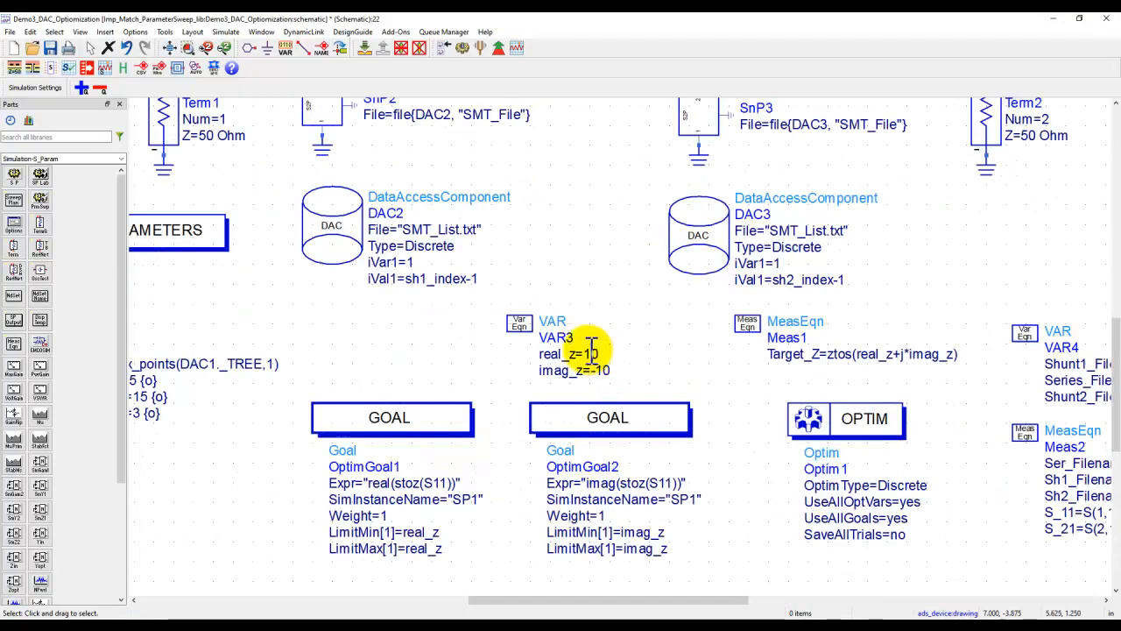
{"action": "double_click", "coordinate": [596, 352]}
{"action": "type", "text": "5"}
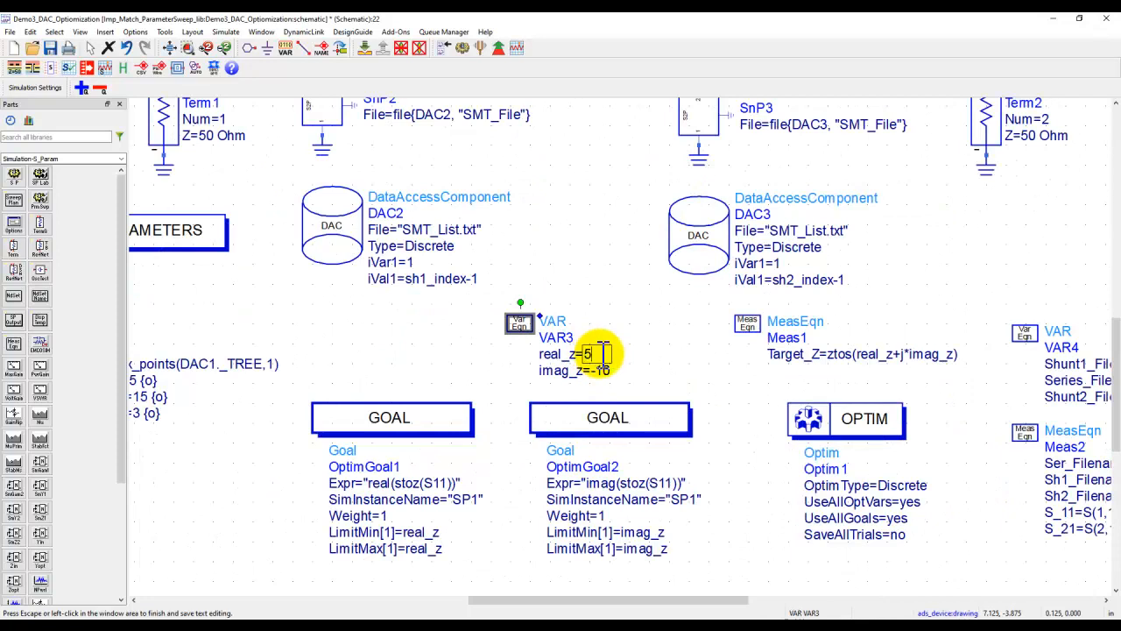
{"action": "double_click", "coordinate": [606, 369]}
{"action": "type", "text": "5"}
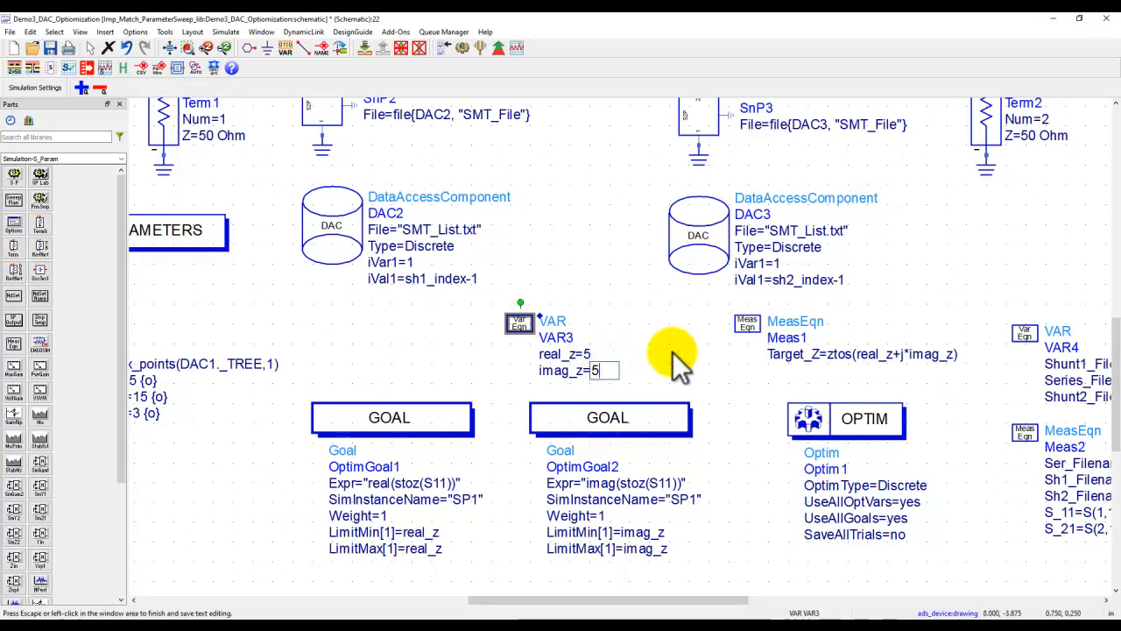
{"action": "left_click", "coordinate": [486, 158]}
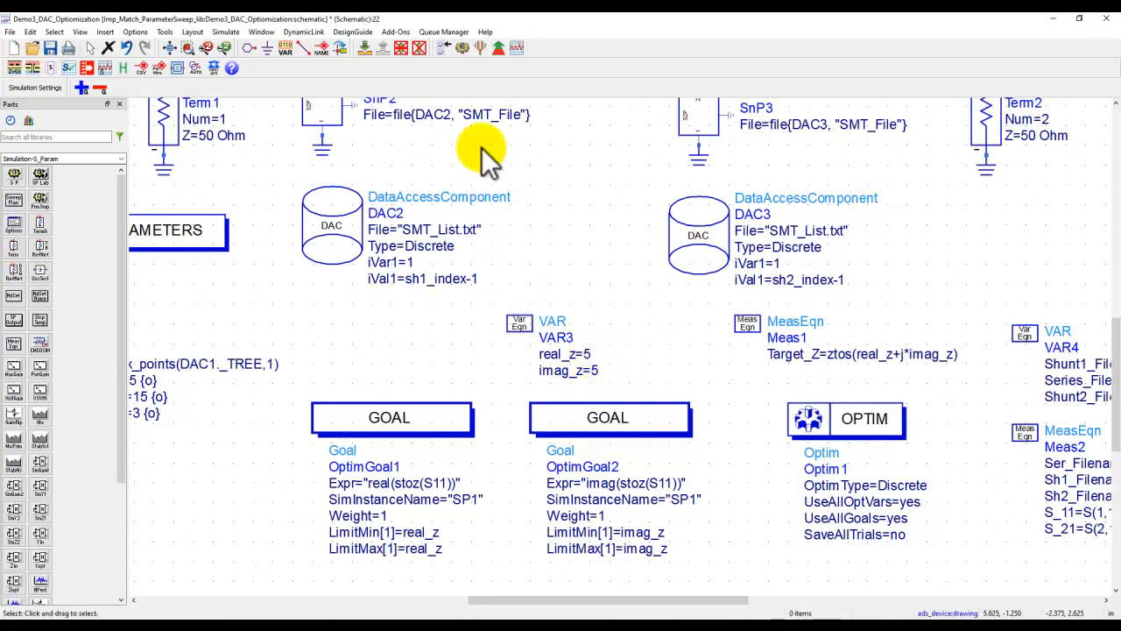
{"action": "left_click", "coordinate": [462, 47]}
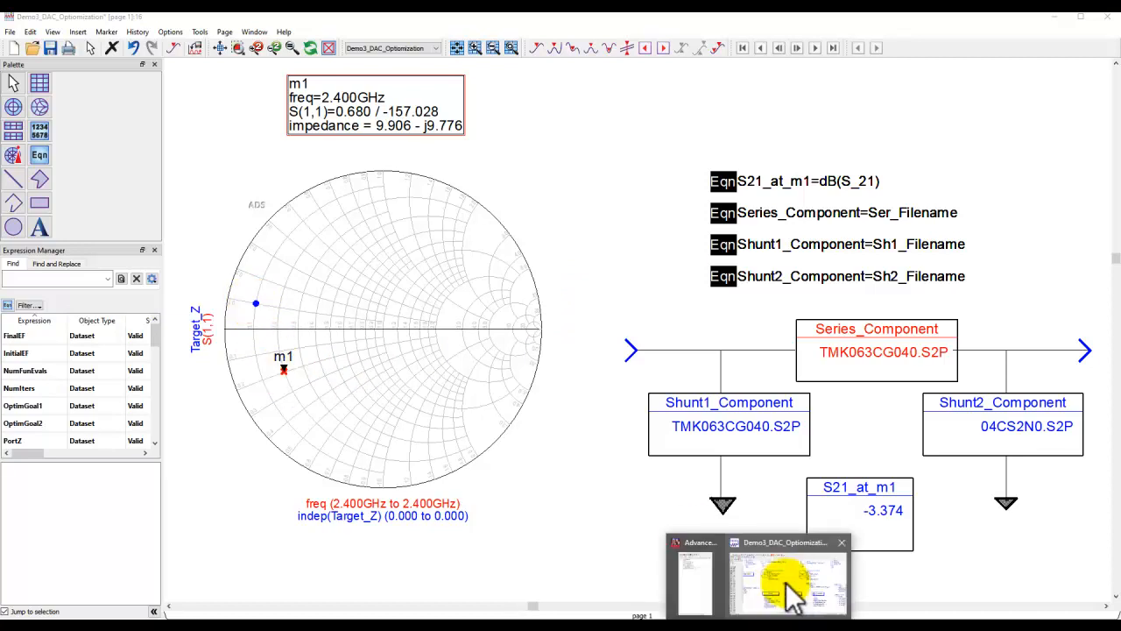
Step: Rerun the optimization for the new target impedance and update the design's algorithm and variables
{"action": "left_click", "coordinate": [788, 586]}
{"action": "left_click", "coordinate": [498, 48]}
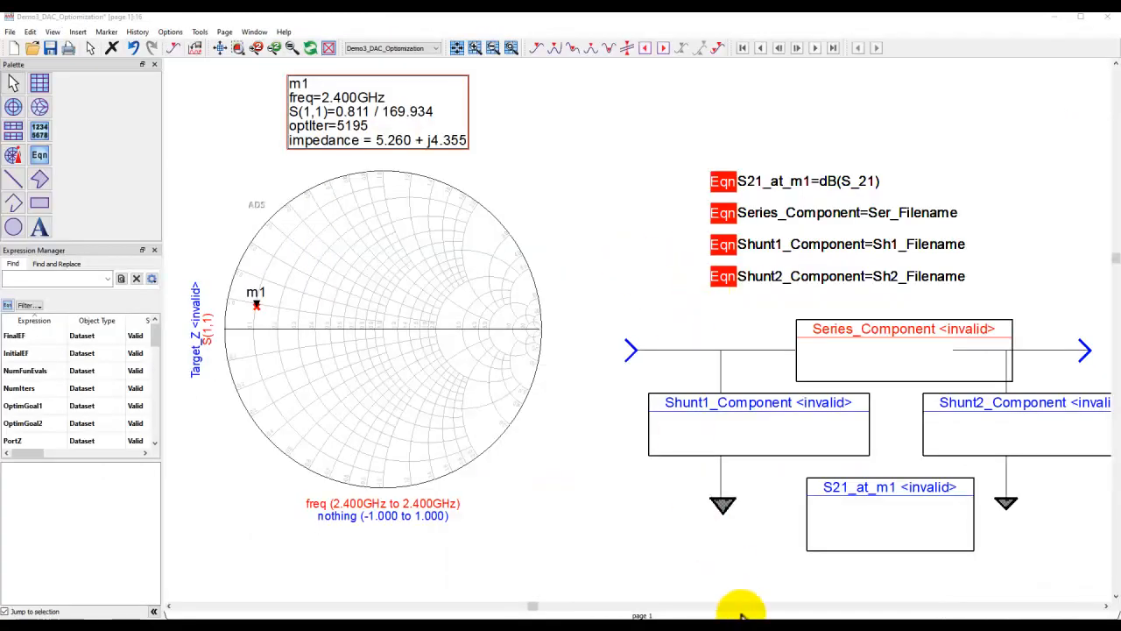
{"action": "mouse_move", "coordinate": [740, 611]}
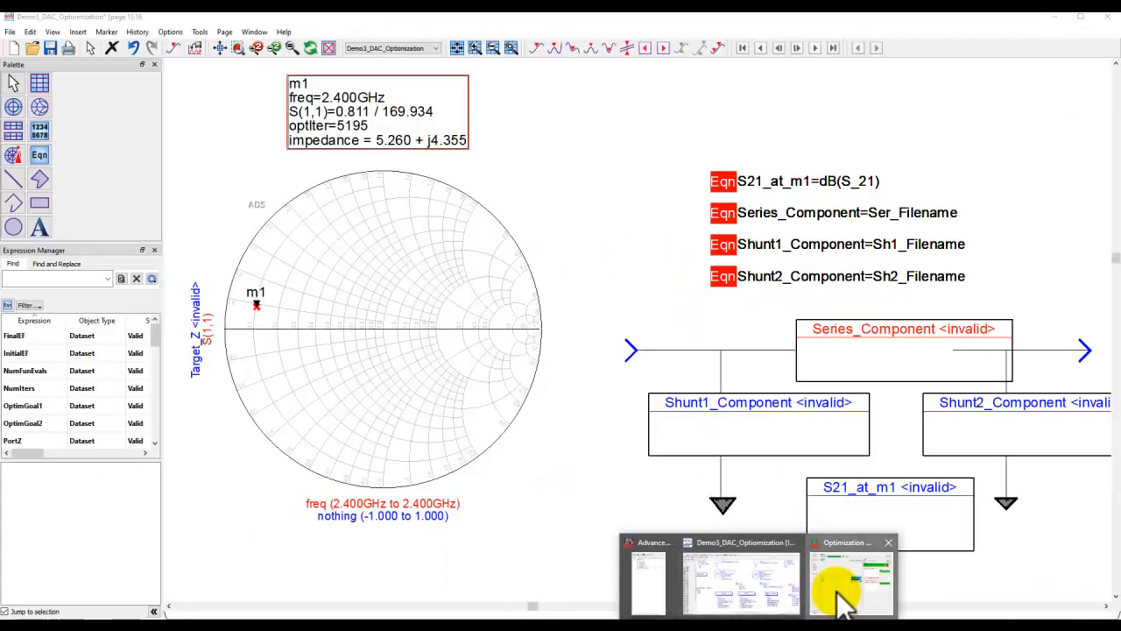
{"action": "left_click", "coordinate": [838, 593]}
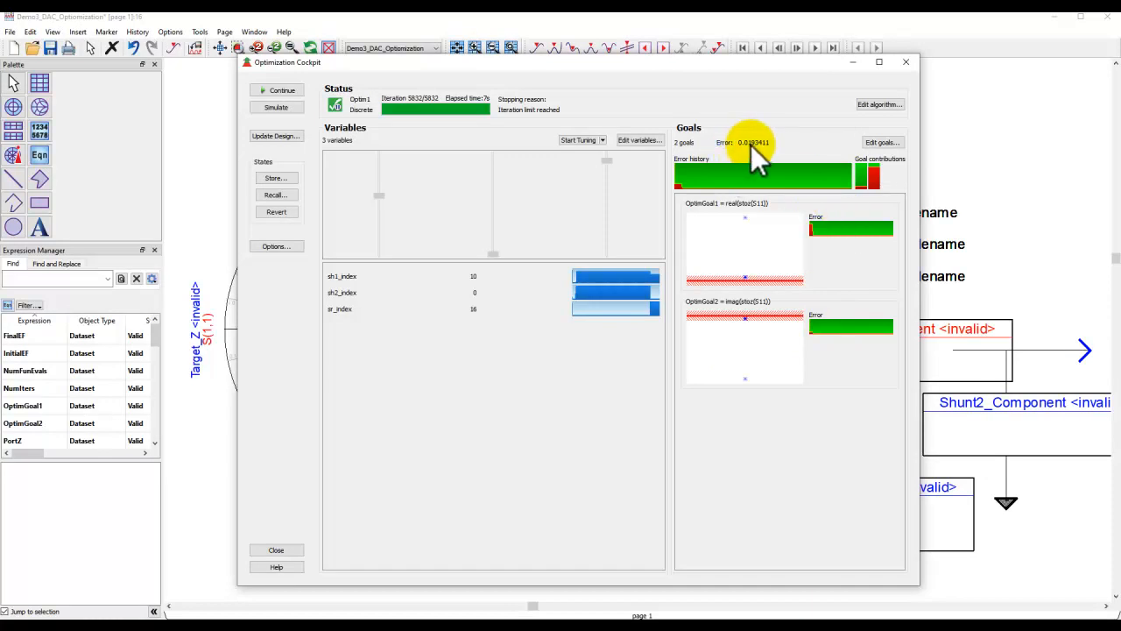
{"action": "left_click", "coordinate": [279, 550]}
{"action": "left_click", "coordinate": [553, 315]}
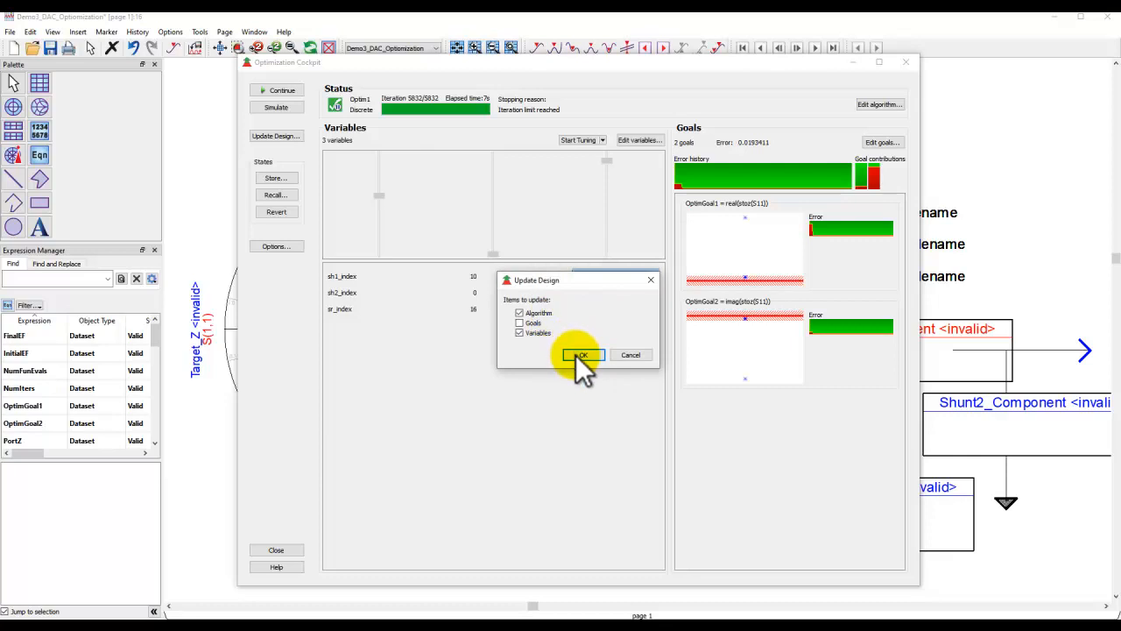
{"action": "left_click", "coordinate": [580, 355]}
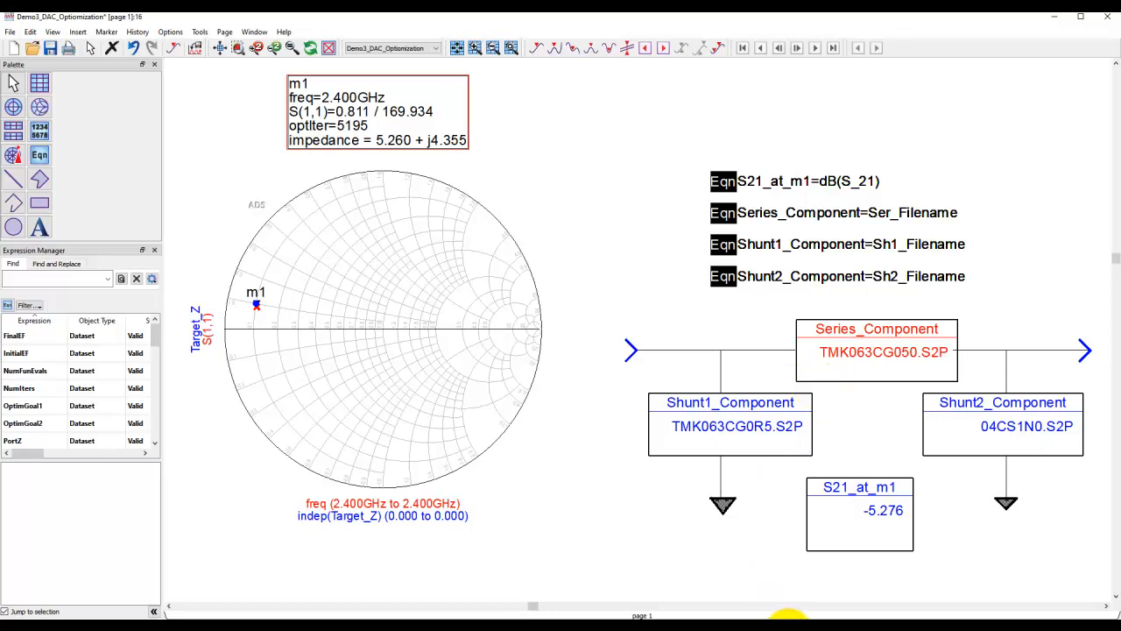
Step: Switch to the PowerPoint slide show with the tutorial's learning topics
{"action": "left_click", "coordinate": [788, 618]}
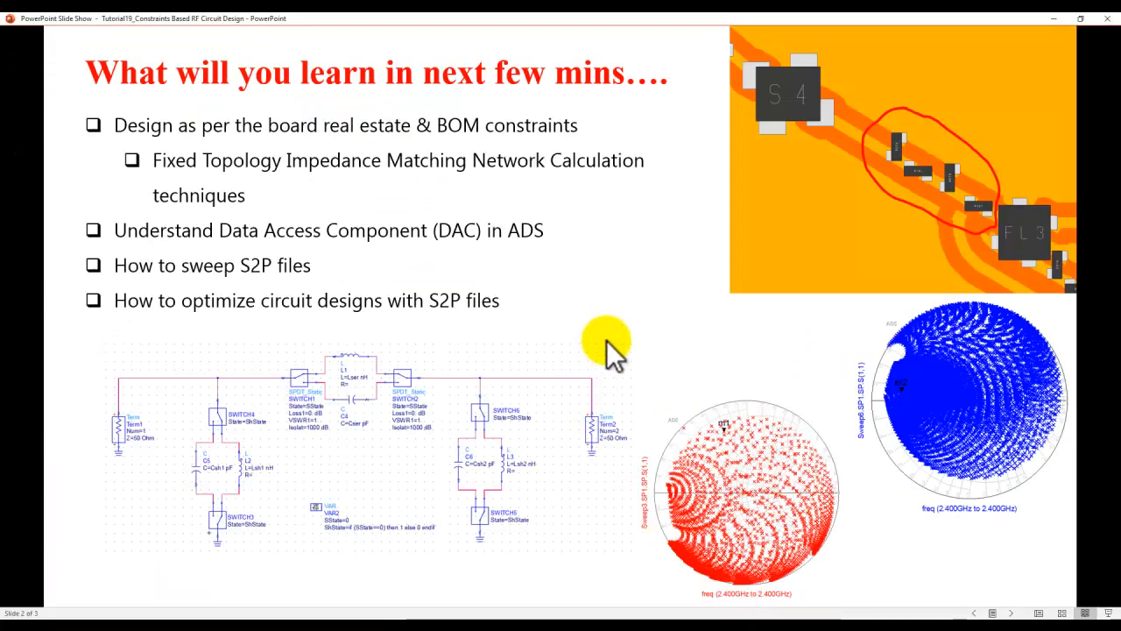